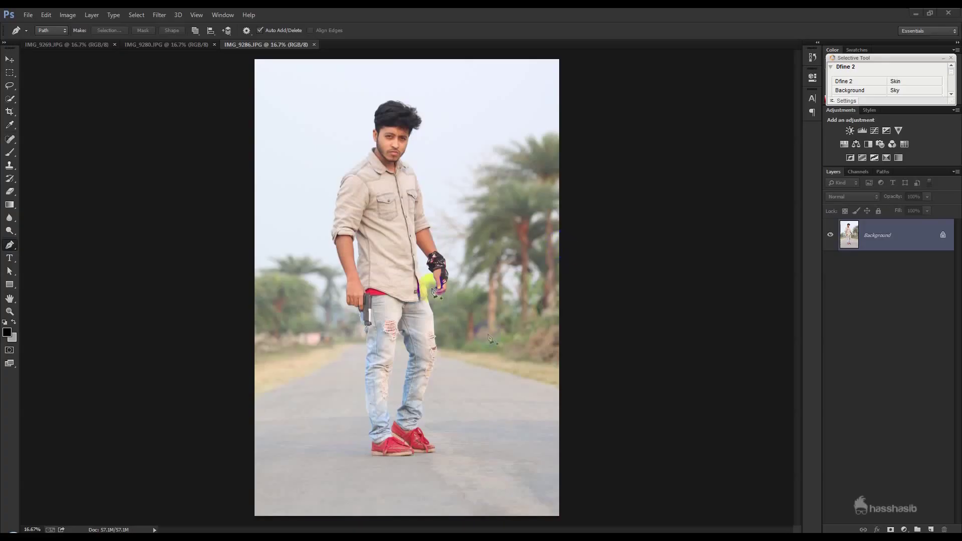
Apply Shadows/Highlights with 35% shadows to the first photo and to IMG_9280
click(68, 15)
mouse_move(82, 42)
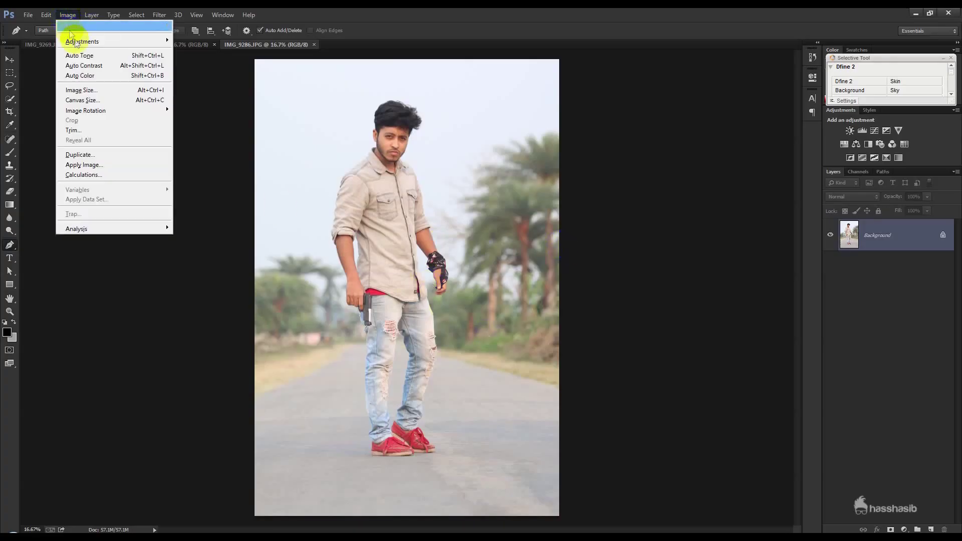
click(253, 215)
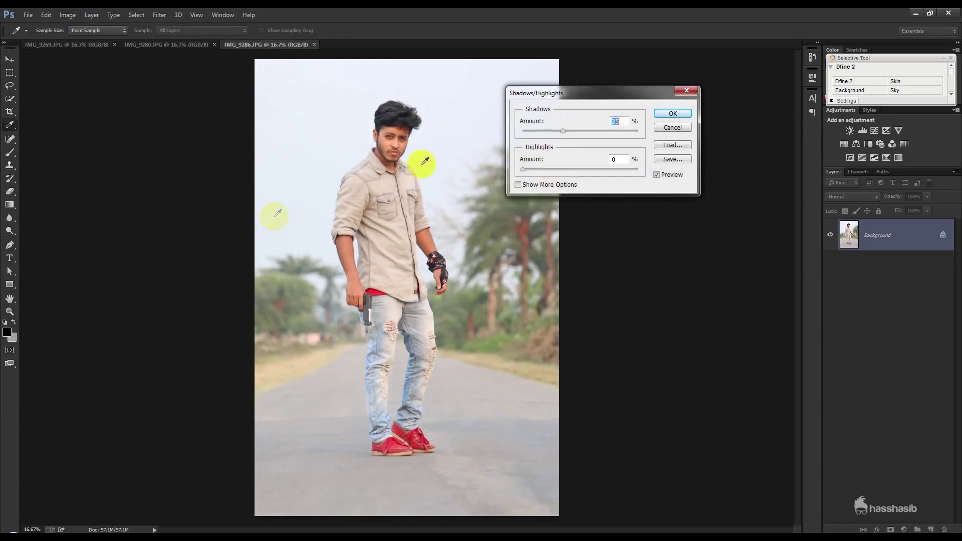
click(672, 115)
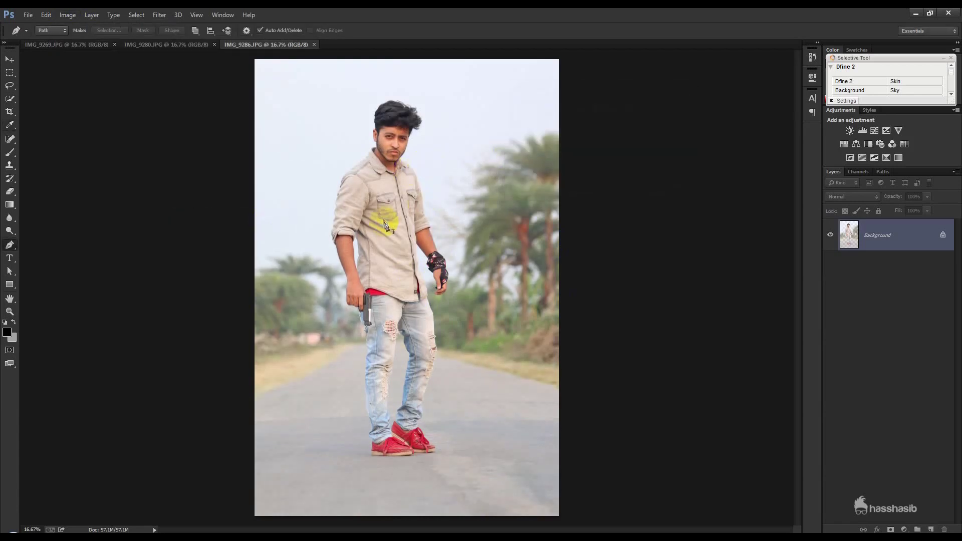
click(172, 44)
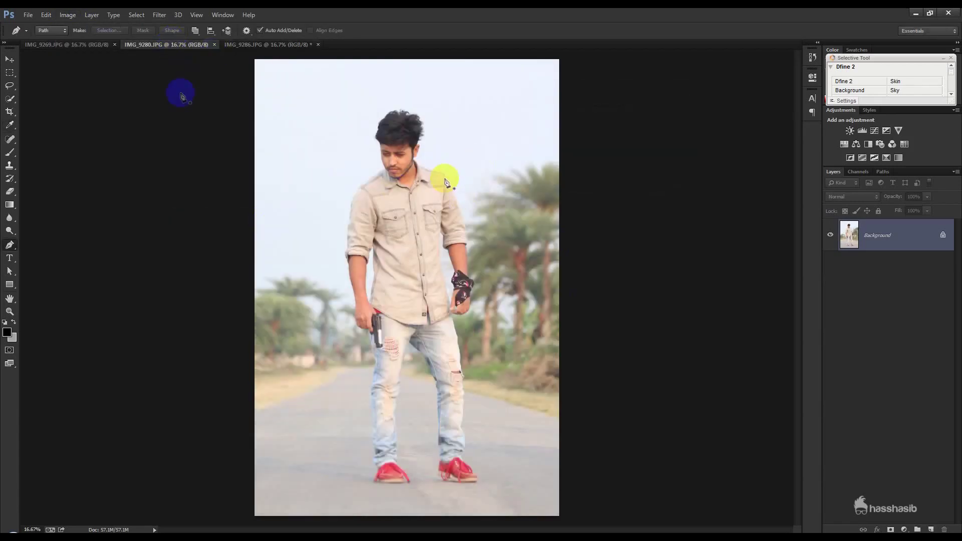
click(72, 16)
mouse_move(82, 40)
click(210, 215)
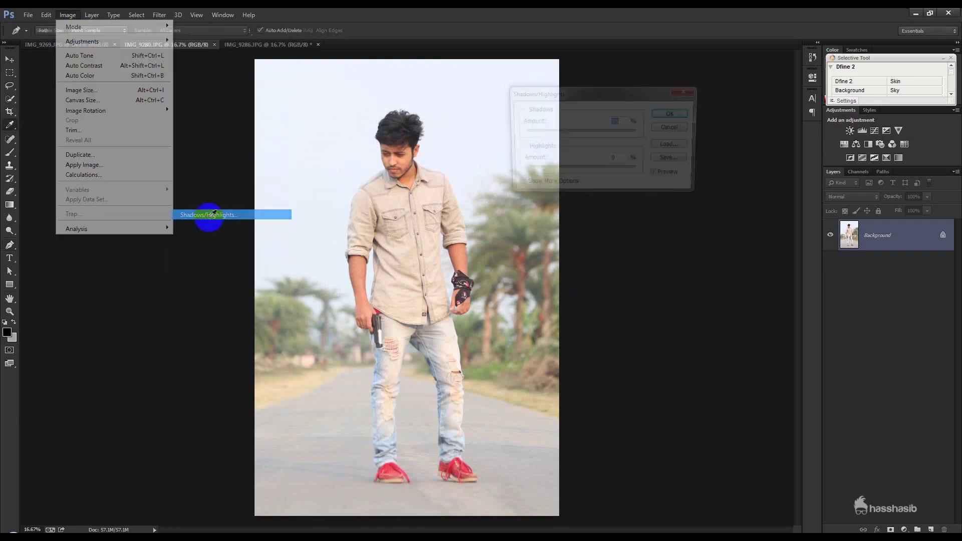
click(670, 114)
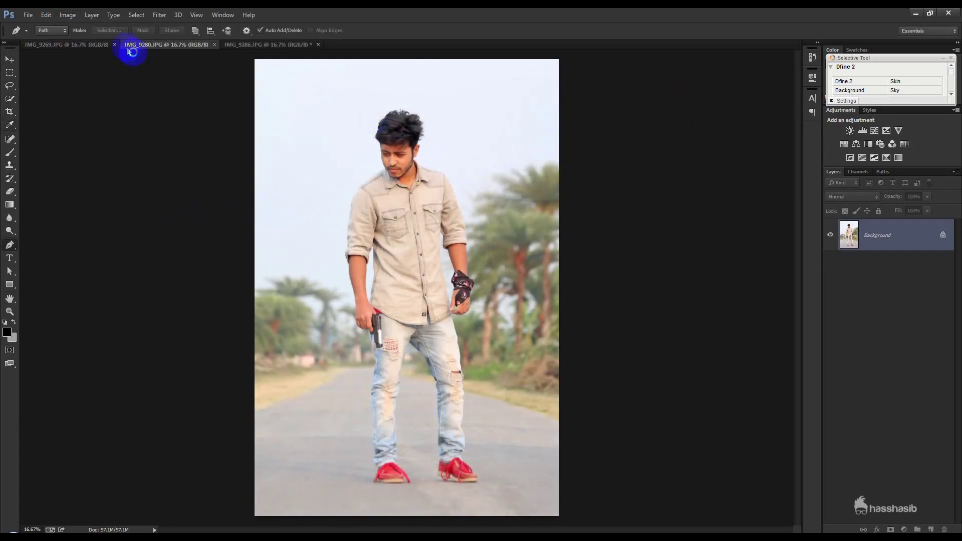
Lift the shadows 35% in back-view IMG_9269, then check the other photos and return to it
click(103, 44)
click(68, 15)
mouse_move(83, 41)
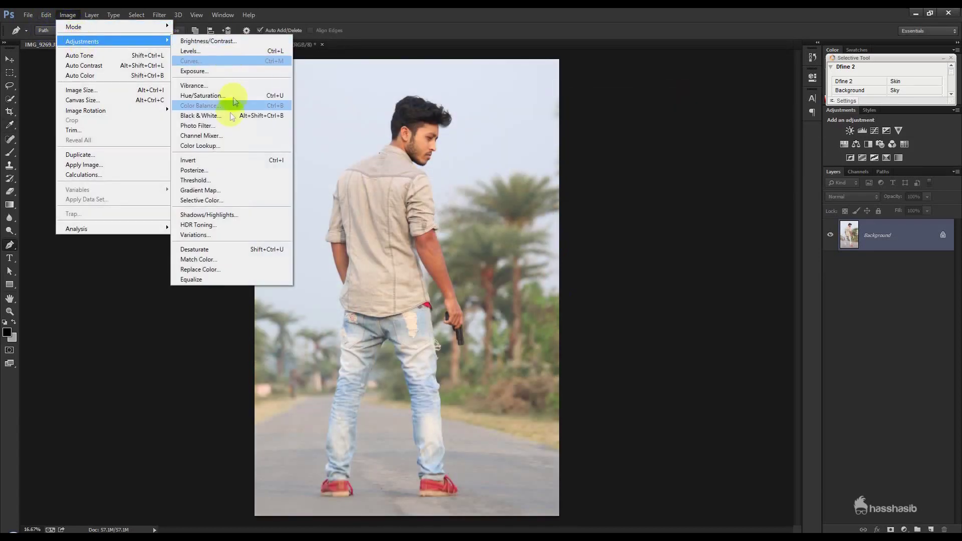
click(220, 215)
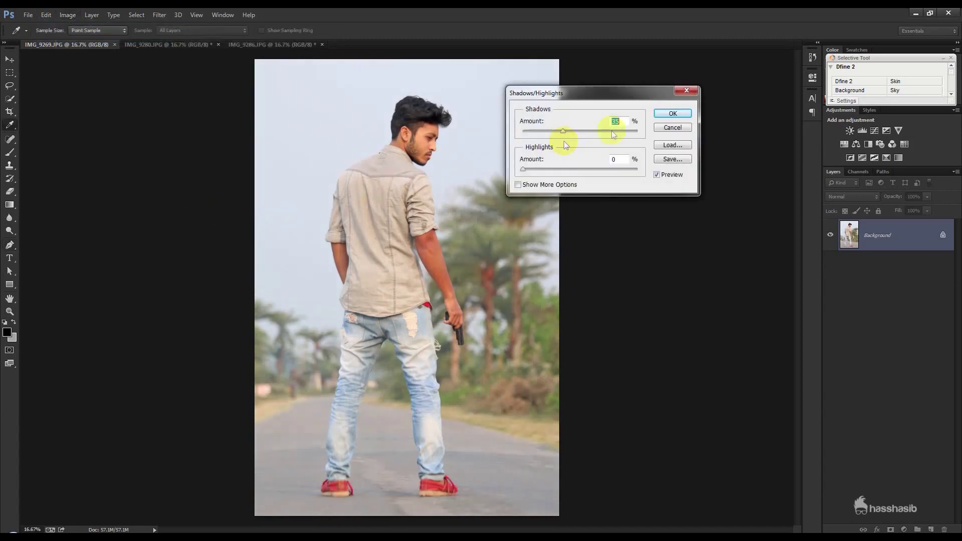
click(676, 116)
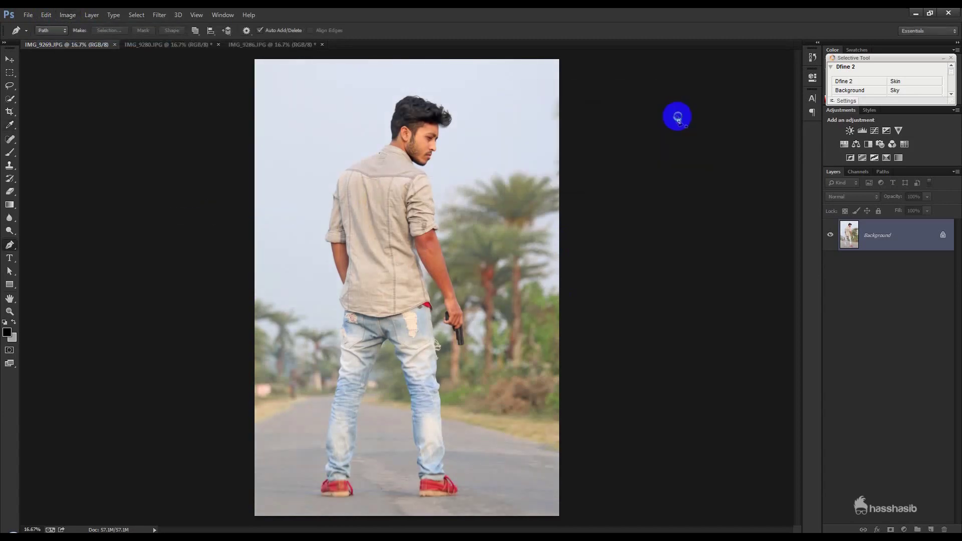
click(197, 45)
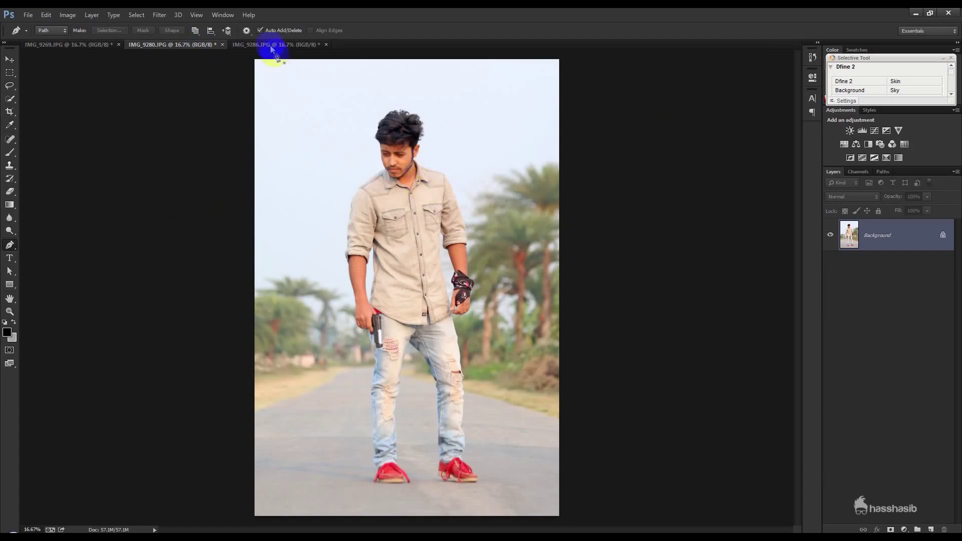
click(275, 45)
click(104, 46)
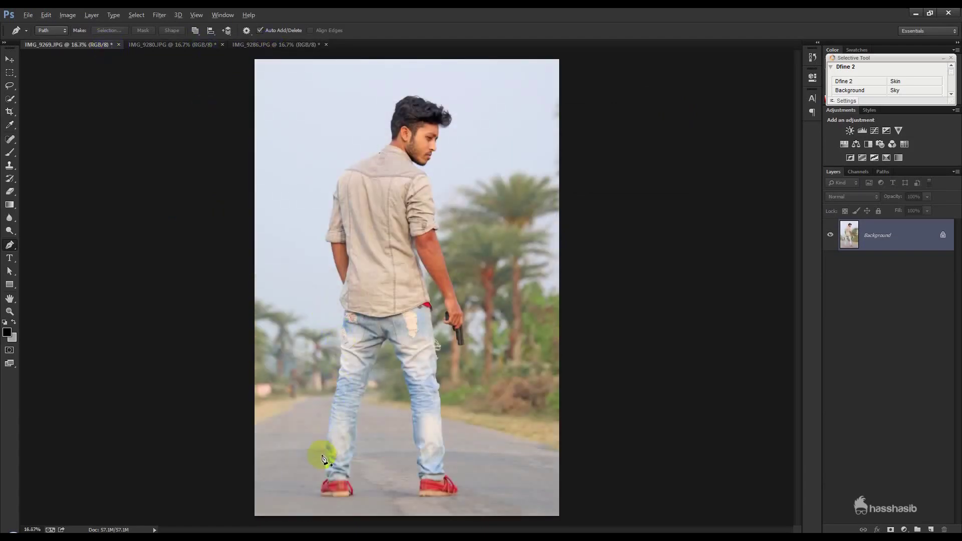
Zoom in on the red shoes and place the first Pen outline point at the heel
scroll(322, 457, up, 2)
scroll(344, 446, up, 2)
scroll(350, 302, up, 2)
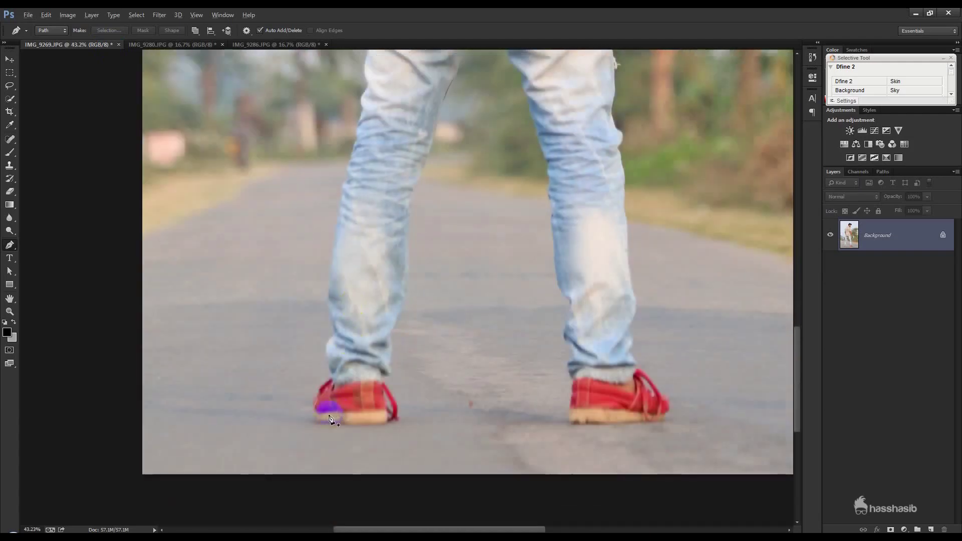
scroll(330, 419, up, 2)
scroll(332, 434, up, 3)
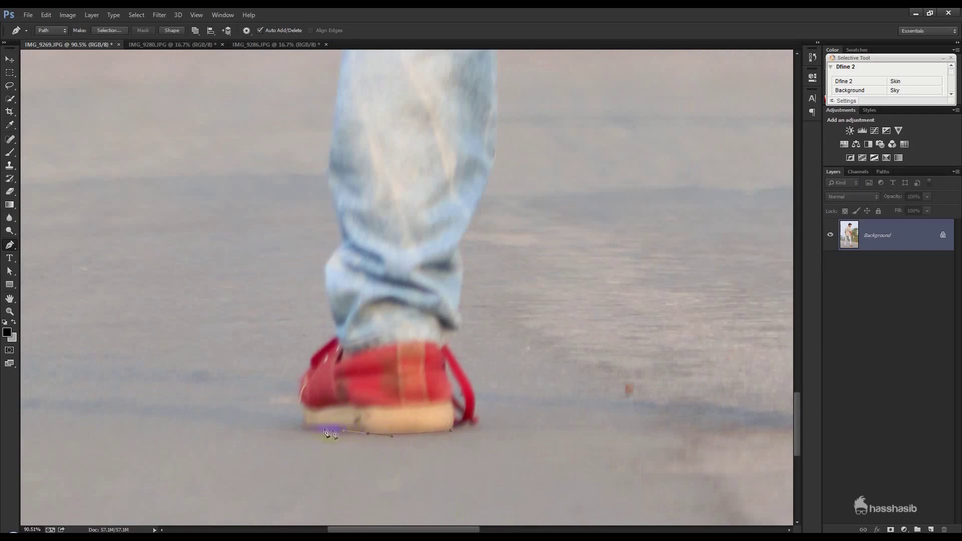
click(306, 409)
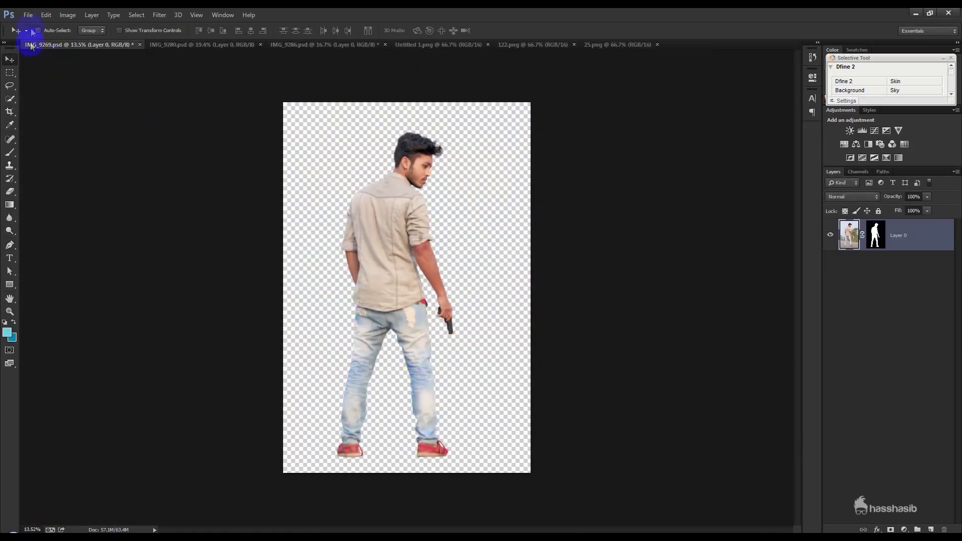
click(29, 15)
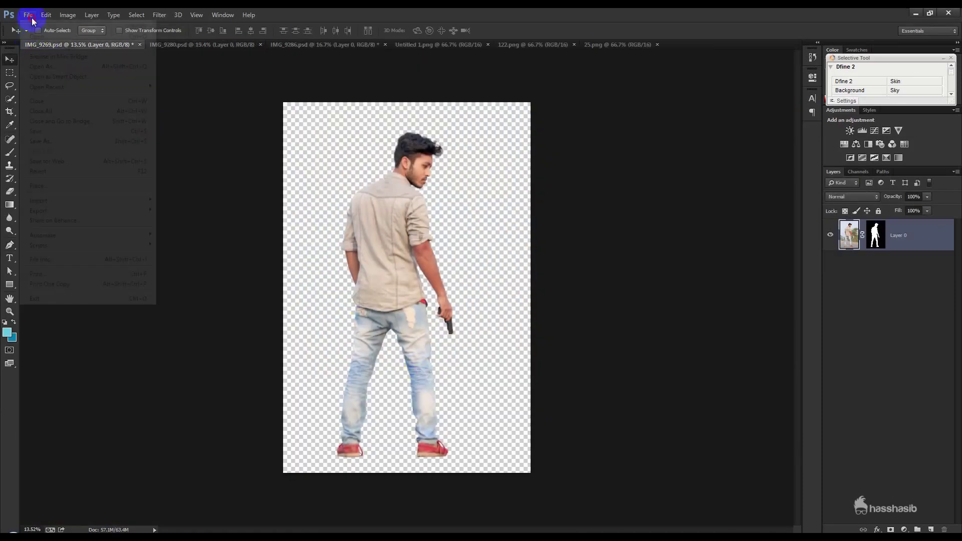
Create a new 2000 × 3000 pixel white document, Untitled-1
click(33, 25)
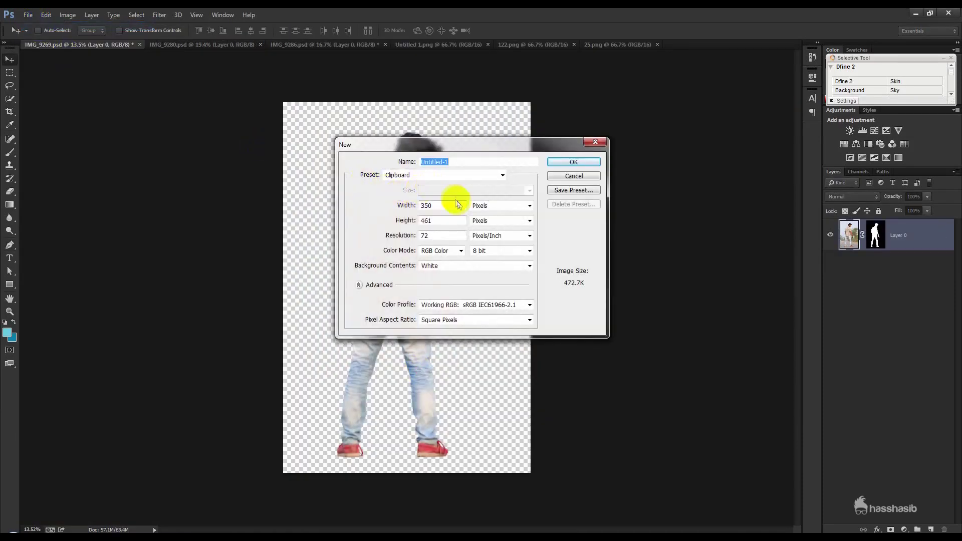
double_click(458, 203)
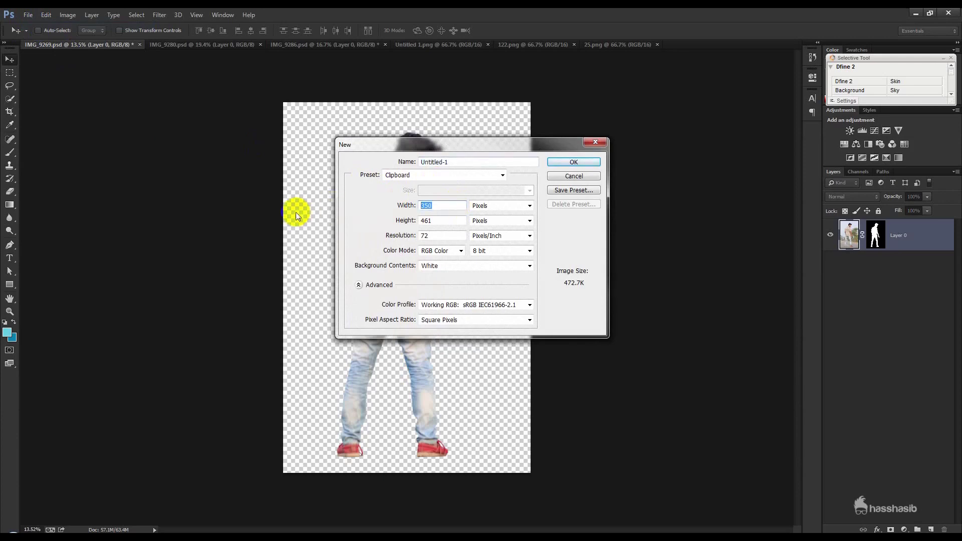
text(2000)
double_click(430, 220)
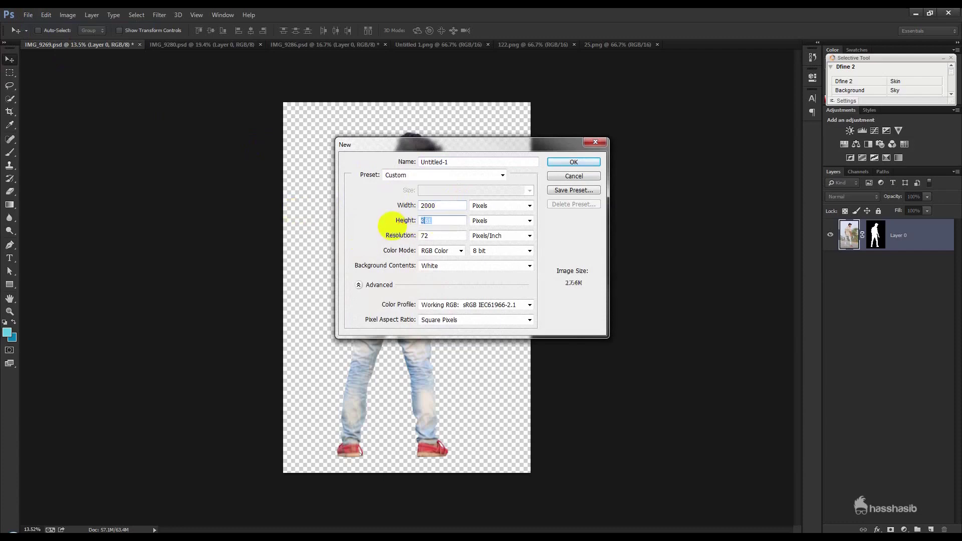
text(3000)
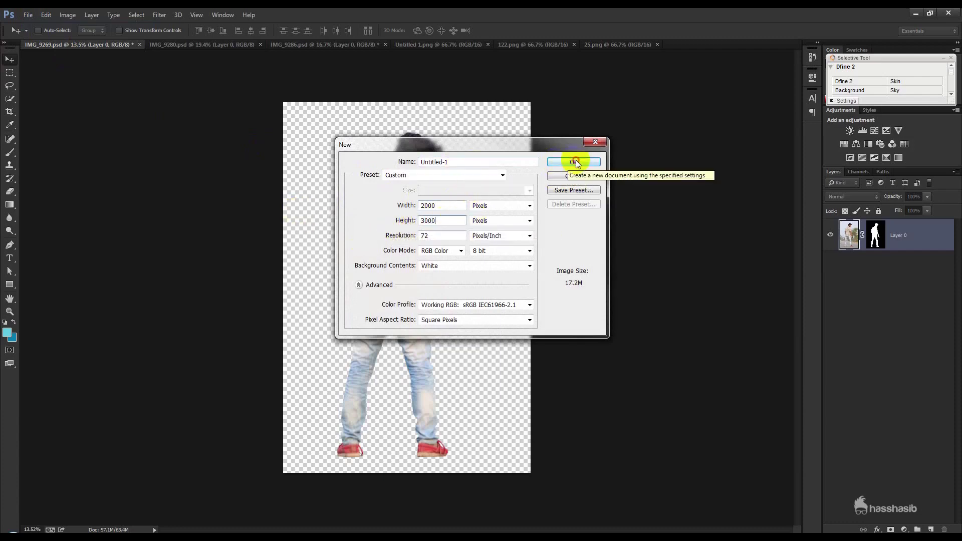
click(573, 162)
click(863, 522)
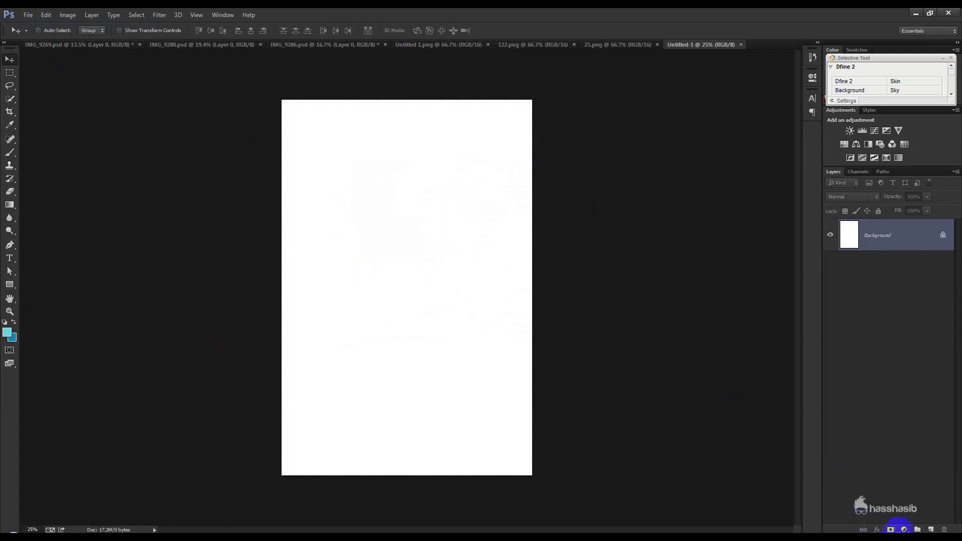
click(897, 529)
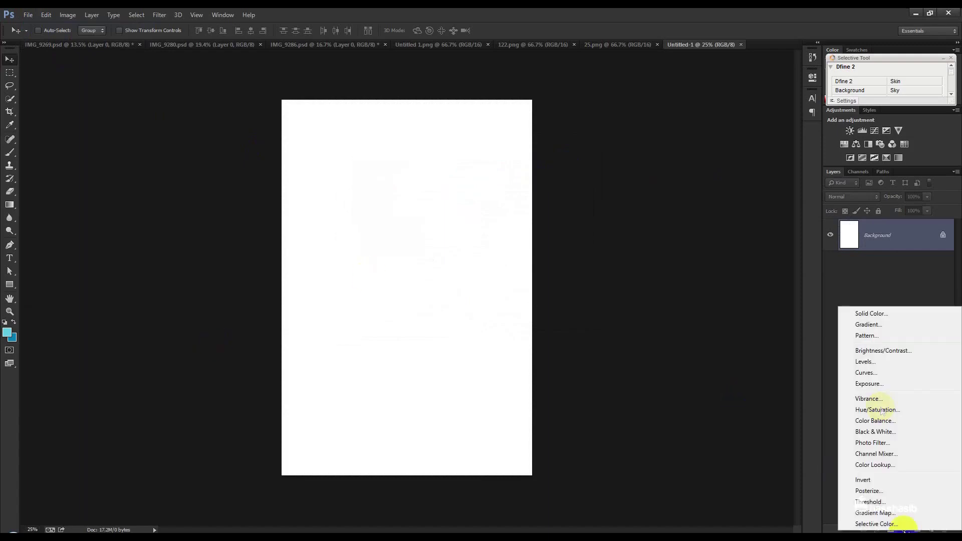
Add a Radial Gradient Fill layer using the blue preset, with its centre dragged up
click(874, 326)
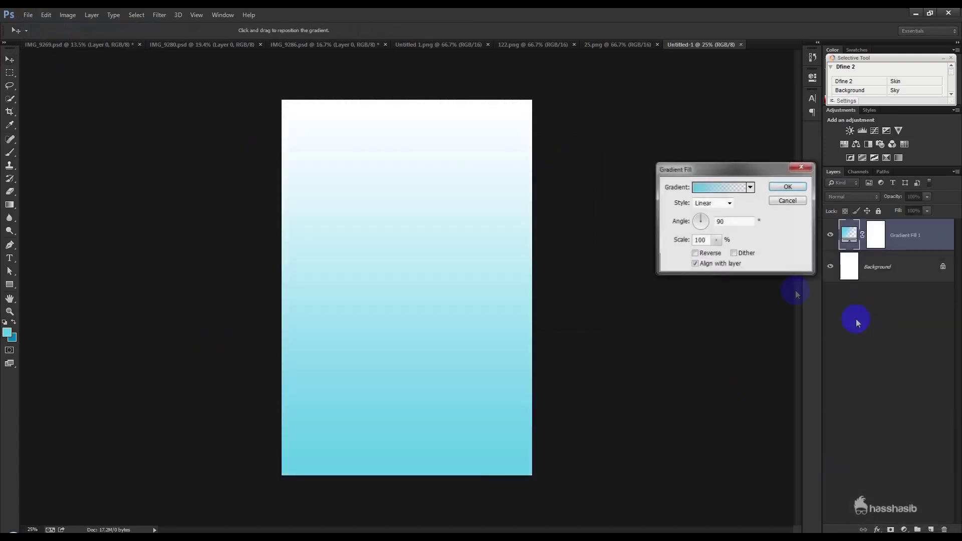
click(751, 187)
click(676, 207)
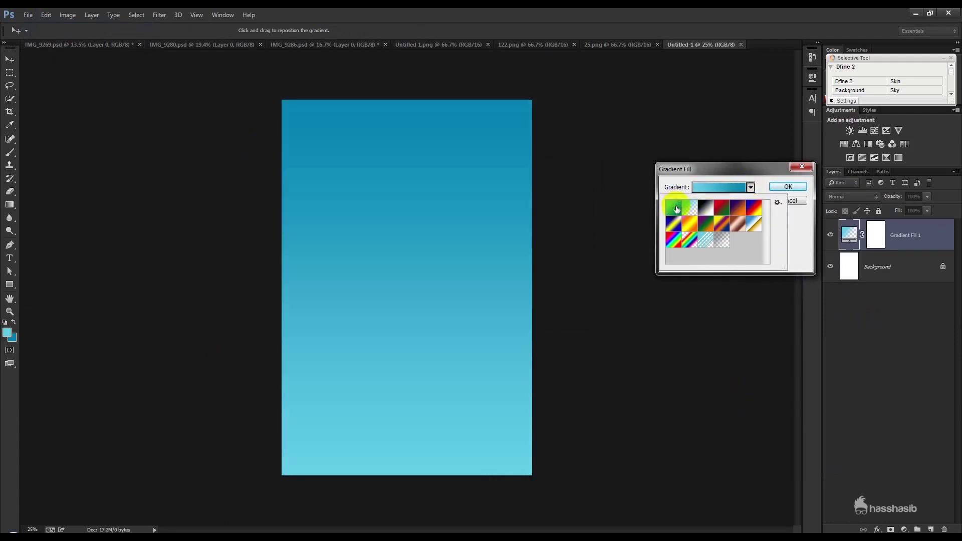
click(695, 173)
click(712, 203)
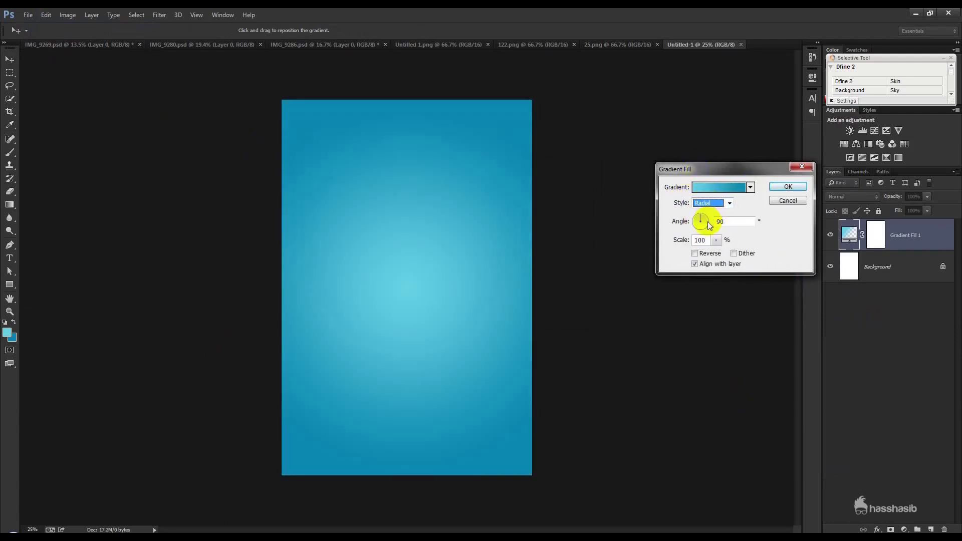
drag(422, 251, 423, 209)
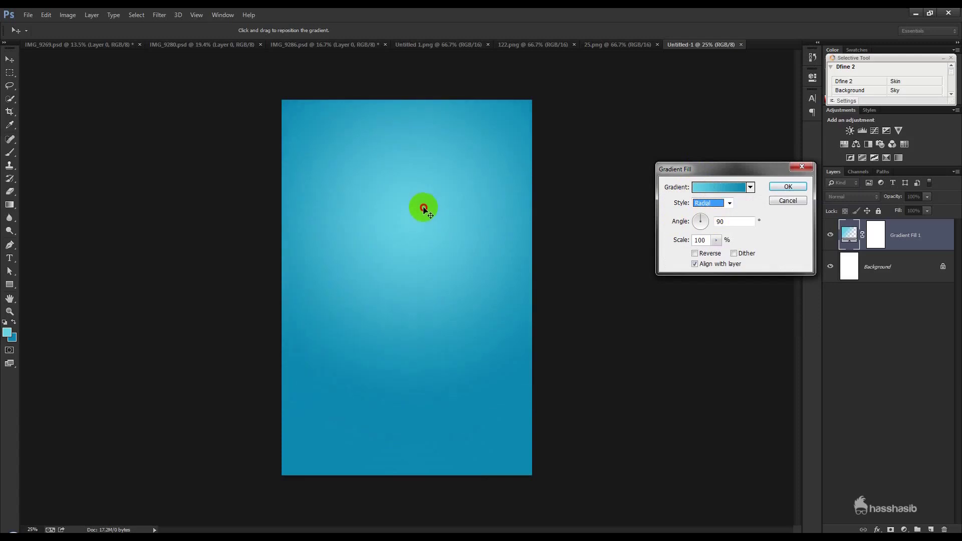
Set the gradient angle to 90° and scale to 150%, and confirm
click(720, 222)
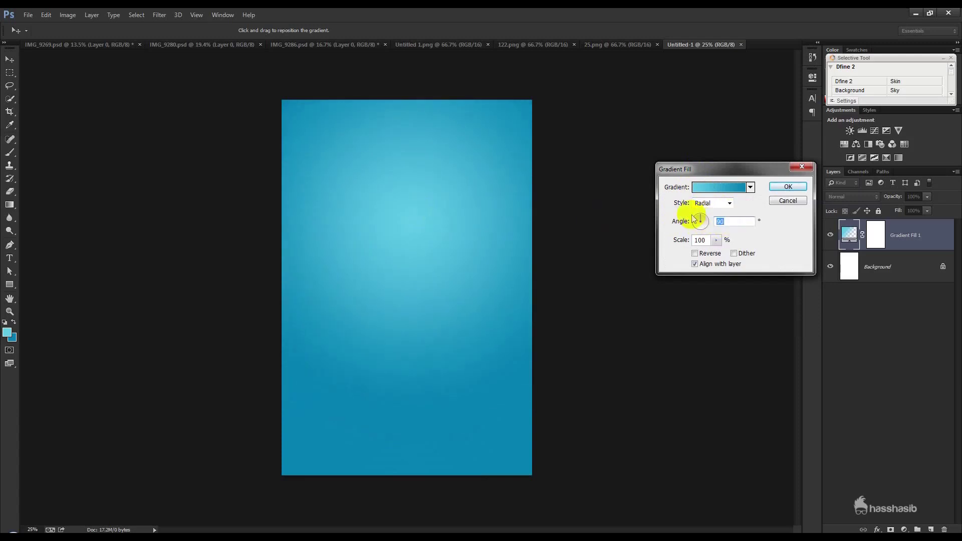
text(0)
click(702, 222)
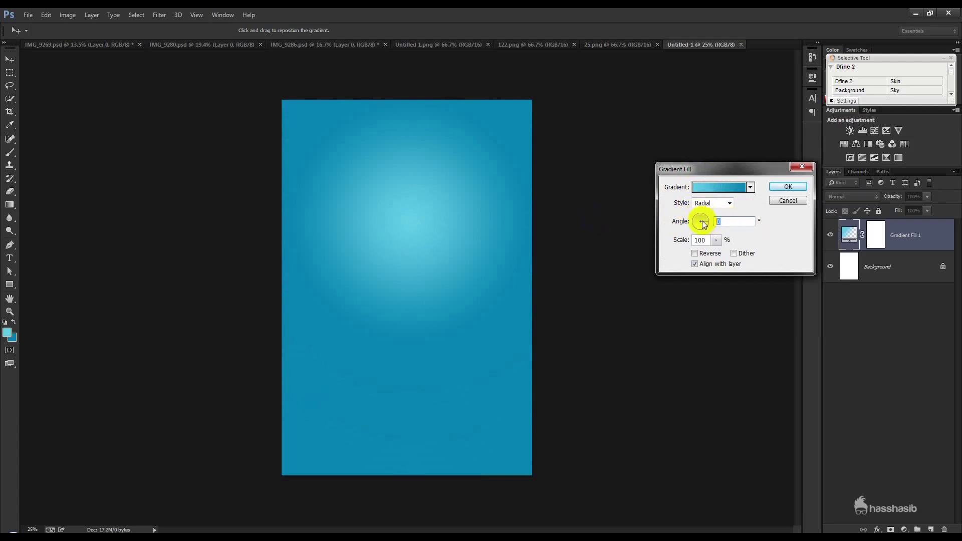
text(90)
click(700, 240)
text(150)
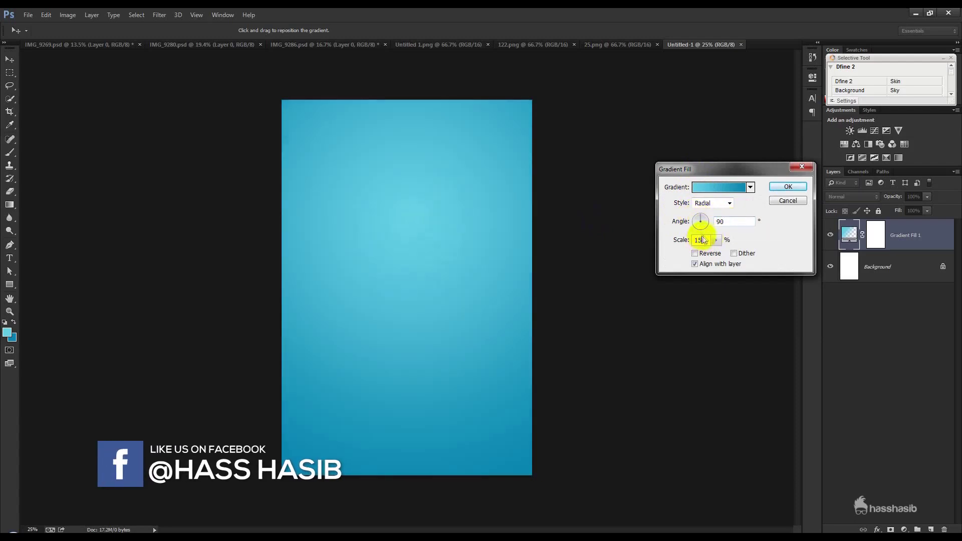
click(788, 186)
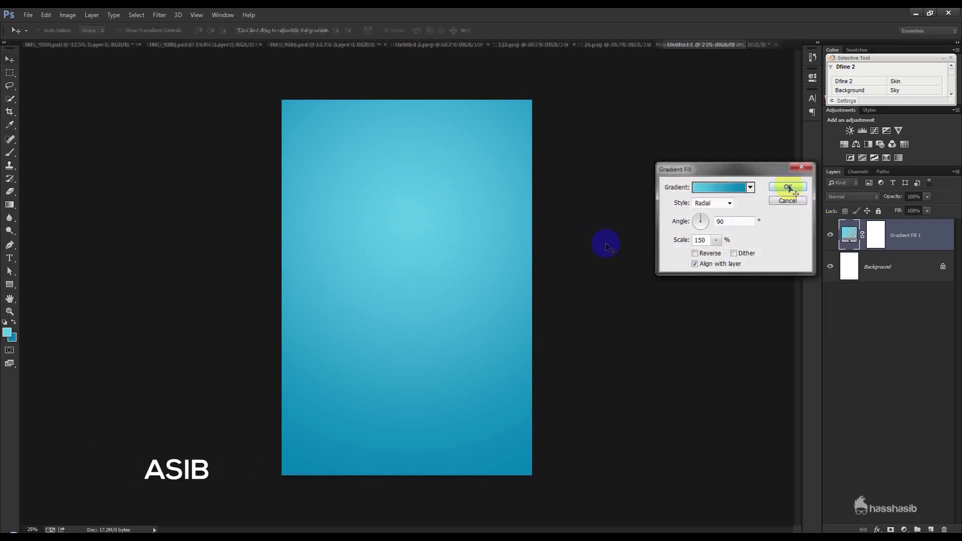
Reopen the gradient fill and move its bright centre higher on the canvas
double_click(849, 234)
drag(424, 229, 412, 202)
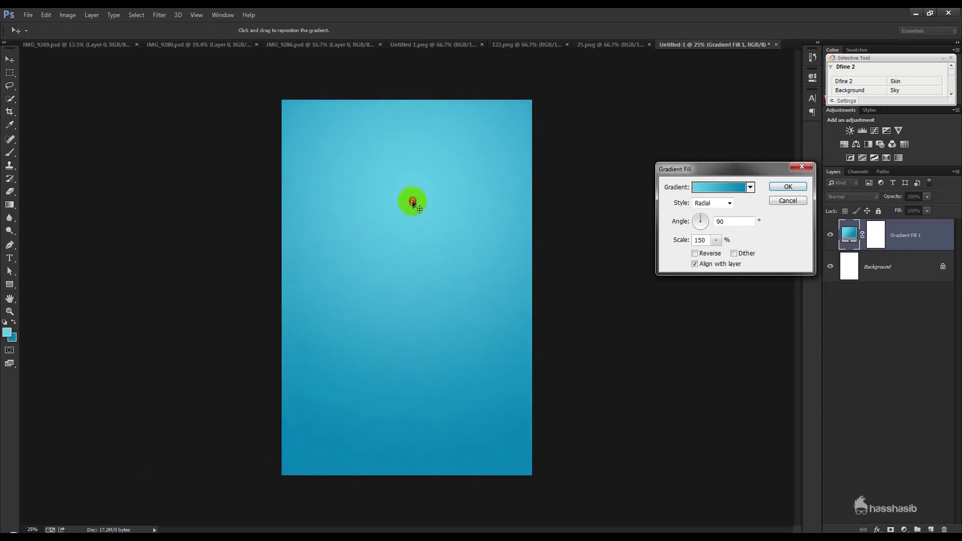
click(788, 186)
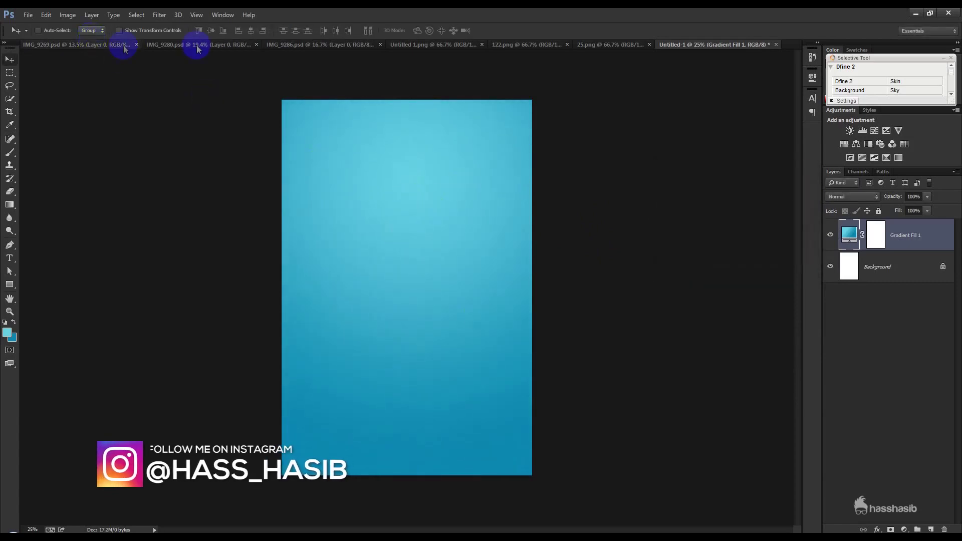
Bring the back-view man from IMG_9269 into Untitled-1 as a smart object layer
click(189, 44)
click(95, 46)
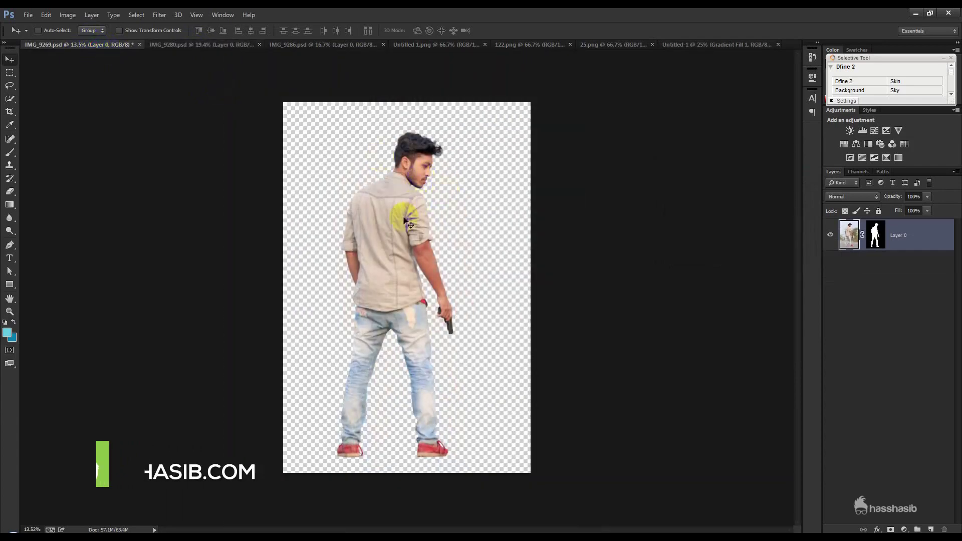
click(874, 246)
drag(440, 215, 449, 46)
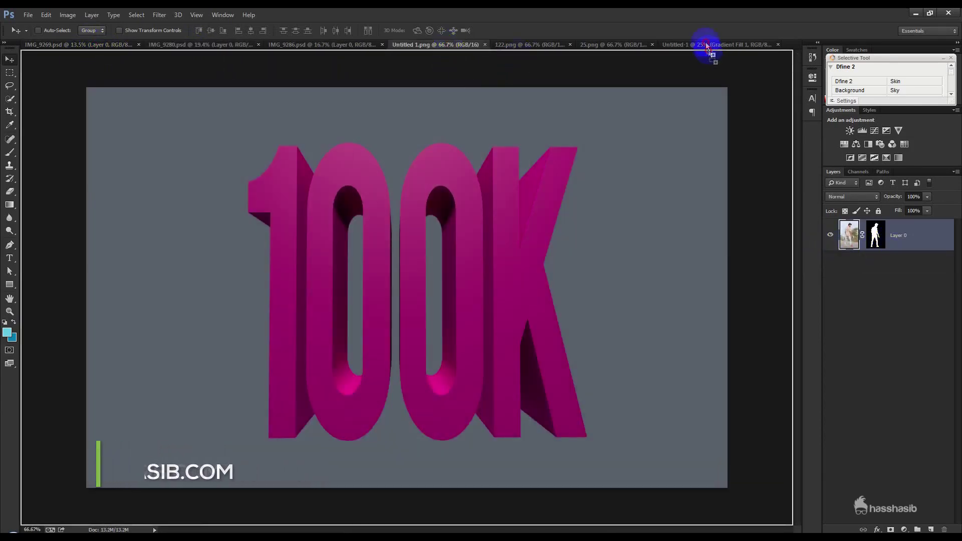
drag(448, 46, 425, 191)
right_click(902, 233)
click(806, 200)
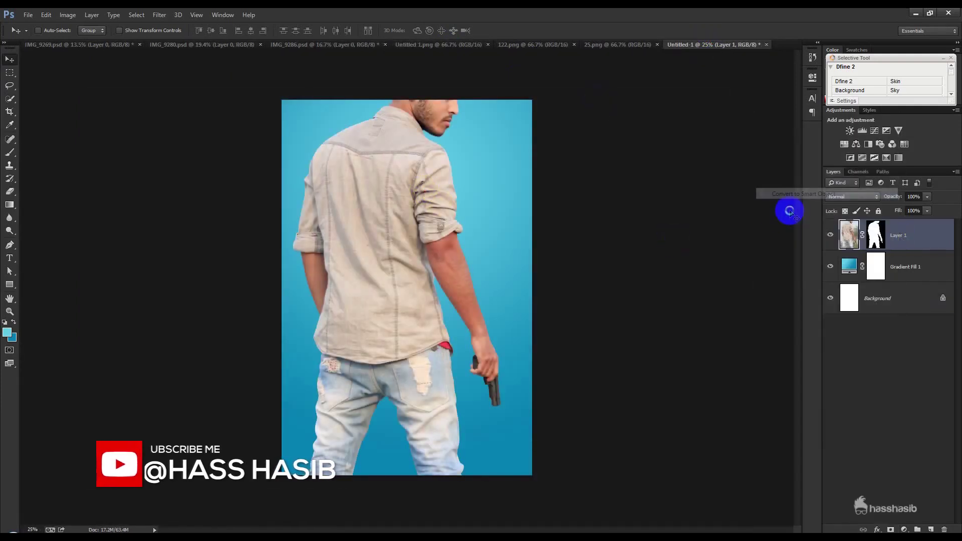
Scale the back-view man to about 48% and position him on the gradient
key(ctrl+t)
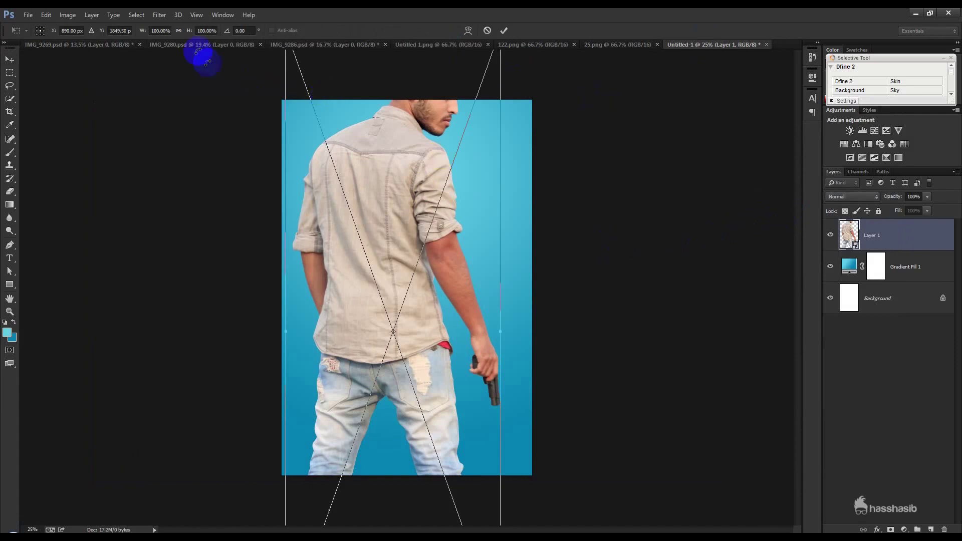
drag(148, 35, 126, 47)
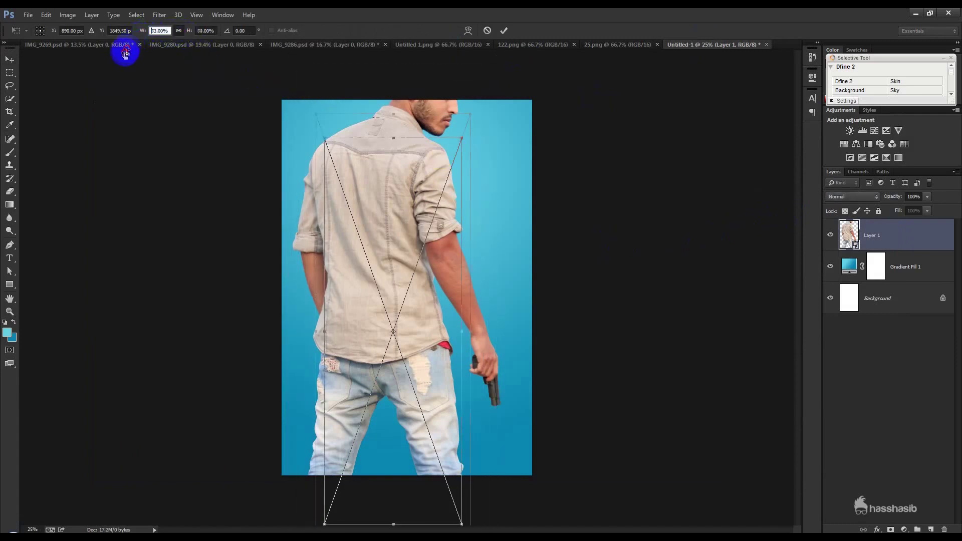
drag(390, 243, 389, 237)
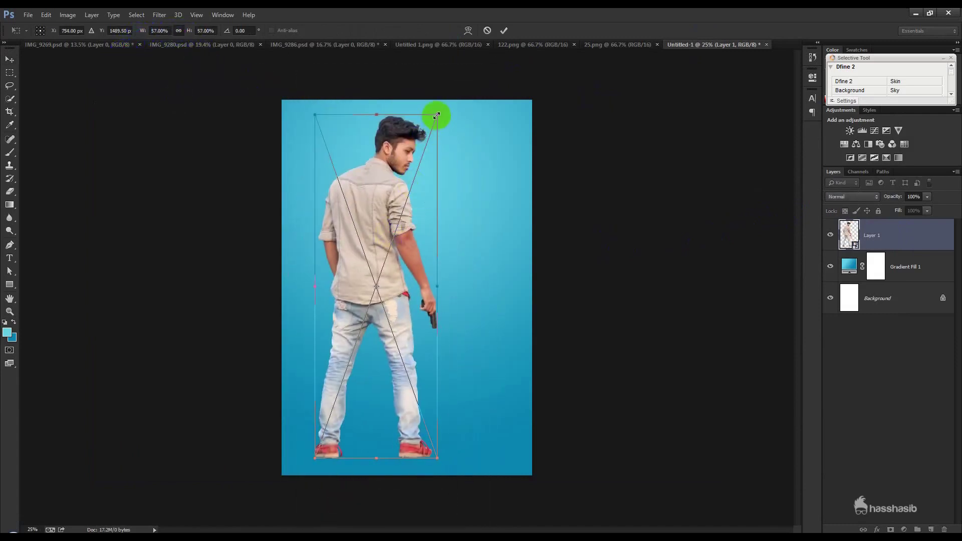
drag(436, 117, 408, 193)
drag(382, 237, 384, 226)
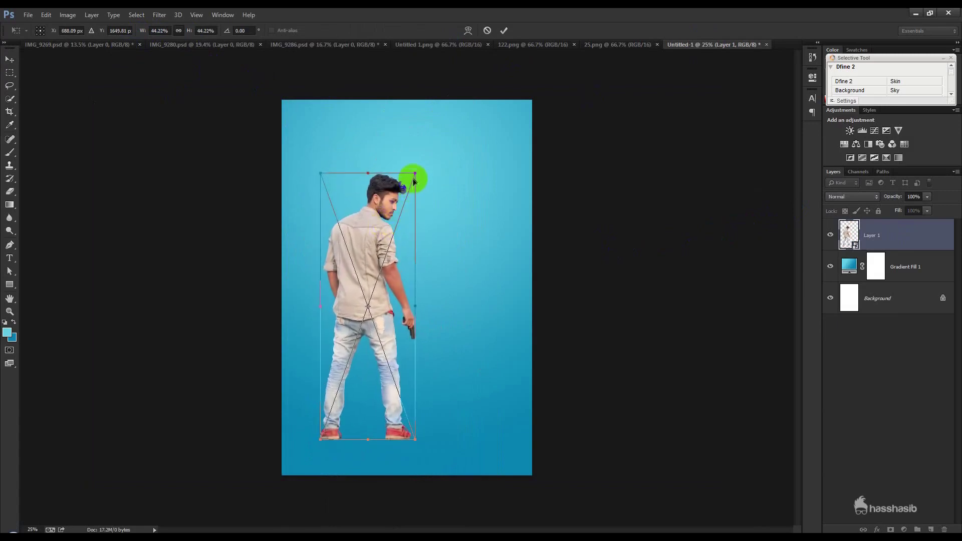
drag(415, 174, 428, 155)
drag(389, 221, 399, 219)
double_click(391, 227)
click(127, 47)
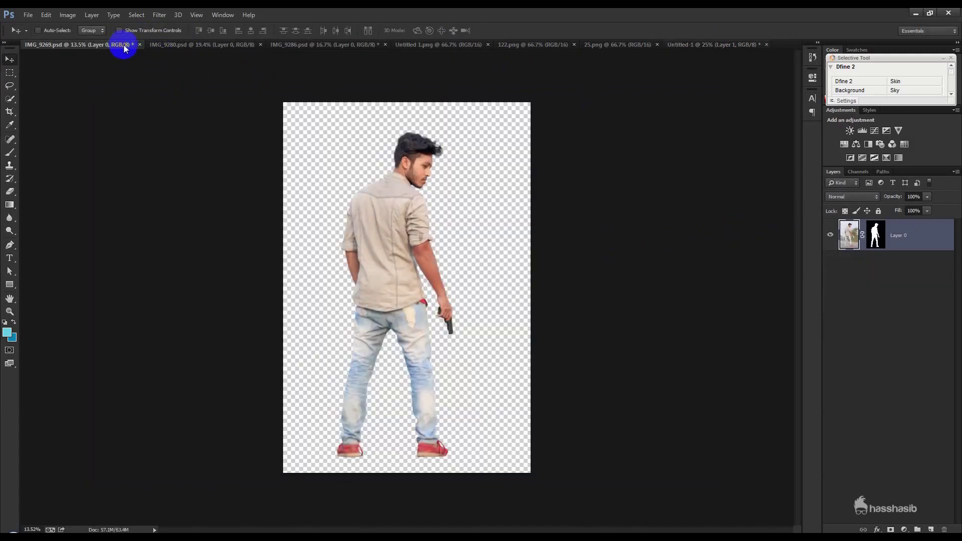
Save and close IMG_9269, then bring IMG_9280's man into Untitled-1 as a smart object
key(ctrl+s)
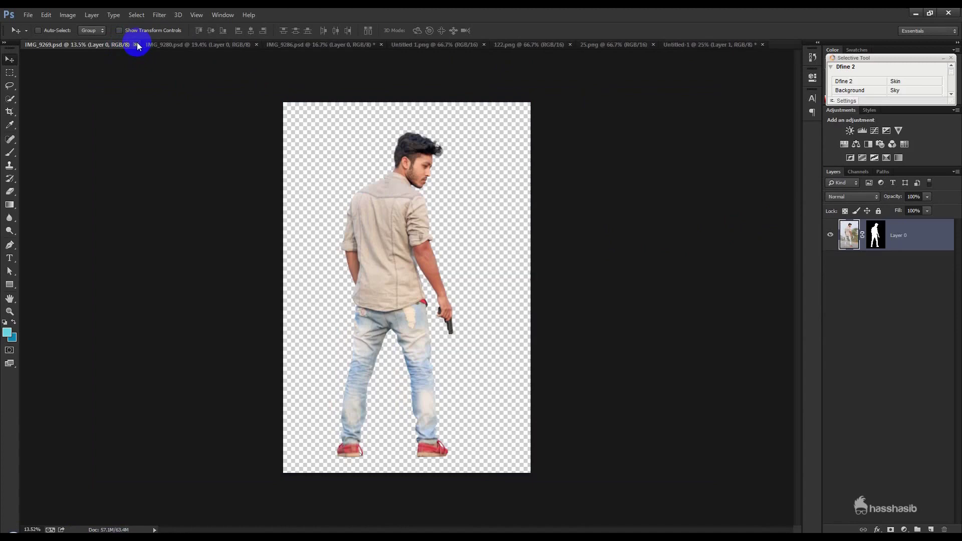
click(137, 45)
click(126, 44)
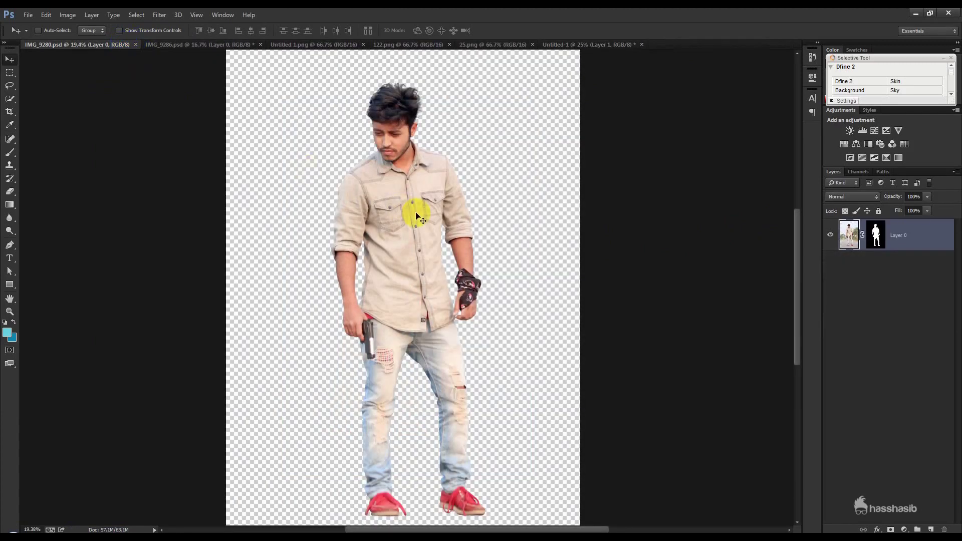
drag(416, 216, 483, 180)
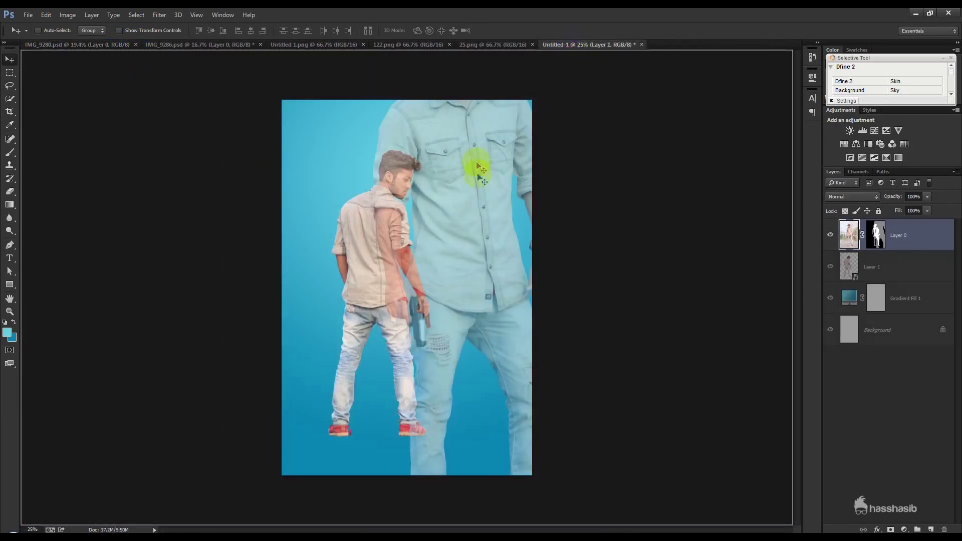
right_click(937, 238)
click(847, 194)
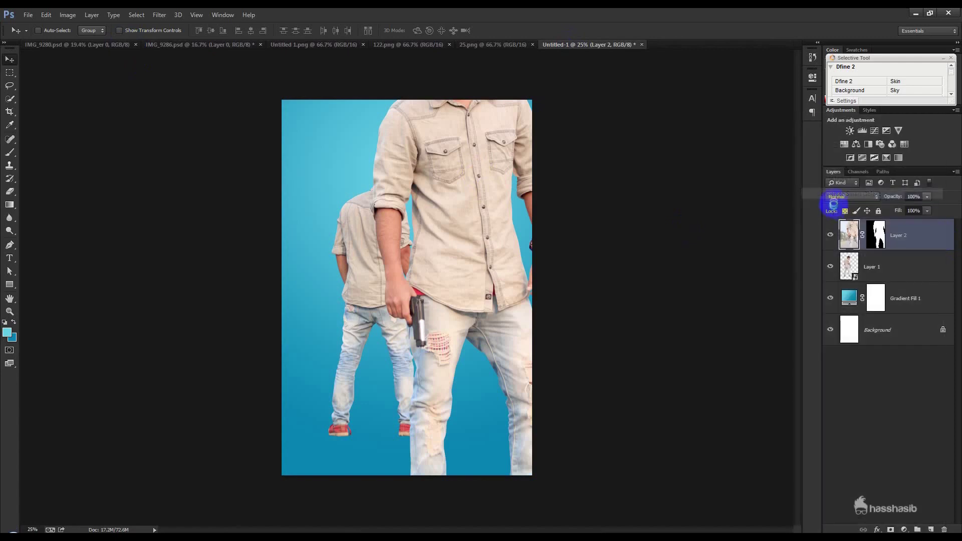
Scale the front-facing man to 58% and position him on the canvas
key(ctrl+t)
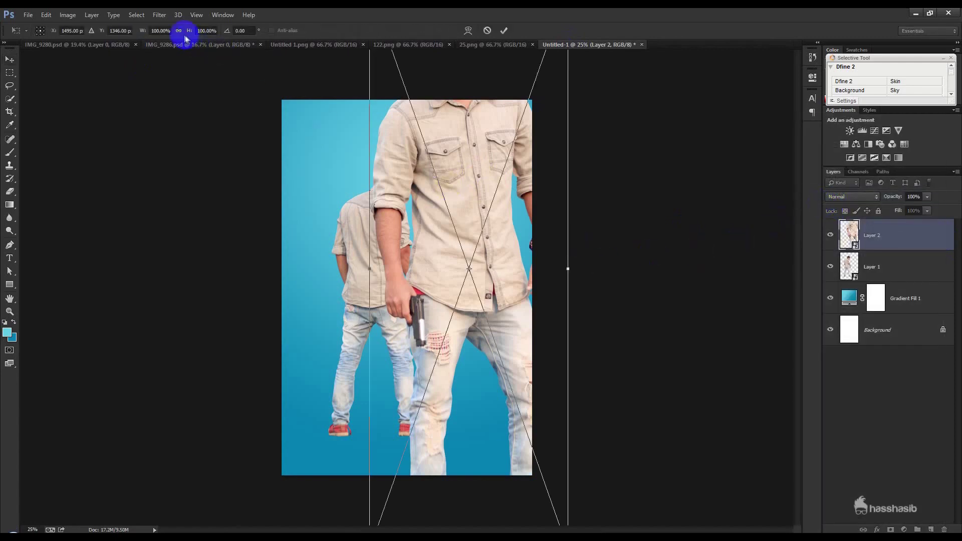
drag(141, 34, 122, 45)
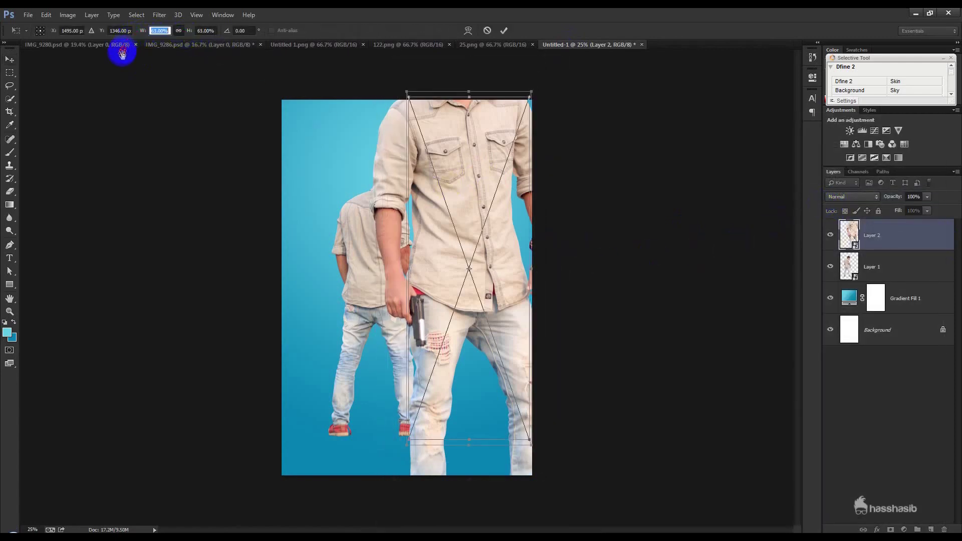
text(58)
drag(464, 258, 353, 271)
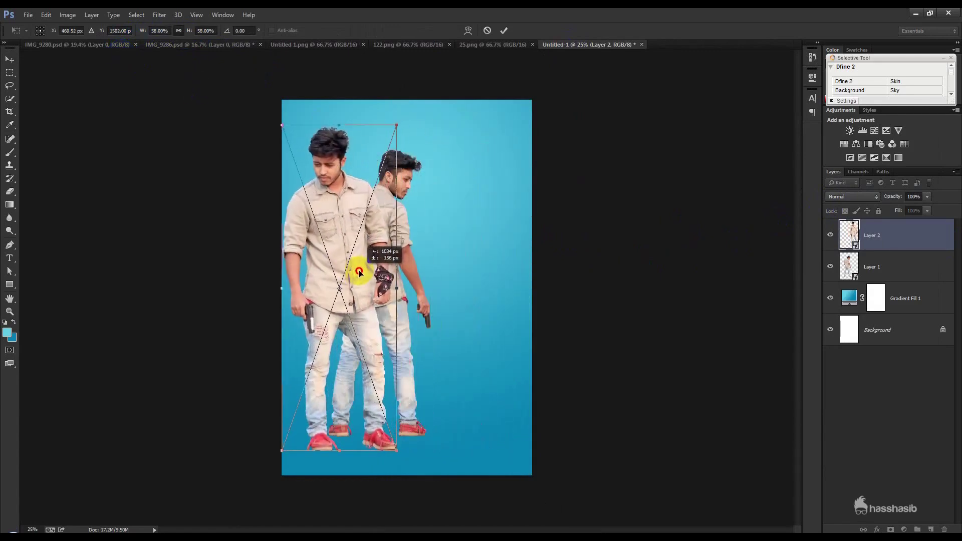
key(Return)
Shift both figures right together, then nudge the back-turned man into place
shift+click(891, 266)
drag(478, 290, 542, 294)
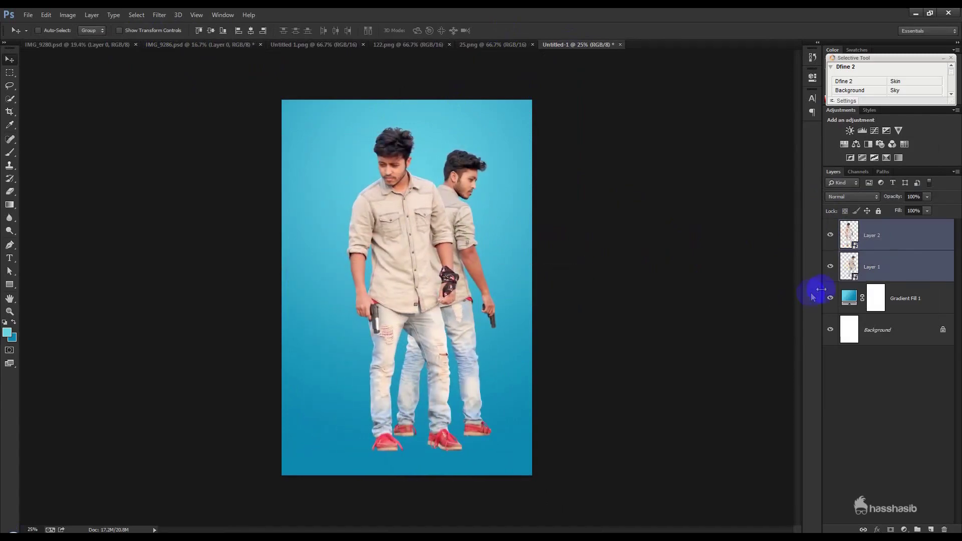
click(890, 261)
drag(601, 266, 561, 283)
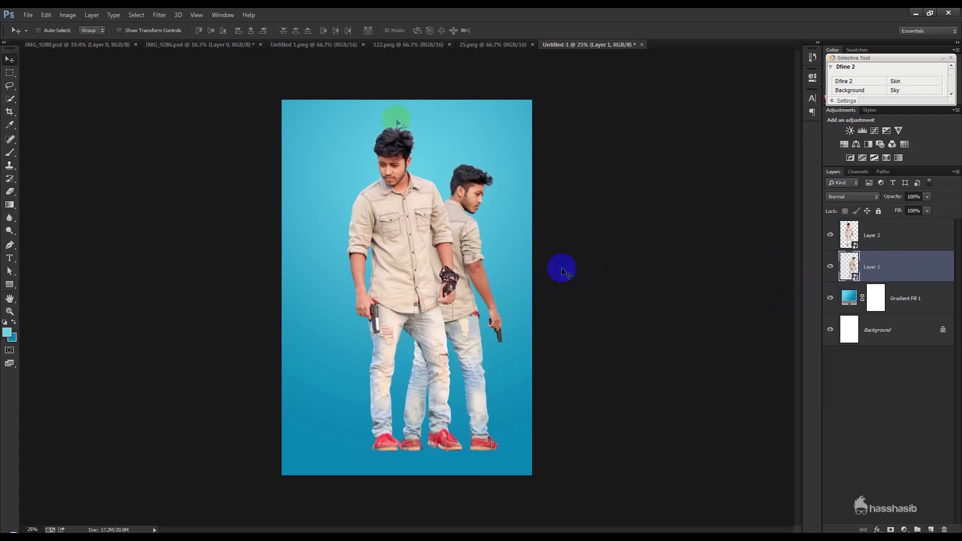
click(103, 44)
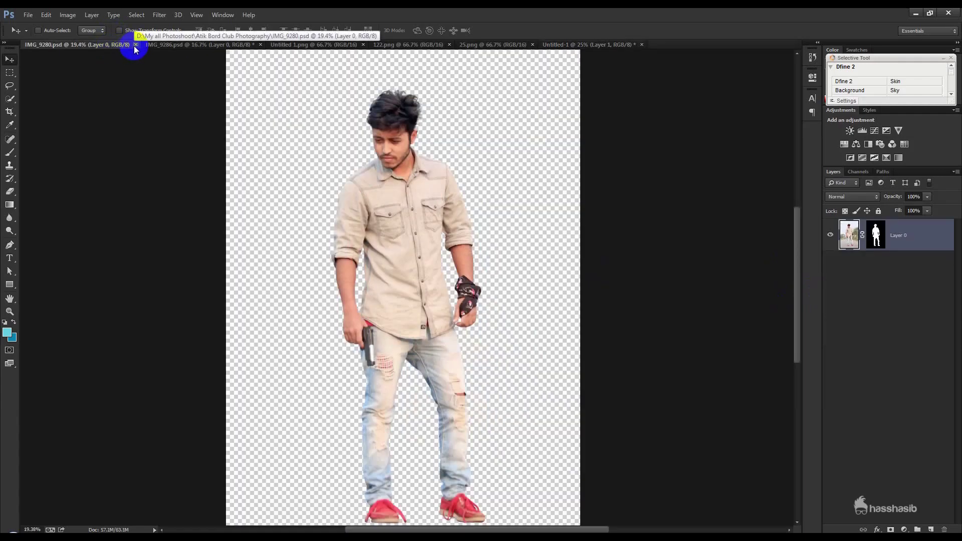
Close IMG_9280 and add IMG_9286's cut-out as a smart object at the top of the stack
click(135, 44)
click(103, 44)
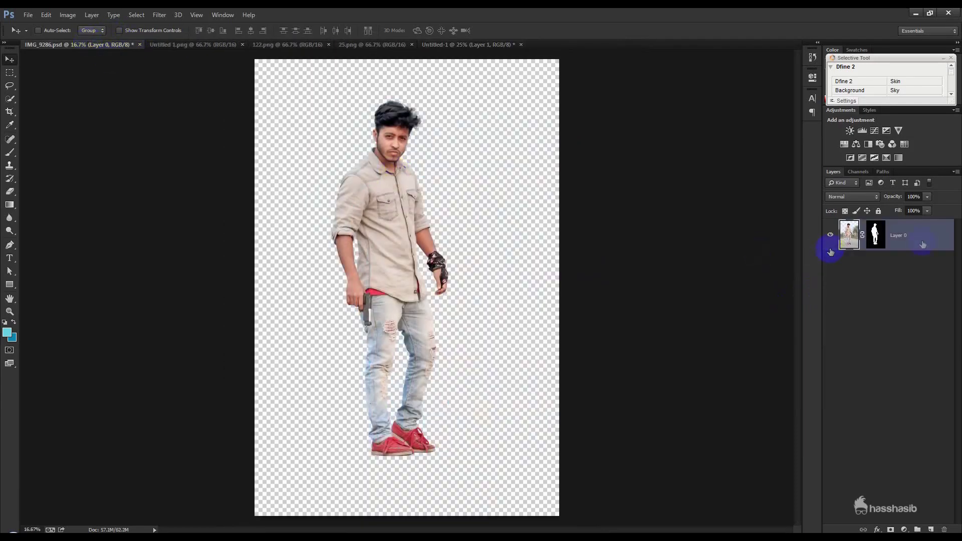
right_click(854, 240)
click(818, 199)
mouse_move(462, 200)
mouse_down()
mouse_move(478, 48)
mouse_move(408, 219)
mouse_up()
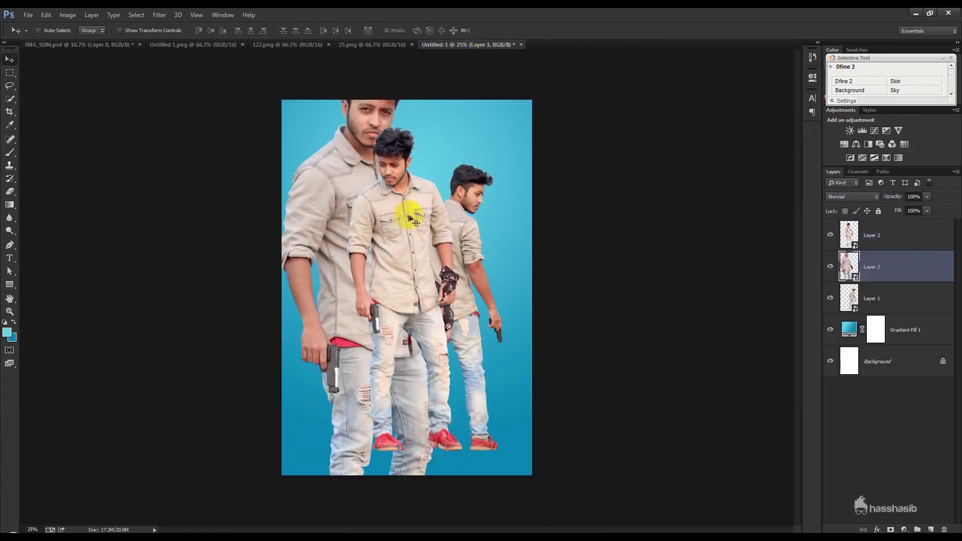
drag(887, 251, 879, 227)
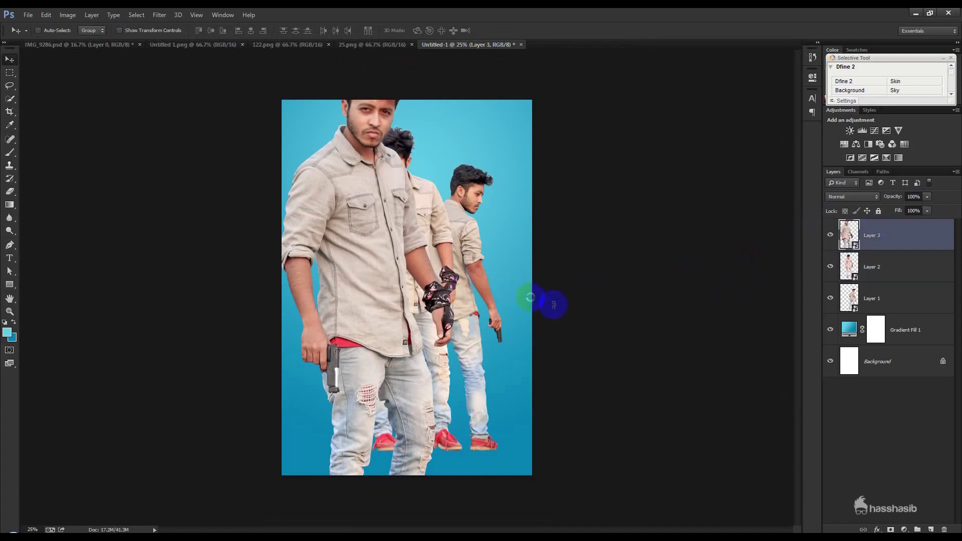
Scale the third figure to about 58% and centre it on the canvas
key(ctrl+t)
drag(454, 52, 395, 136)
drag(340, 200, 430, 197)
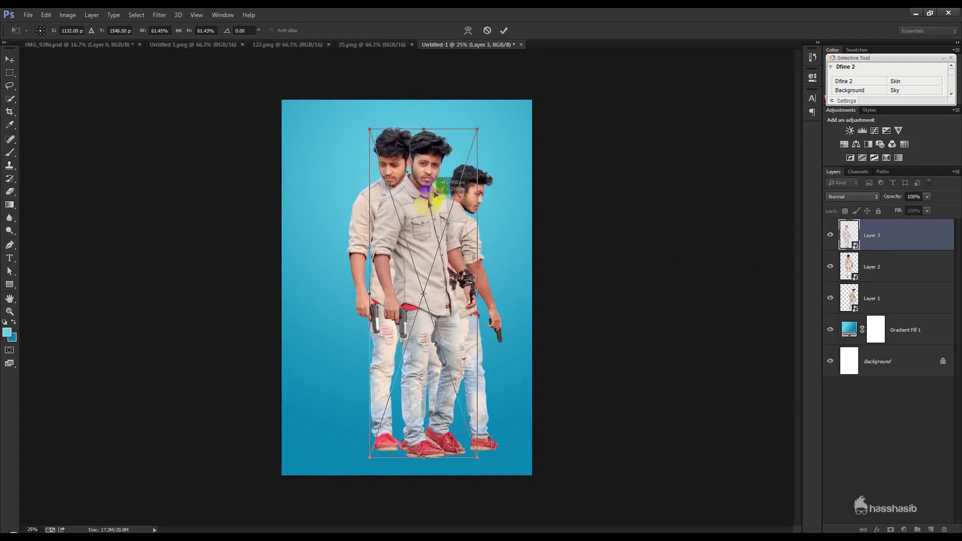
drag(471, 136, 469, 150)
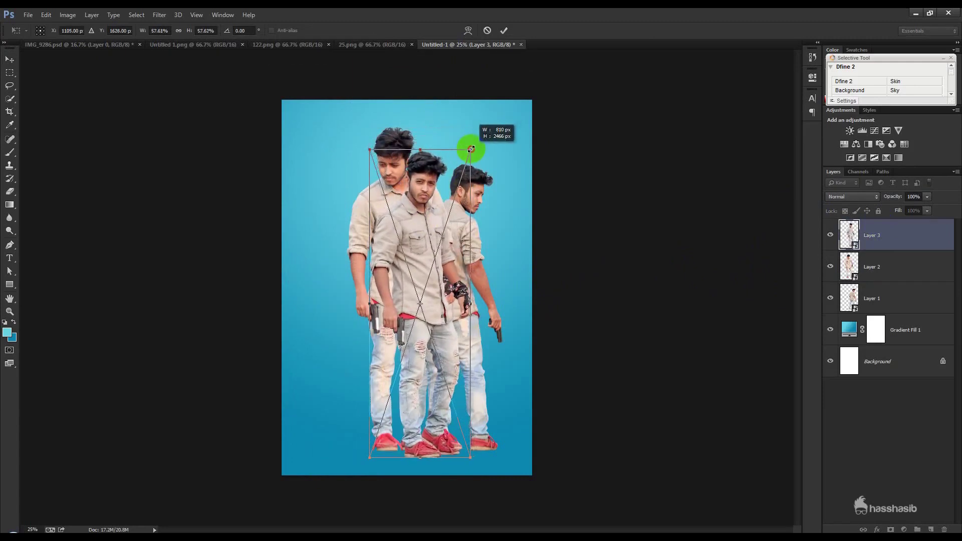
click(505, 31)
click(877, 264)
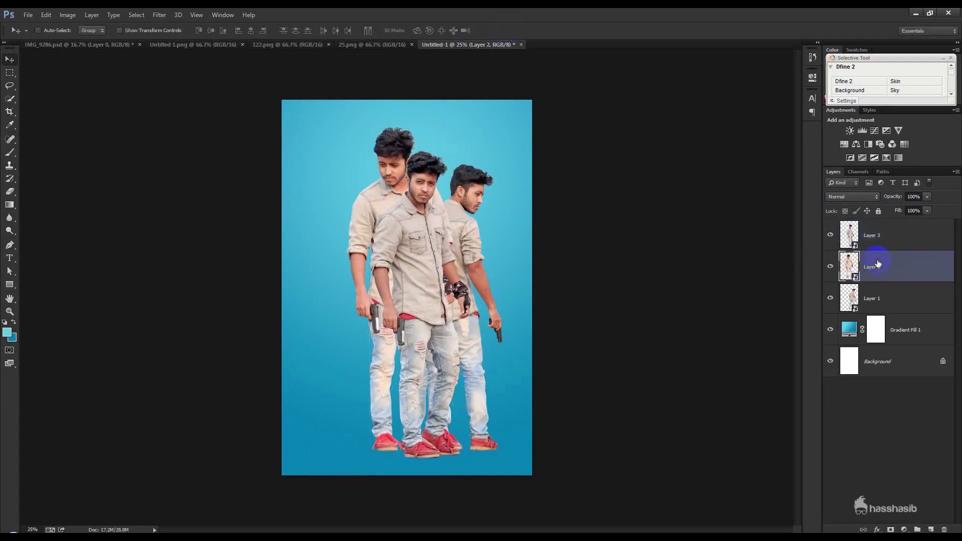
key(ctrl+t)
Shrink the Layer 2 figure to about 50% and shift it left
drag(461, 126, 458, 157)
drag(421, 219, 373, 219)
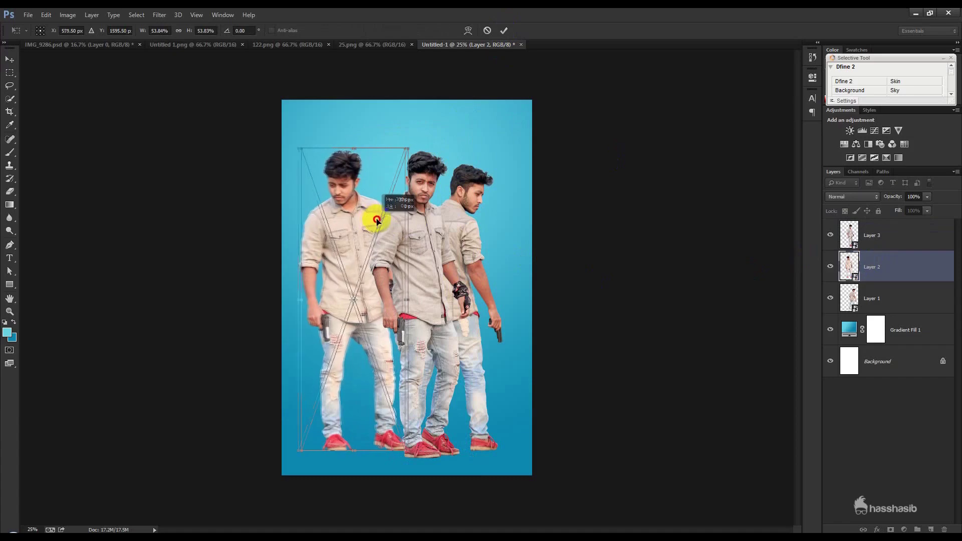
drag(373, 219, 376, 219)
drag(410, 147, 402, 161)
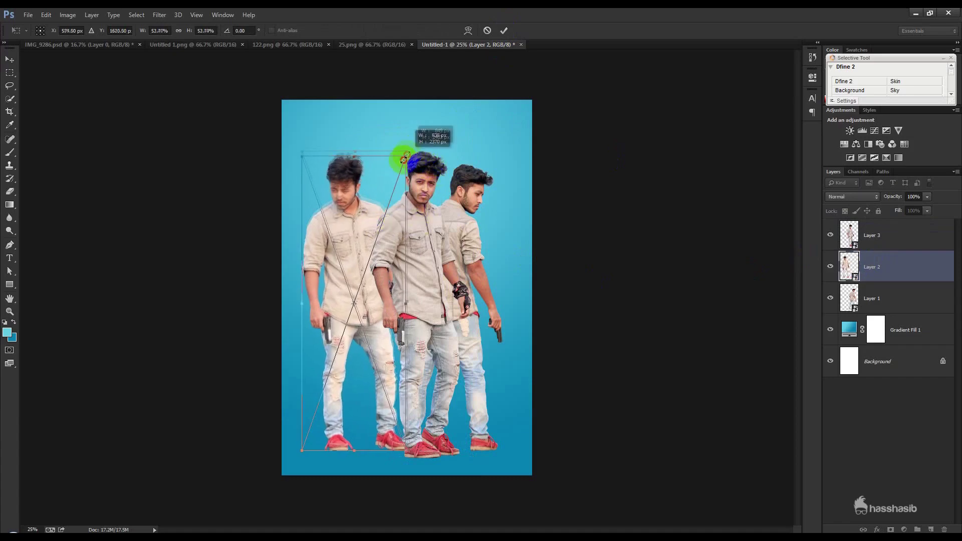
drag(342, 261, 345, 256)
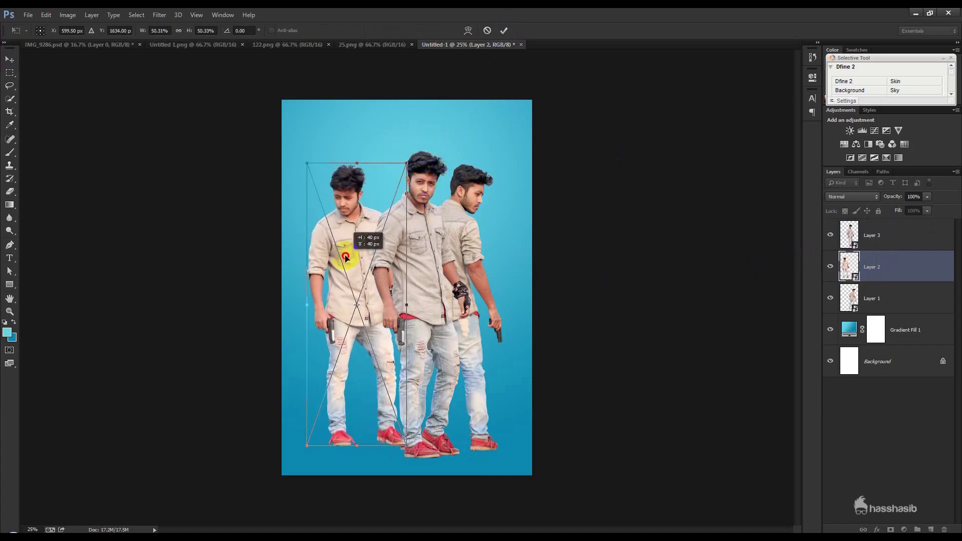
click(505, 32)
Move Layers 3 and 2 left, and shrink the back-turned man to about 45% on the right
click(871, 235)
drag(535, 299, 484, 303)
click(871, 266)
mouse_move(380, 345)
mouse_down()
mouse_move(430, 345)
mouse_move(359, 308)
mouse_up()
click(871, 298)
drag(562, 344, 581, 345)
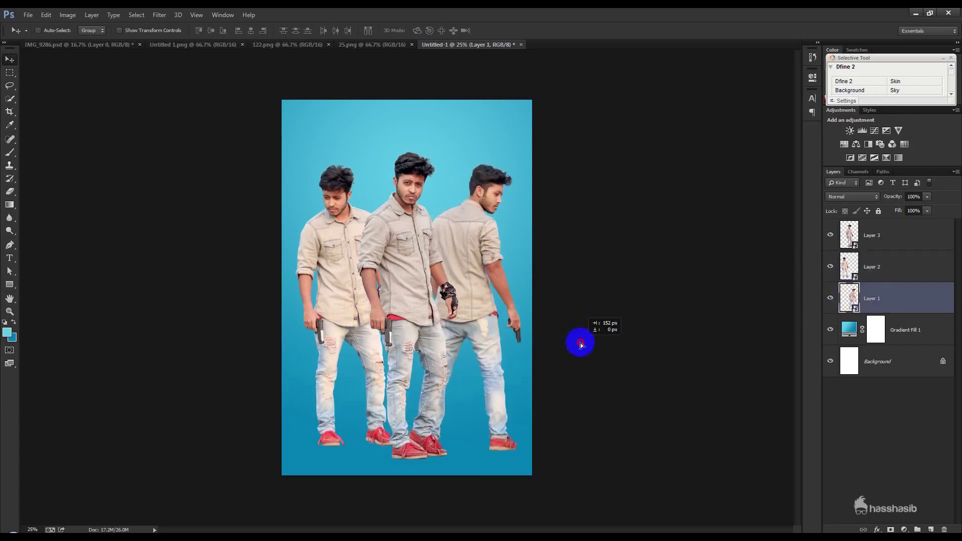
key(ctrl+t)
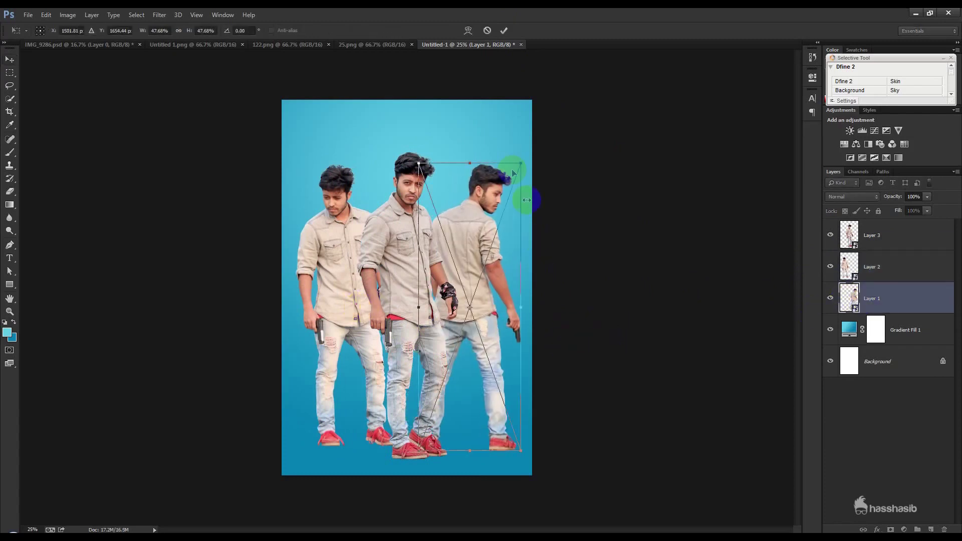
drag(521, 160, 517, 171)
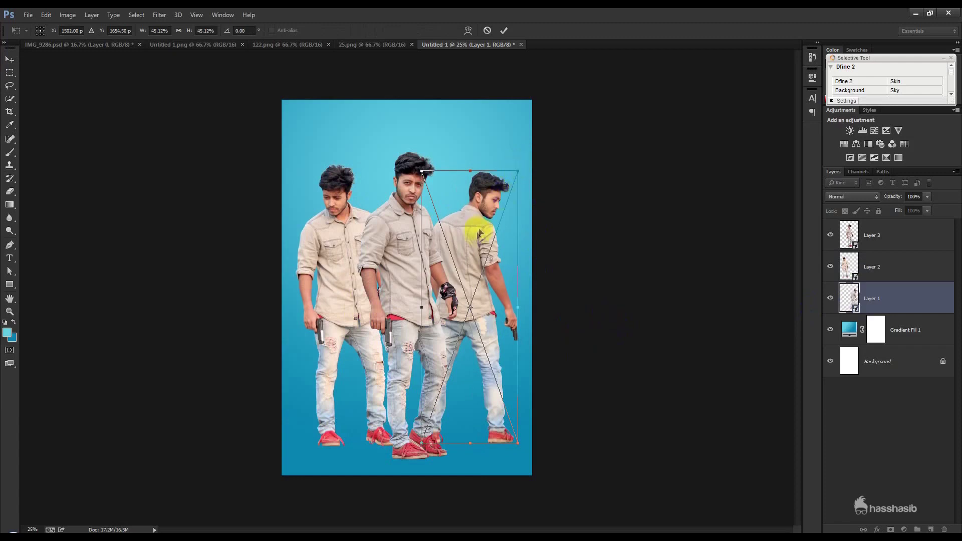
click(505, 31)
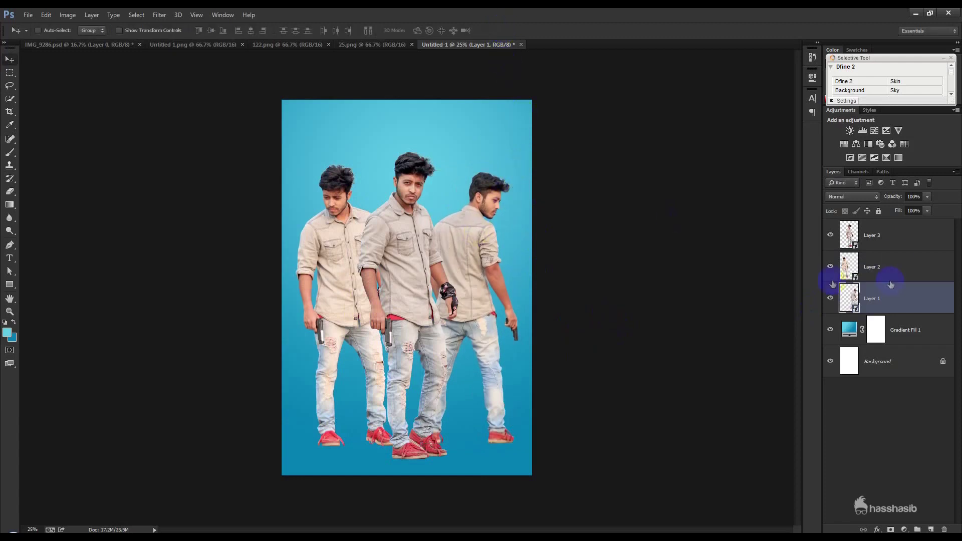
Tilt the middle figure about 1.6 degrees
click(893, 235)
drag(555, 281, 558, 284)
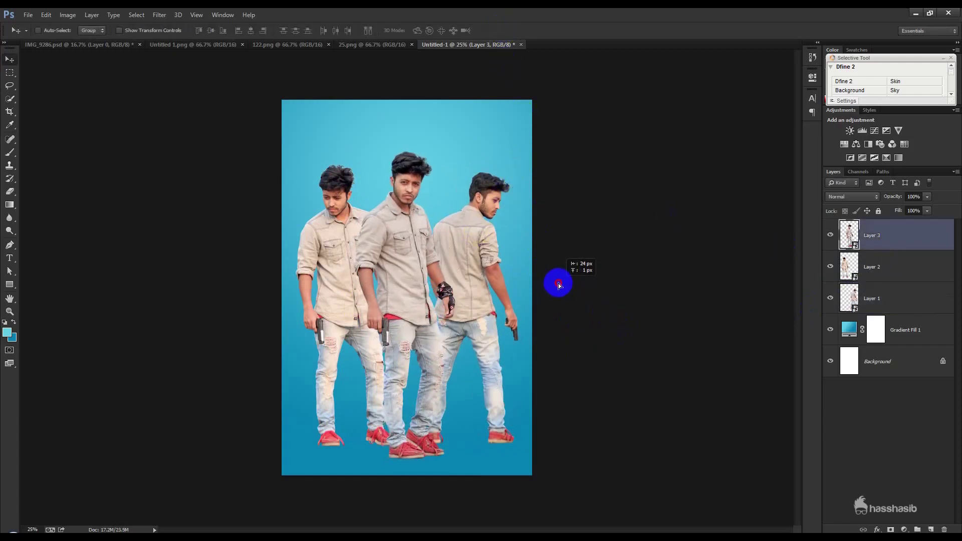
key(ctrl+t)
drag(563, 286, 577, 300)
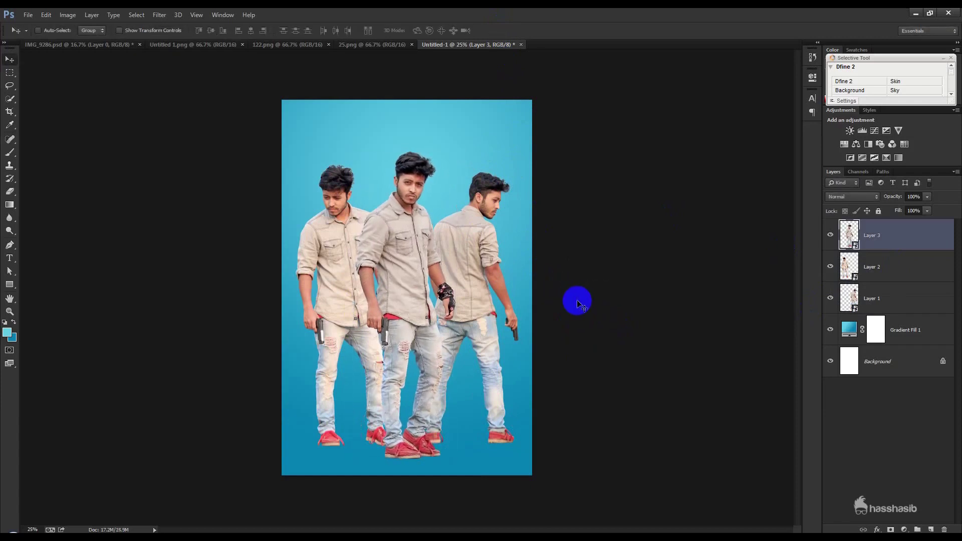
Nudge the left, right and middle men into a tight overlapping group
click(901, 267)
drag(513, 322, 549, 322)
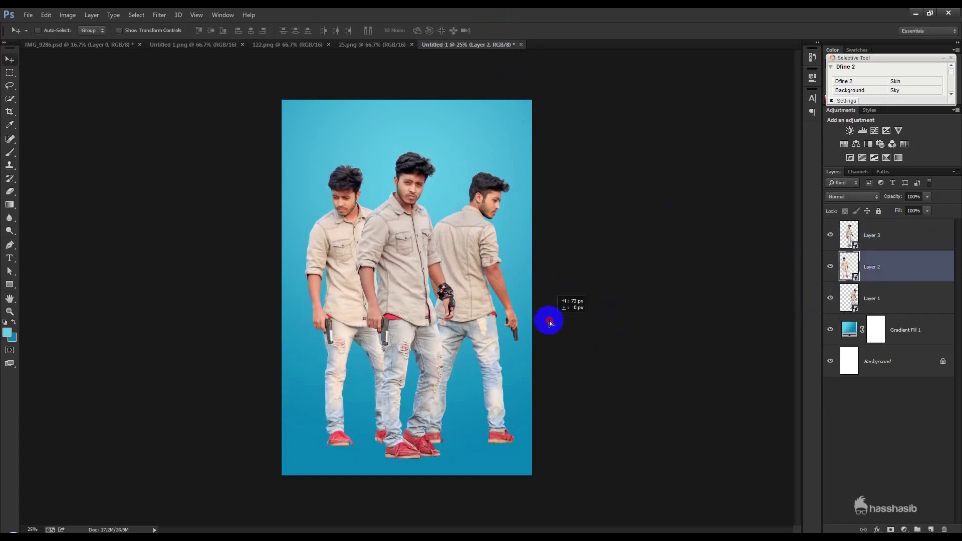
click(872, 300)
drag(618, 316, 573, 320)
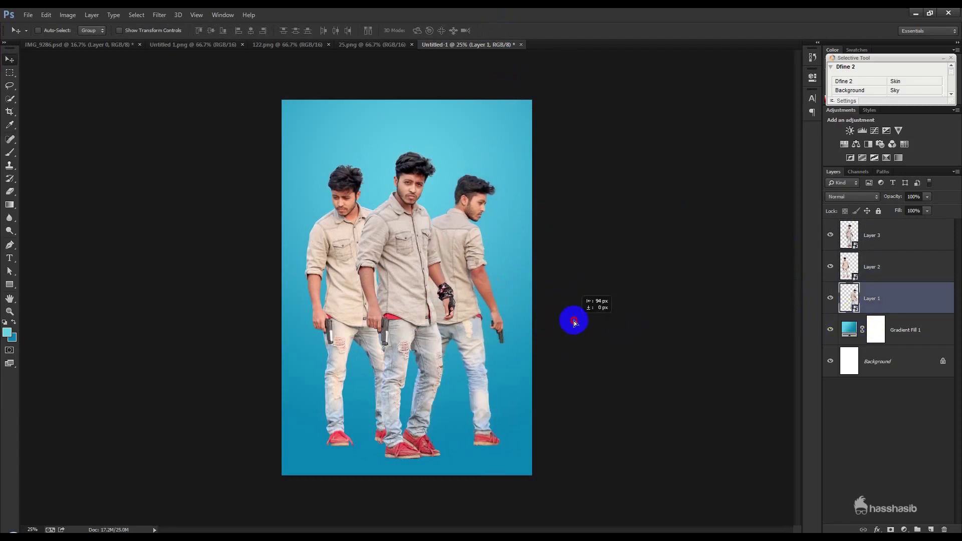
click(883, 241)
drag(478, 303, 484, 304)
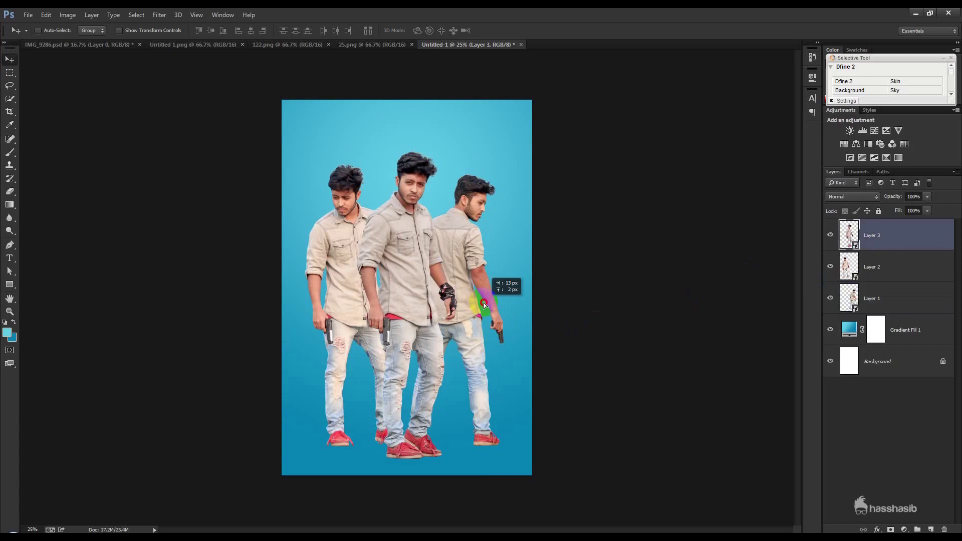
click(851, 266)
drag(421, 327, 428, 326)
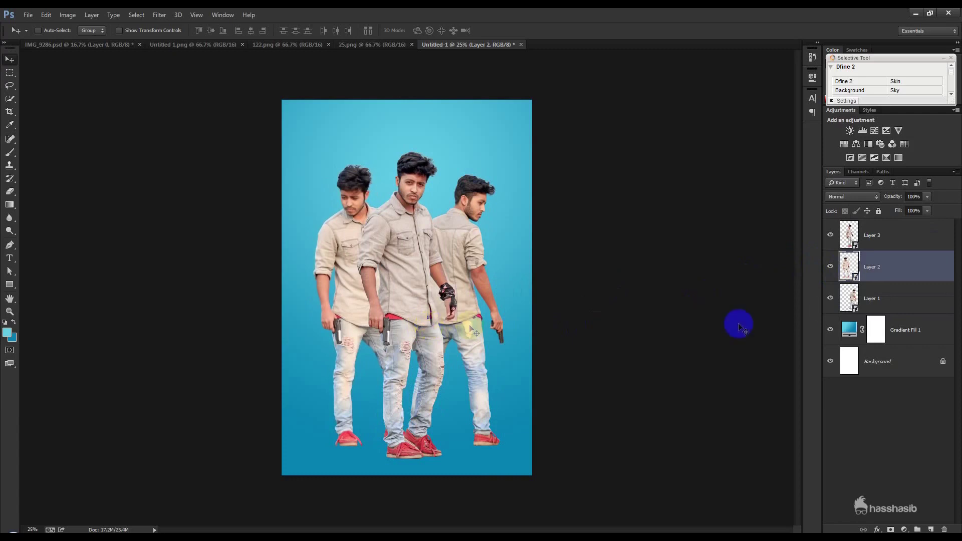
Select Layers 1–3 and shift all three men right together
click(887, 252)
shift+click(881, 298)
drag(507, 367, 508, 367)
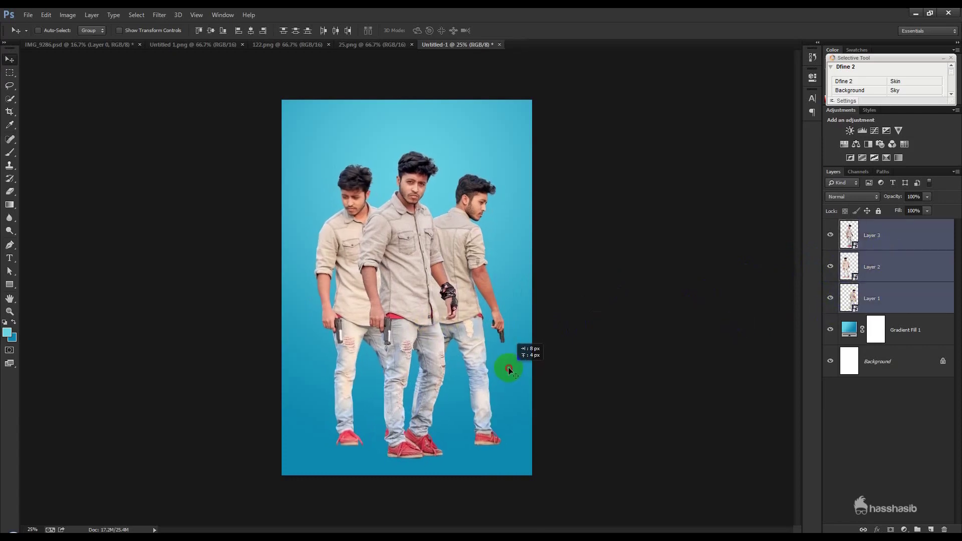
key(ctrl+s)
Save the composite to the Desktop as Untitled-1.psd and fit the canvas in view
click(40, 77)
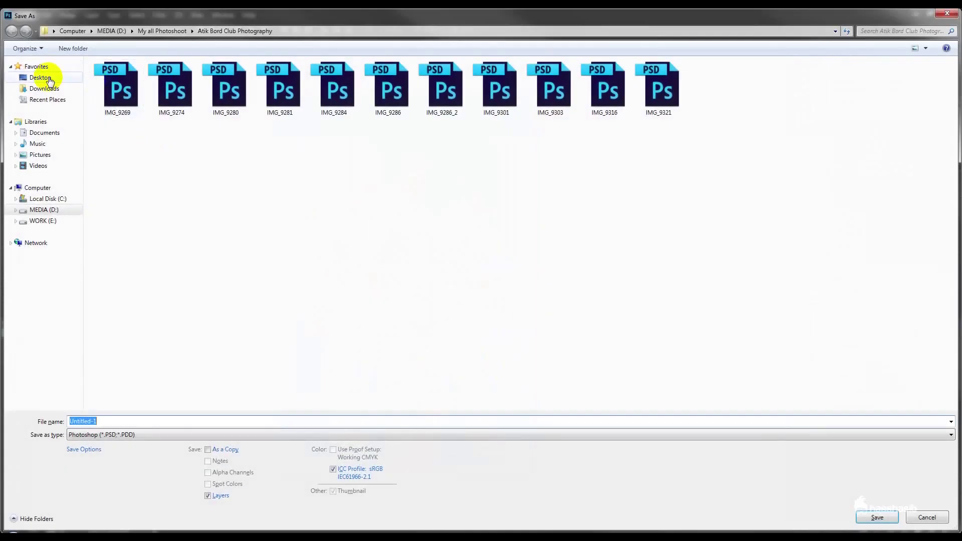
click(877, 517)
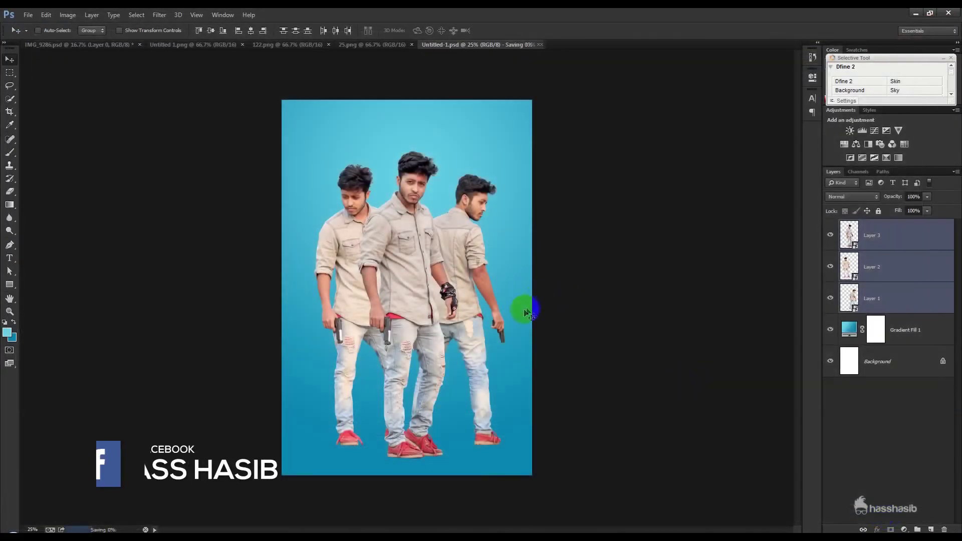
key(ctrl+0)
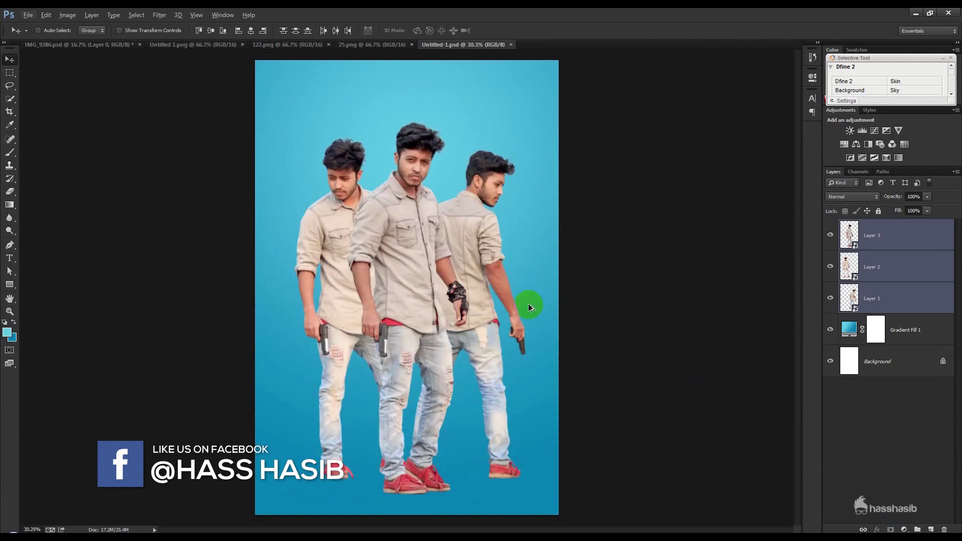
Scale all three figures together to about 94%
key(ctrl+t)
drag(522, 119, 508, 134)
drag(462, 215, 473, 220)
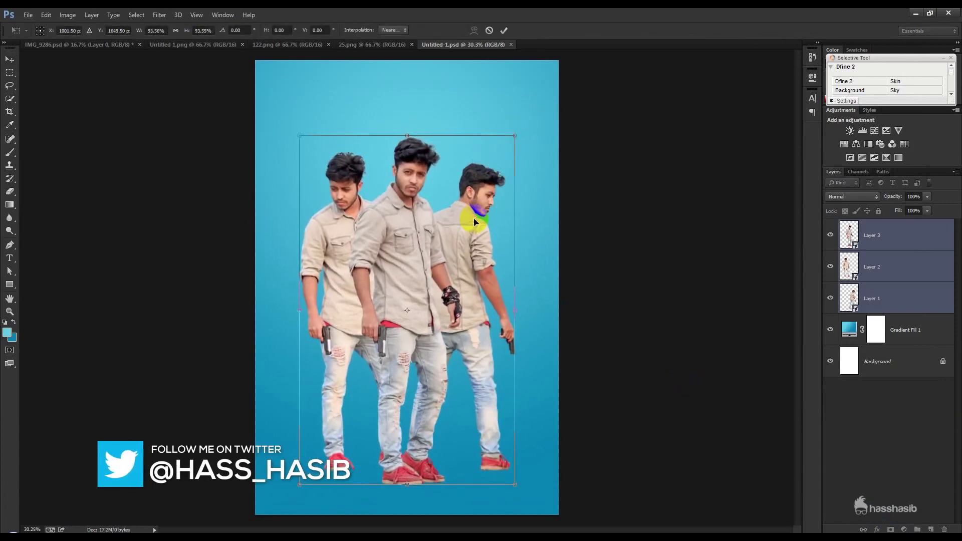
key(Return)
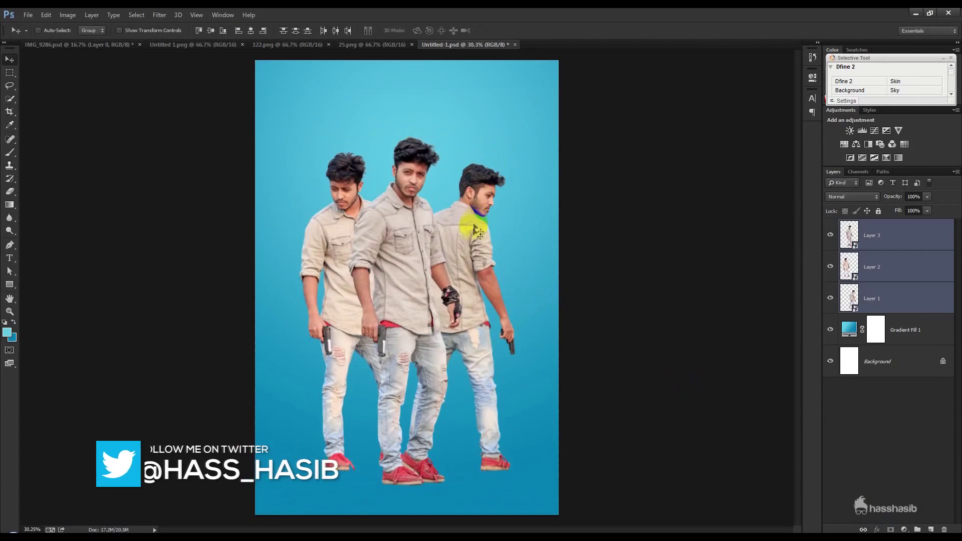
double_click(842, 329)
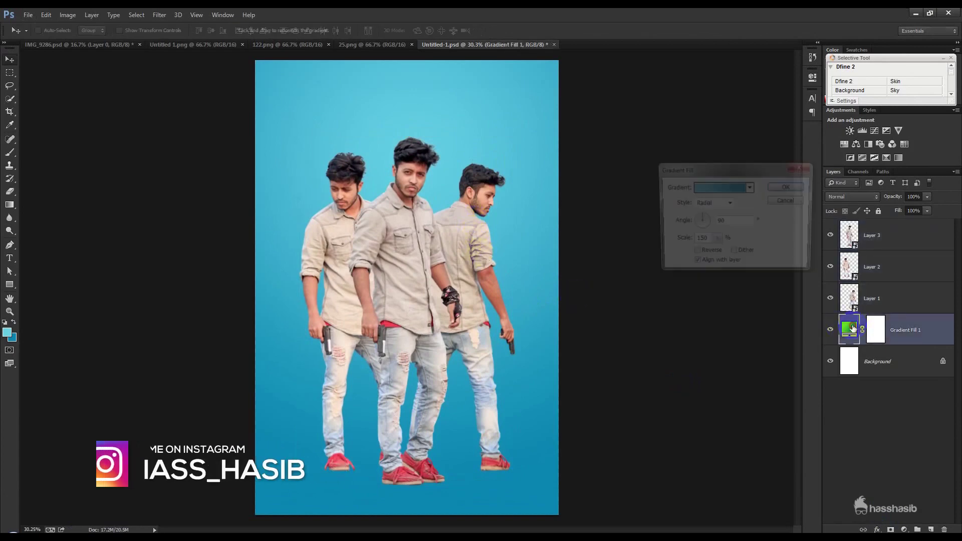
Darken the gradient's outer blue stop and set the gradient scale to 120%
click(726, 186)
double_click(847, 295)
drag(536, 123, 541, 123)
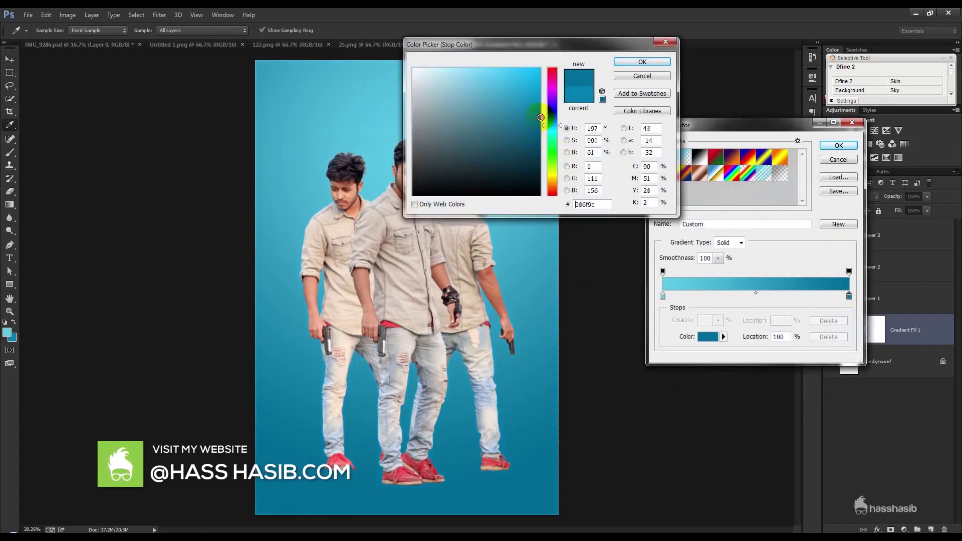
click(636, 61)
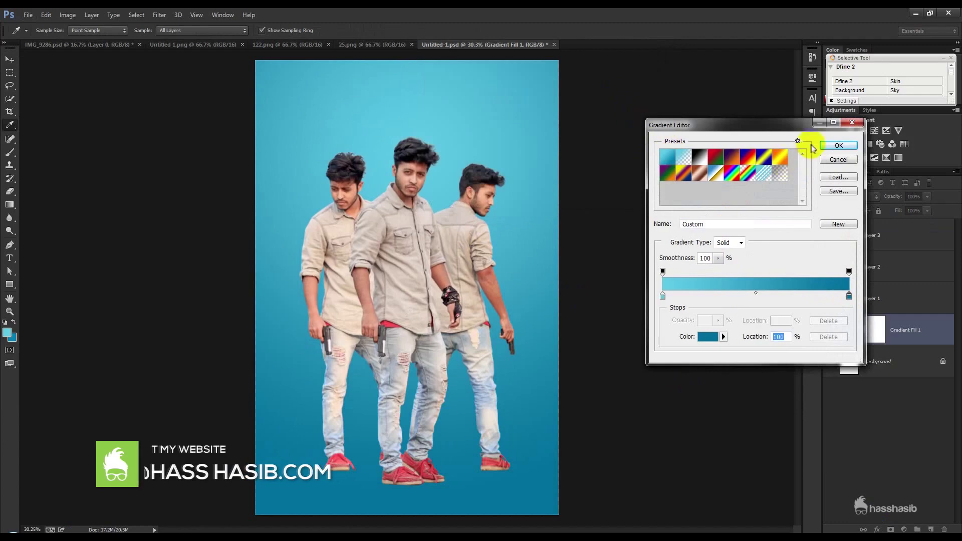
click(838, 145)
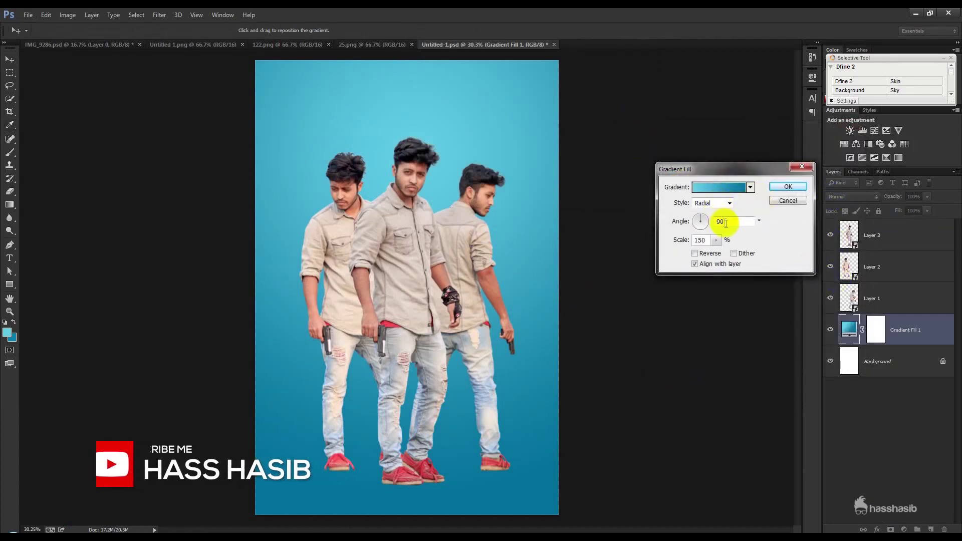
double_click(699, 240)
text(120)
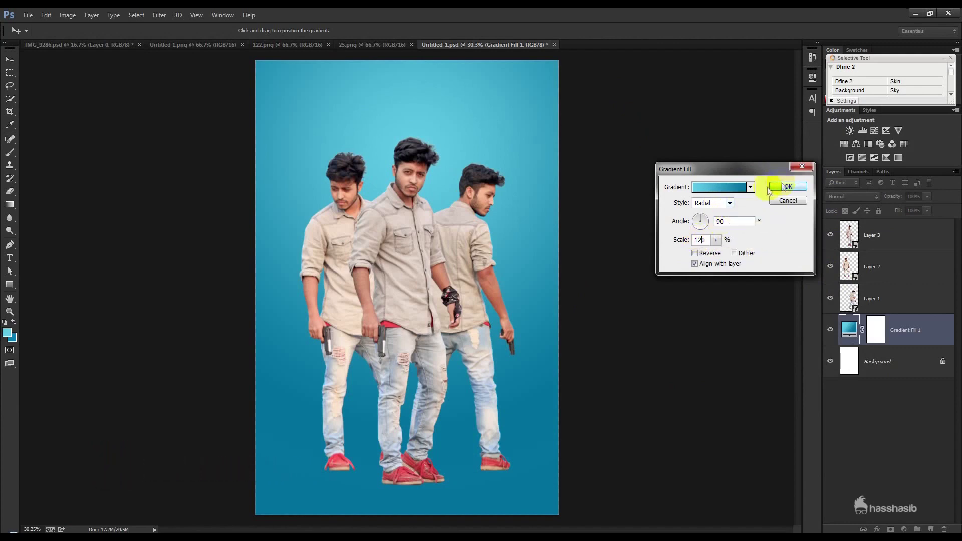
Brighten the centre stop to light cyan, lower the glow behind the middle man, and apply
click(726, 186)
click(663, 295)
double_click(662, 295)
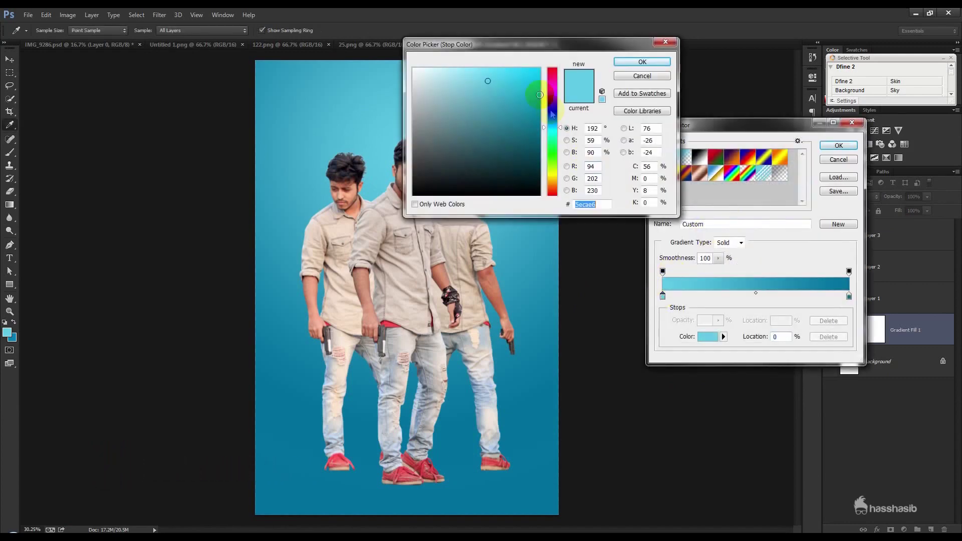
click(485, 68)
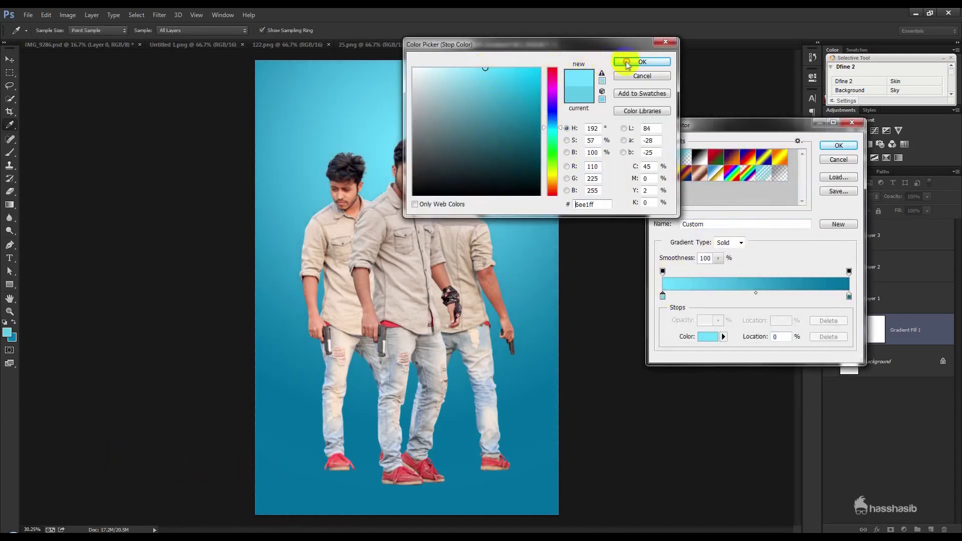
click(628, 64)
click(838, 145)
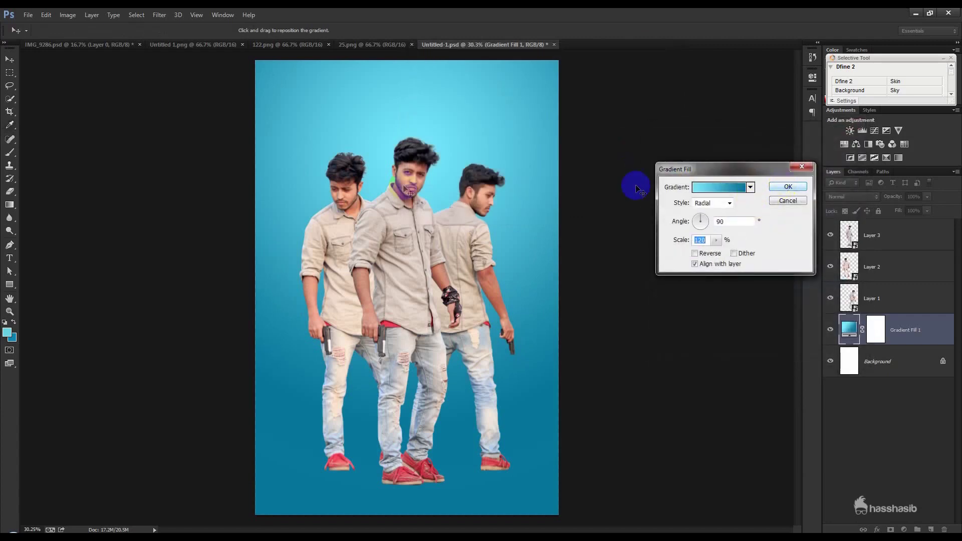
mouse_move(425, 165)
mouse_down()
mouse_move(423, 228)
mouse_move(414, 174)
mouse_up()
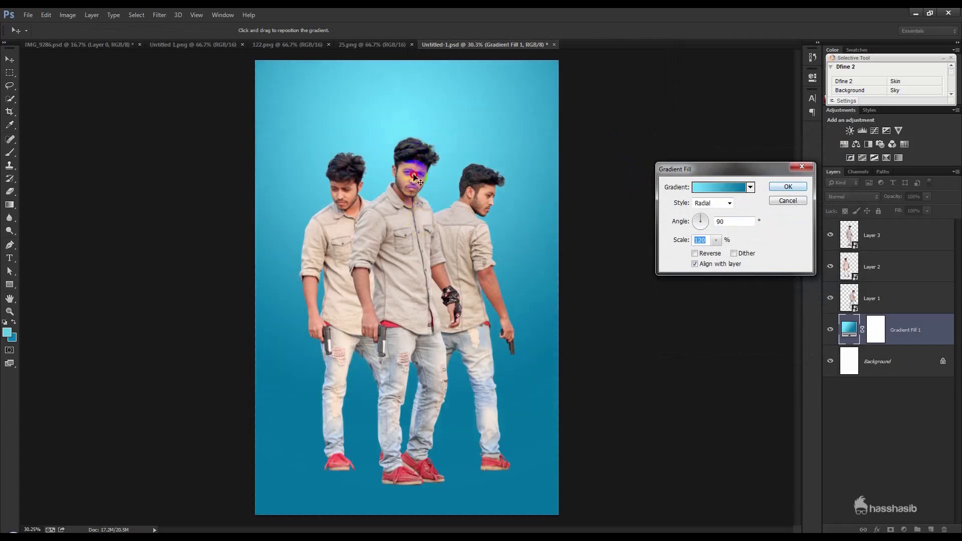
click(802, 187)
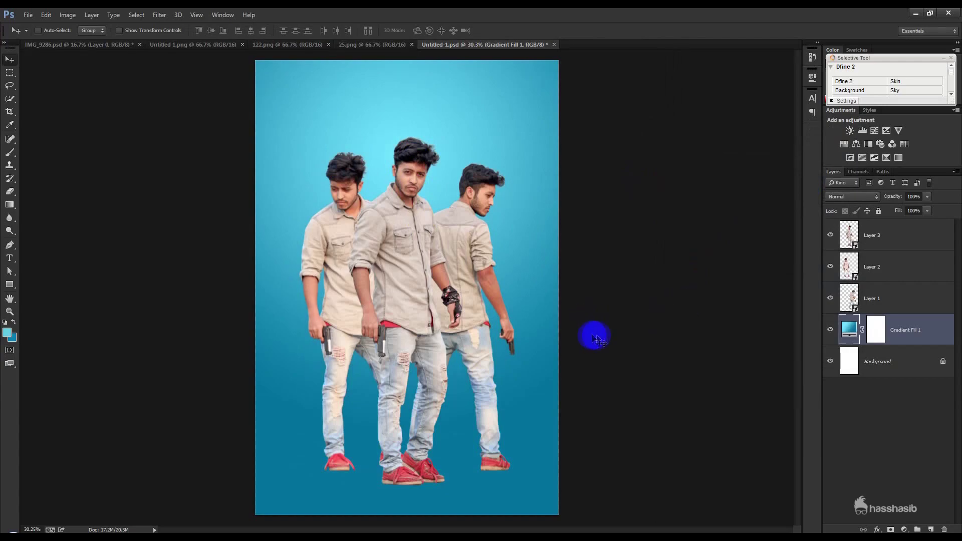
scroll(462, 452, up, 3)
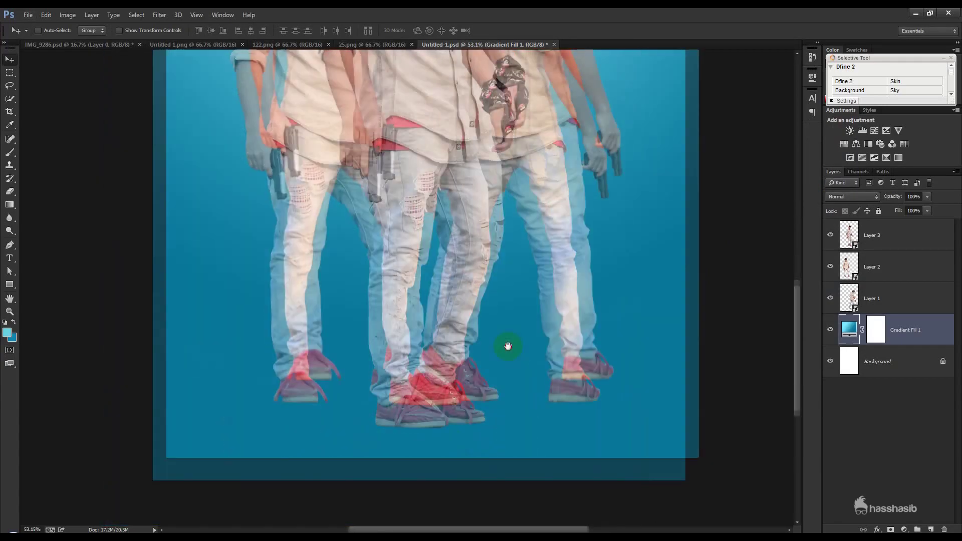
On a new layer, paint a soft black dab under the left shoe
click(929, 529)
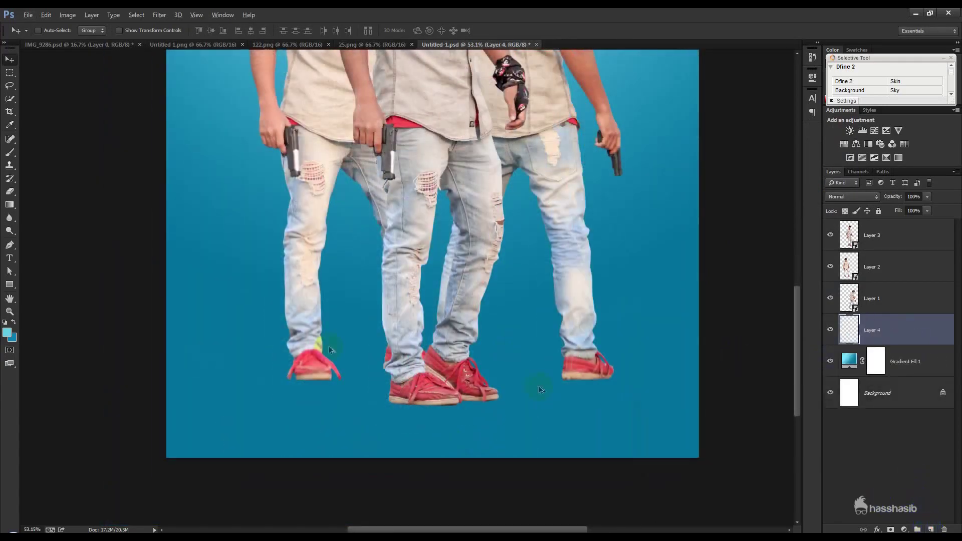
scroll(323, 346, up, 2)
click(9, 154)
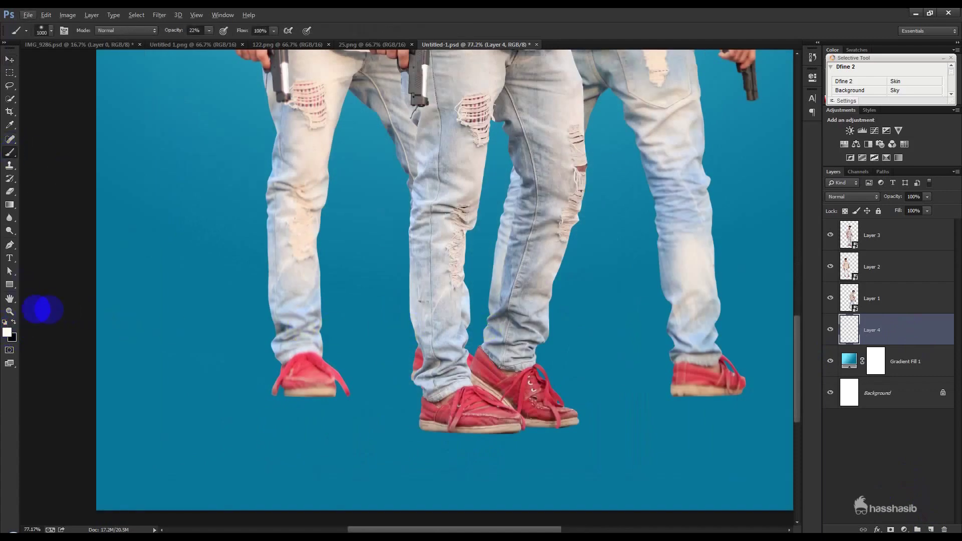
click(14, 323)
scroll(313, 331, up, 2)
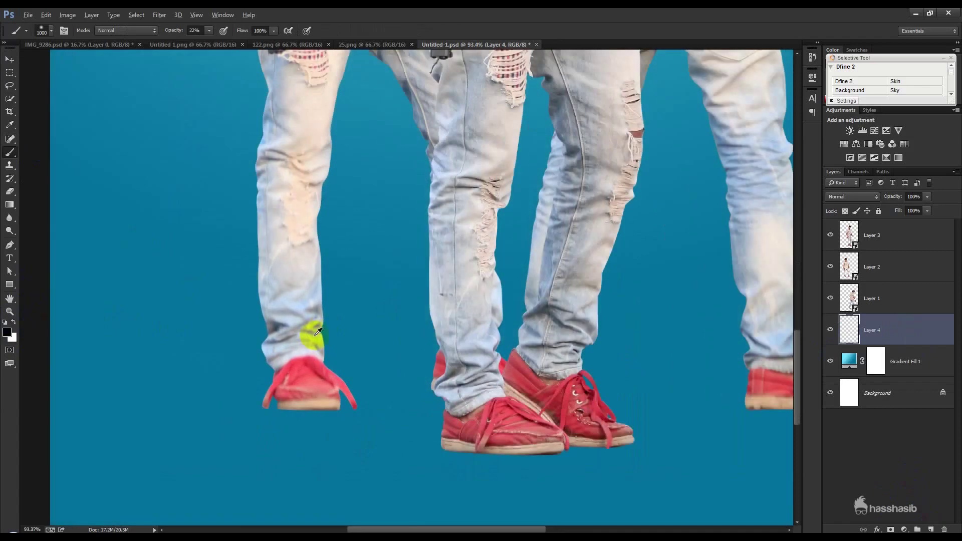
scroll(315, 332, up, 2)
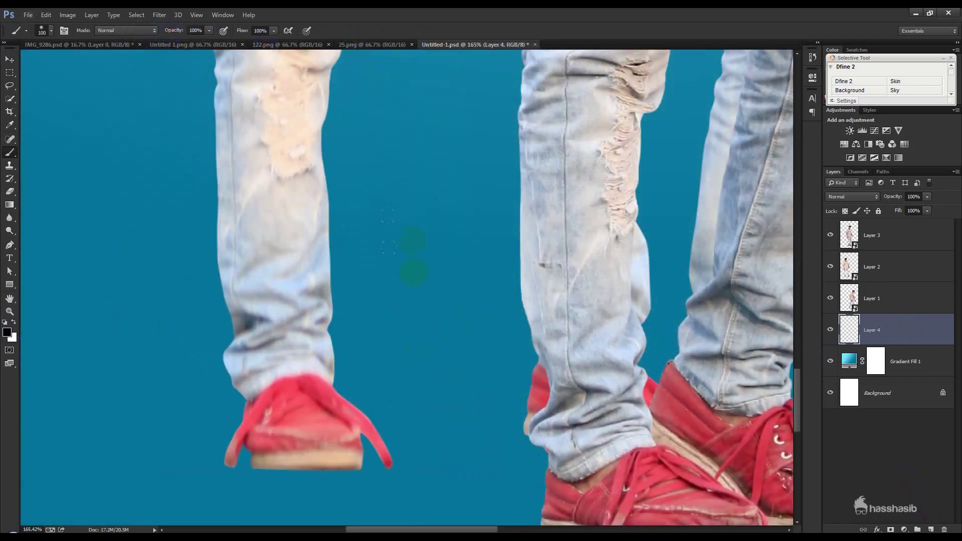
click(413, 272)
Squash the black dab flat into a shoe shadow
key(ctrl+t)
mouse_move(413, 205)
mouse_down()
mouse_move(427, 313)
mouse_move(314, 477)
mouse_move(390, 481)
mouse_up()
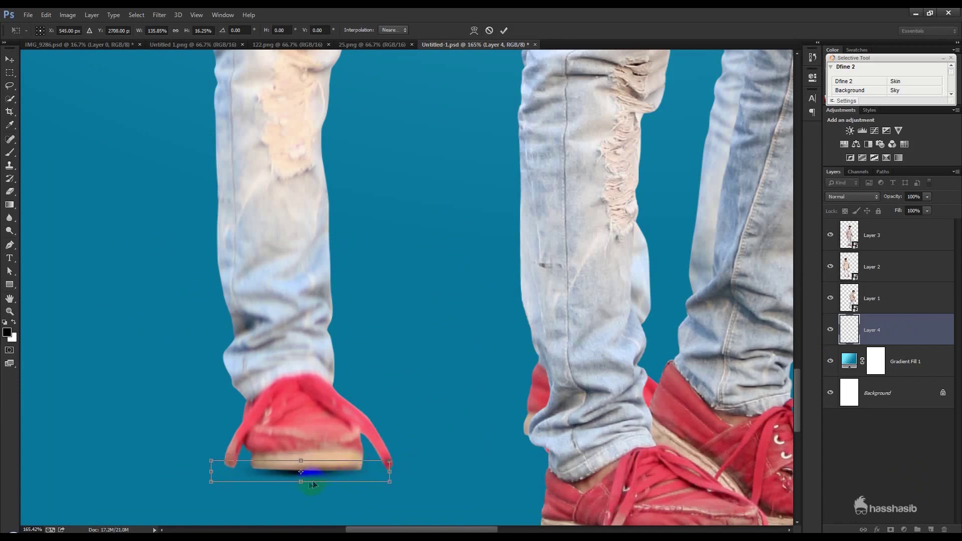
drag(300, 459, 300, 468)
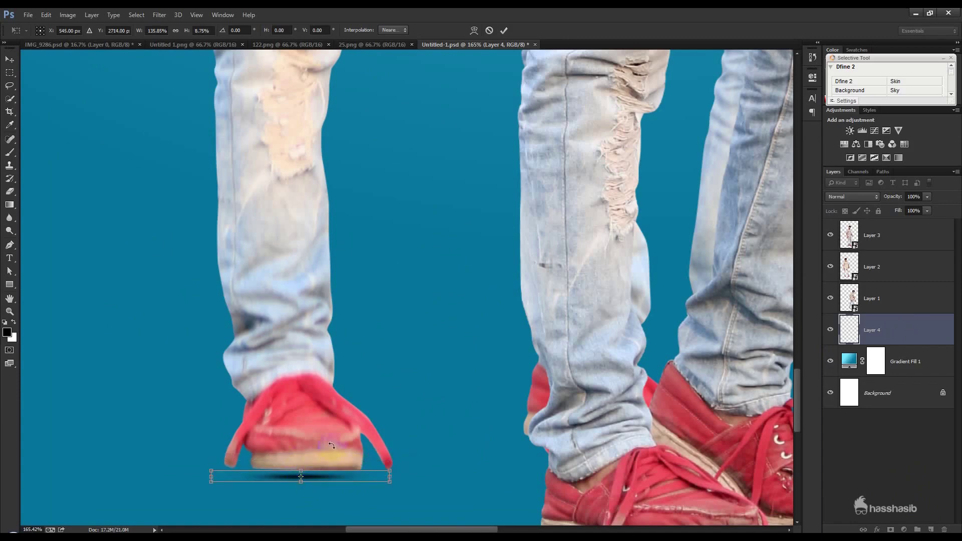
key(Return)
Tilt the shadow slightly under the left shoe
click(9, 60)
key(Up)
key(Up)
key(Up)
key(Up)
key(Up)
key(Up)
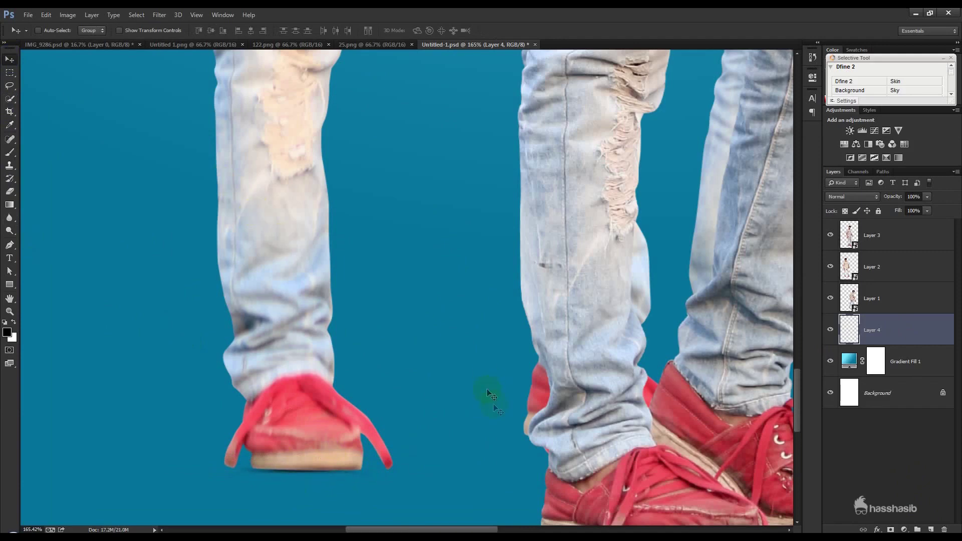
key(ctrl+t)
drag(509, 414, 515, 420)
key(Return)
scroll(469, 415, down, 2)
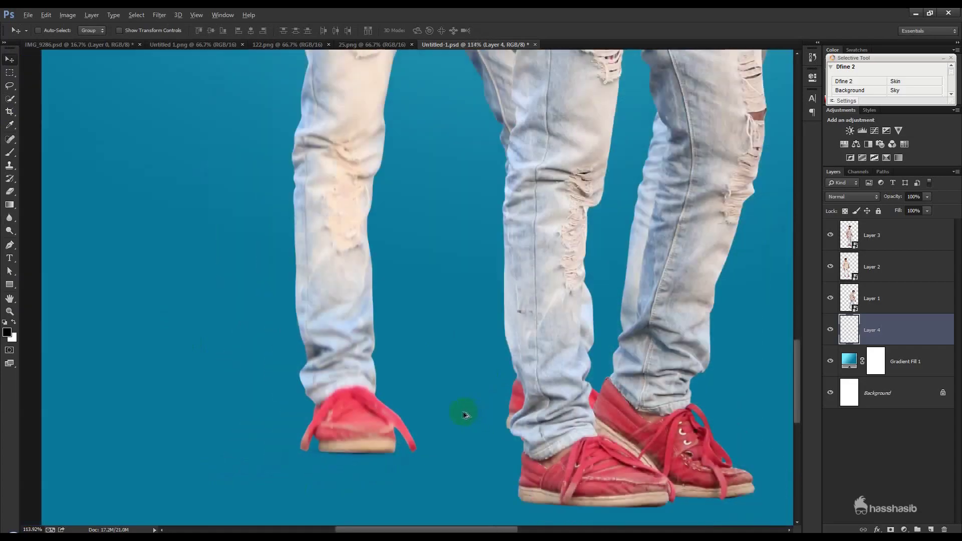
scroll(464, 408, down, 2)
scroll(453, 466, down, 1)
Duplicate the shadow, move it under the middle figure's shoes, and enlarge it
key(ctrl+j)
drag(479, 451, 539, 451)
key(ctrl+t)
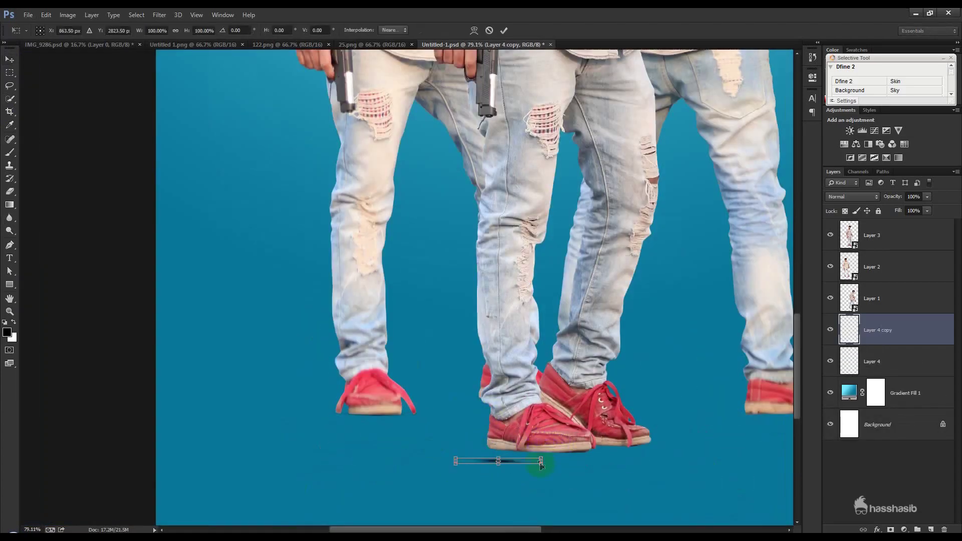
drag(540, 461, 623, 469)
mouse_move(495, 452)
mouse_down()
mouse_move(495, 428)
mouse_move(563, 440)
mouse_up()
key(Return)
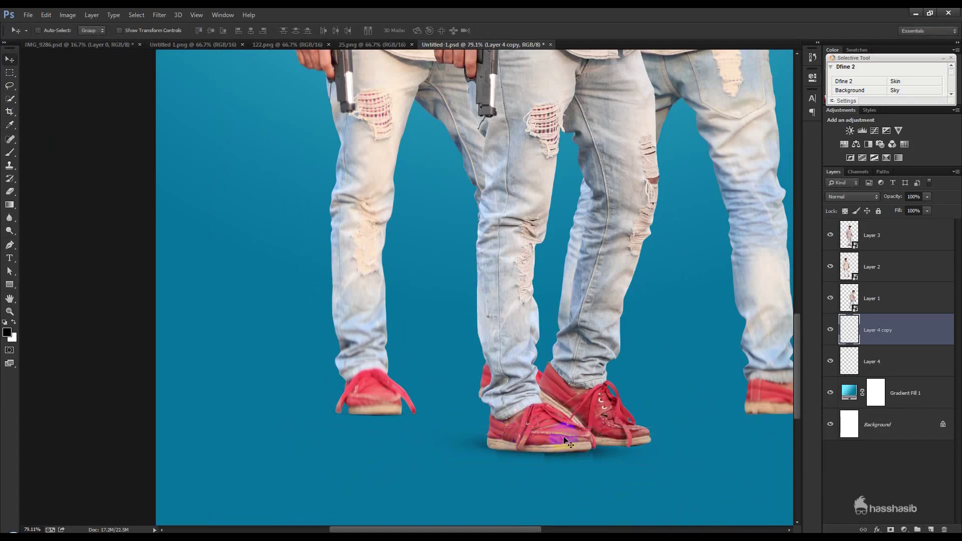
Gaussian Blur the shadow and place a blurred copy under the shoes
drag(629, 423, 486, 397)
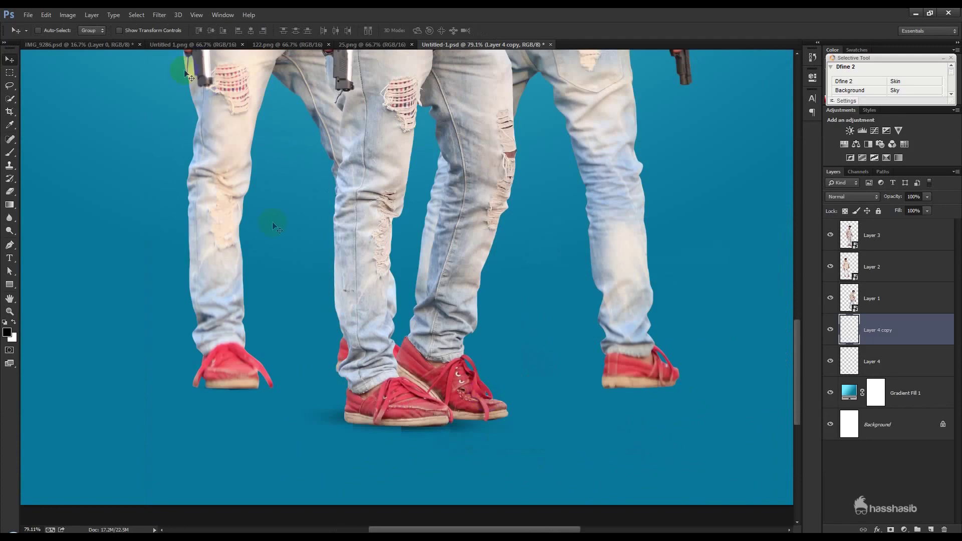
click(159, 15)
mouse_move(166, 140)
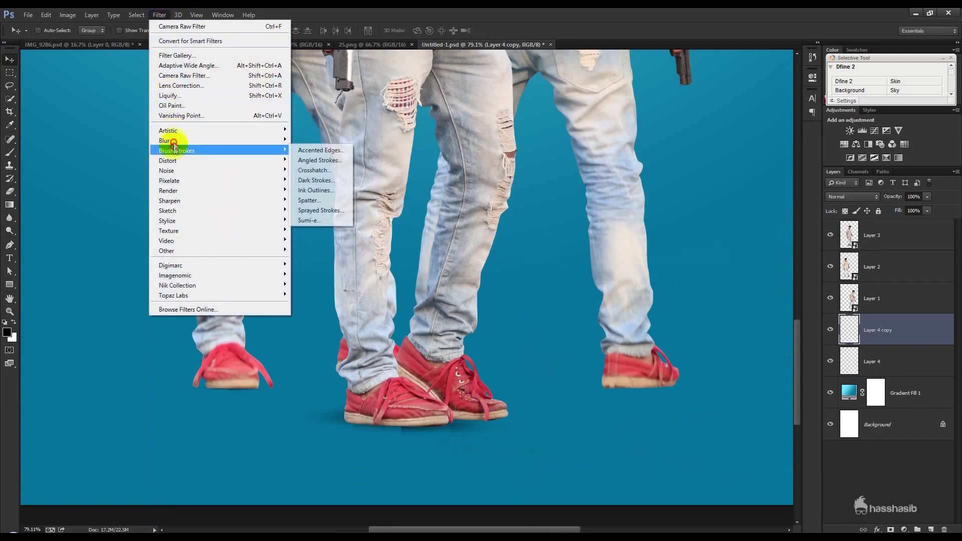
click(329, 217)
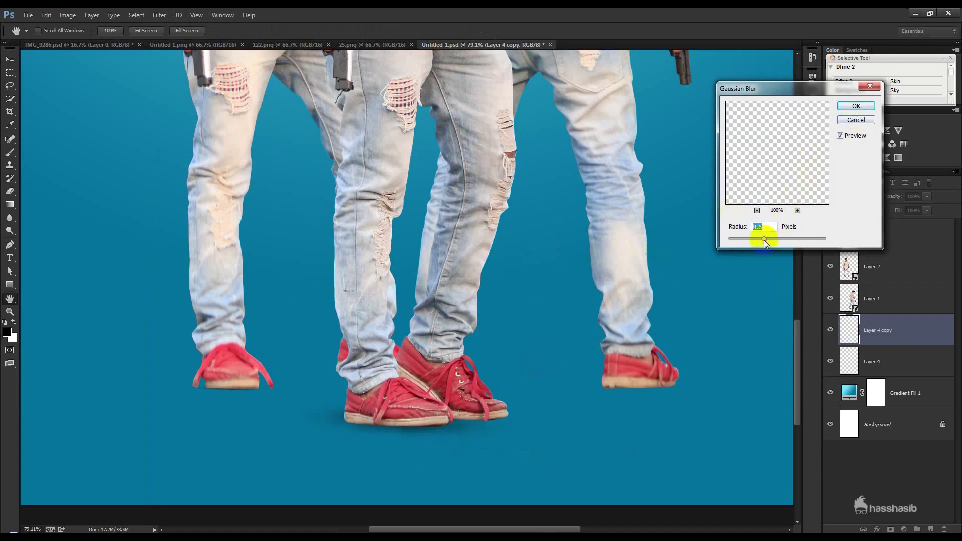
click(855, 107)
key(v)
mouse_move(575, 344)
mouse_down()
mouse_move(554, 376)
mouse_move(508, 389)
mouse_up()
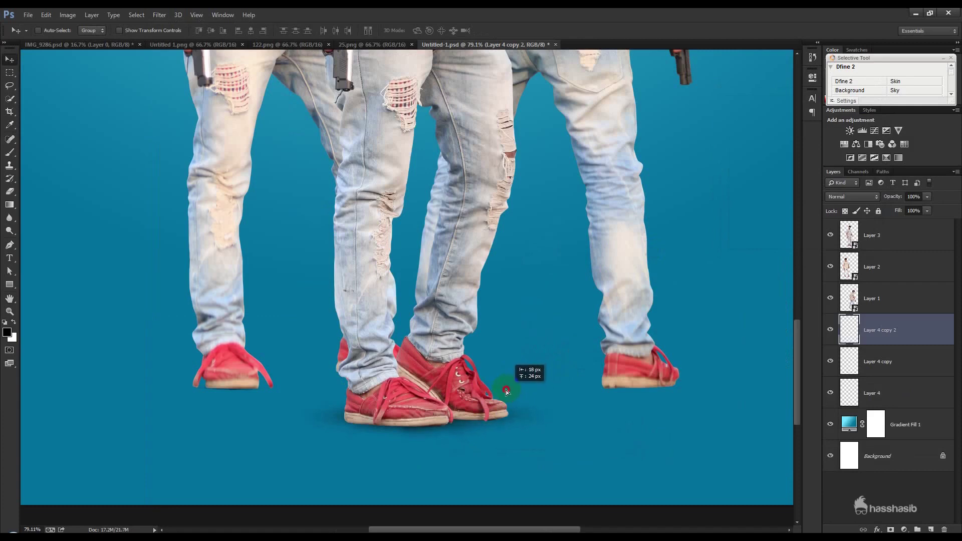
click(16, 157)
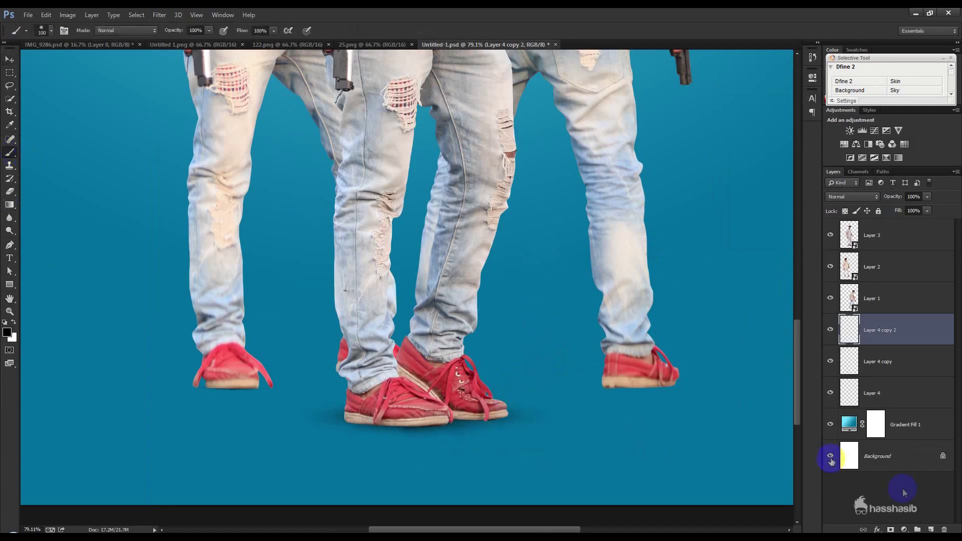
On a new layer, make a thin tilted black oval under the right shoe
click(931, 527)
click(644, 424)
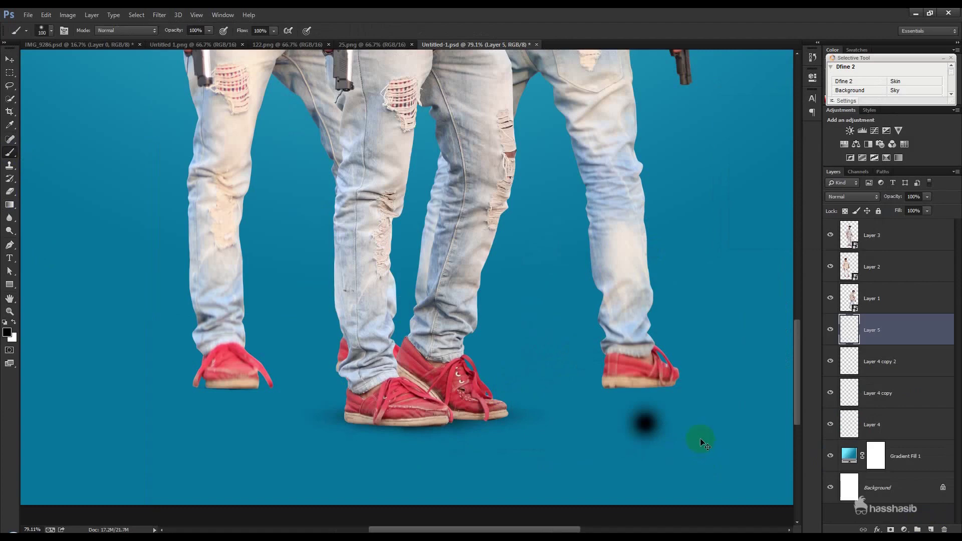
key(ctrl+t)
drag(676, 424, 730, 423)
mouse_move(645, 392)
mouse_down()
mouse_move(655, 415)
mouse_move(652, 381)
mouse_move(646, 396)
mouse_move(634, 379)
mouse_up()
drag(655, 413, 657, 417)
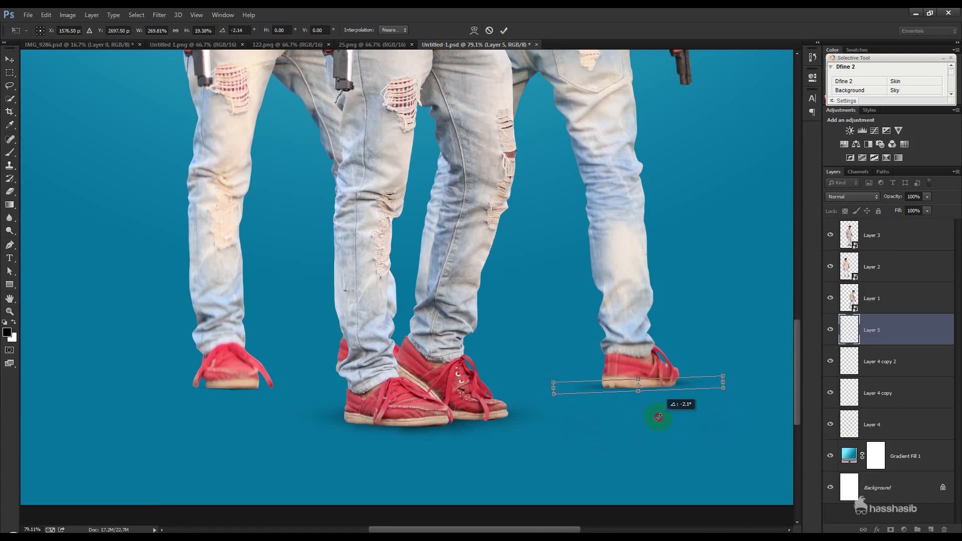
key(Return)
key(b)
Merge the earlier shadow copies down into Layer 4, then reselect Layer 5
click(7, 64)
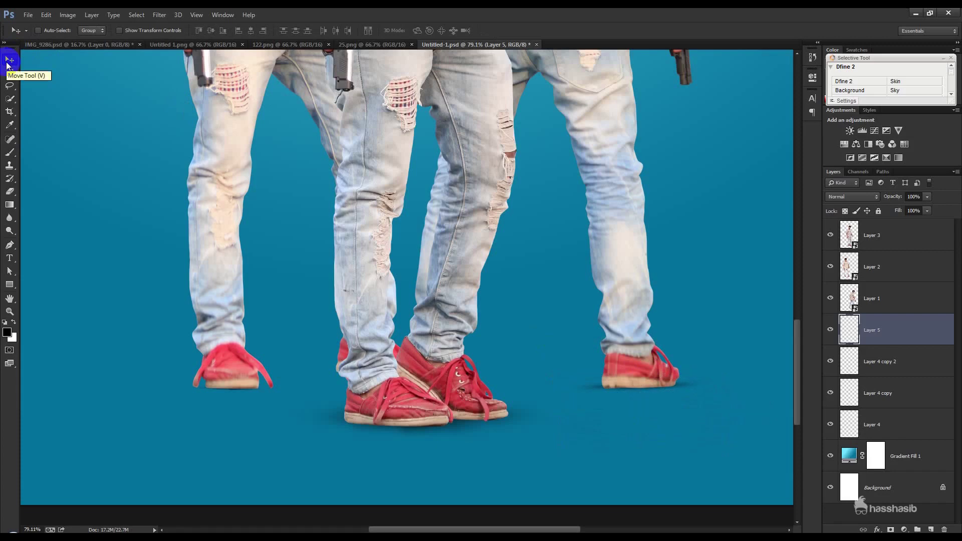
click(862, 370)
key(ctrl+e)
key(ctrl+e)
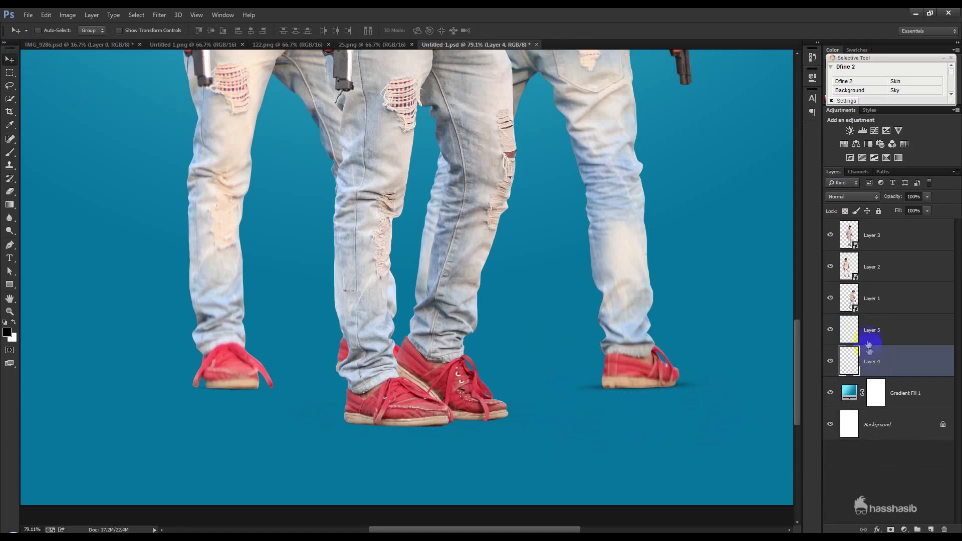
click(845, 343)
Place two tilted copies of the oval shadow under the middle shoes
drag(636, 384, 461, 425)
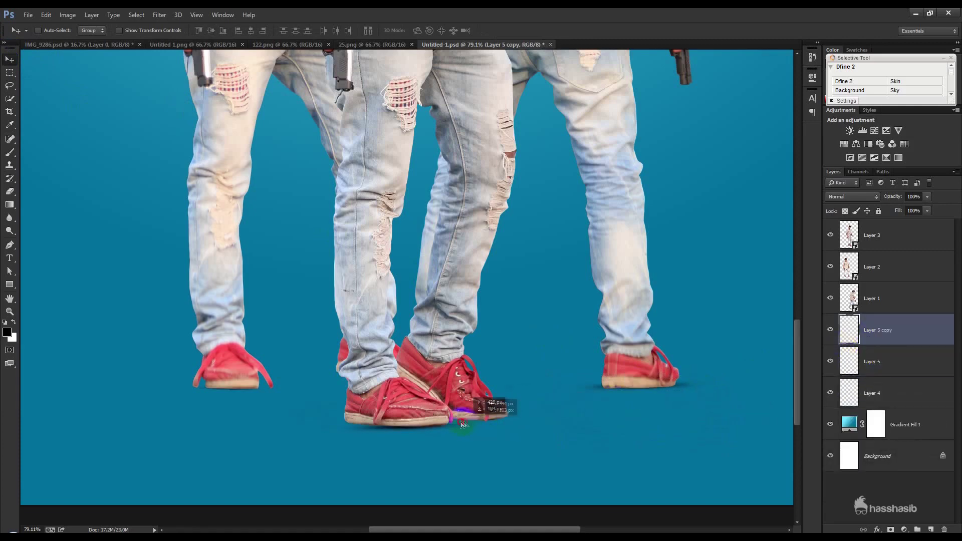
key(ctrl+t)
drag(481, 453, 474, 459)
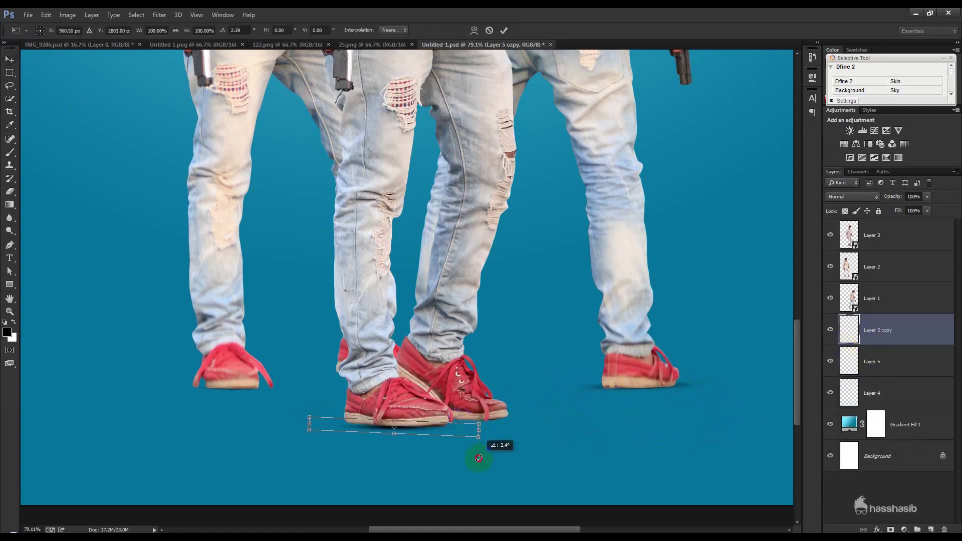
key(Return)
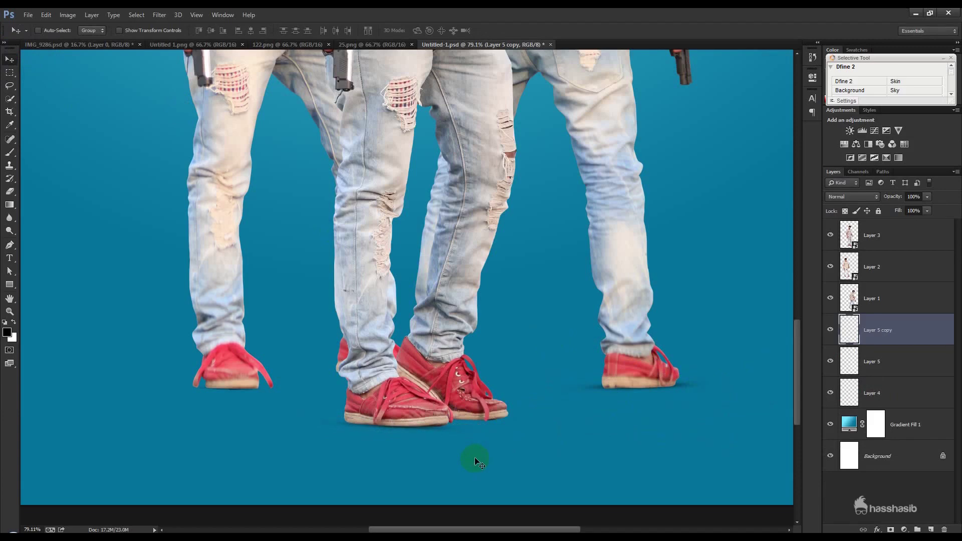
drag(474, 452, 516, 427)
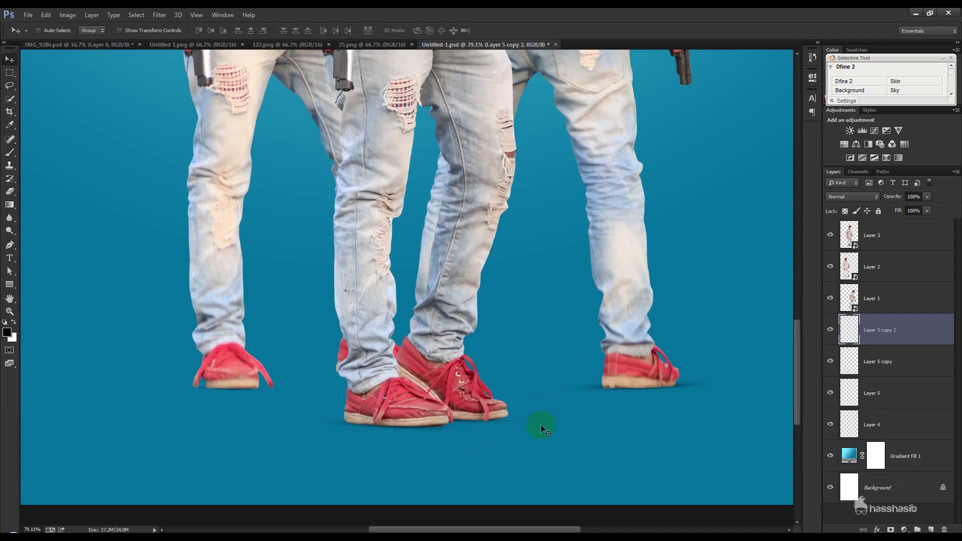
click(874, 424)
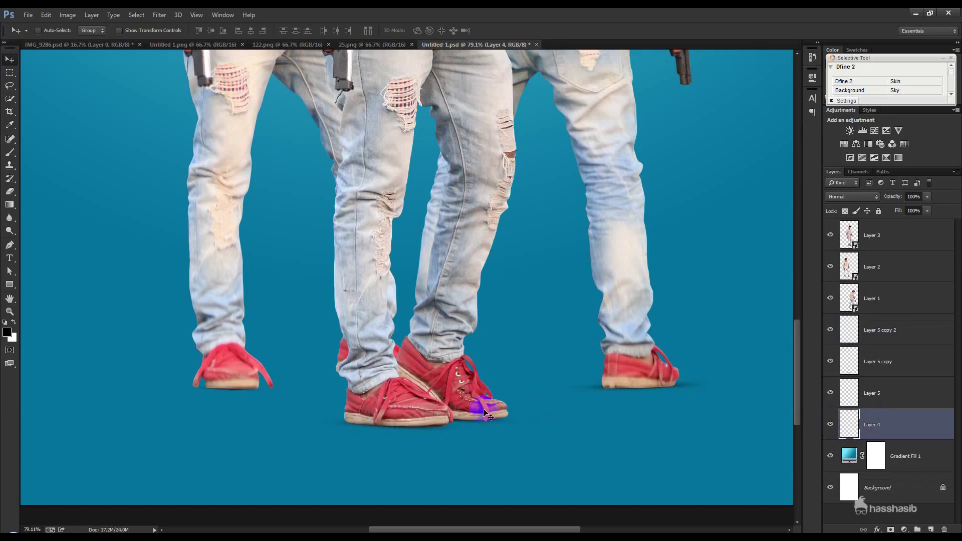
scroll(485, 413, down, 5)
scroll(461, 436, up, 5)
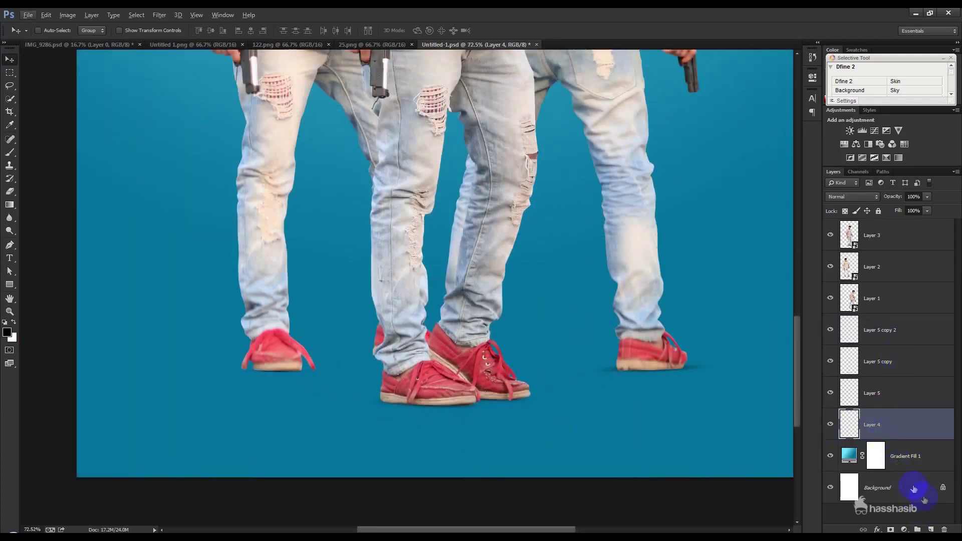
Paint a new shadow above Gradient Fill 1, squashed into a perspective band under the middle shoes
click(905, 449)
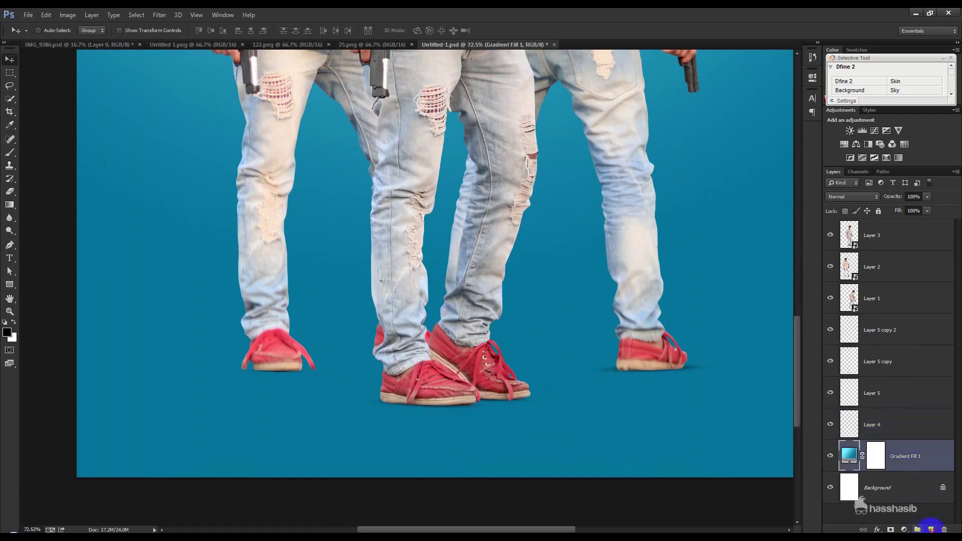
click(930, 528)
click(11, 159)
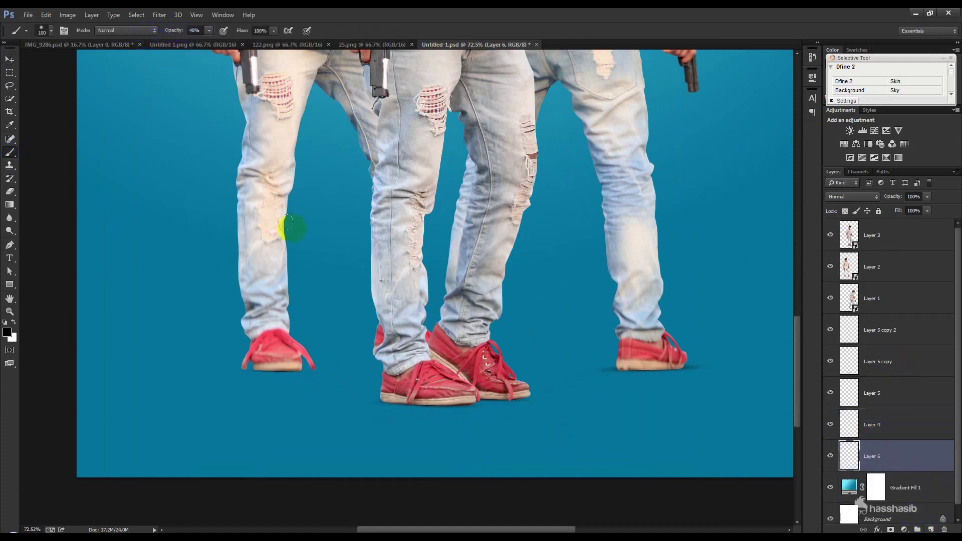
click(336, 313)
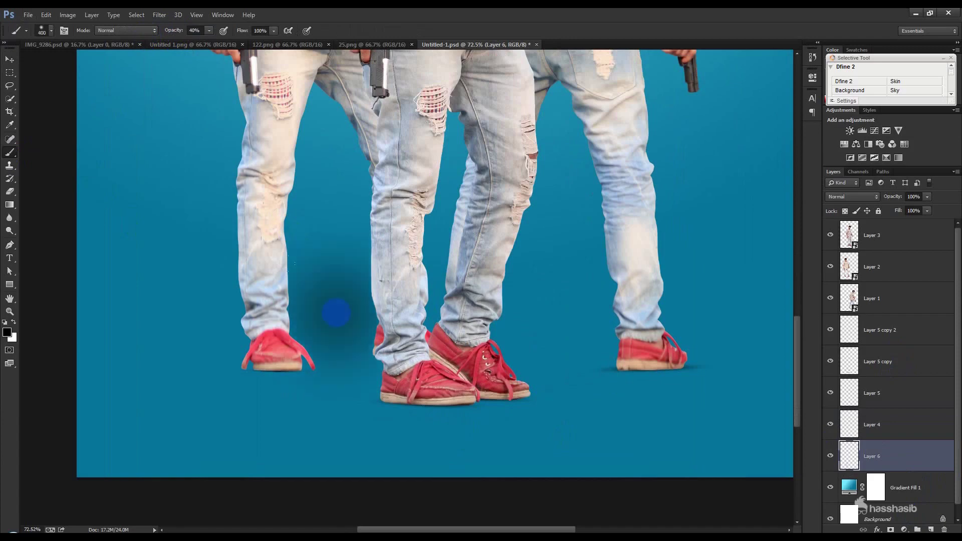
key(ctrl+t)
drag(334, 203, 336, 273)
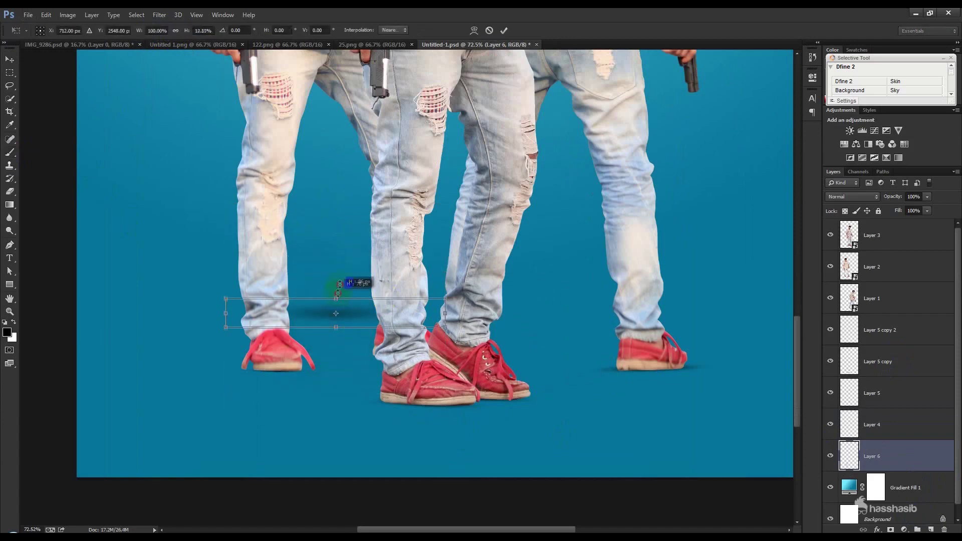
drag(362, 308, 483, 392)
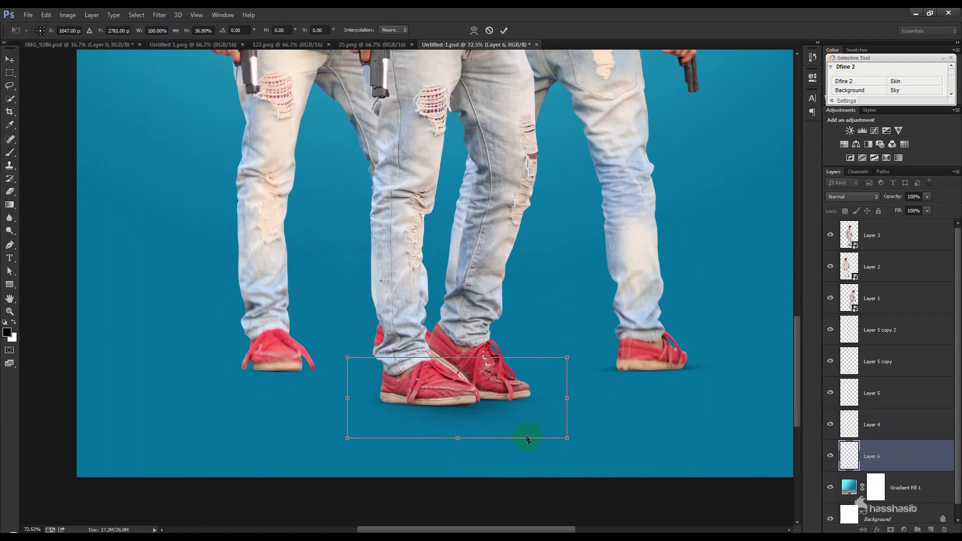
drag(567, 438, 638, 438)
drag(594, 407, 579, 416)
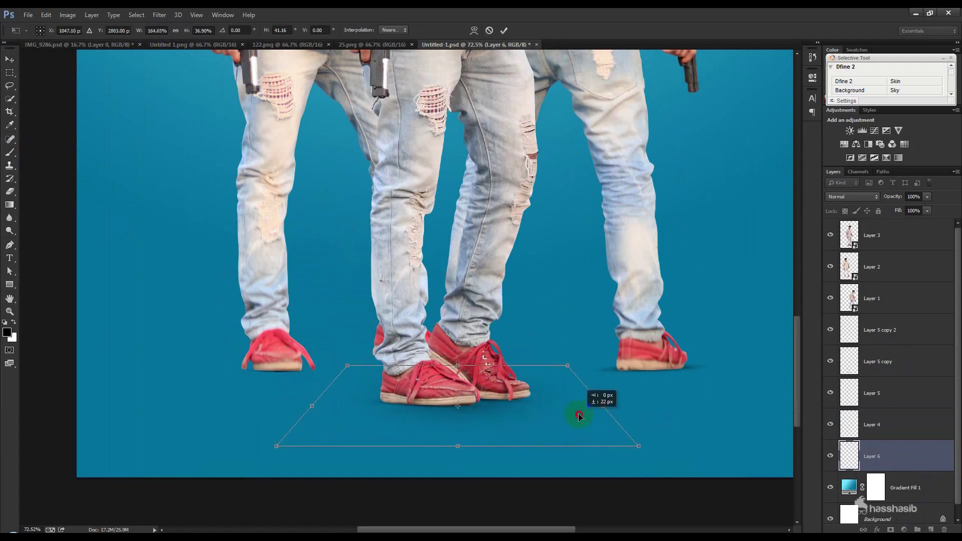
key(Return)
key(b)
Copy the shadow under the left shoe, narrowed and squashed to fit
click(9, 61)
drag(372, 389, 311, 366)
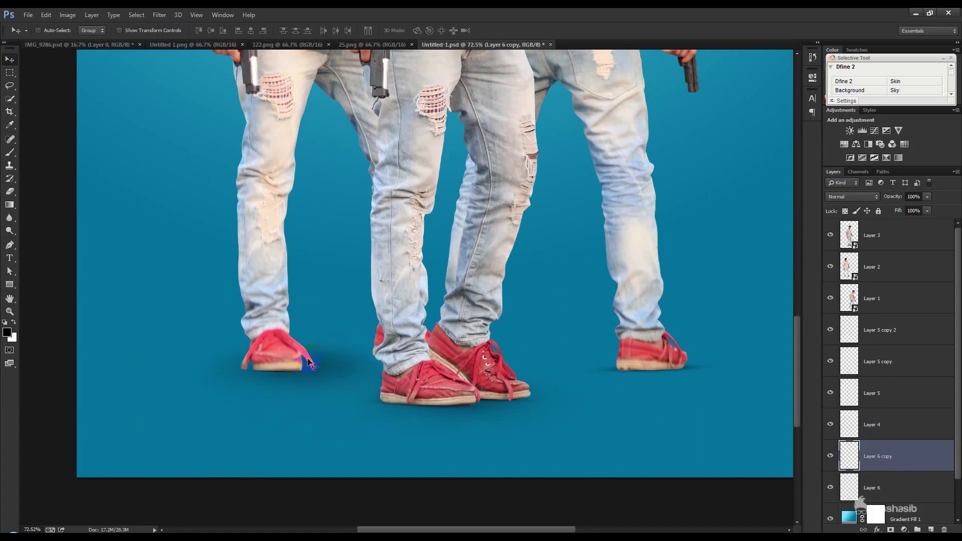
key(ctrl+t)
drag(439, 374, 310, 374)
drag(279, 332, 282, 357)
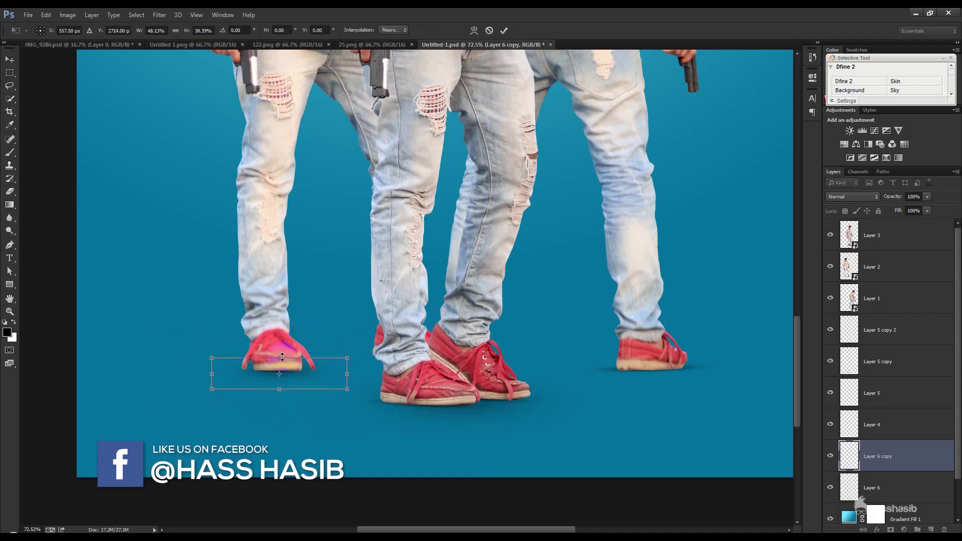
key(Return)
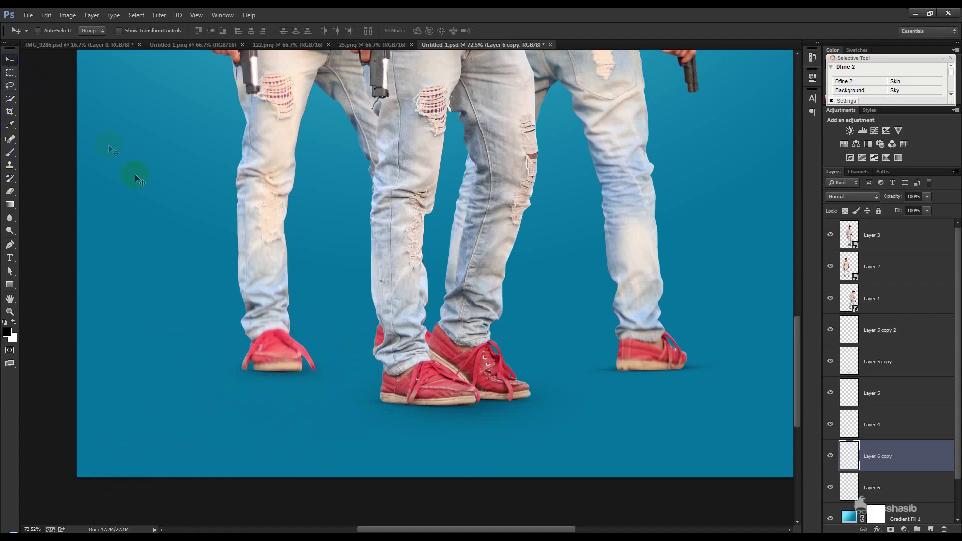
Copy the shadow under the right figure's shoe and widen it
drag(323, 372, 675, 388)
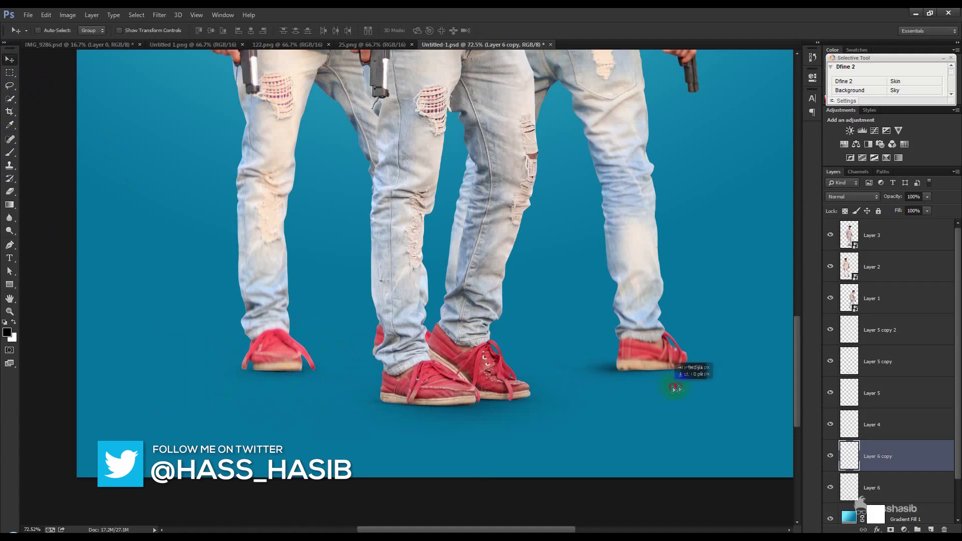
mouse_move(675, 388)
mouse_down()
mouse_move(690, 381)
mouse_move(751, 393)
mouse_up()
key(ctrl+t)
drag(650, 357, 648, 356)
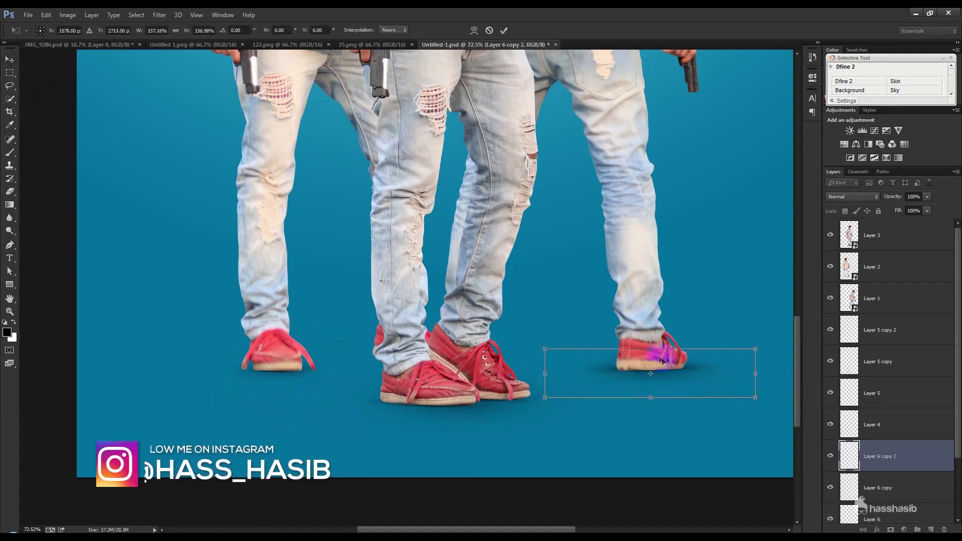
key(Return)
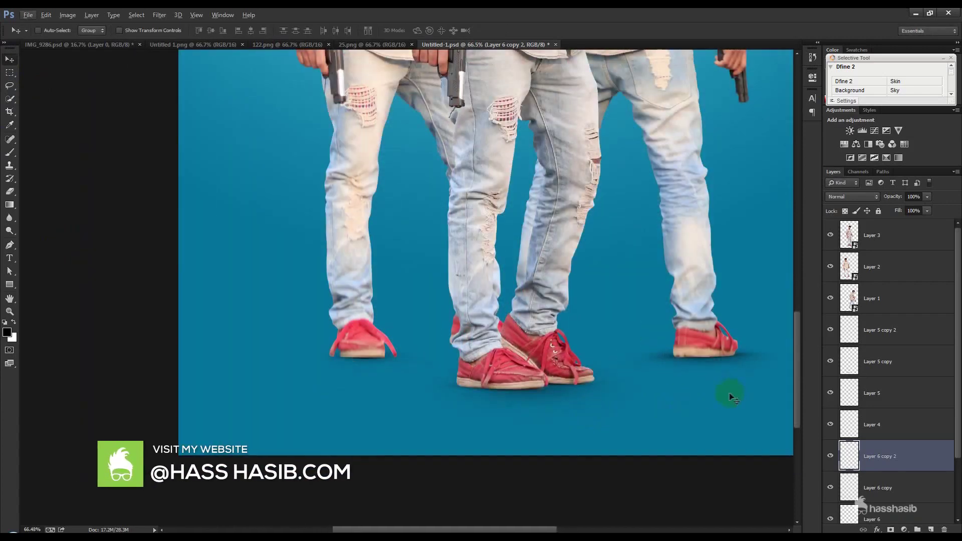
Duplicate the right shoe shadow and shrink the copy to about half
key(ctrl+j)
key(ctrl+t)
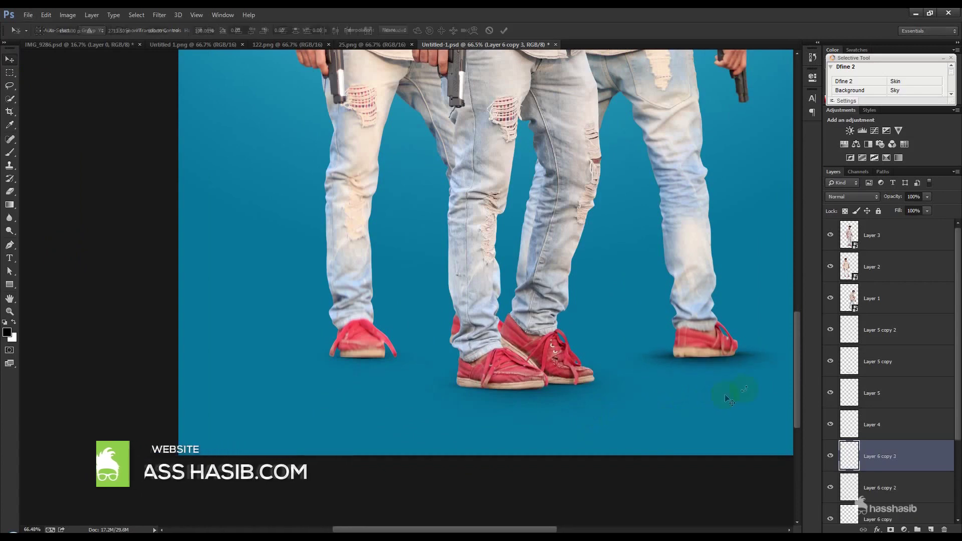
drag(609, 377, 655, 368)
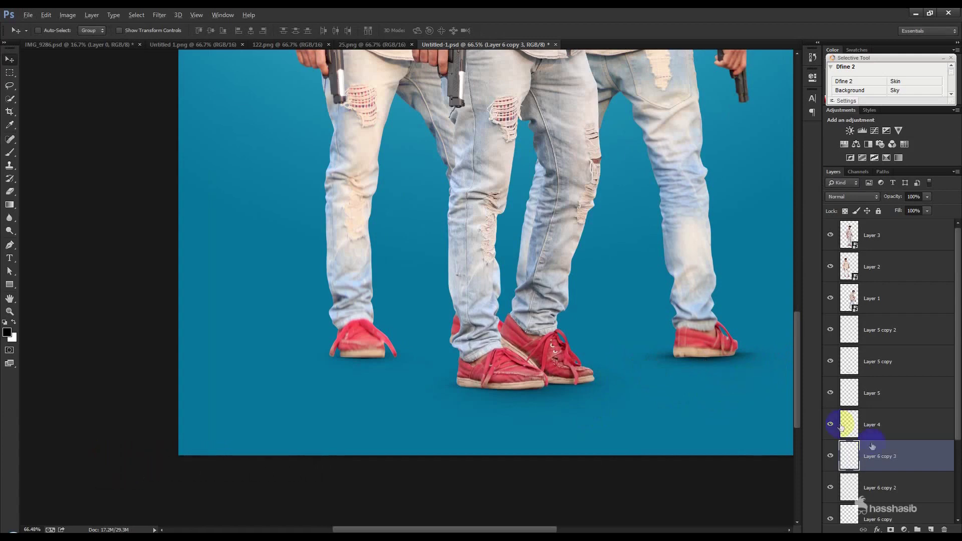
Flatten another shadow layer into a thin strip under the left shoe
click(895, 490)
scroll(895, 491, down, 1)
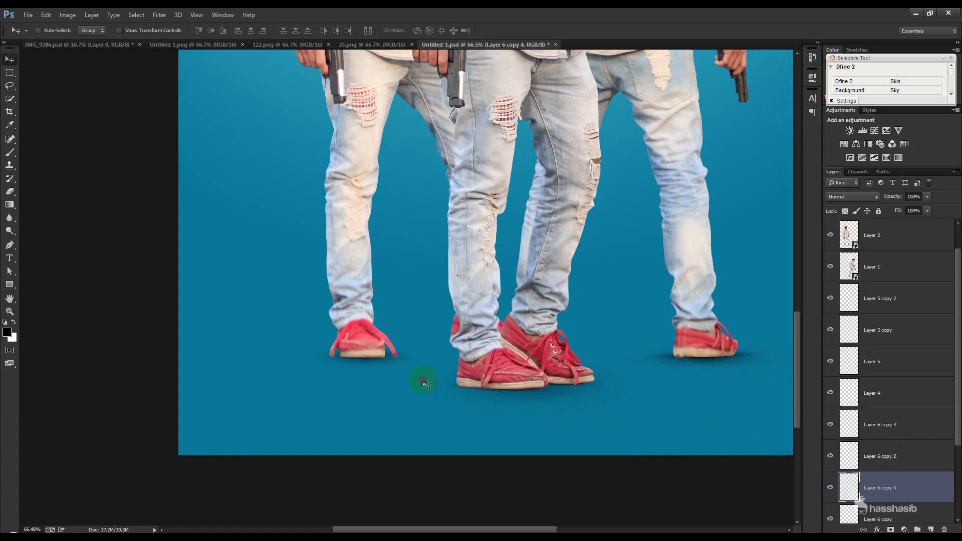
key(ctrl+t)
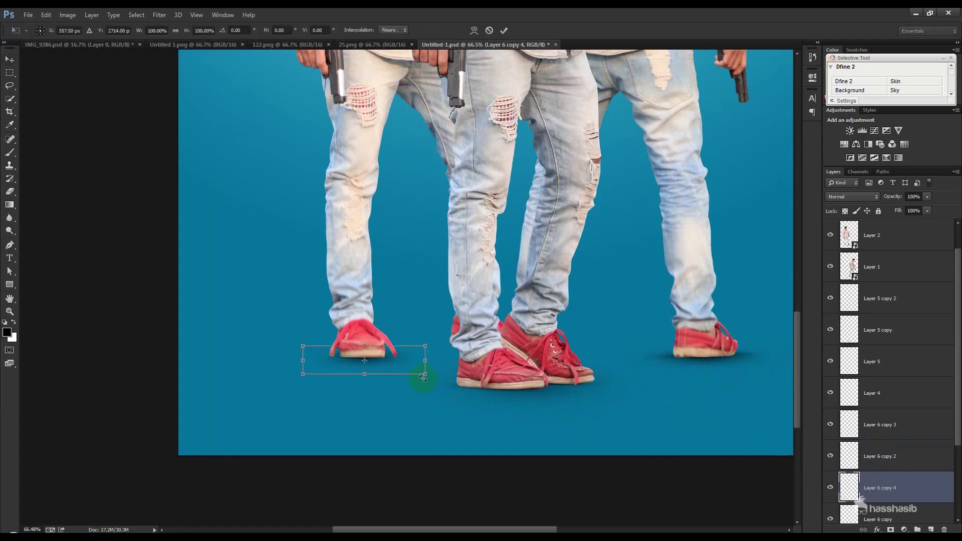
drag(425, 375, 563, 371)
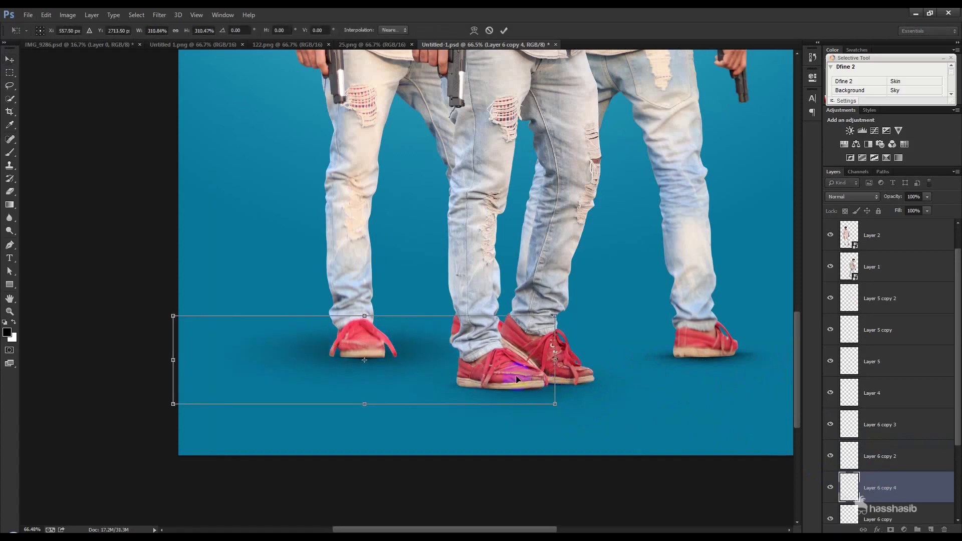
key(ctrl+z)
drag(423, 373, 375, 367)
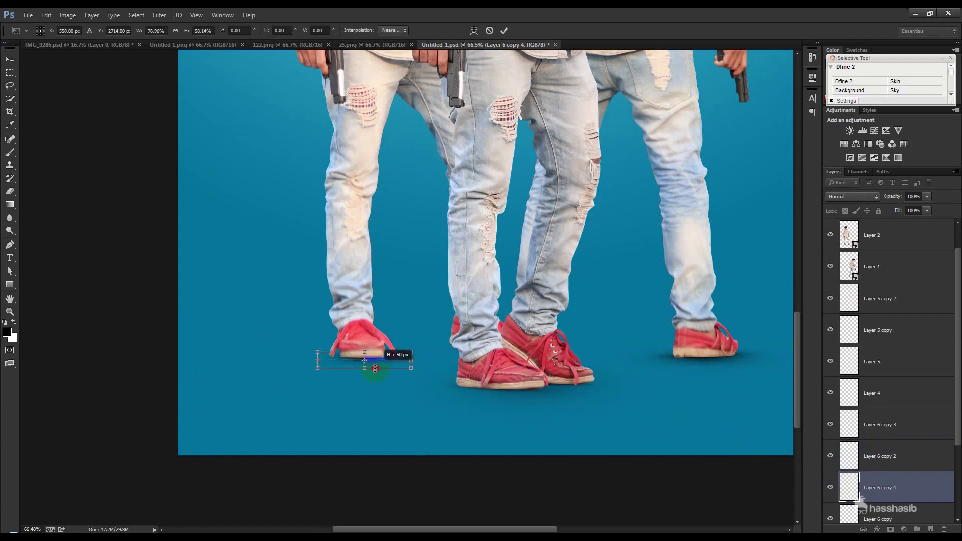
key(Return)
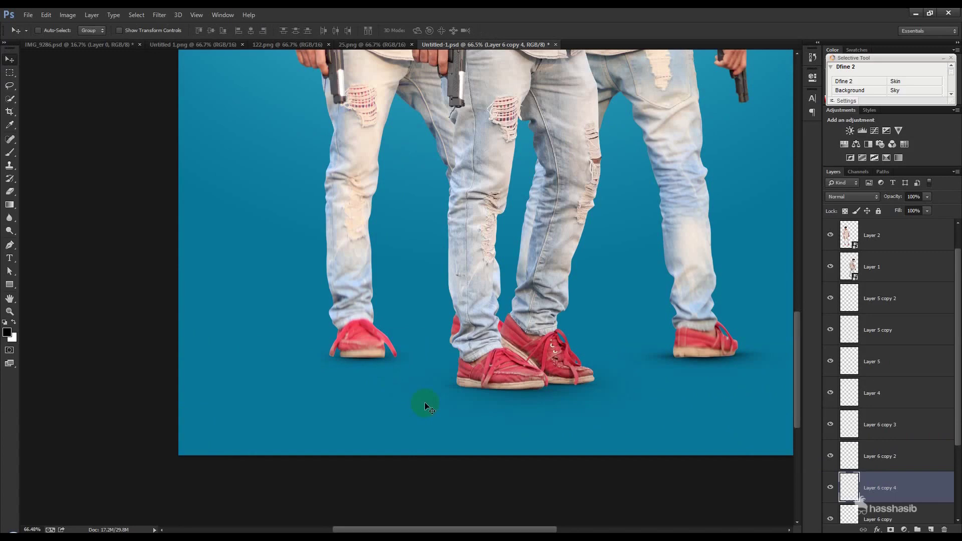
Duplicate Layer 6 and shrink the copy under the middle figure's shoes
drag(892, 199, 880, 197)
scroll(904, 495, down, 2)
click(905, 495)
key(ctrl+j)
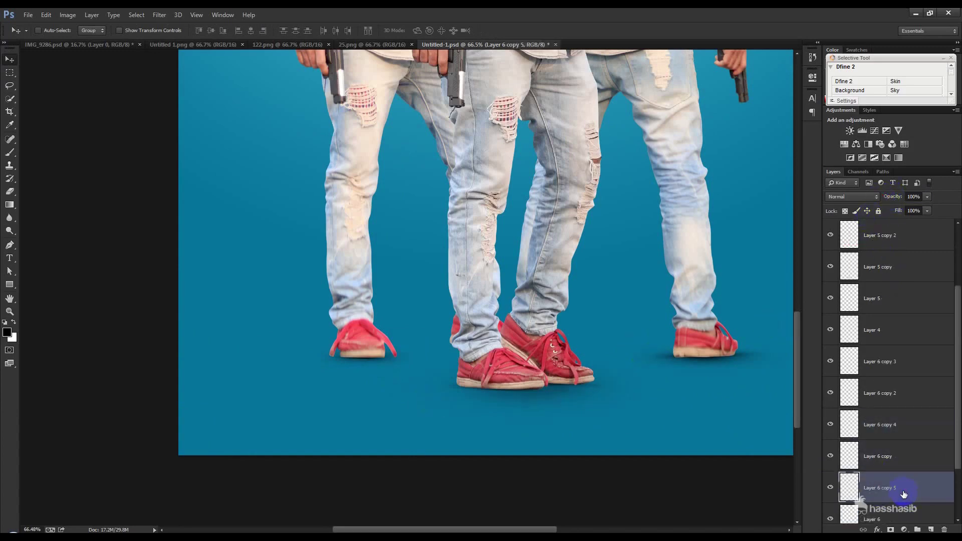
key(ctrl+t)
drag(656, 427, 612, 417)
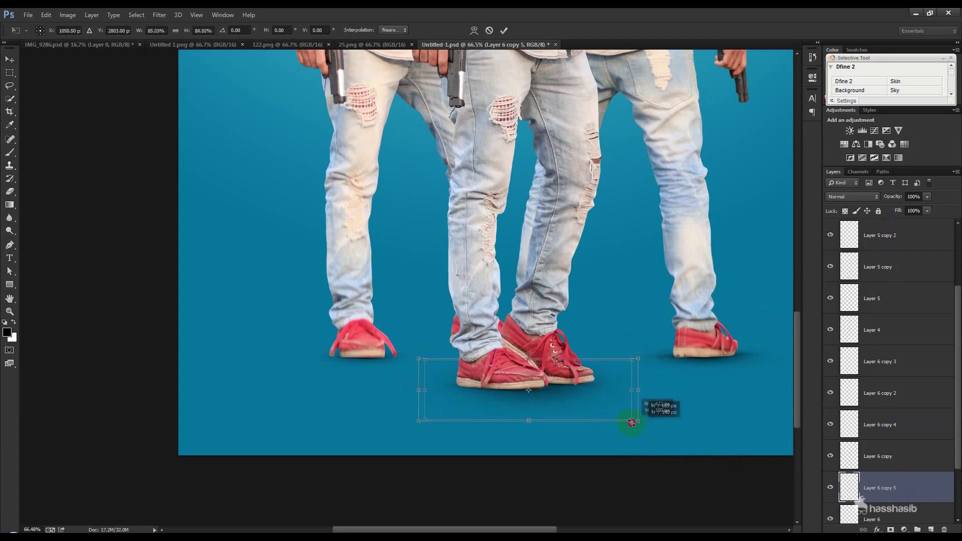
key(Return)
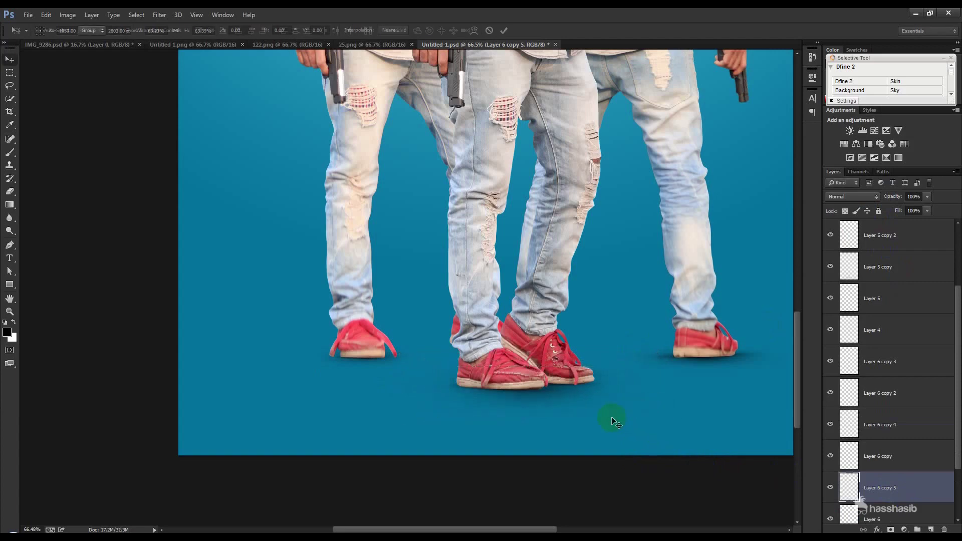
scroll(596, 419, down, 3)
scroll(597, 417, down, 2)
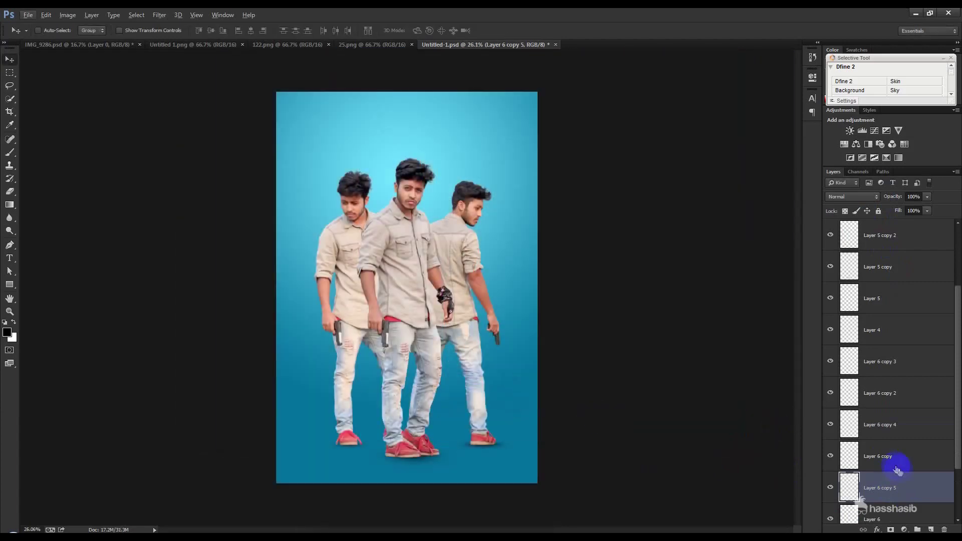
On a new layer above the gradient, brush soft dark tone behind the figures' legs
scroll(897, 468, down, 2)
click(926, 487)
click(930, 530)
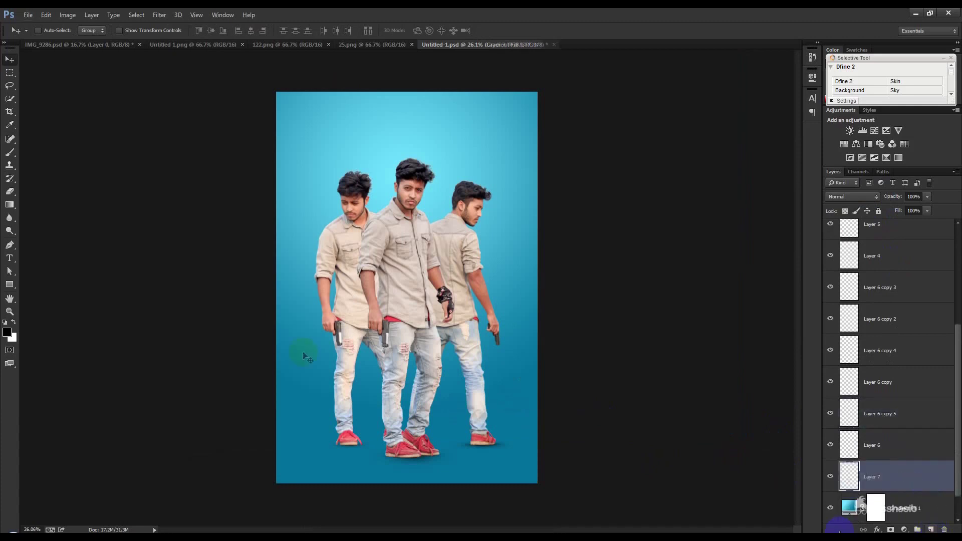
click(10, 152)
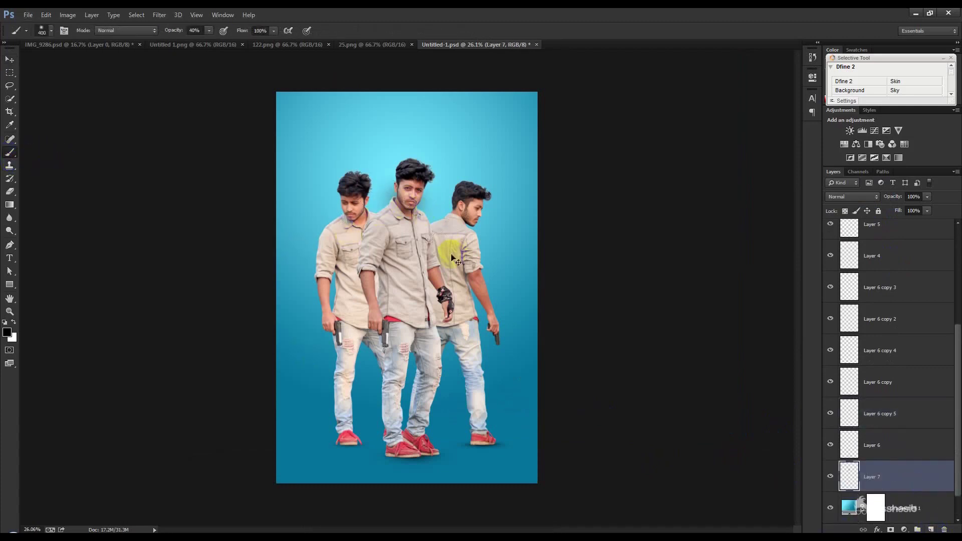
drag(433, 243, 437, 311)
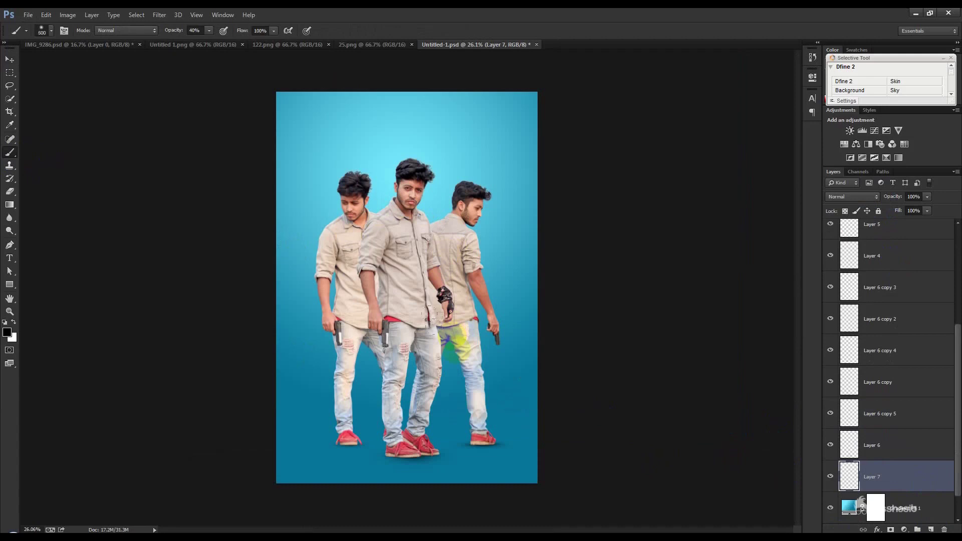
click(422, 342)
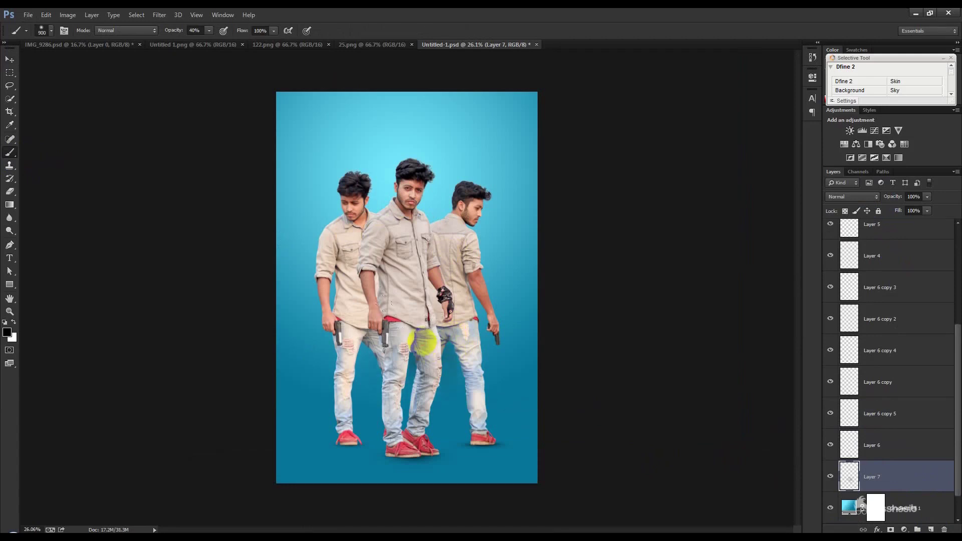
Flatten and widen the painted tone into a band across all three figures' feet
key(ctrl+t)
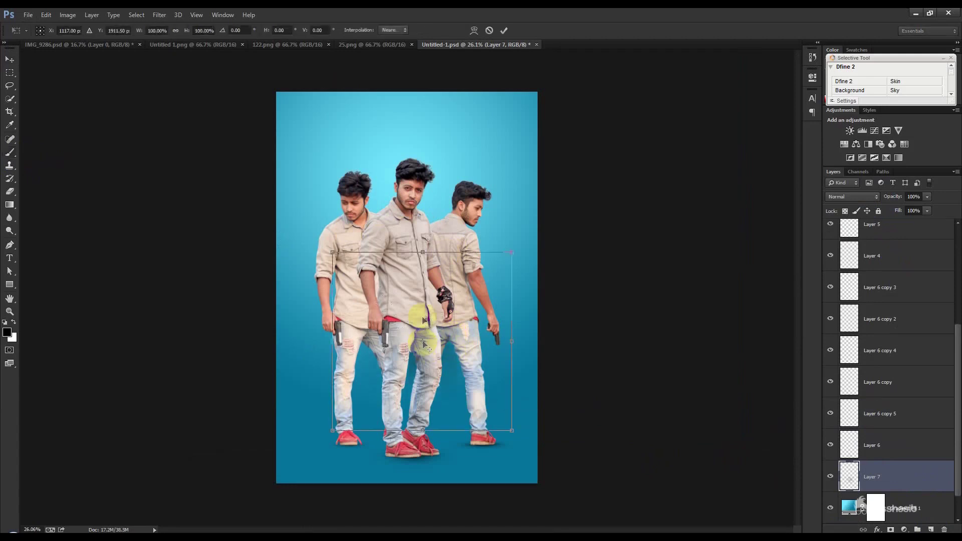
mouse_move(422, 263)
mouse_down()
mouse_move(422, 329)
mouse_move(479, 452)
mouse_move(654, 439)
mouse_up()
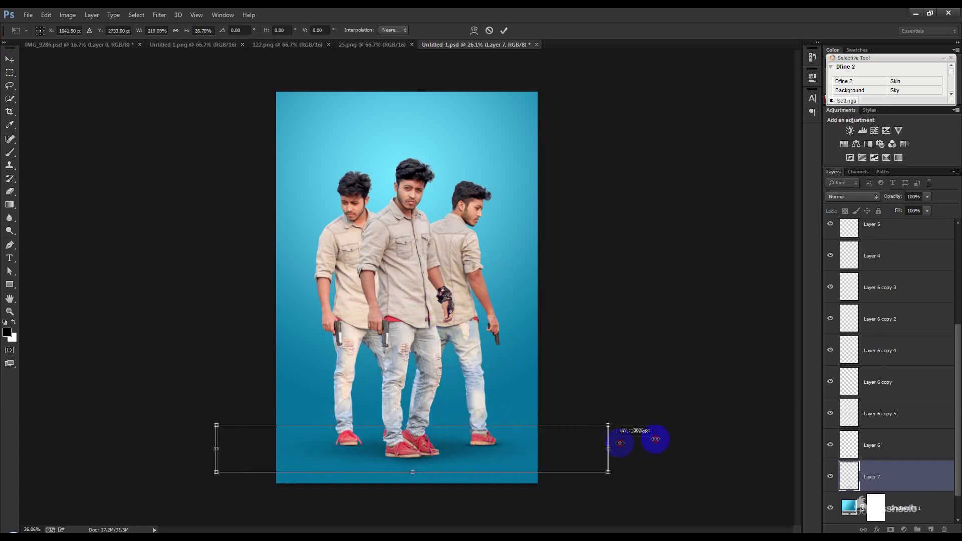
drag(655, 439, 626, 441)
drag(412, 472, 423, 467)
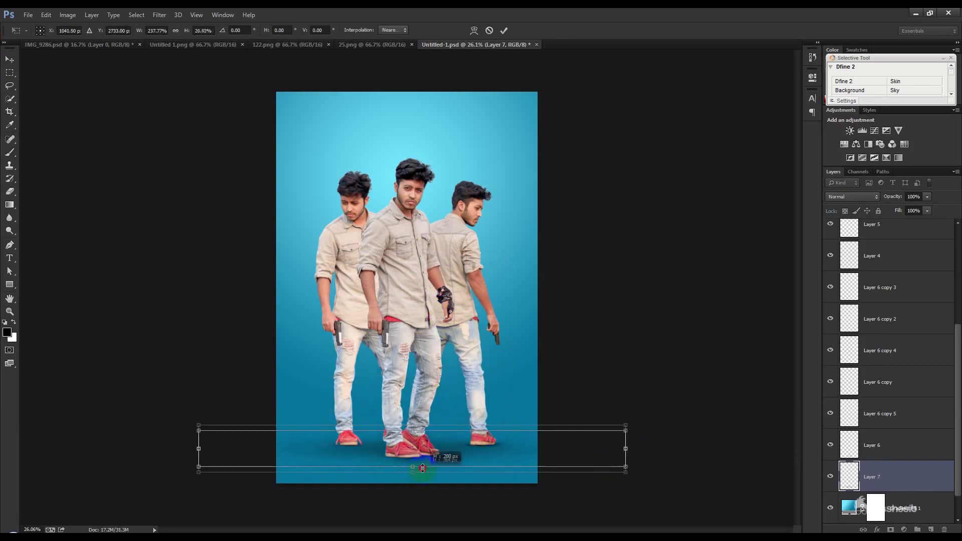
drag(625, 449, 640, 448)
drag(572, 450, 581, 452)
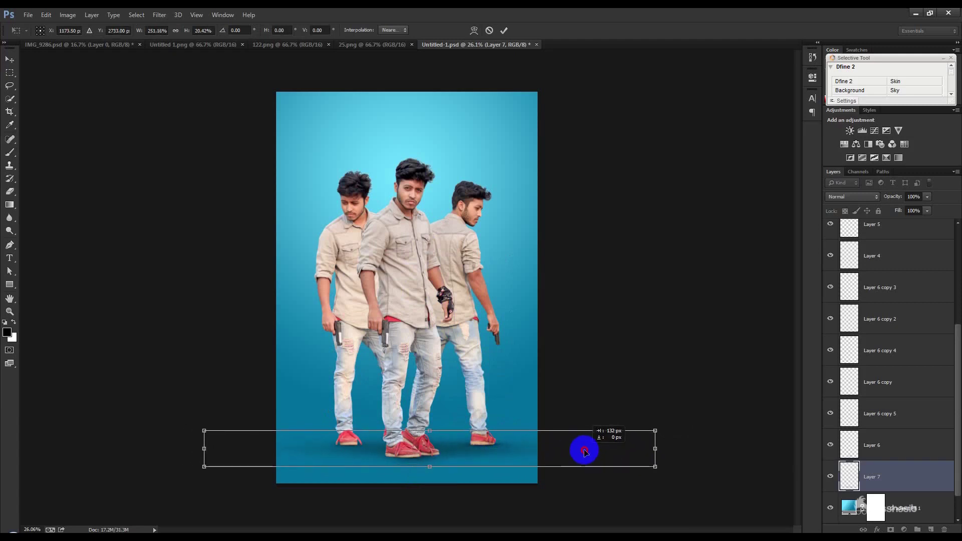
key(Return)
Lower the ground shadow layer's opacity to 62%
click(10, 60)
drag(891, 200, 870, 199)
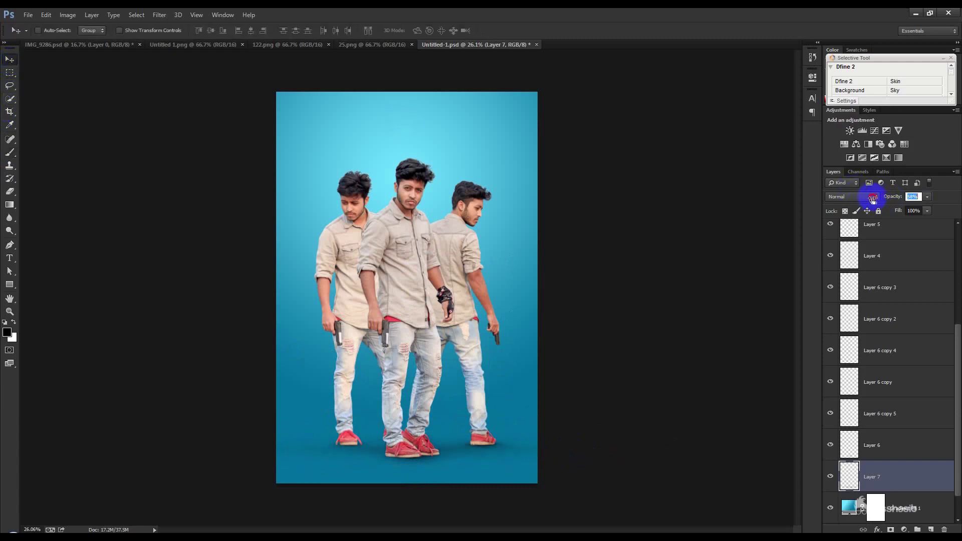
drag(874, 200, 577, 337)
scroll(481, 370, up, 1)
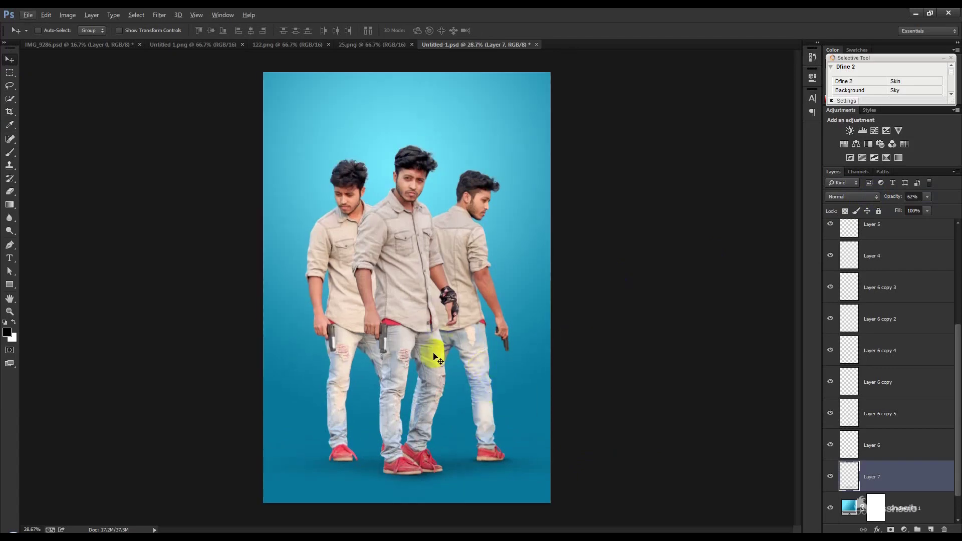
Switch to the grey 100K image (122.png) and pick the Magic Wand tool
click(370, 44)
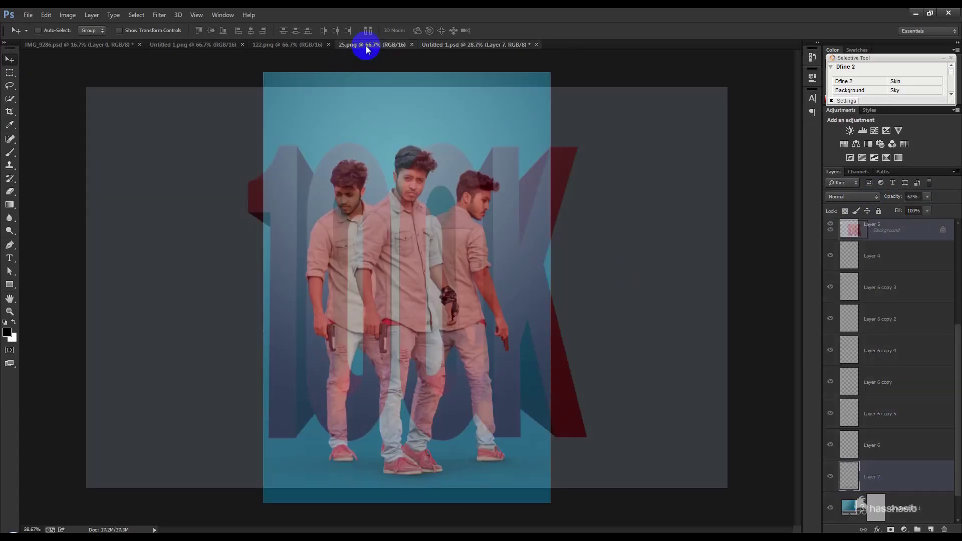
click(284, 44)
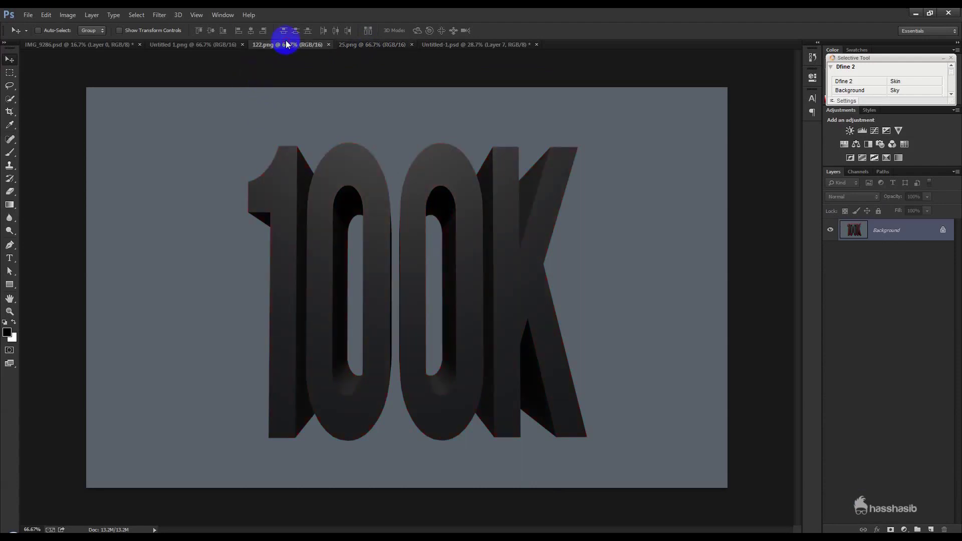
click(10, 98)
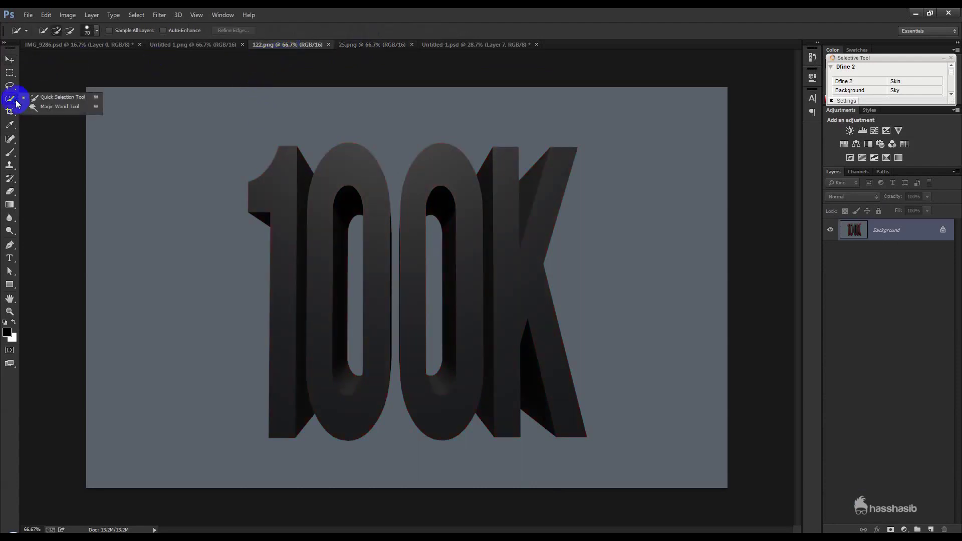
click(44, 107)
Select the 1, both 0s and K, then return to the composite's gradient layer
click(284, 176)
shift+click(379, 204)
shift+click(298, 308)
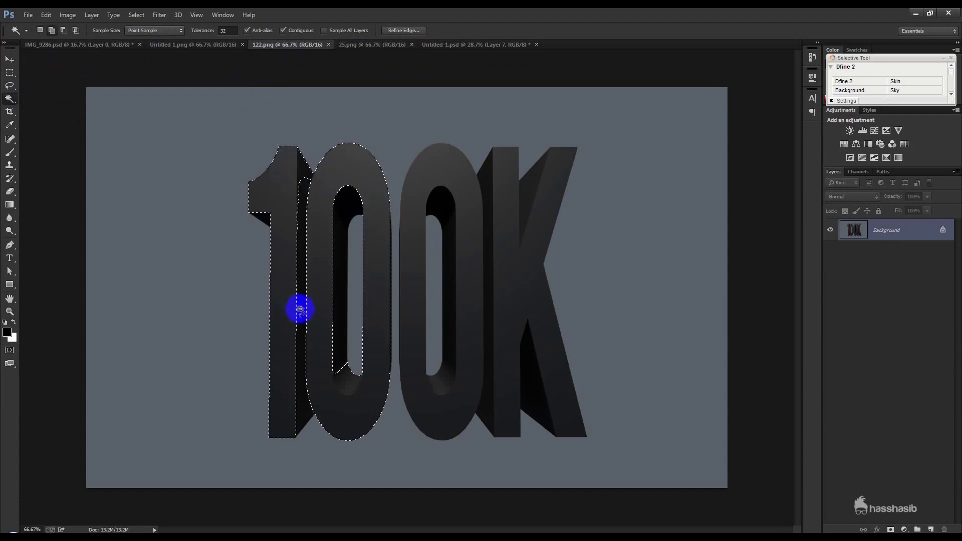
shift+click(322, 356)
shift+click(430, 333)
shift+click(481, 240)
shift+click(443, 209)
shift+click(516, 272)
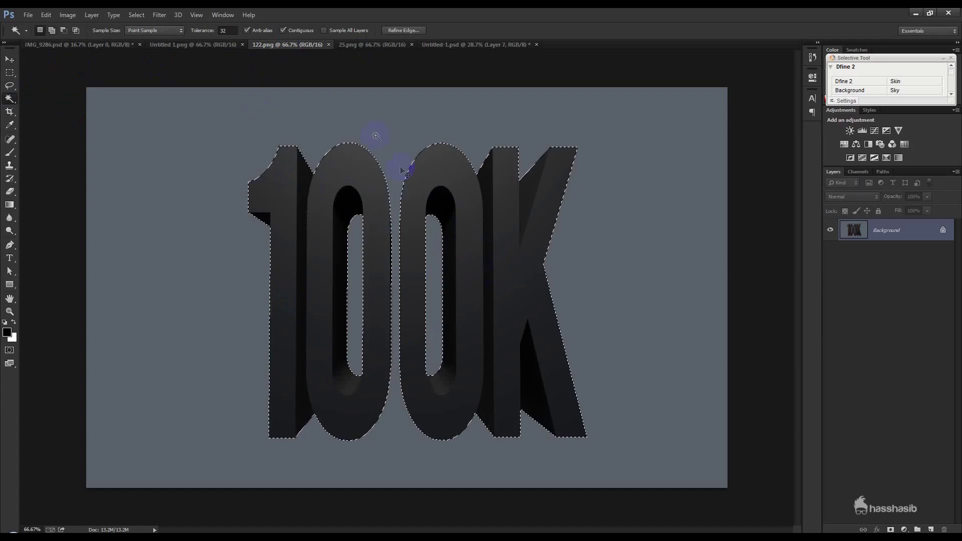
click(433, 46)
click(908, 478)
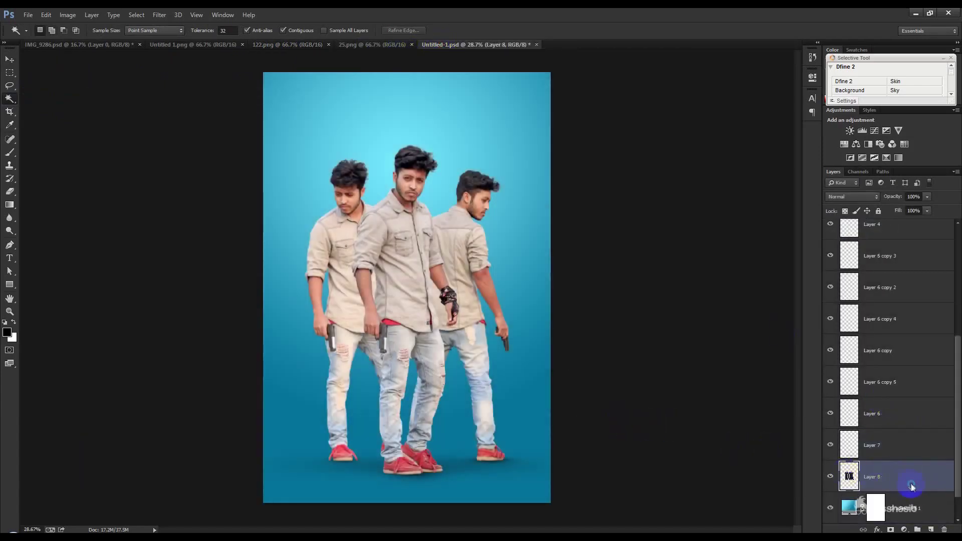
Convert the 100K layer to a smart object and begin scaling the lettering behind the figures
right_click(910, 486)
click(866, 143)
key(ctrl+t)
mouse_move(470, 352)
mouse_down()
mouse_move(487, 250)
mouse_move(500, 380)
mouse_up()
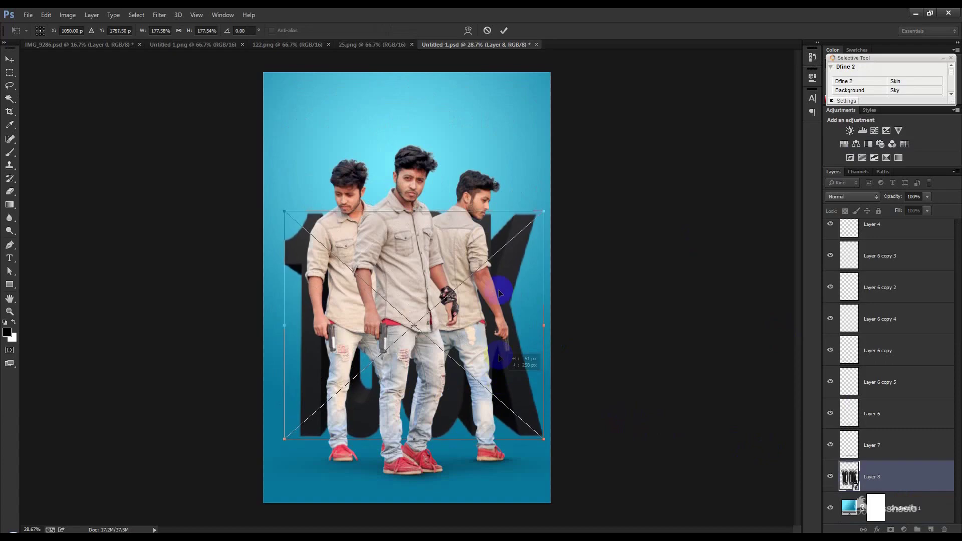
drag(542, 212, 511, 254)
drag(469, 294, 470, 308)
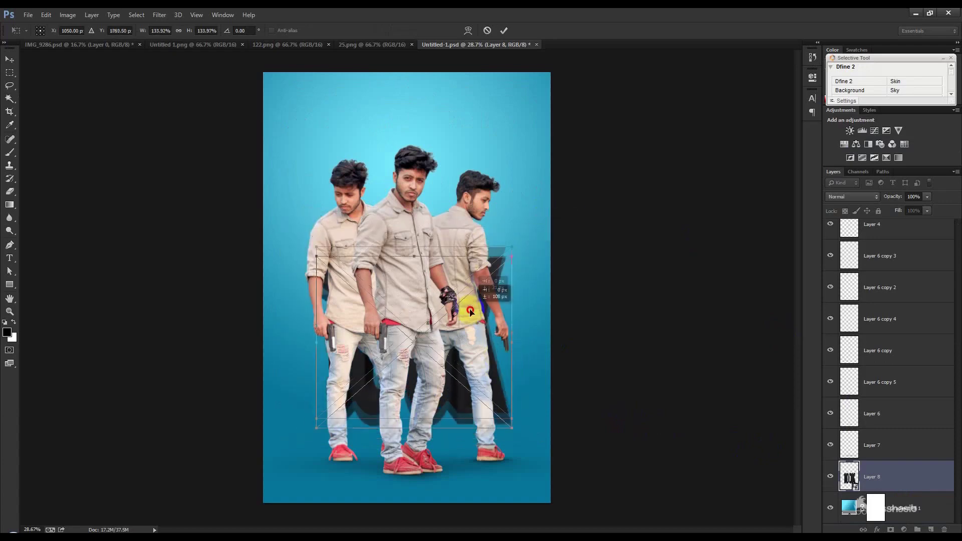
Enlarge the 100K lettering, anchor it at the bottom, stretch it taller and apply
drag(511, 254, 541, 228)
drag(513, 284, 513, 254)
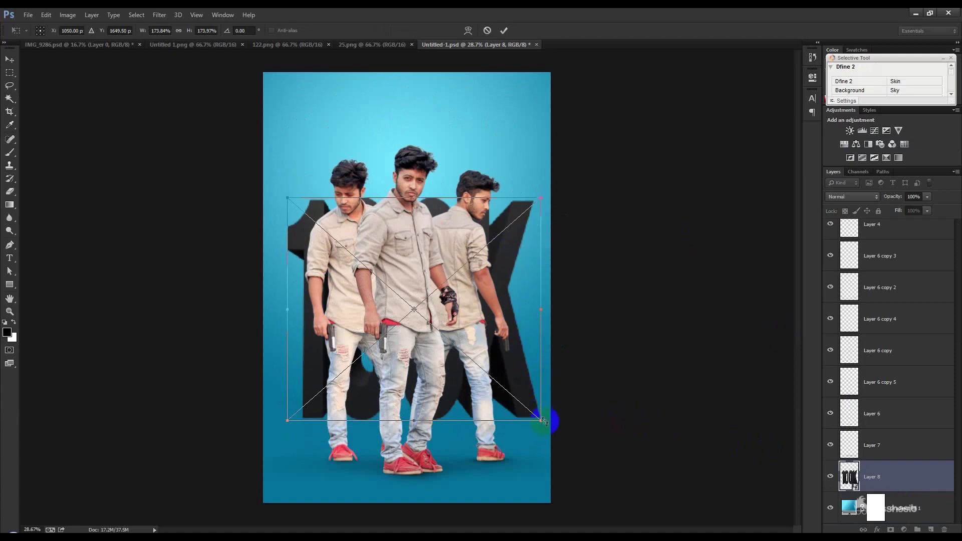
drag(542, 420, 547, 400)
alt+click(442, 426)
mouse_move(408, 427)
mouse_down()
mouse_move(408, 466)
mouse_move(444, 412)
mouse_up()
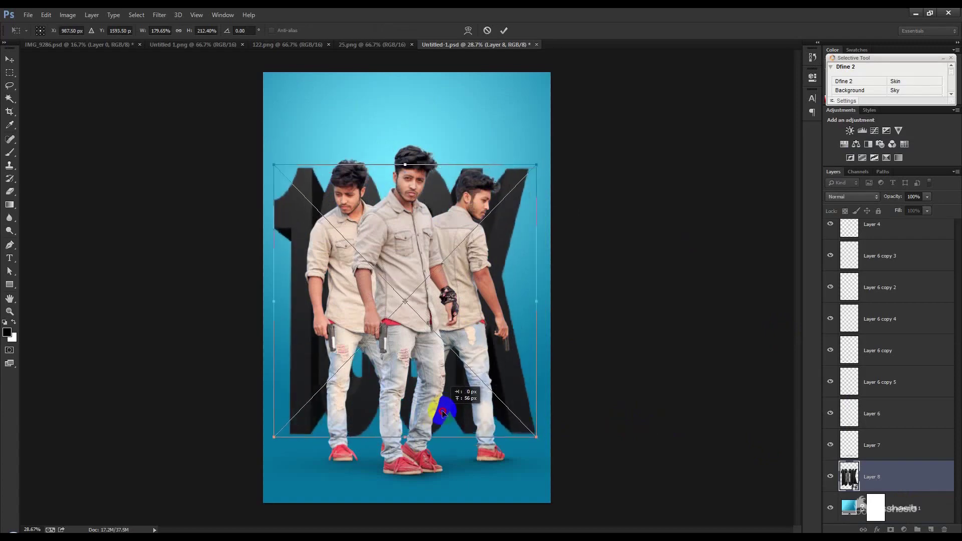
key(Return)
Return to the Move tool and select Layer 7
key(w)
click(10, 59)
click(894, 443)
scroll(893, 425, up, 5)
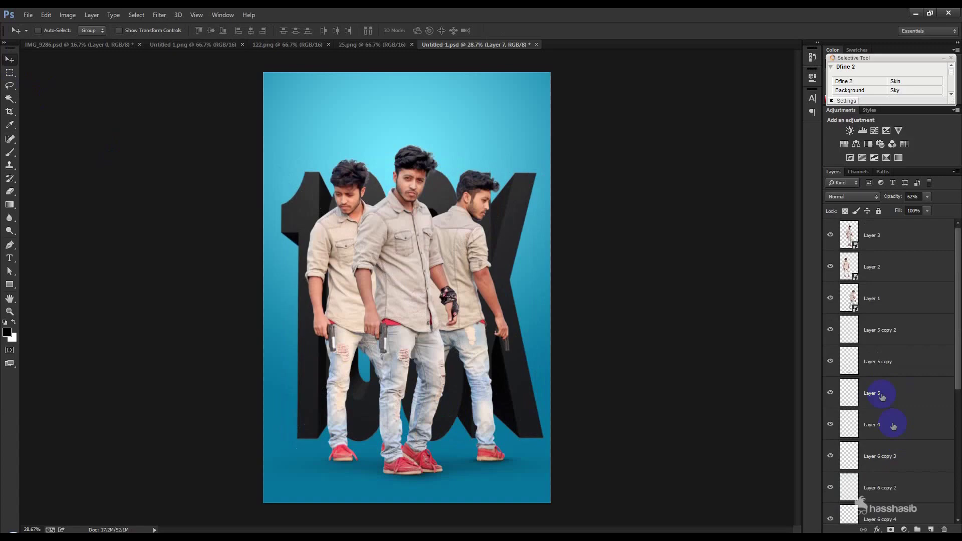
Group Layer 5 copy 2 through Layer 7 into Group 1, then undo a trial resize
shift+click(874, 343)
key(ctrl+g)
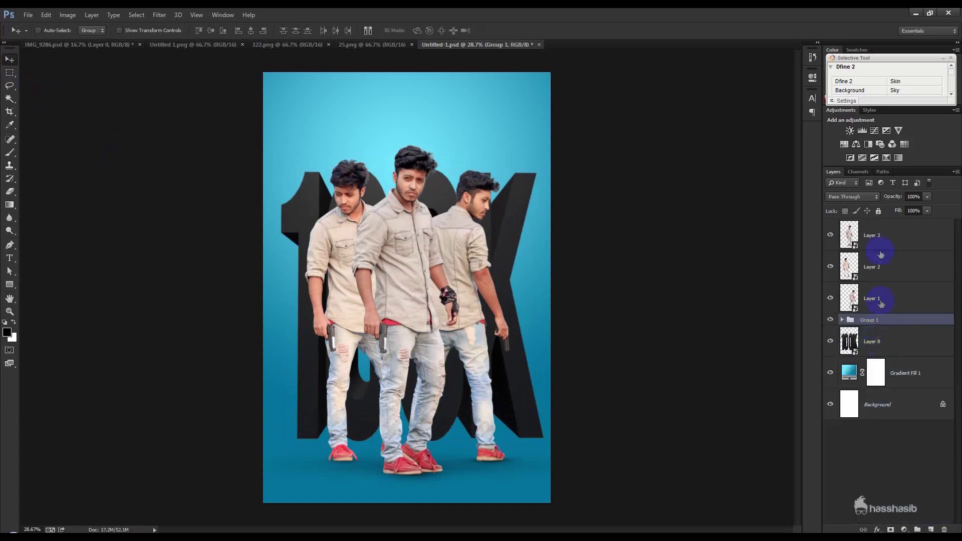
shift+click(881, 241)
key(ctrl+t)
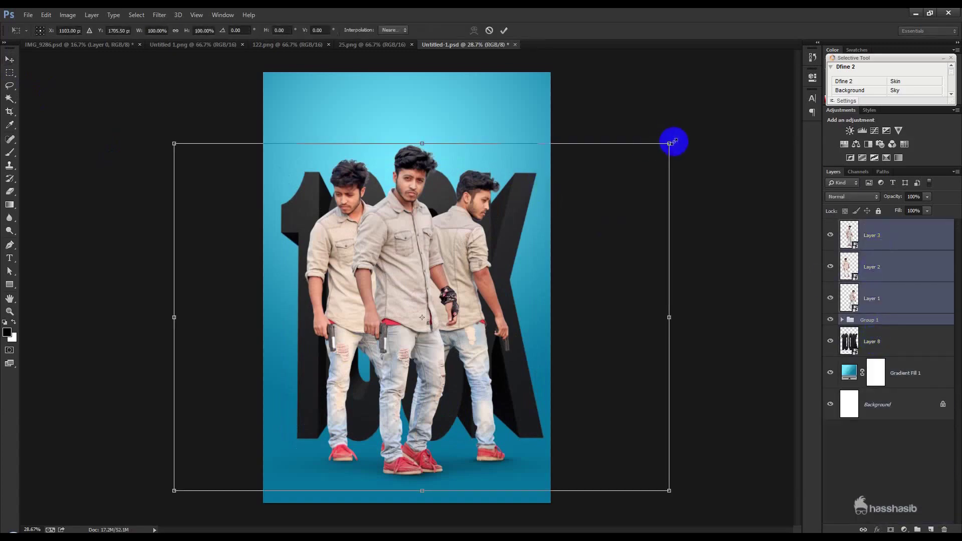
drag(670, 142, 591, 199)
drag(536, 246, 536, 293)
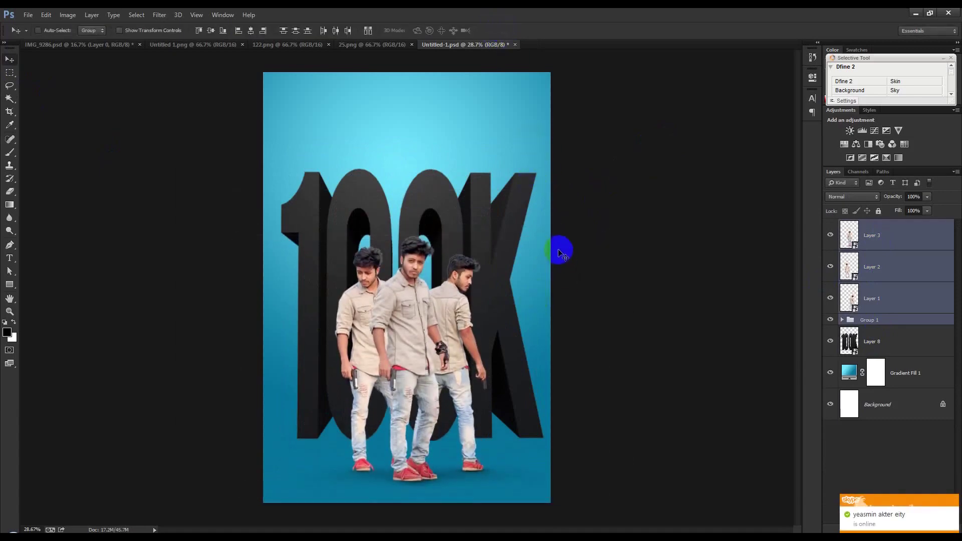
key(ctrl+z)
Delete the 100K Layer 8 and group Layers 1–3 into Group 2
click(886, 346)
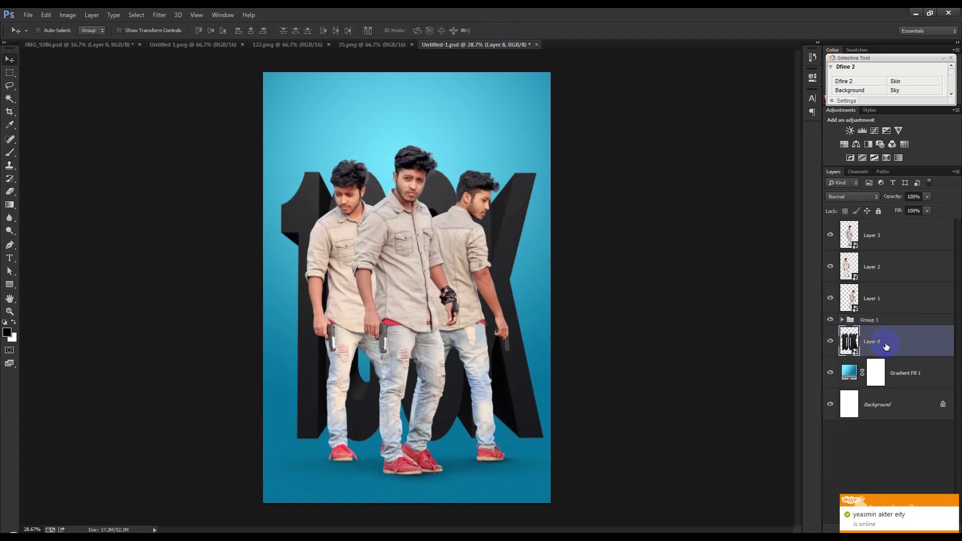
key(Delete)
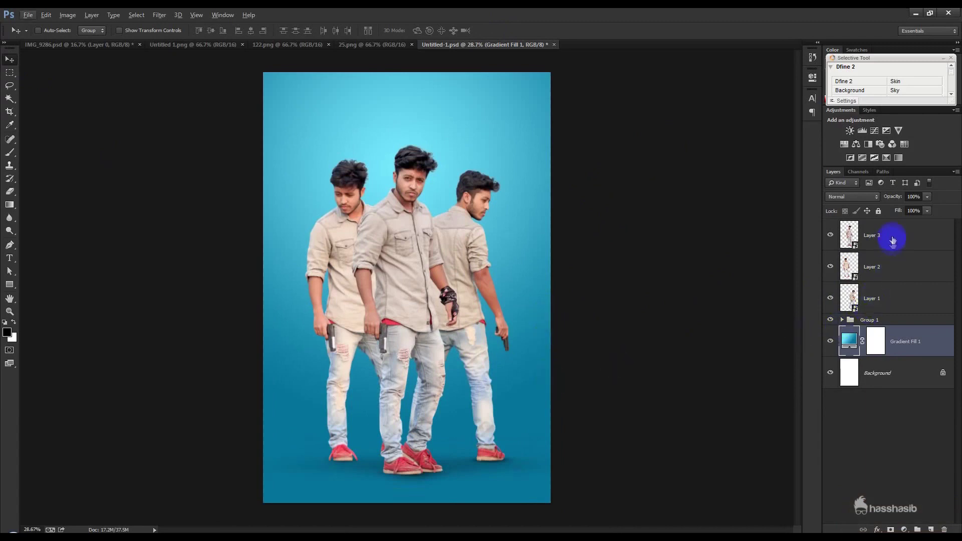
click(892, 240)
shift+click(899, 298)
key(ctrl+g)
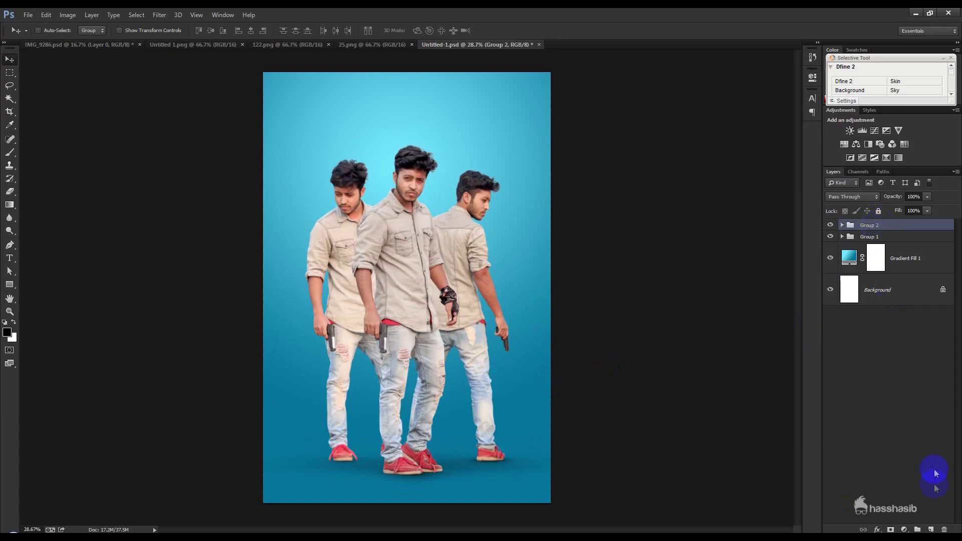
click(902, 528)
Add a Brightness/Contrast layer clipped to Group 2 at brightness −38, contrast 23, with inverted mask
click(879, 341)
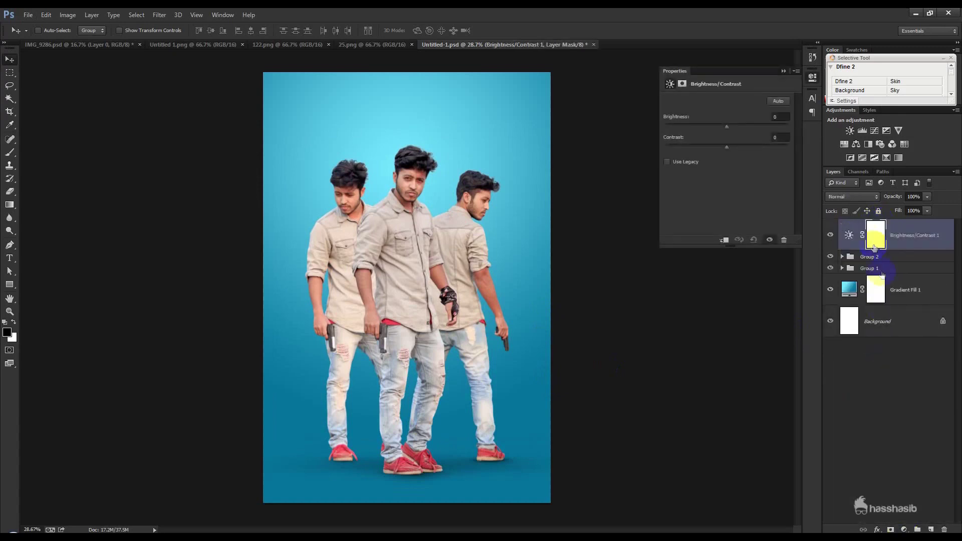
click(723, 240)
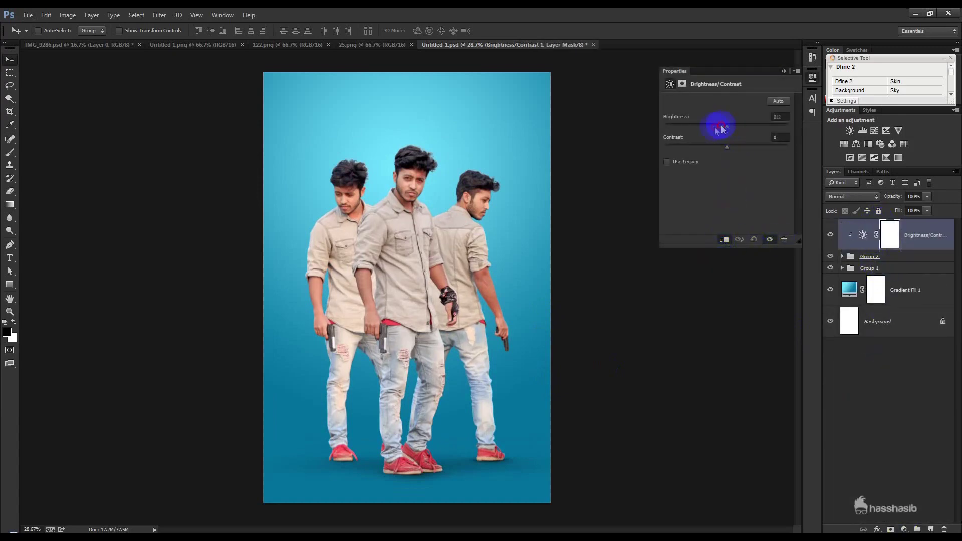
drag(721, 130, 695, 132)
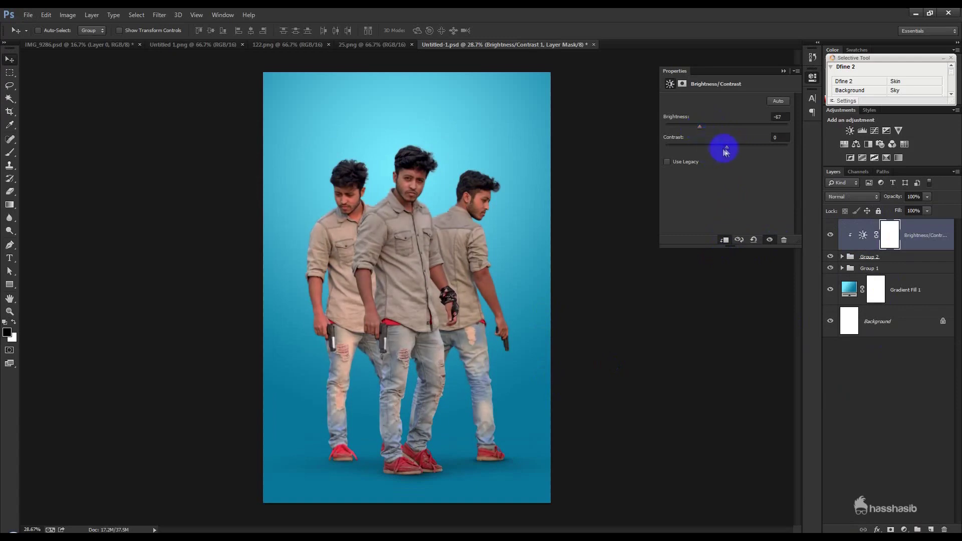
drag(705, 151, 763, 151)
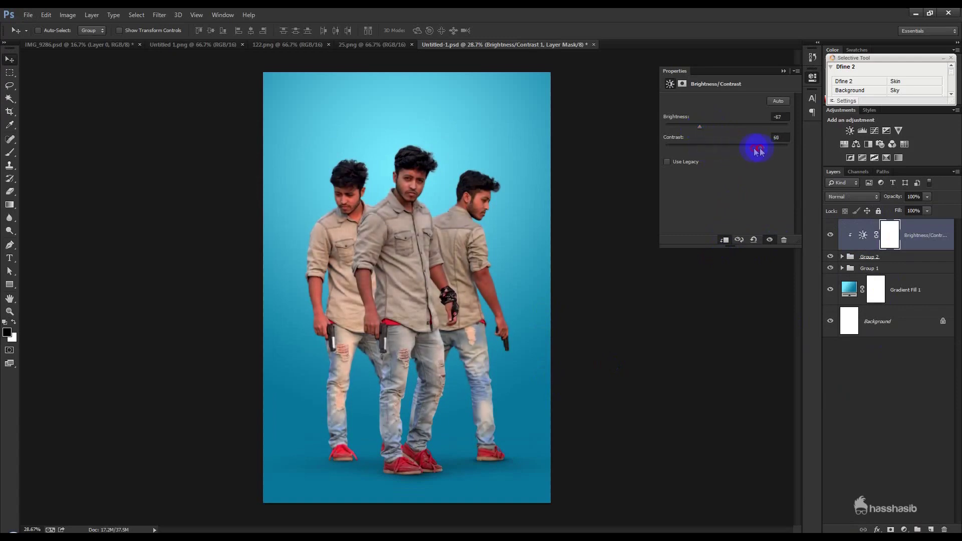
drag(699, 127, 715, 131)
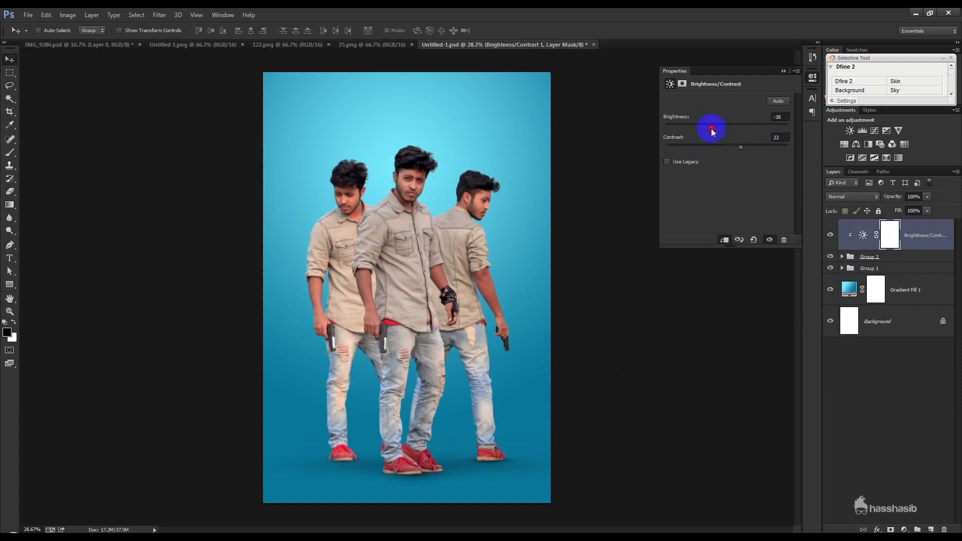
click(781, 76)
scroll(386, 448, up, 5)
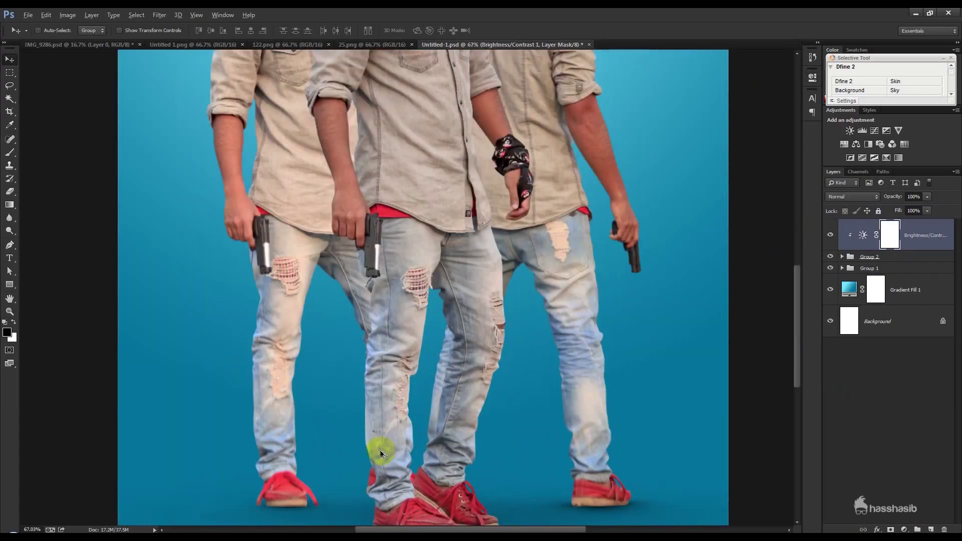
key(ctrl+i)
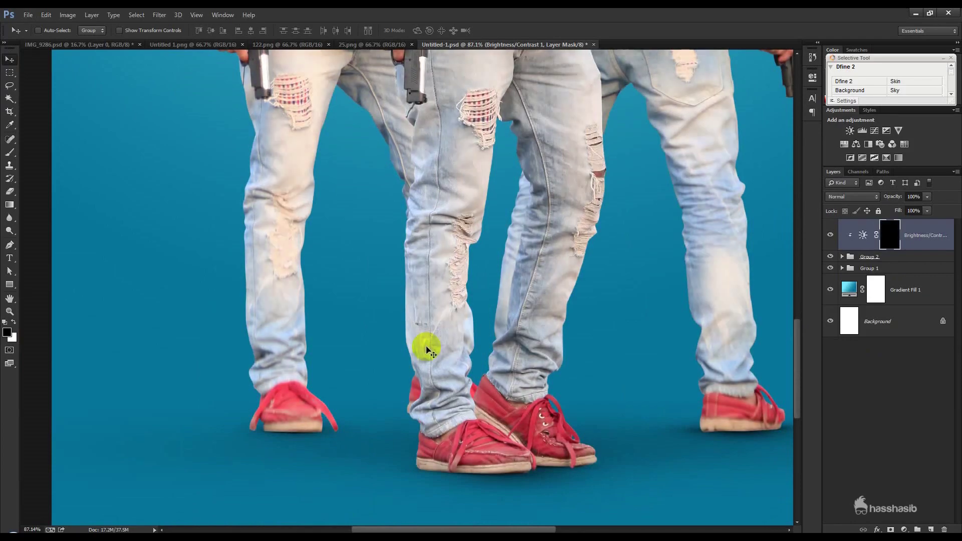
Paint the darkening in white at full opacity along the shoe soles and jeans hems
scroll(239, 415, up, 4)
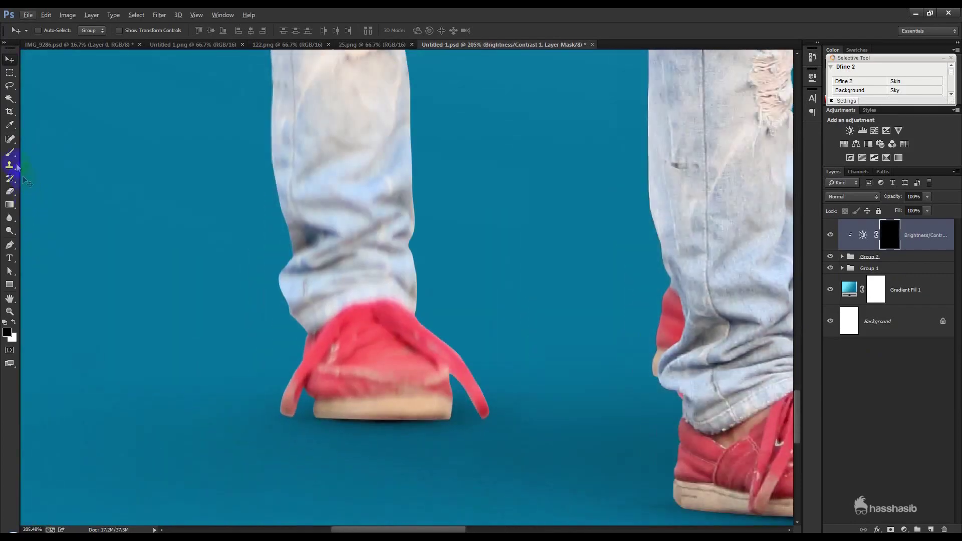
click(9, 153)
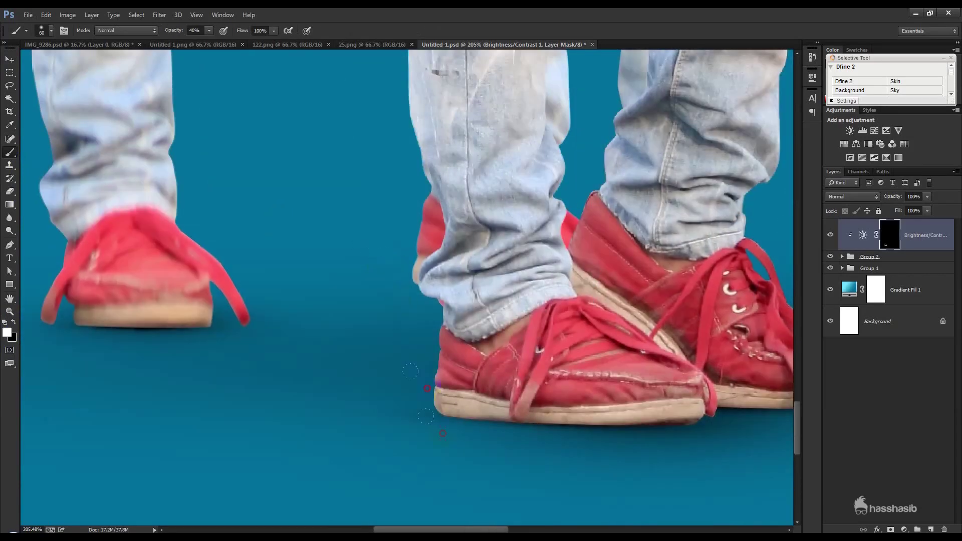
drag(434, 389, 626, 427)
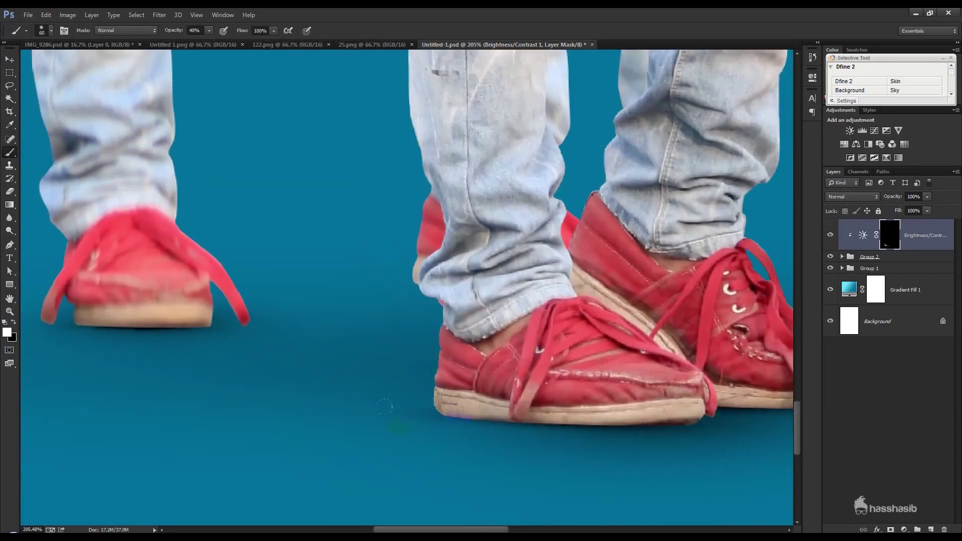
click(195, 31)
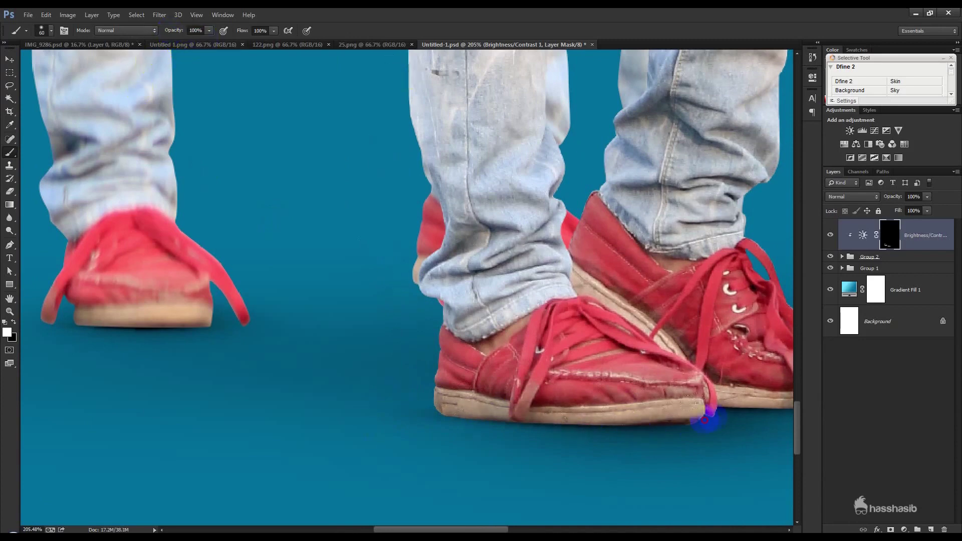
drag(622, 398, 457, 393)
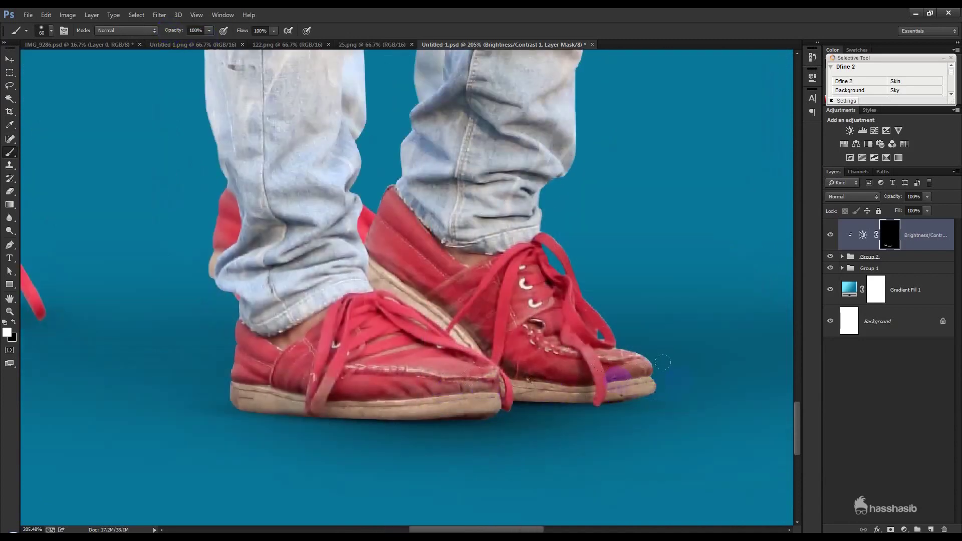
drag(219, 282, 328, 300)
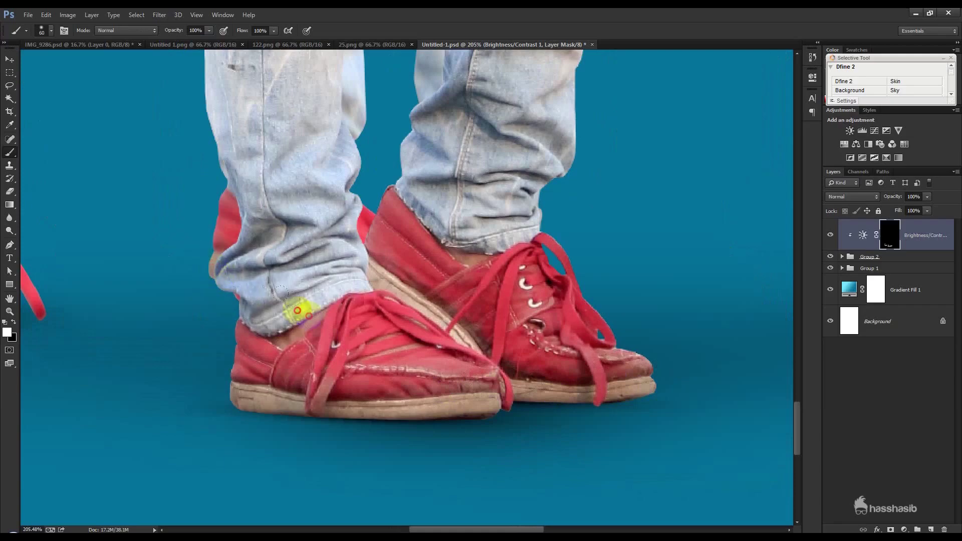
drag(554, 275, 331, 283)
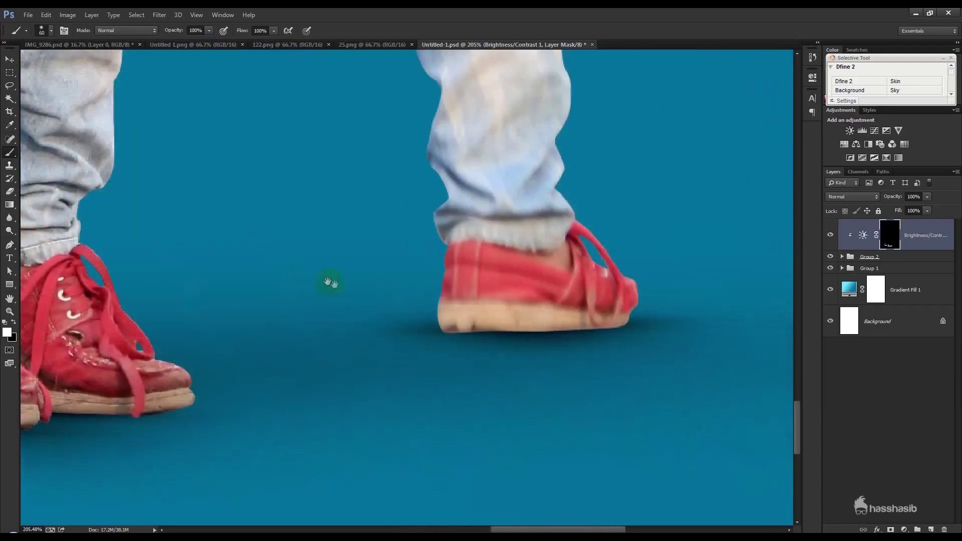
drag(449, 333, 636, 325)
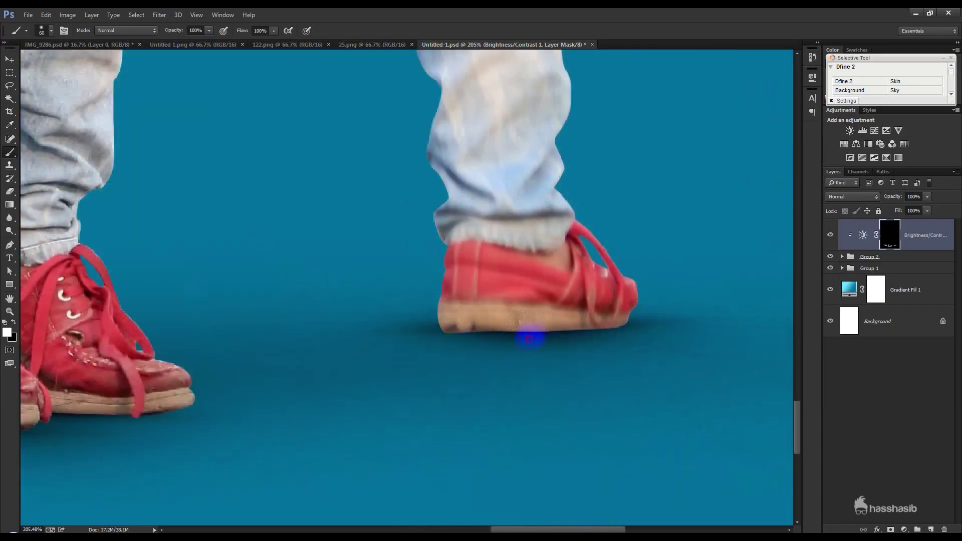
Paint the darkening onto the three men's hair and hair edges
scroll(461, 341, down, 3)
scroll(464, 338, down, 4)
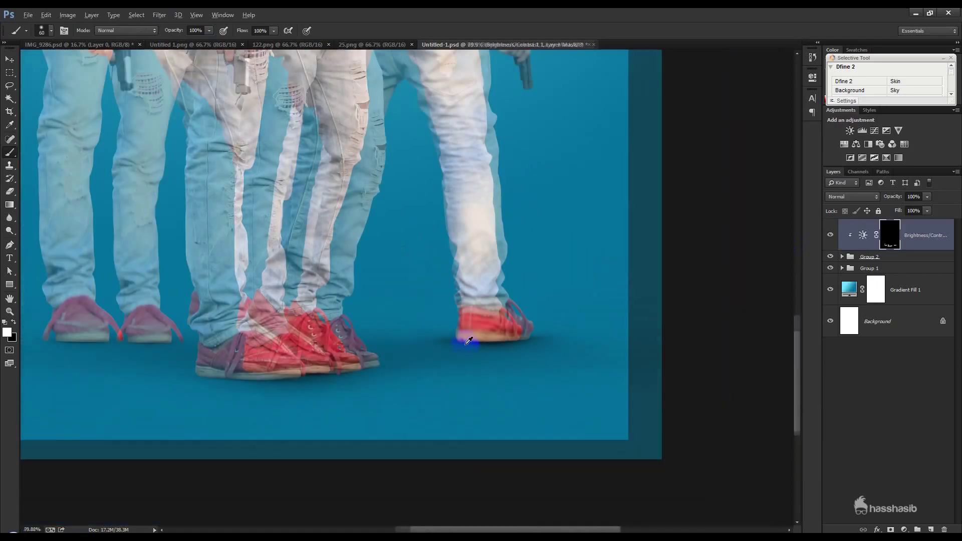
scroll(467, 342, down, 3)
scroll(356, 172, up, 2)
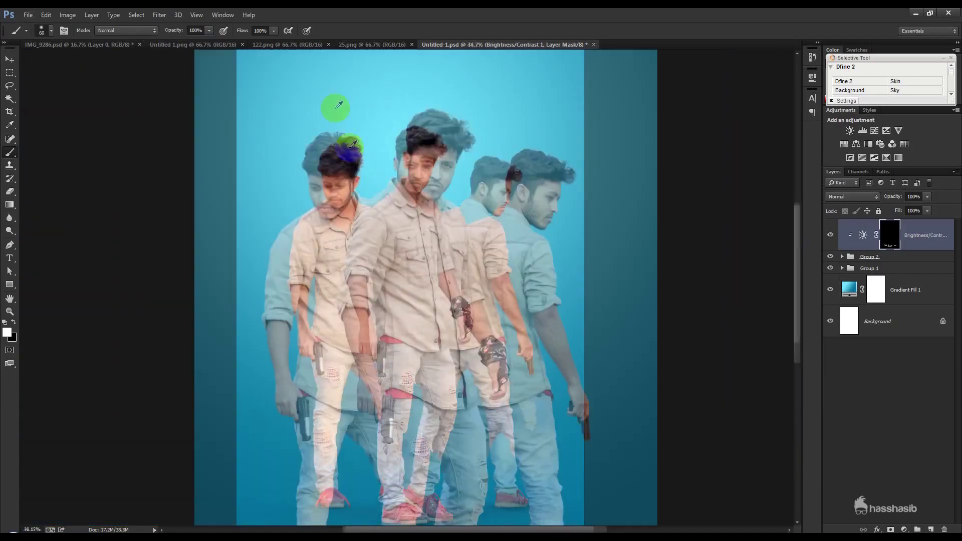
scroll(357, 172, up, 2)
scroll(356, 172, up, 2)
mouse_move(304, 175)
mouse_down()
mouse_move(286, 166)
mouse_move(311, 144)
mouse_move(345, 141)
mouse_move(373, 149)
mouse_move(375, 193)
mouse_up()
mouse_move(311, 107)
mouse_down()
mouse_move(285, 155)
mouse_move(492, 121)
mouse_move(485, 135)
mouse_move(519, 68)
mouse_move(590, 120)
mouse_move(598, 112)
mouse_move(608, 118)
mouse_move(591, 160)
mouse_up()
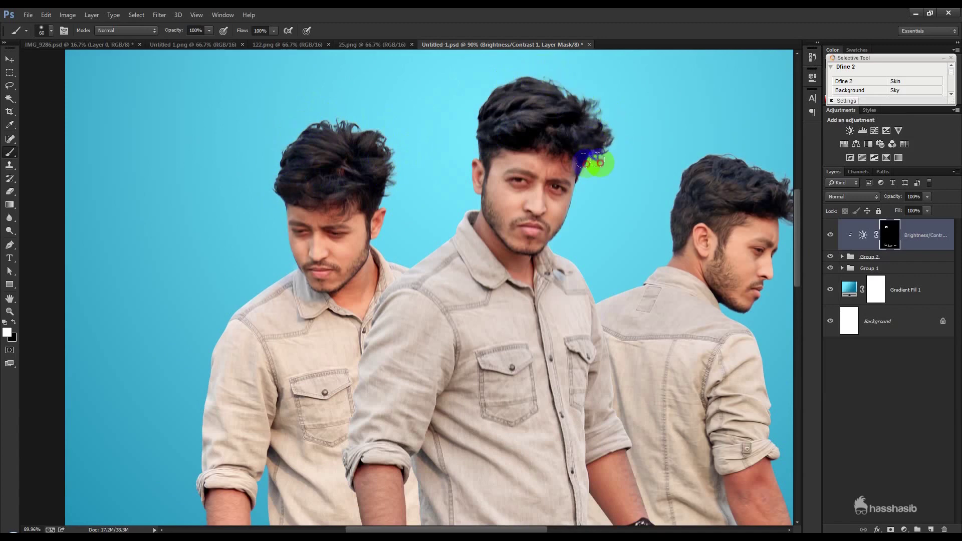
mouse_move(711, 172)
mouse_down()
mouse_move(673, 216)
mouse_move(686, 197)
mouse_move(666, 173)
mouse_move(692, 208)
mouse_move(608, 217)
mouse_move(599, 182)
mouse_up()
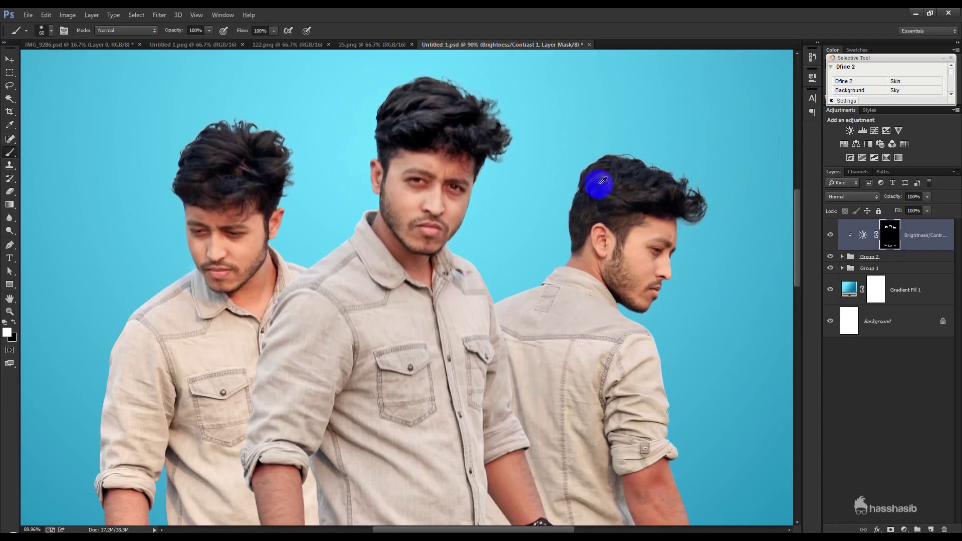
Fit the image on screen and add a Levels adjustment above Group 2
key(ctrl+0)
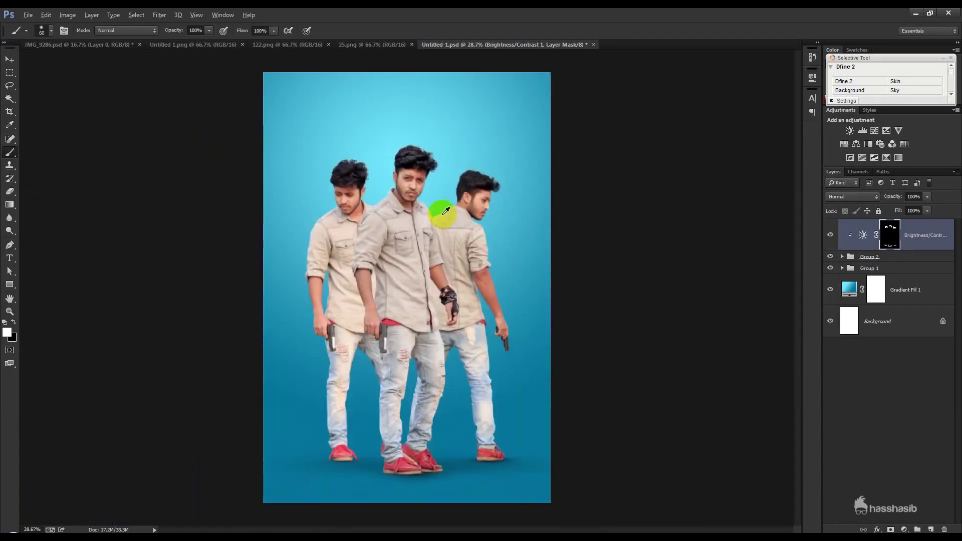
click(15, 65)
click(913, 261)
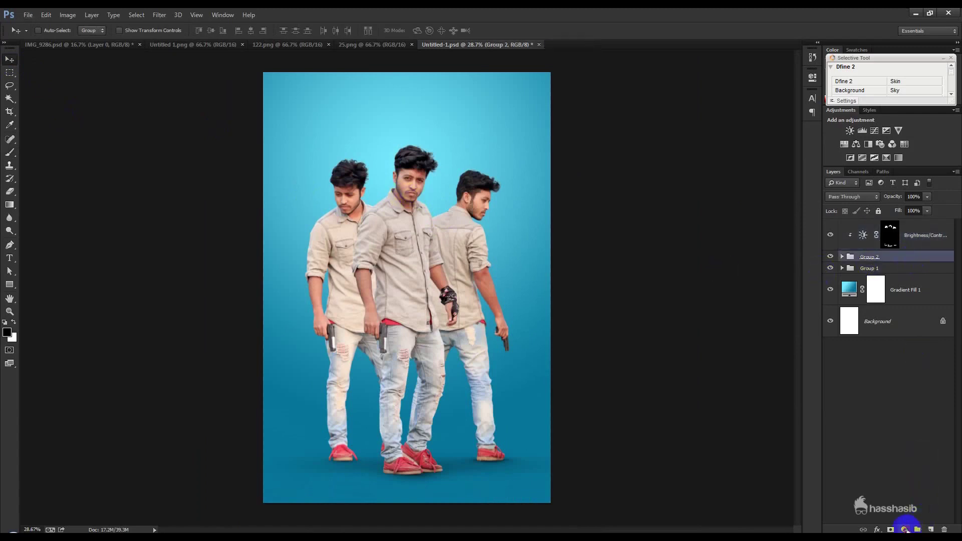
click(903, 529)
click(864, 358)
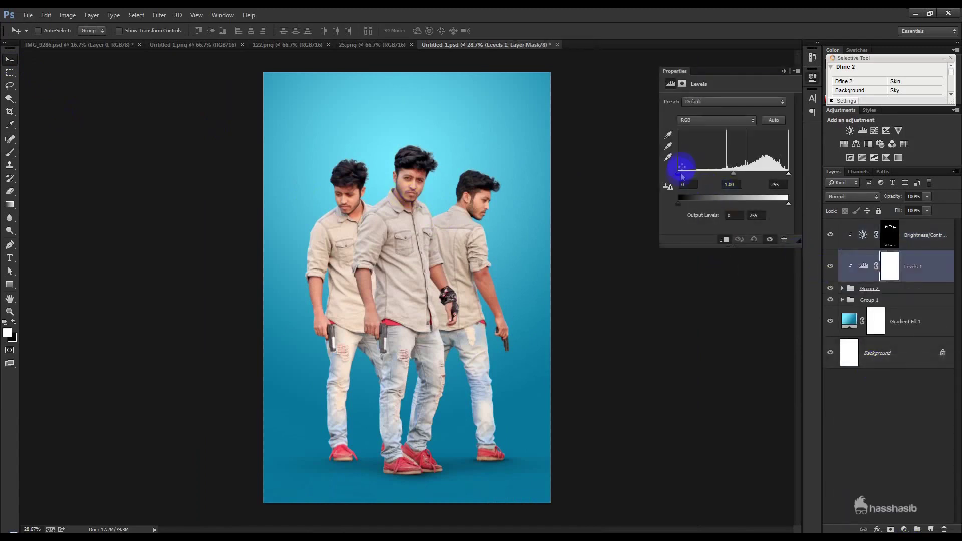
Set Levels 1 input levels to 7 and 241, then expand Group 2 and select Layer 2
drag(678, 174, 679, 174)
drag(780, 176, 783, 176)
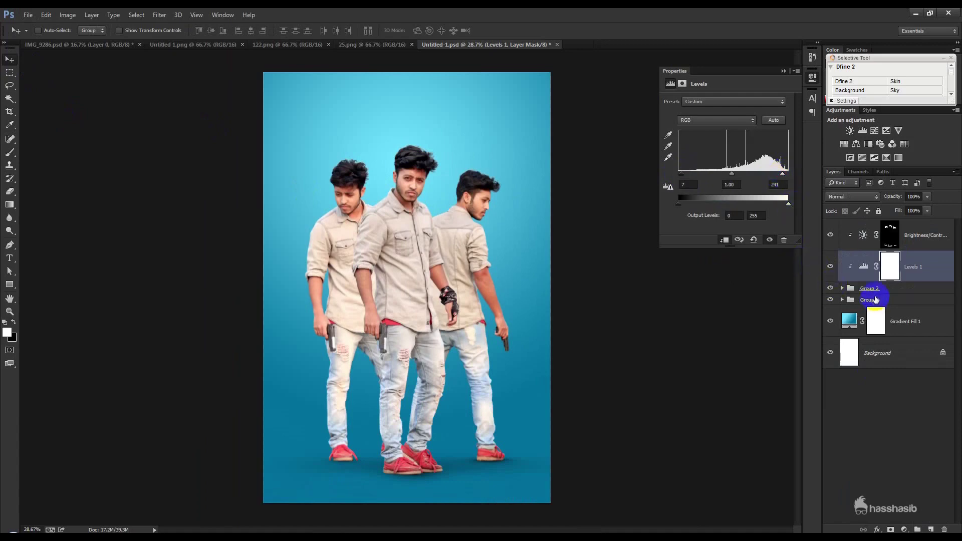
scroll(477, 269, up, 1)
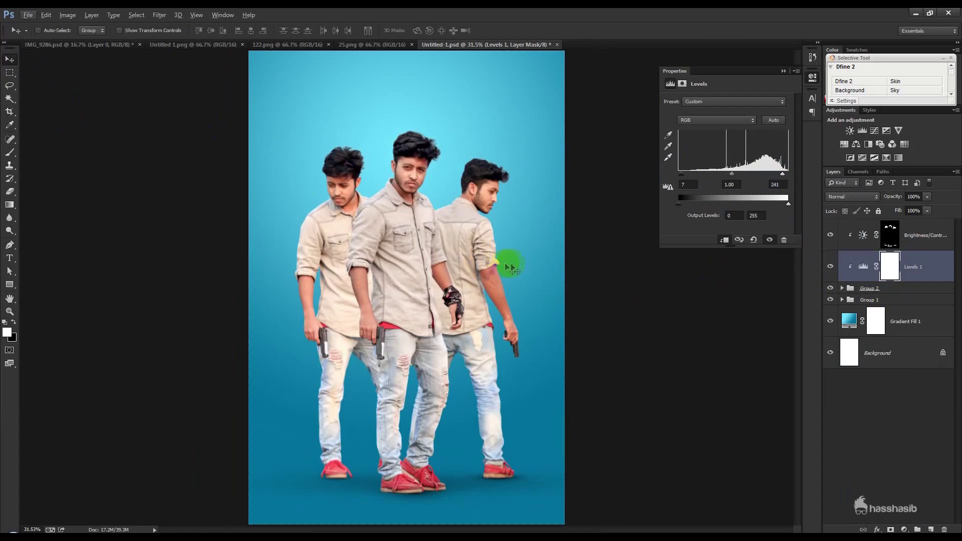
click(843, 289)
click(884, 343)
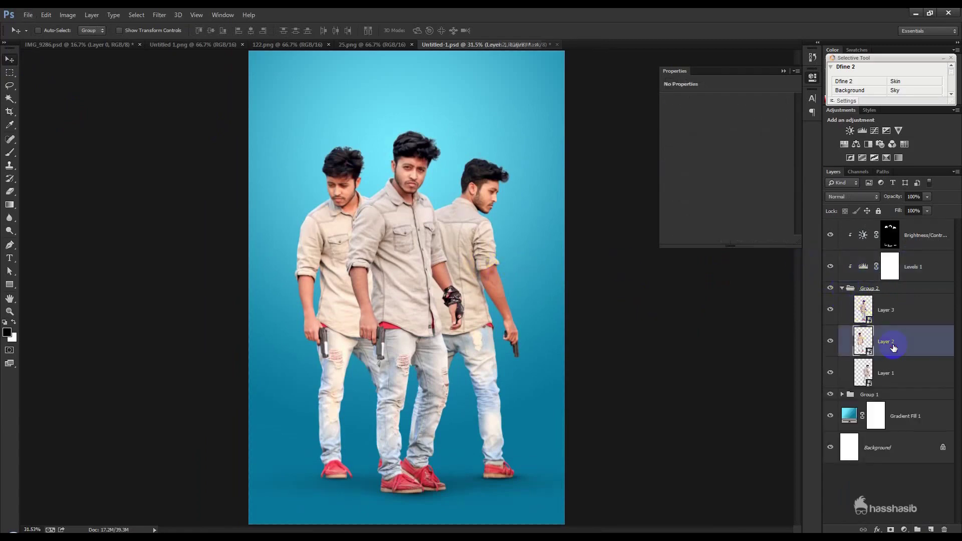
Add a Brightness/Contrast layer clipped to Layer 2 with brightness −22
click(903, 529)
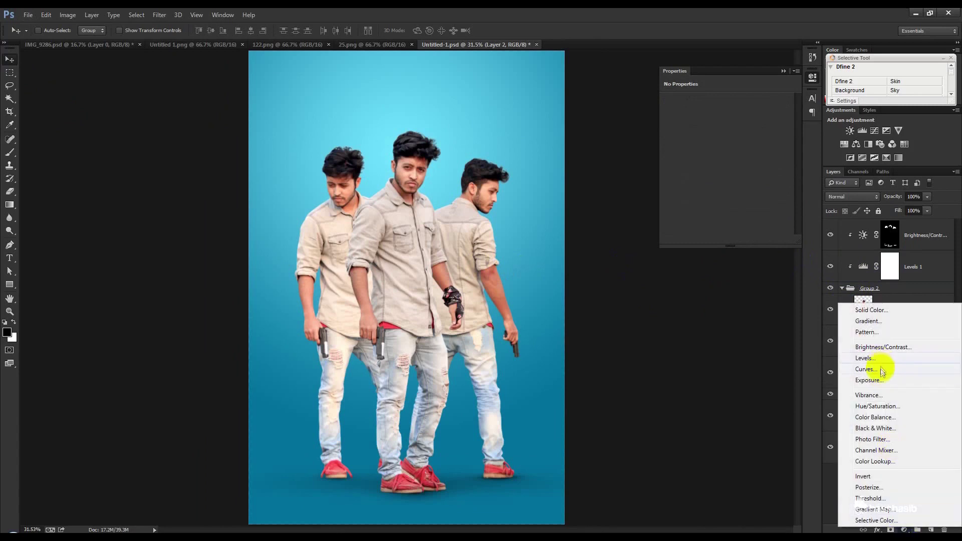
click(881, 347)
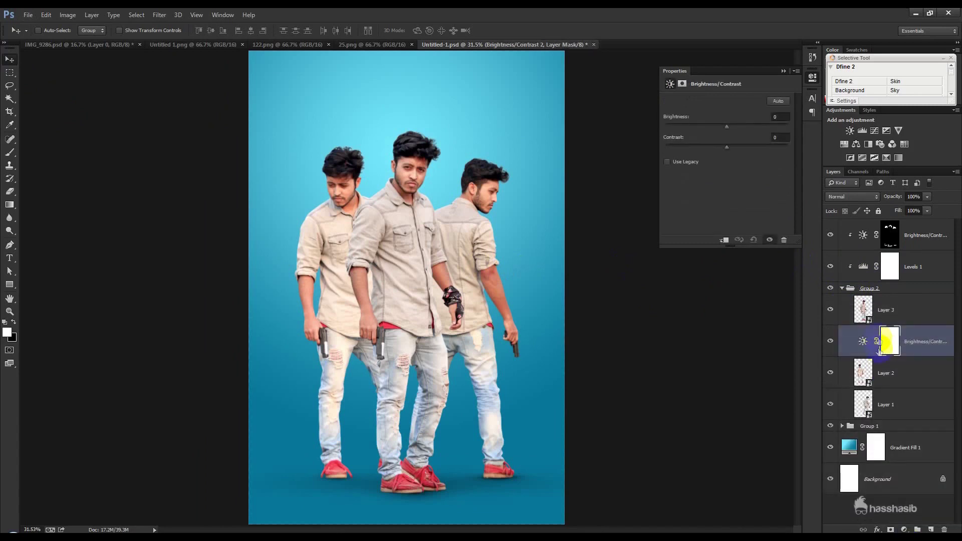
click(724, 240)
drag(727, 127, 717, 128)
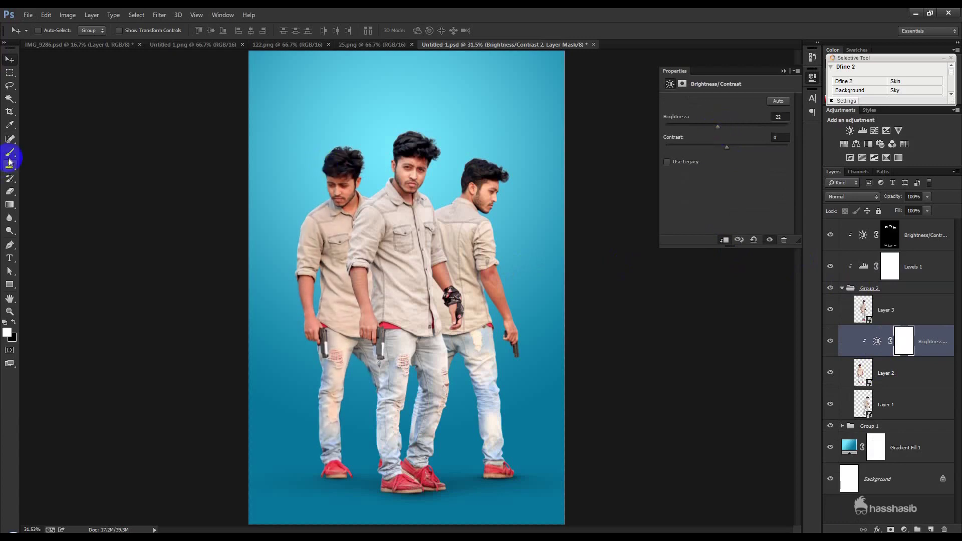
Mask the darkening off the left man's head, shoulder and leg with a 500 px black brush
click(9, 154)
key(bracketright)
key(bracketright)
key(bracketright)
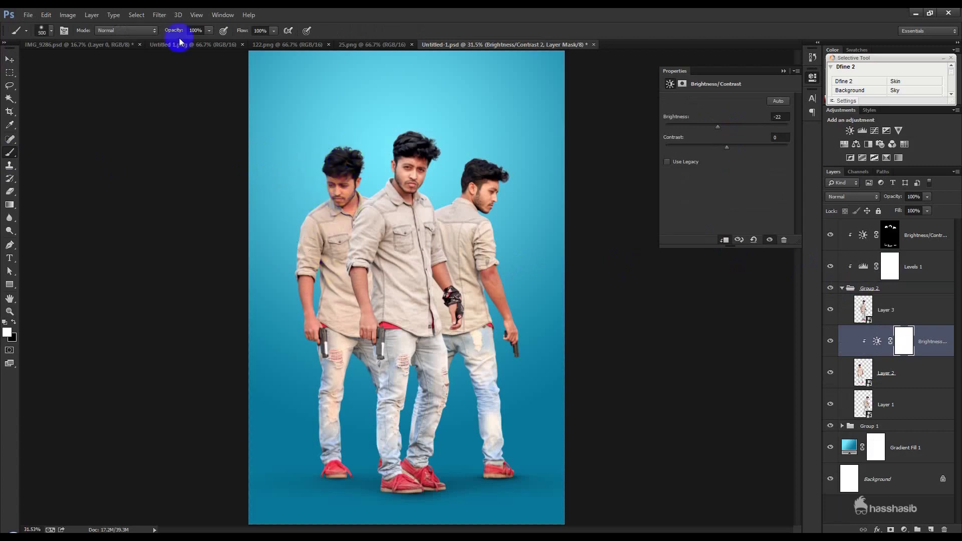
click(10, 311)
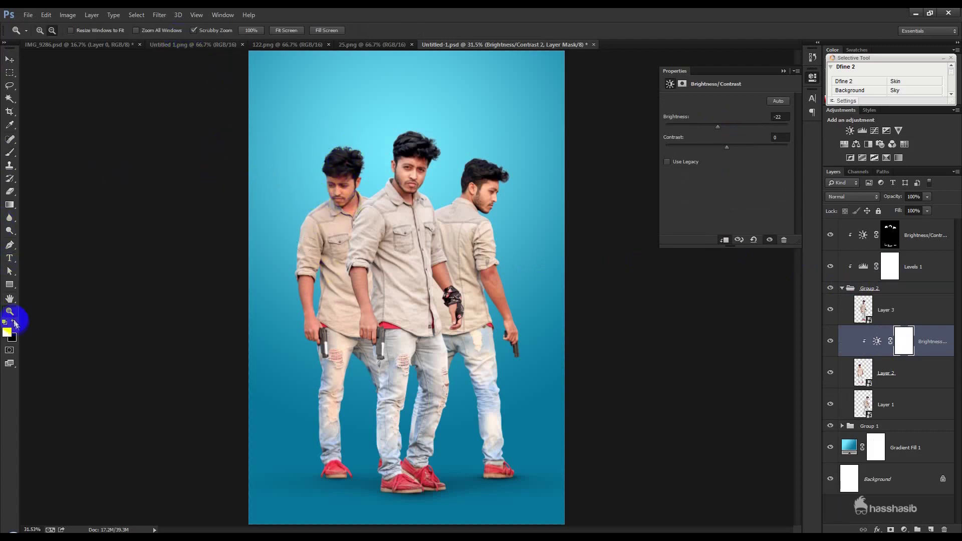
click(10, 153)
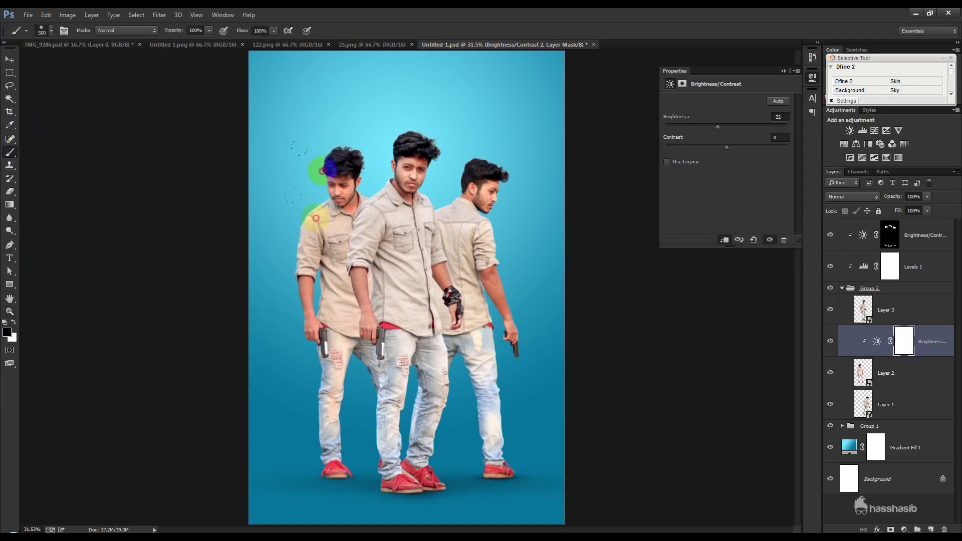
drag(321, 171, 327, 147)
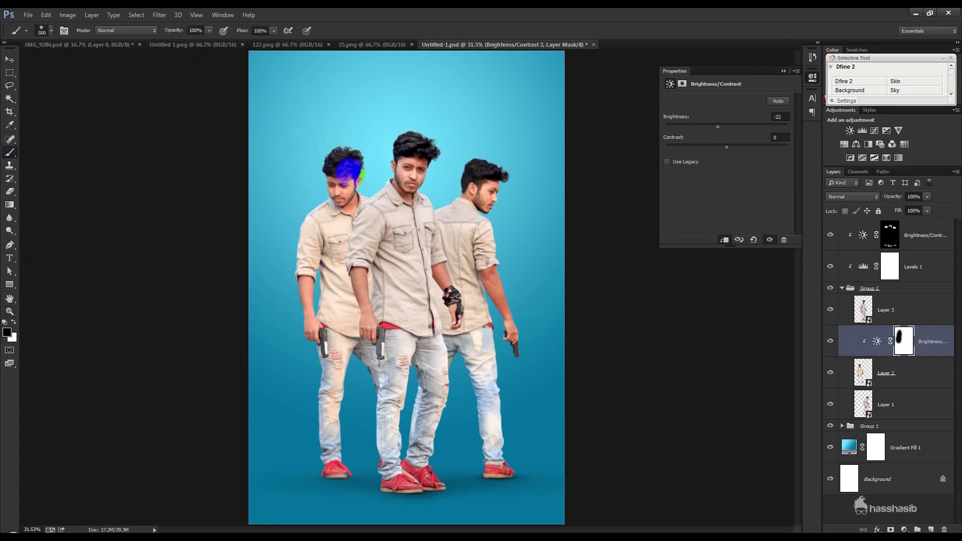
drag(338, 323, 323, 451)
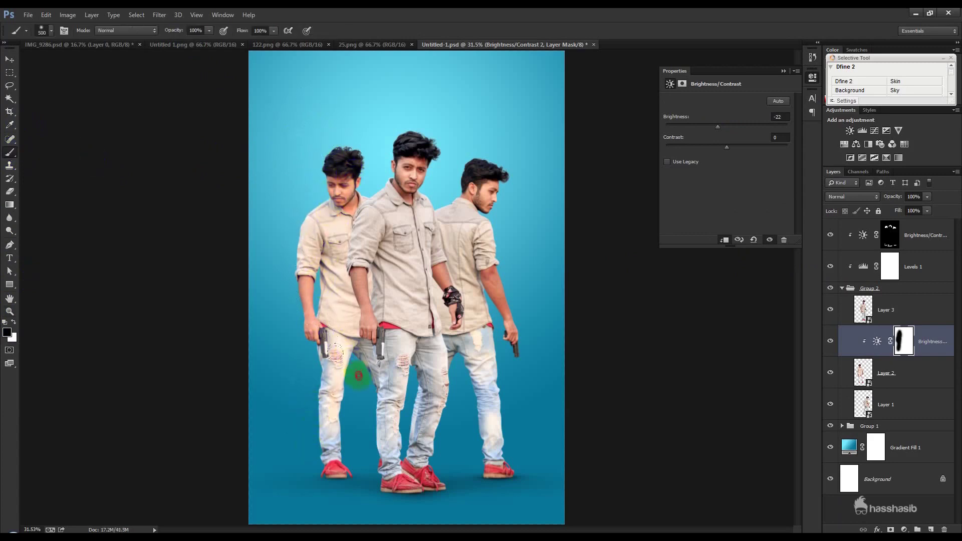
click(882, 403)
click(904, 529)
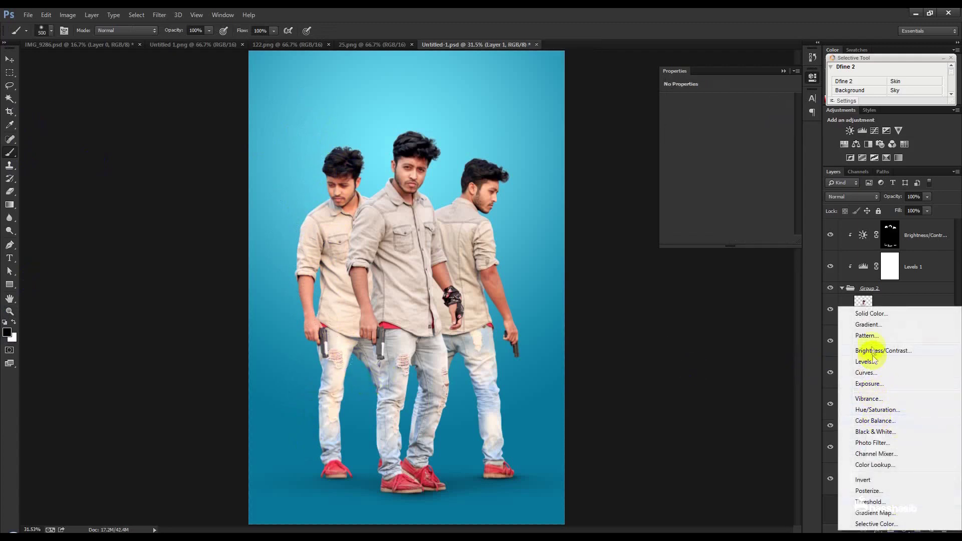
Add Curves 1 clipped to Layer 1, raise its midpoint, and mask it off the right man's body
click(870, 372)
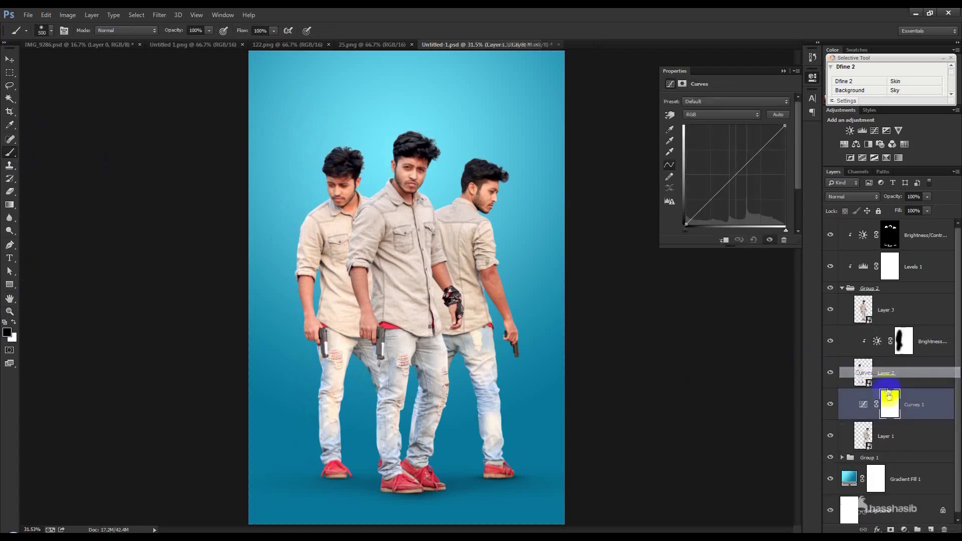
alt+click(912, 419)
drag(739, 172, 741, 176)
drag(441, 211, 501, 296)
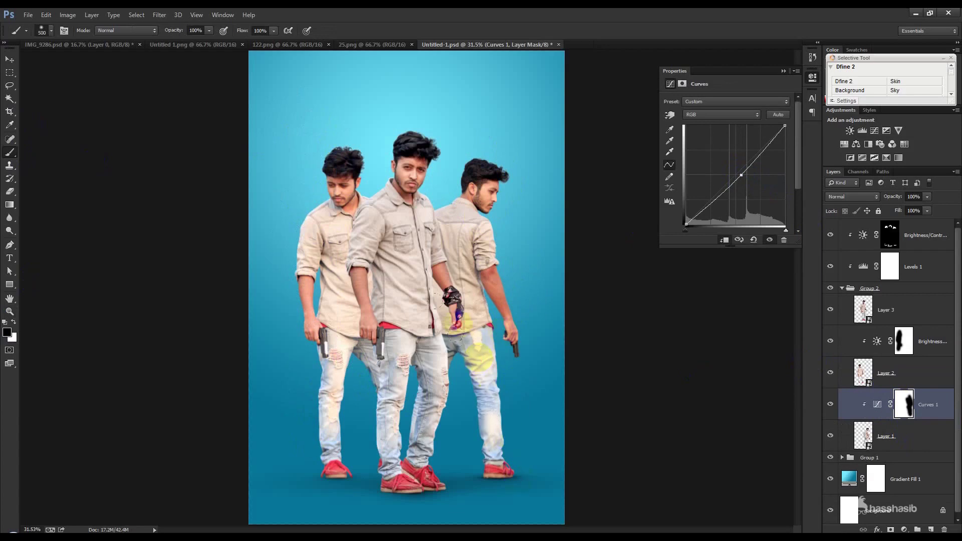
Add Curves 2 clipped to Layer 3 with a raised midpoint to brighten it
click(920, 313)
click(904, 529)
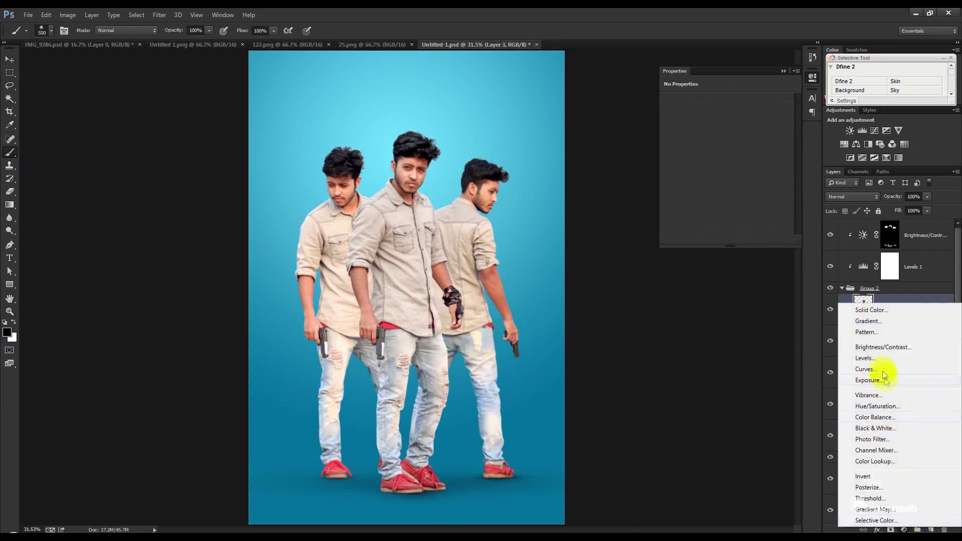
click(882, 368)
alt+click(909, 323)
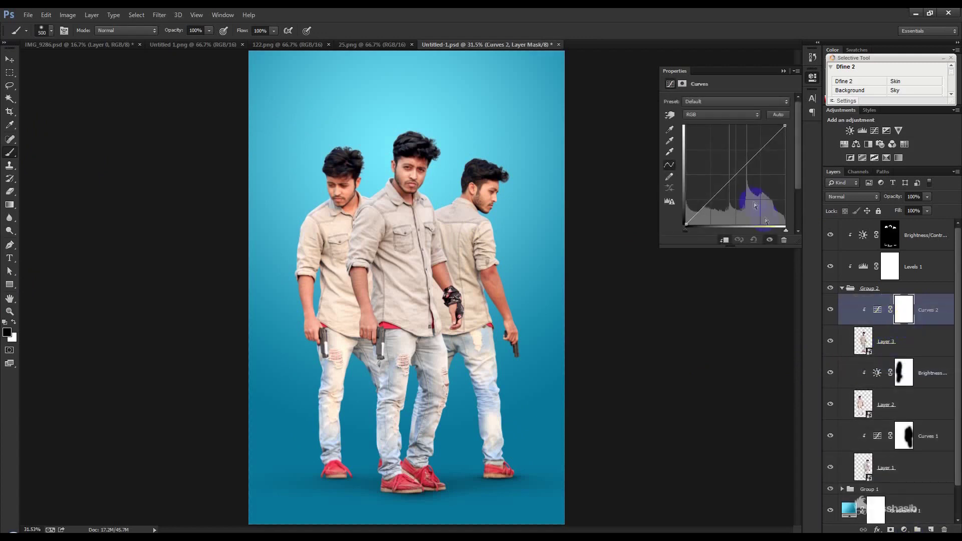
drag(731, 179, 736, 172)
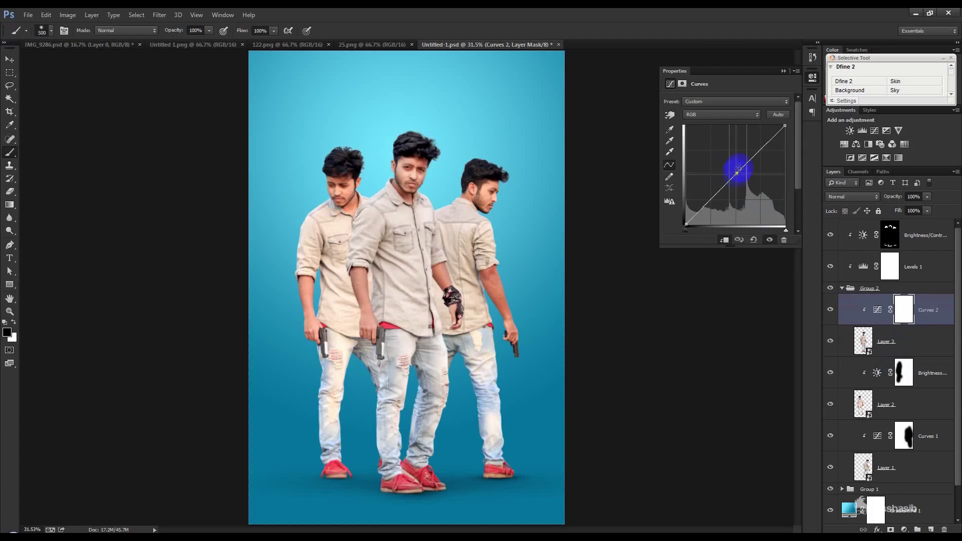
click(785, 71)
scroll(636, 327, down, 2)
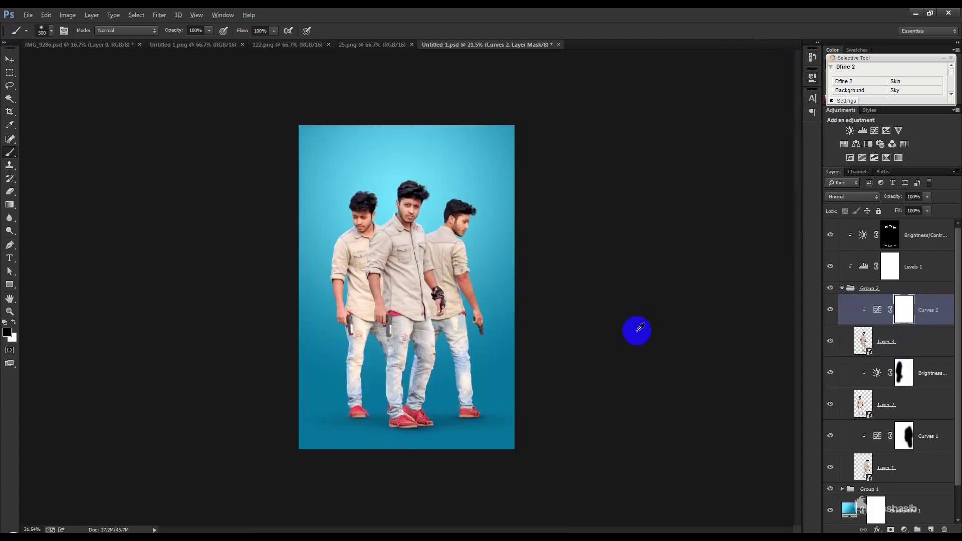
With the Move tool, collapse Group 2 and select the top Brightness/Contrast layer
click(10, 59)
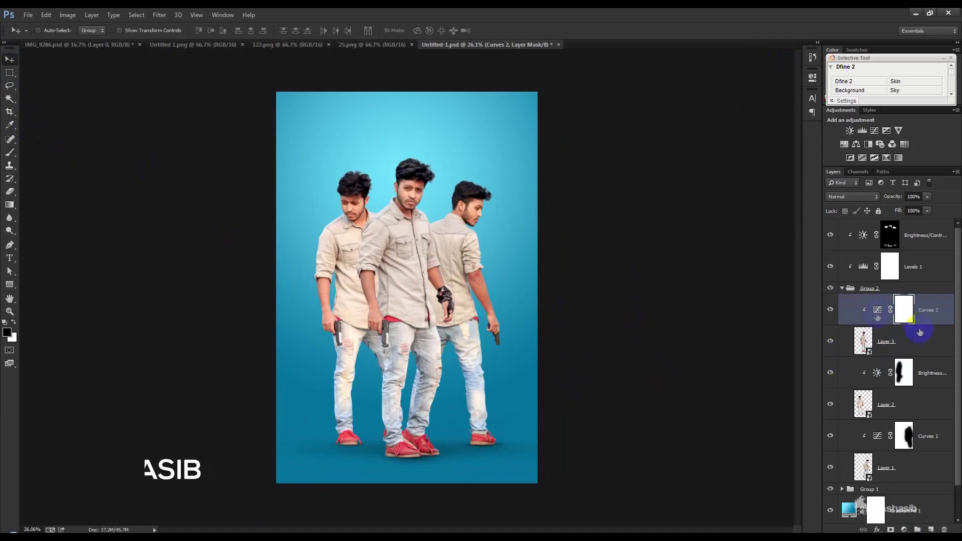
click(842, 288)
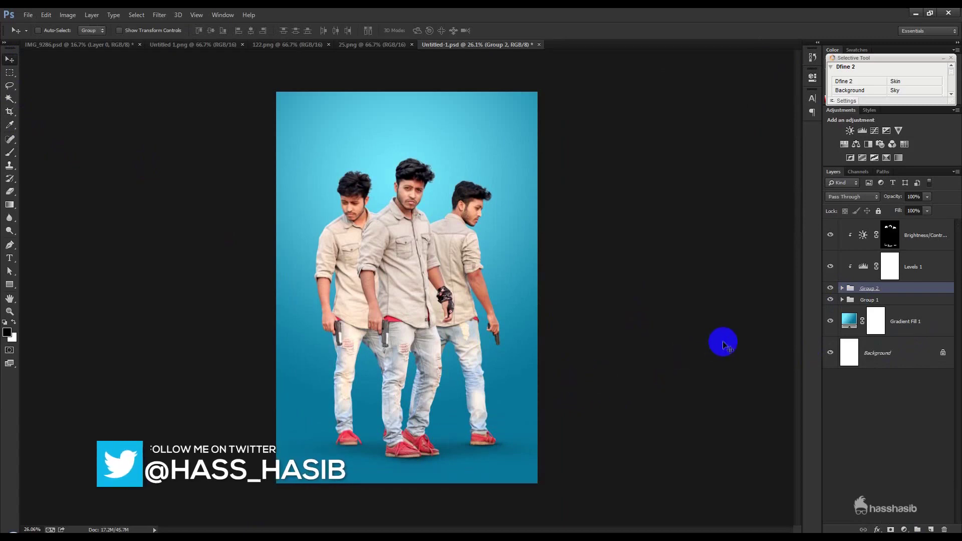
click(929, 243)
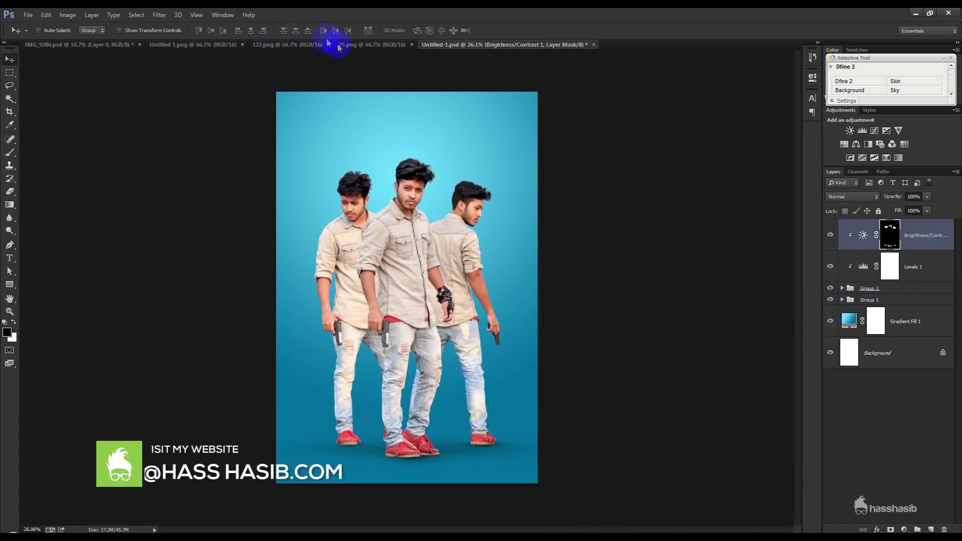
Paste the 100K lettering back in, then scale it and place it lower over the figures
key(ctrl+v)
mouse_move(471, 302)
mouse_down()
mouse_move(471, 339)
mouse_move(479, 321)
mouse_up()
key(ctrl+t)
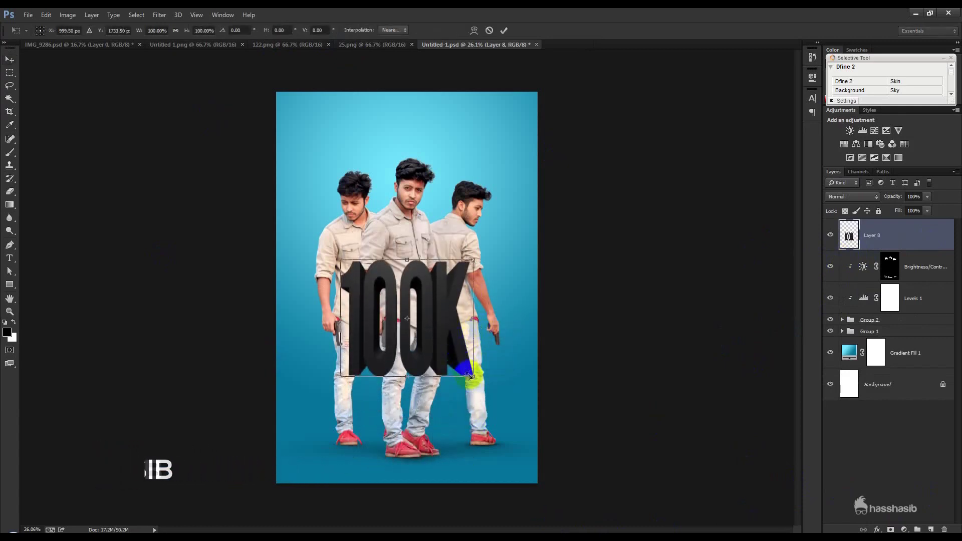
drag(473, 378, 513, 411)
mouse_move(478, 365)
mouse_down()
mouse_move(477, 454)
mouse_move(476, 415)
mouse_up()
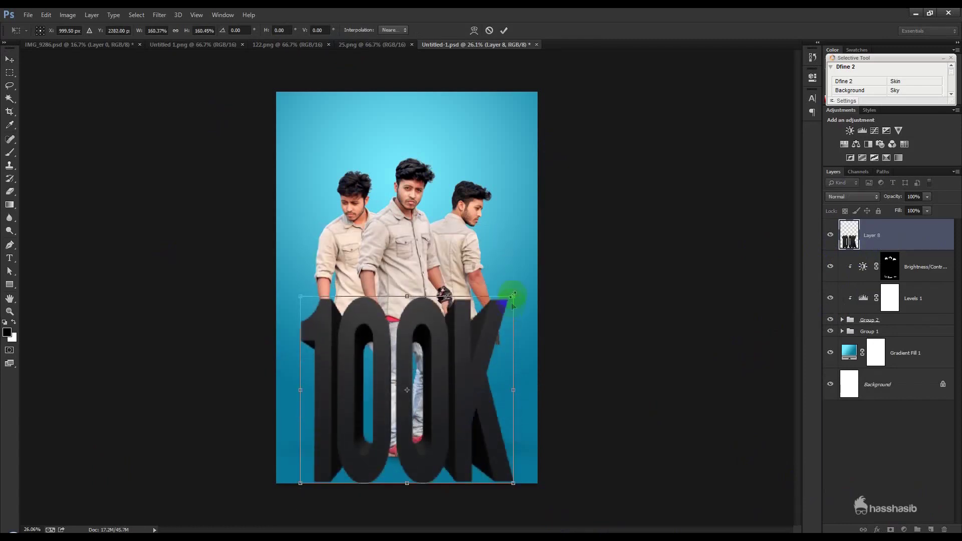
drag(512, 300, 495, 302)
drag(450, 354, 450, 365)
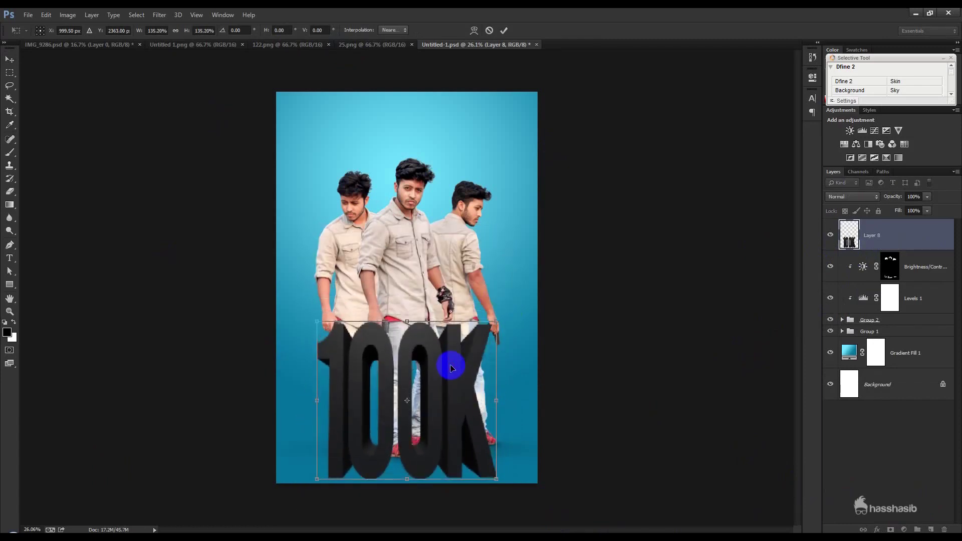
key(Return)
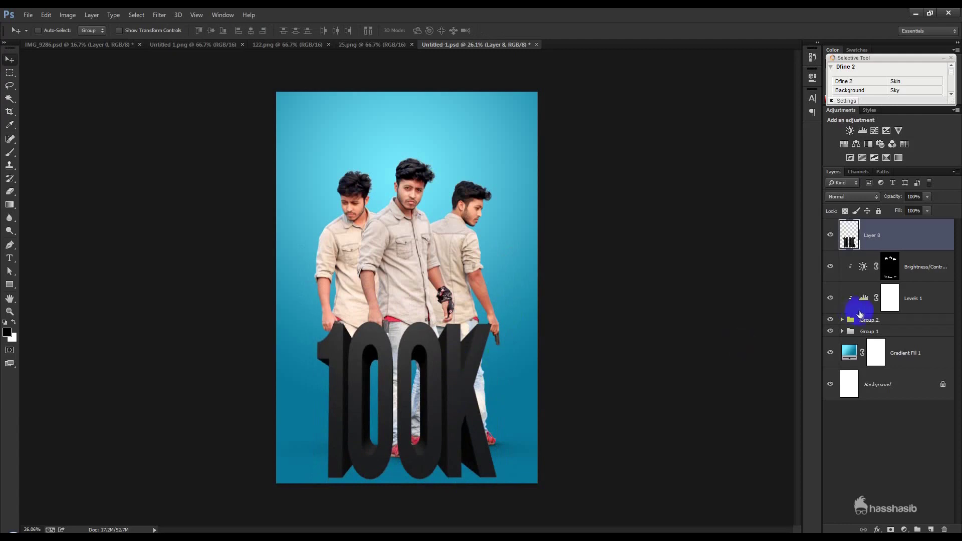
Select the figure groups and adjustments together and reposition the three men
click(894, 323)
click(912, 272)
shift+click(897, 331)
drag(516, 373, 521, 332)
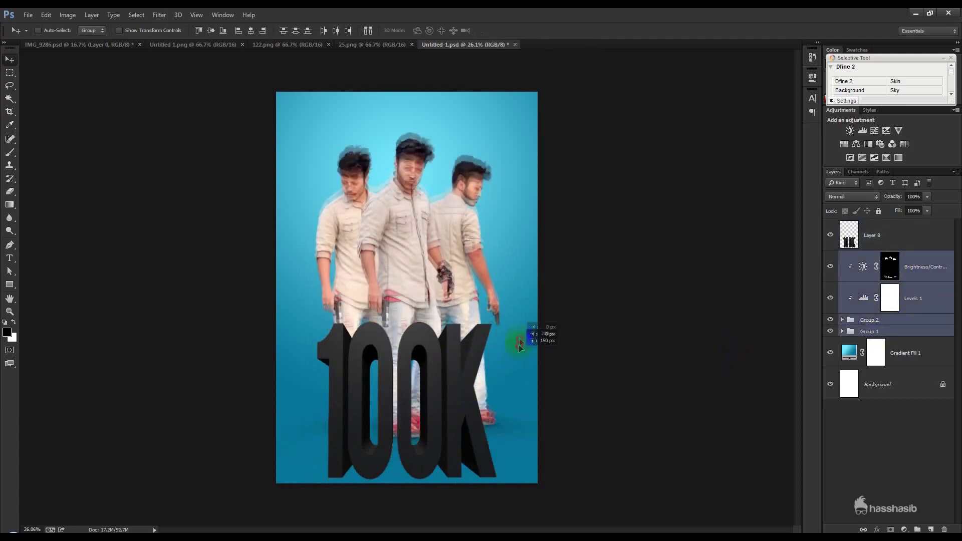
drag(521, 332, 511, 388)
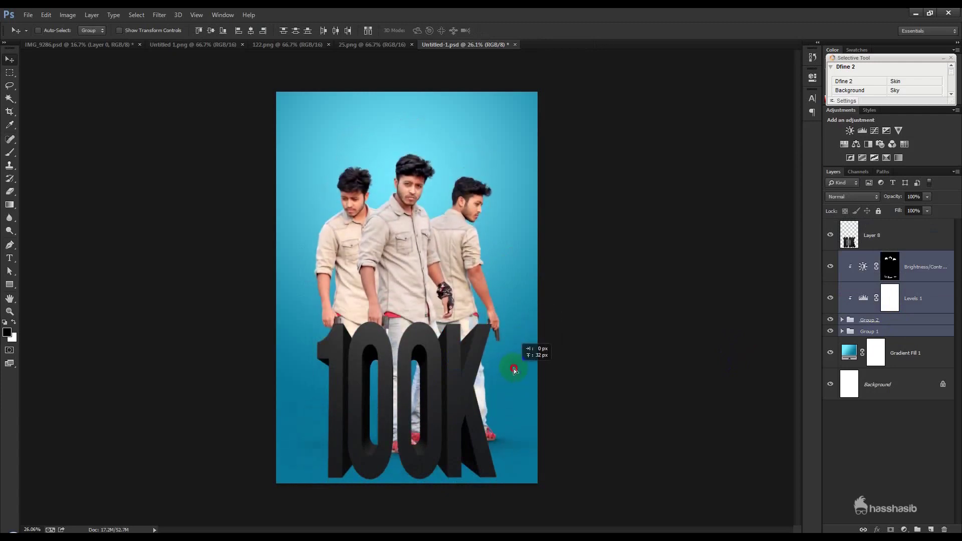
drag(511, 388, 507, 354)
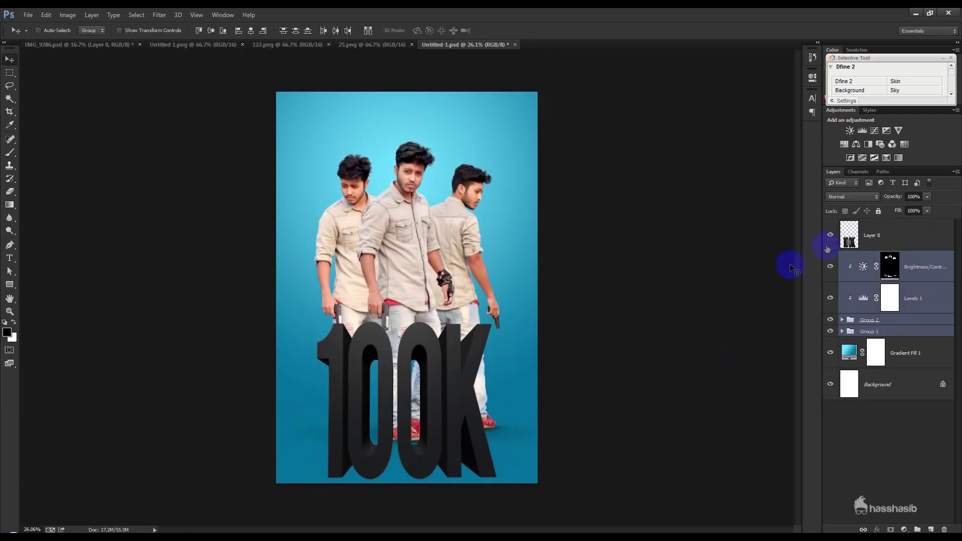
Shrink the 100K lettering toward the bottom, then delete it
click(848, 240)
drag(430, 375, 421, 366)
key(ctrl+t)
mouse_move(486, 454)
mouse_down()
mouse_move(435, 397)
mouse_move(420, 408)
mouse_move(423, 444)
mouse_up()
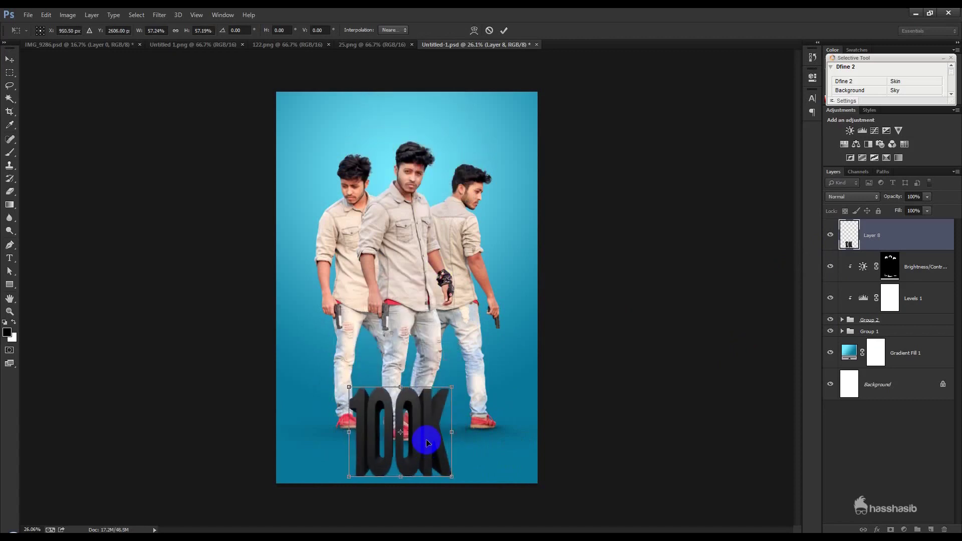
key(Return)
key(Delete)
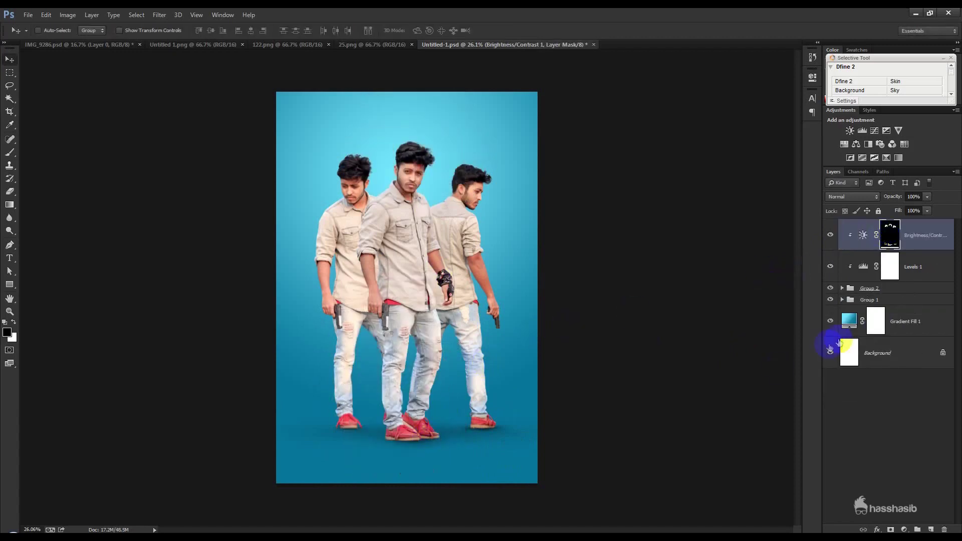
shift+click(897, 301)
Nudge the three men slightly higher and add a new empty Layer 8 on top
drag(594, 395, 580, 397)
scroll(581, 397, up, 1)
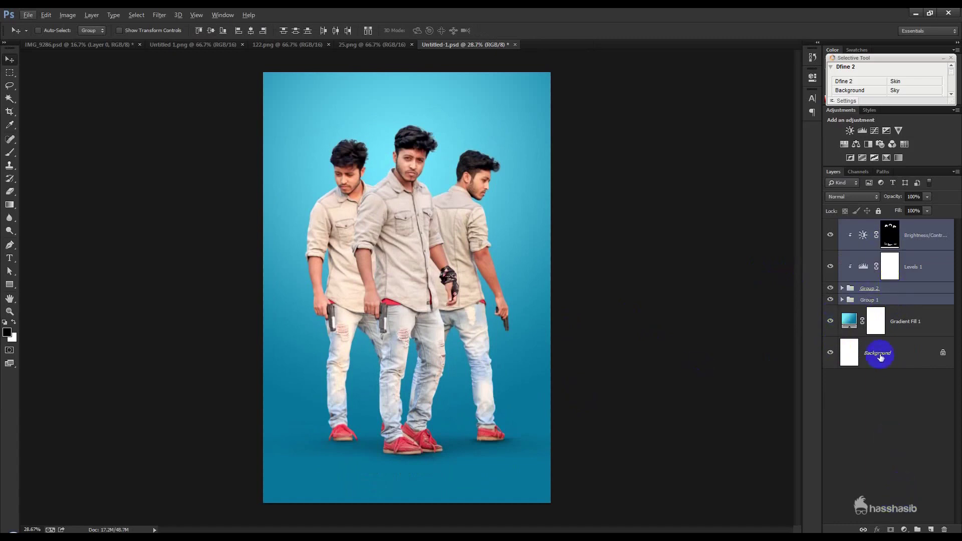
click(930, 529)
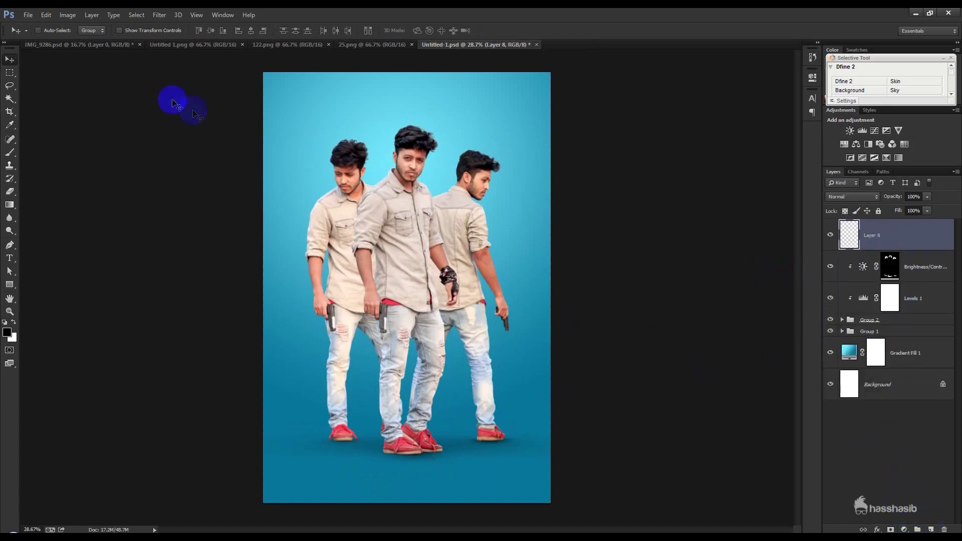
Merge the visible composite into Layer 8 with Apply Image and open the Camera Raw Filter
click(70, 19)
click(100, 157)
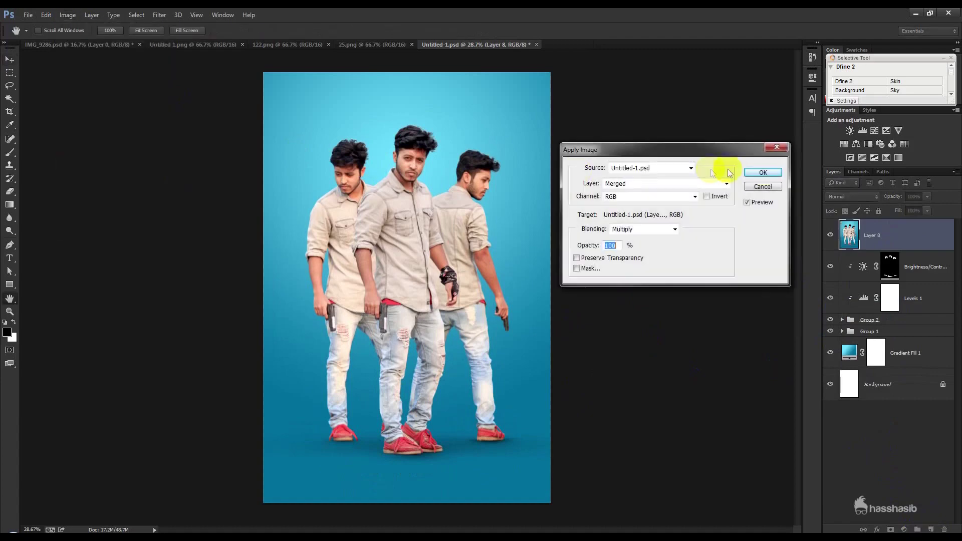
click(763, 173)
click(159, 15)
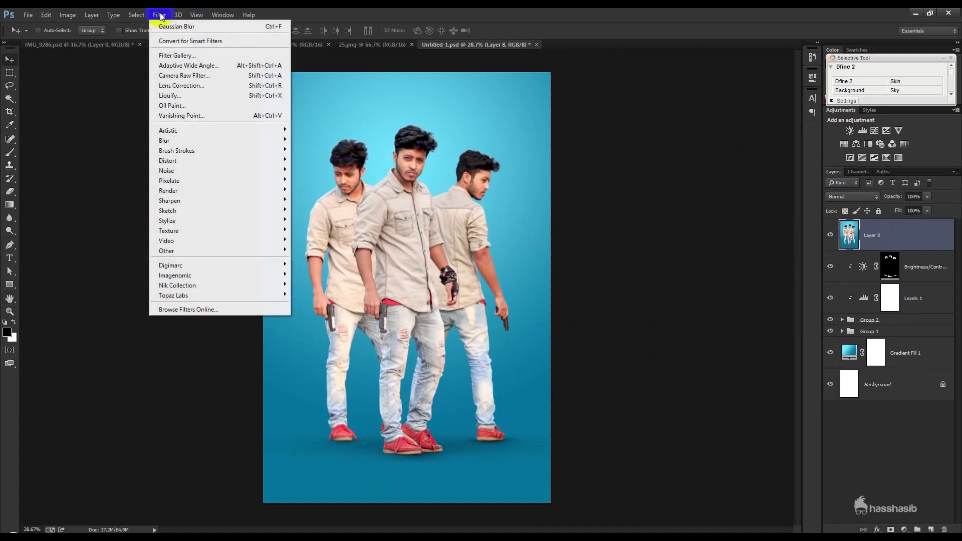
click(178, 75)
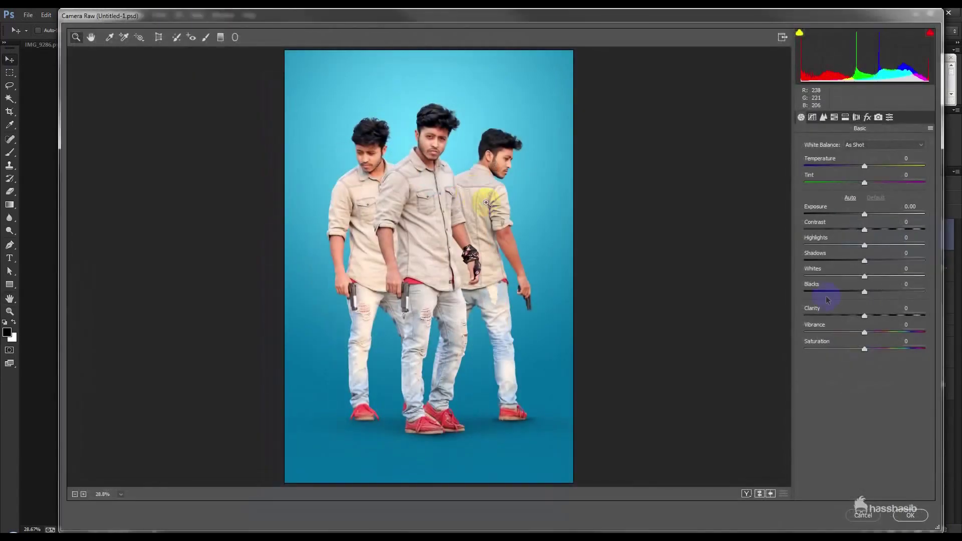
In Camera Raw, raise clarity, set vibrance +17 and contrast +30, and cool to temperature -13, tint -8
mouse_move(877, 318)
mouse_down()
mouse_move(818, 293)
mouse_move(852, 296)
mouse_move(876, 276)
mouse_move(859, 275)
mouse_move(876, 278)
mouse_move(841, 261)
mouse_move(871, 261)
mouse_move(881, 244)
mouse_move(862, 246)
mouse_up()
drag(865, 334, 890, 331)
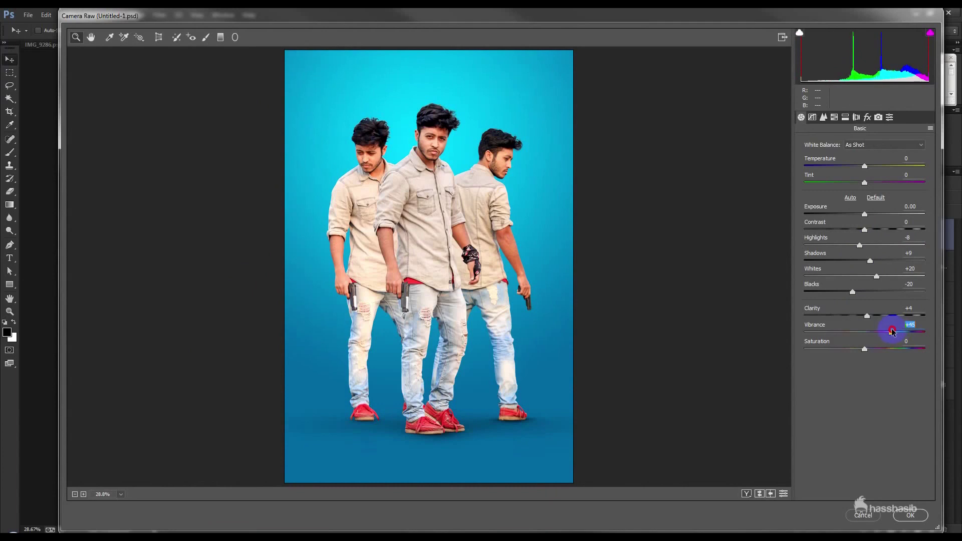
drag(884, 330, 875, 330)
mouse_move(864, 230)
mouse_down()
mouse_move(884, 233)
mouse_move(863, 216)
mouse_up()
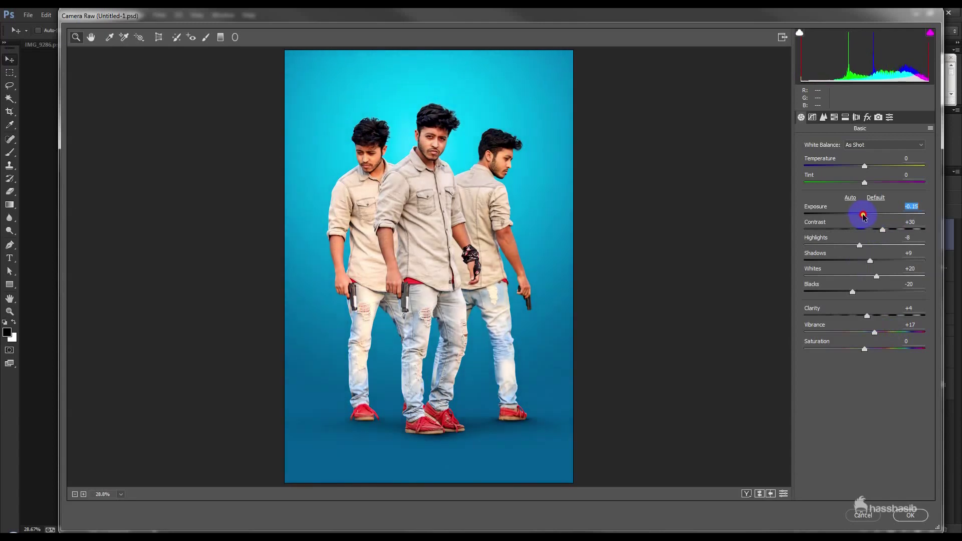
drag(862, 166, 872, 183)
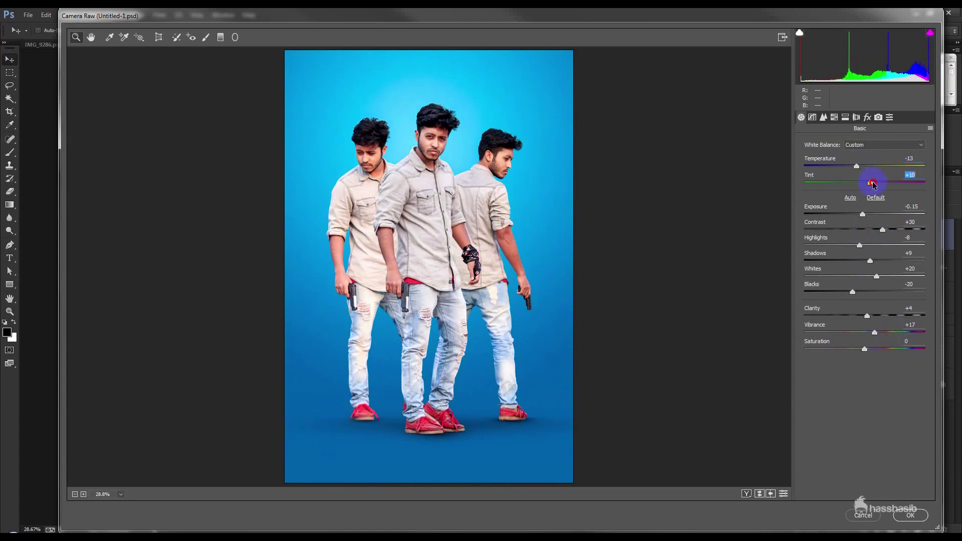
drag(872, 185, 863, 183)
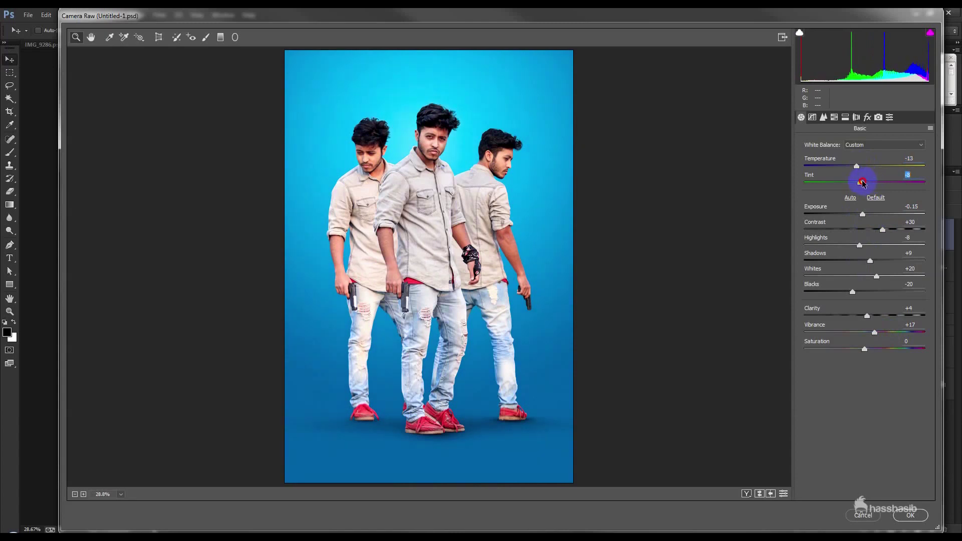
click(868, 119)
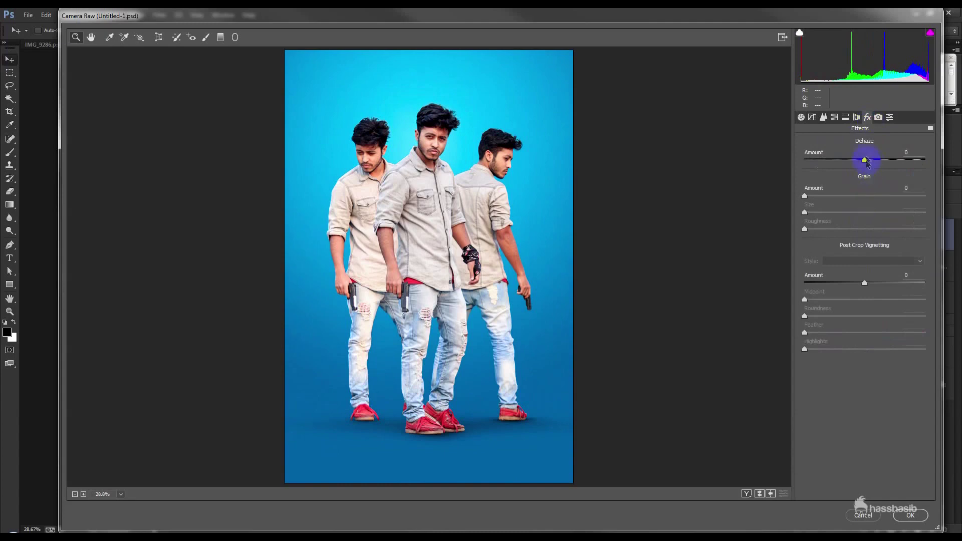
Add dehaze and a dark edge vignette, and slightly darken orange luminance in HSL
drag(870, 159, 877, 162)
drag(864, 283, 845, 282)
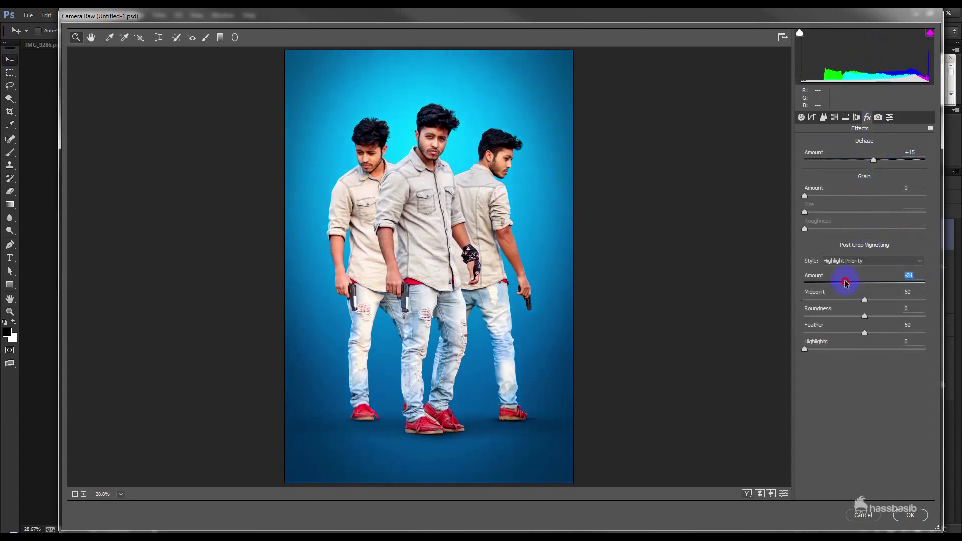
click(844, 119)
click(857, 157)
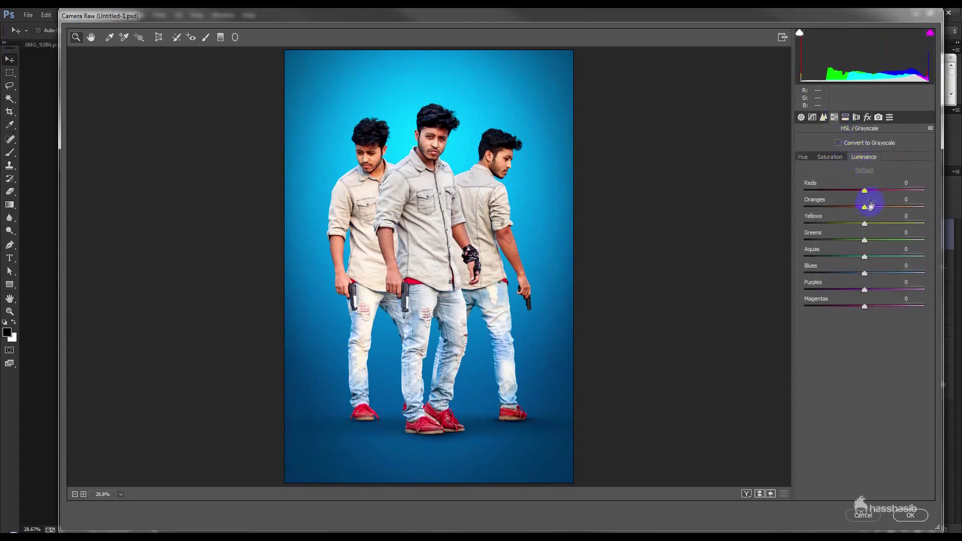
drag(877, 203, 873, 204)
click(831, 157)
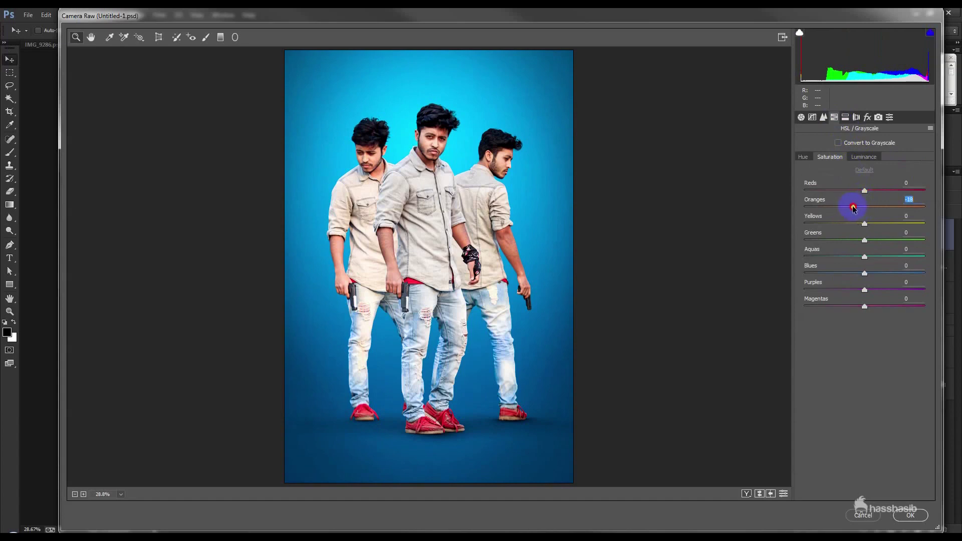
In the Basic panel, reduce contrast a little and brighten the shadows
click(801, 118)
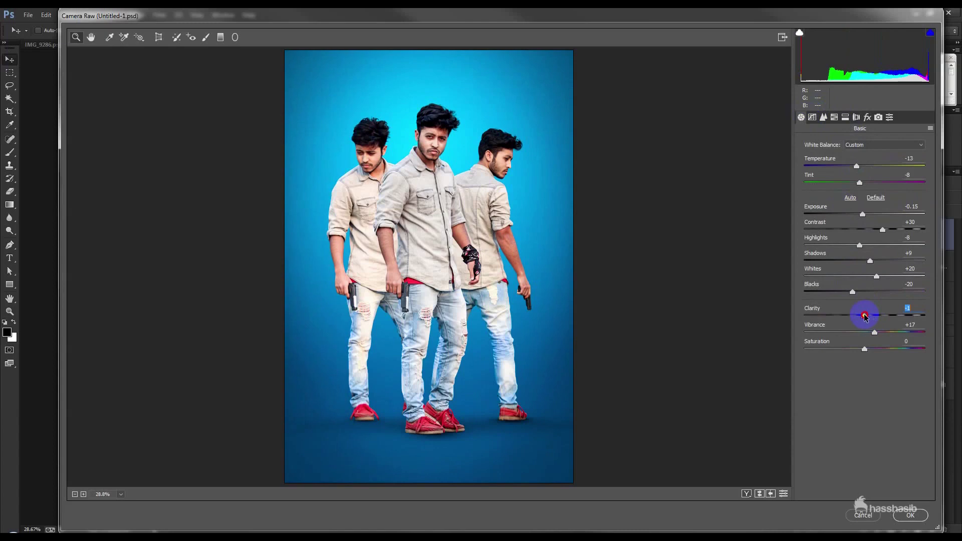
drag(886, 232, 870, 230)
click(824, 118)
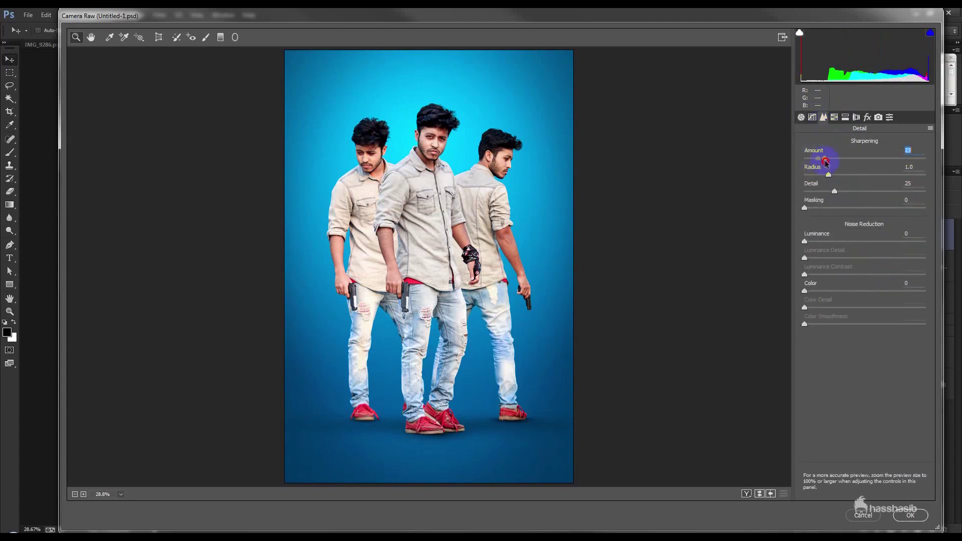
click(812, 118)
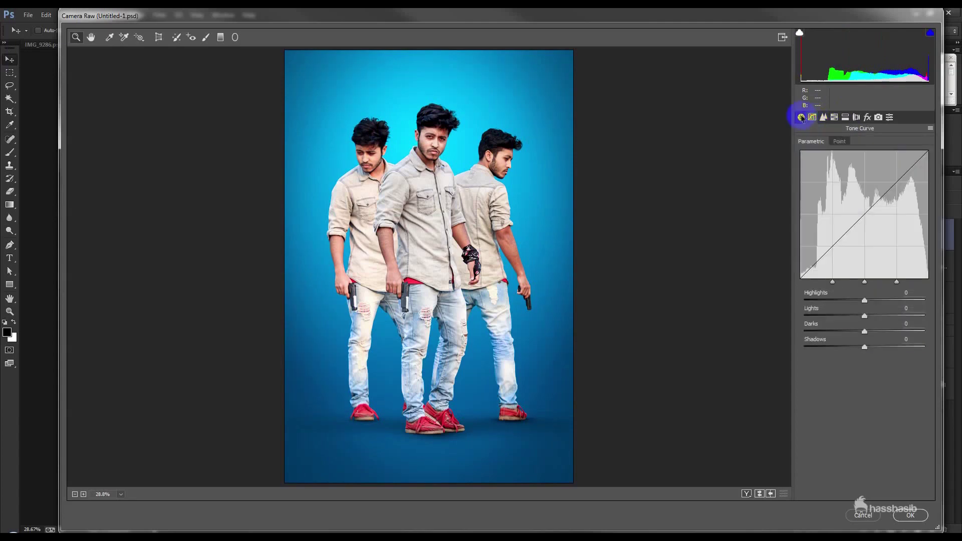
drag(870, 261, 878, 257)
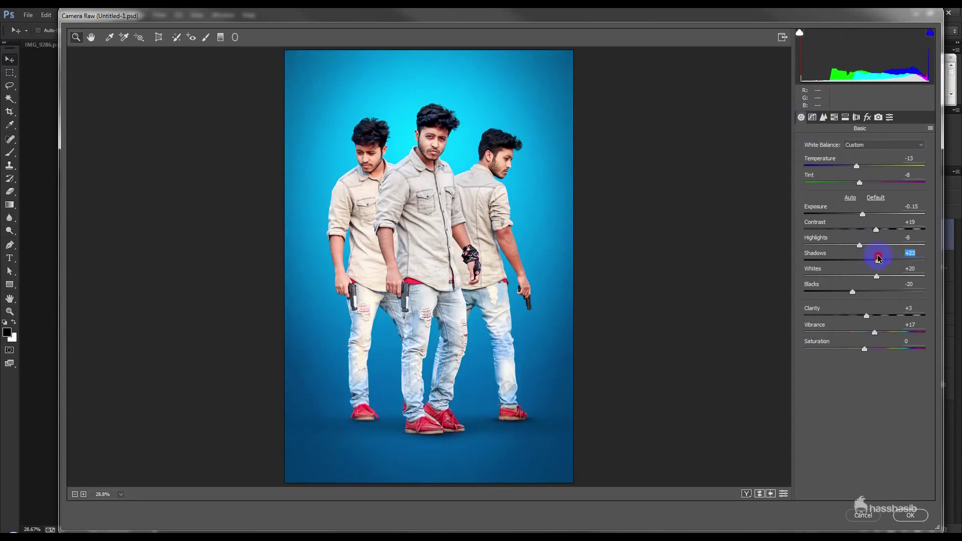
Set the tone curve to lights +5 and darks -13, then apply the Camera Raw grade
click(813, 118)
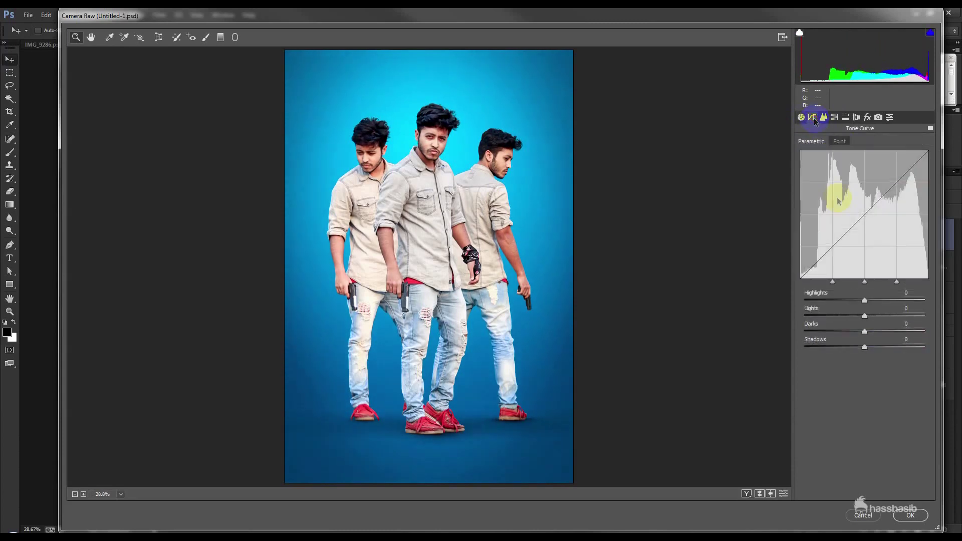
drag(865, 317, 869, 323)
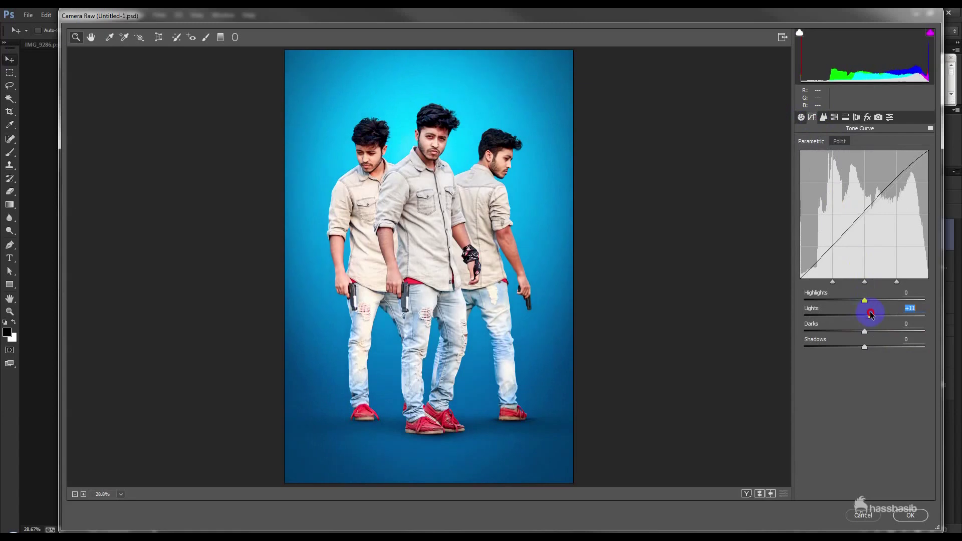
drag(865, 333, 845, 335)
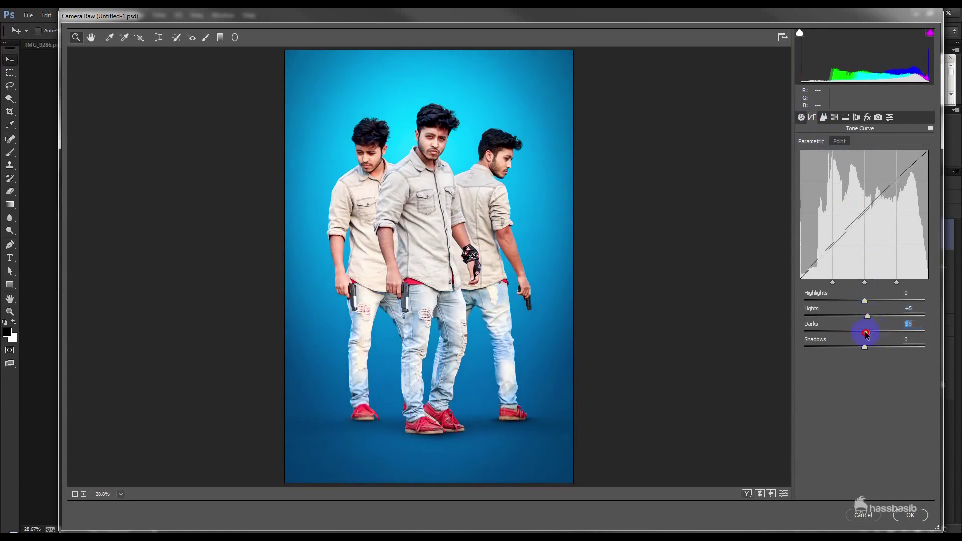
mouse_move(844, 334)
mouse_down()
mouse_move(870, 344)
mouse_move(851, 347)
mouse_up()
drag(847, 347, 863, 345)
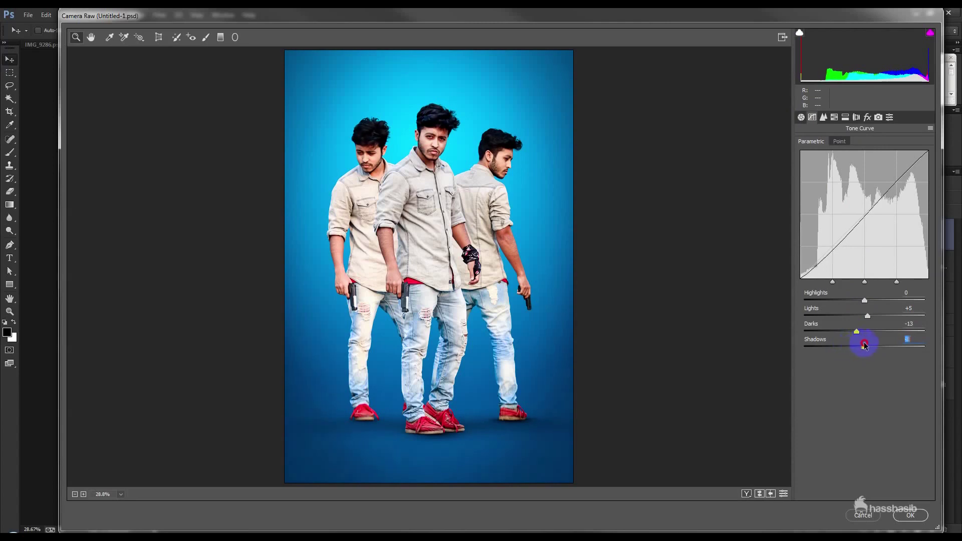
click(821, 143)
click(909, 520)
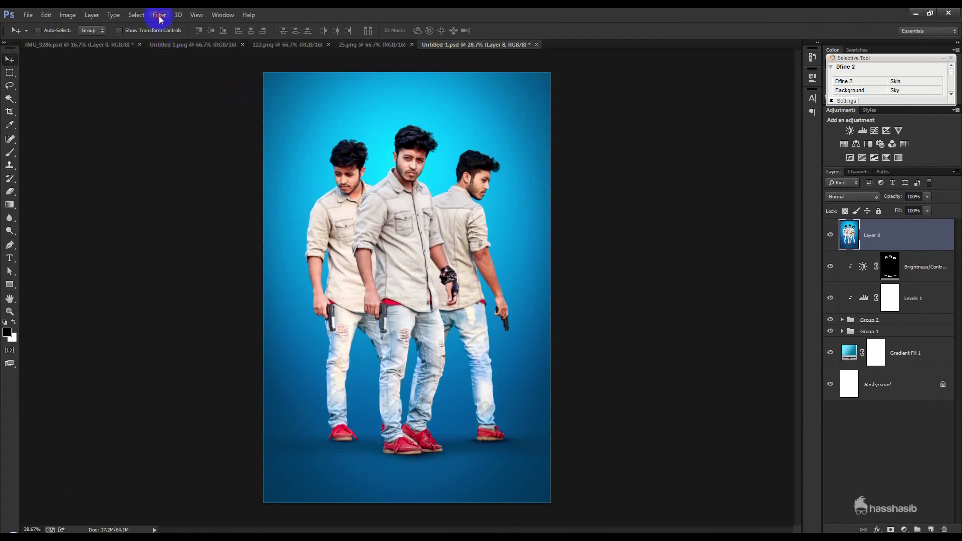
Apply Imagenomic Portraiture with its Default settings to Layer 8, then launch Color Efex Pro 4
click(159, 15)
click(310, 286)
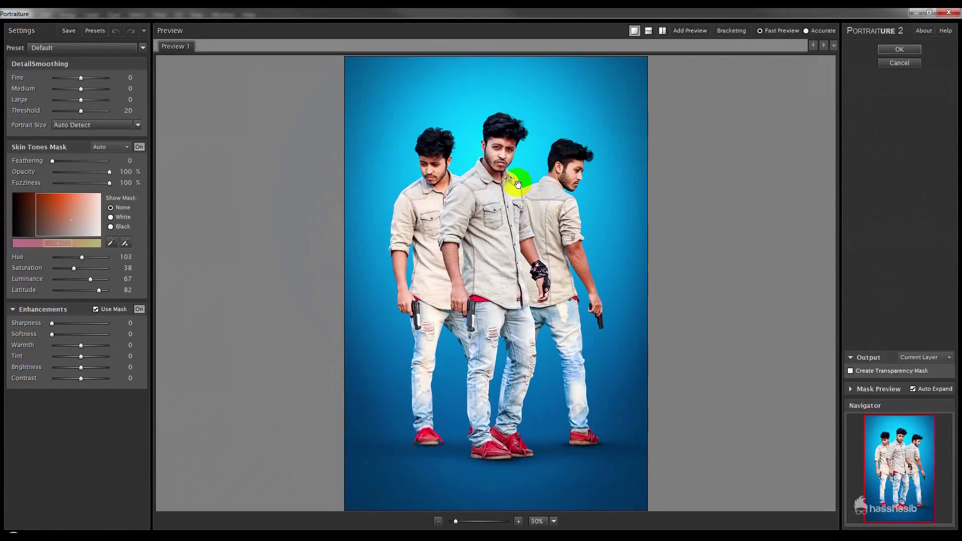
click(889, 49)
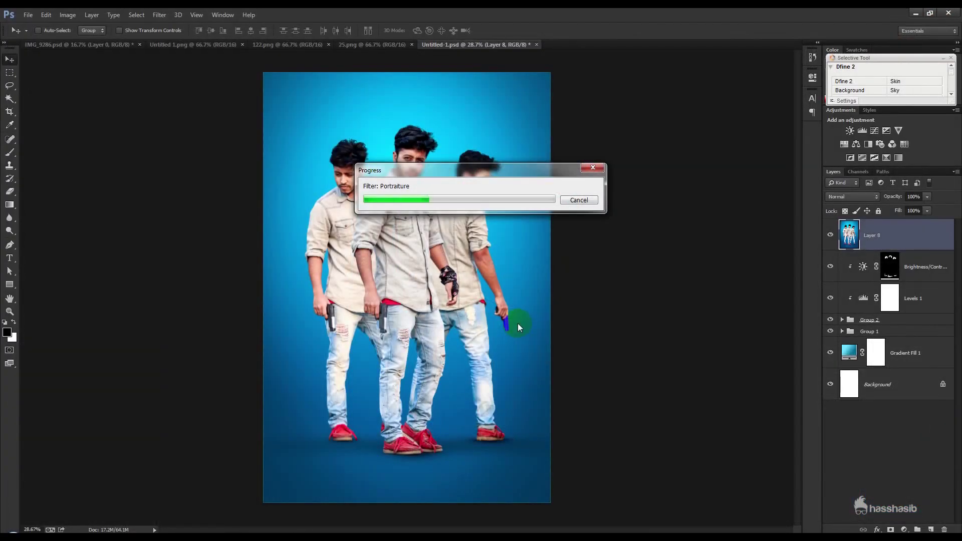
click(160, 15)
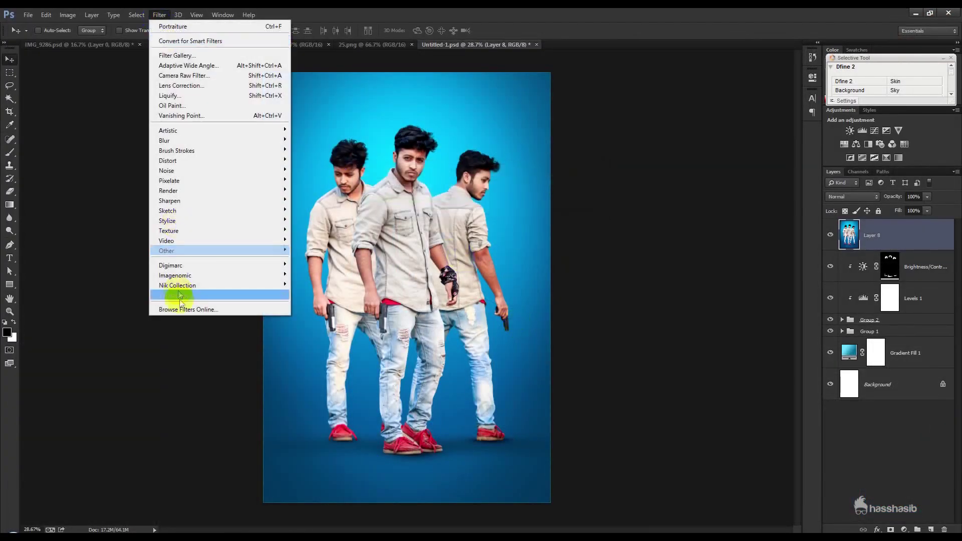
mouse_move(177, 286)
click(318, 300)
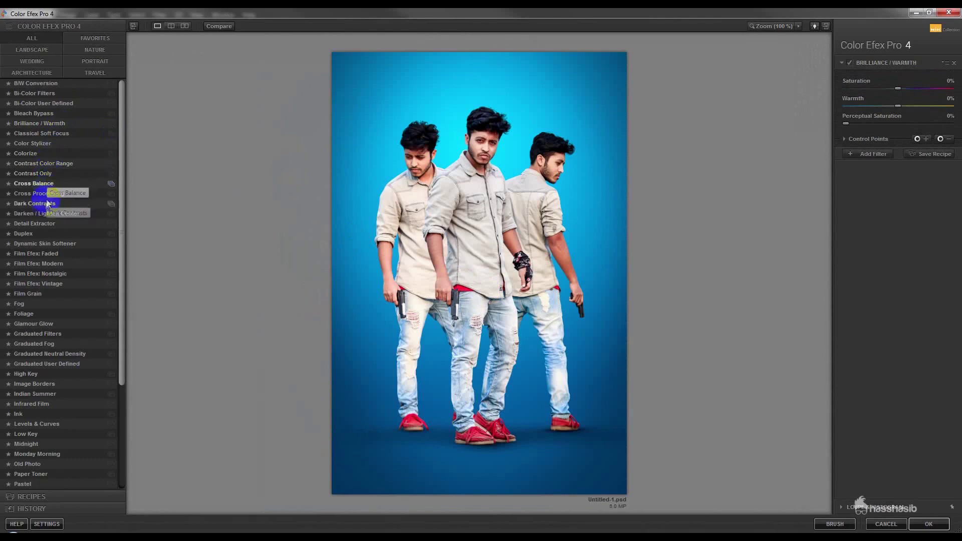
Add Detail Extractor at about 26% strength, contrast 15%, saturation 17%, then add a Foliage slot
click(31, 226)
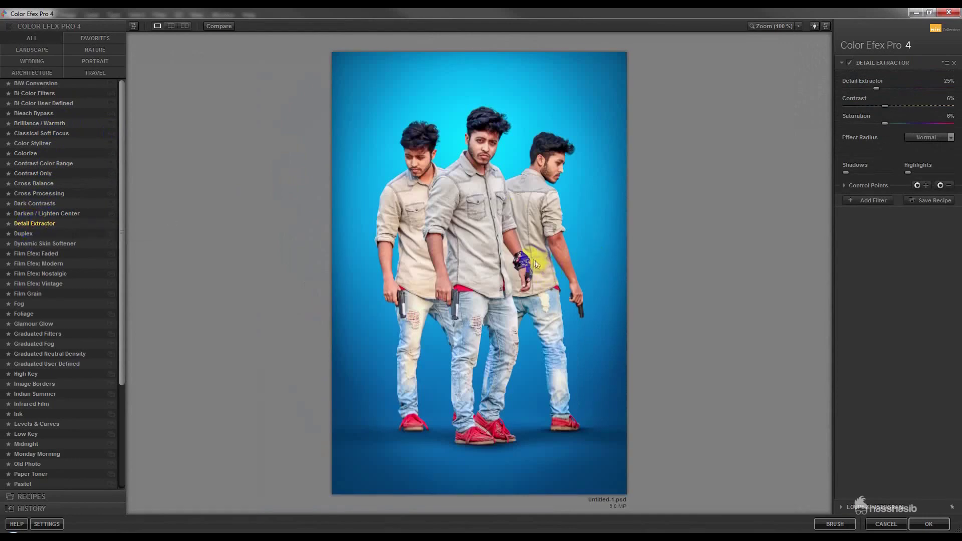
drag(884, 123, 897, 124)
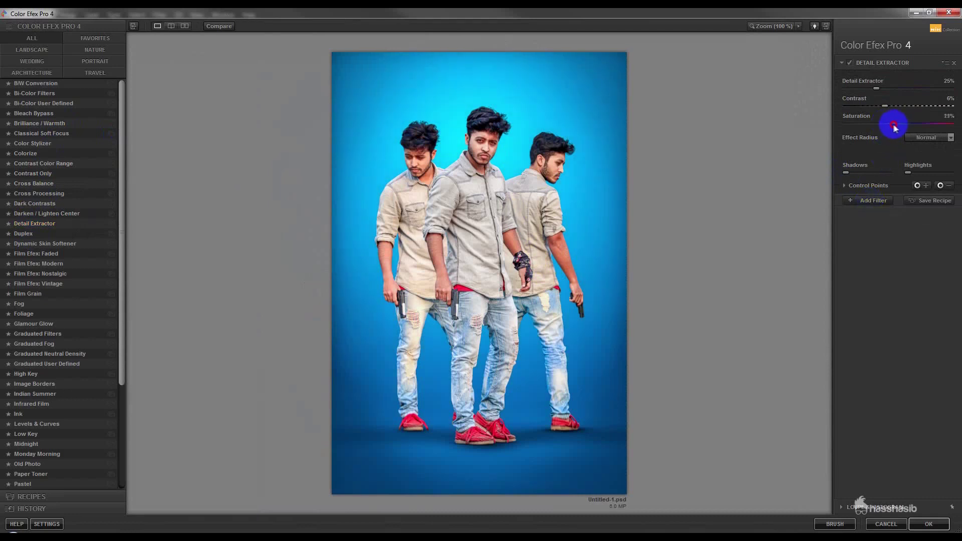
drag(884, 106, 898, 111)
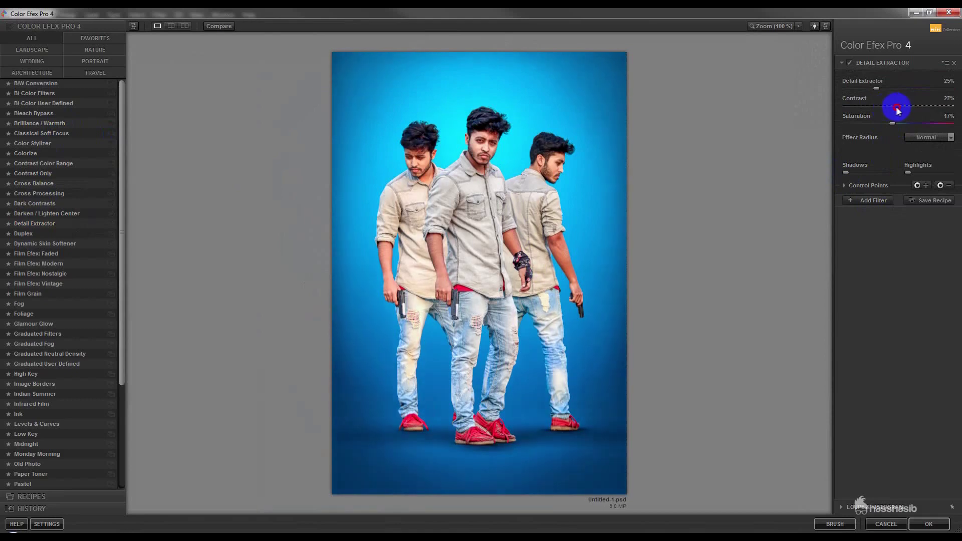
click(876, 89)
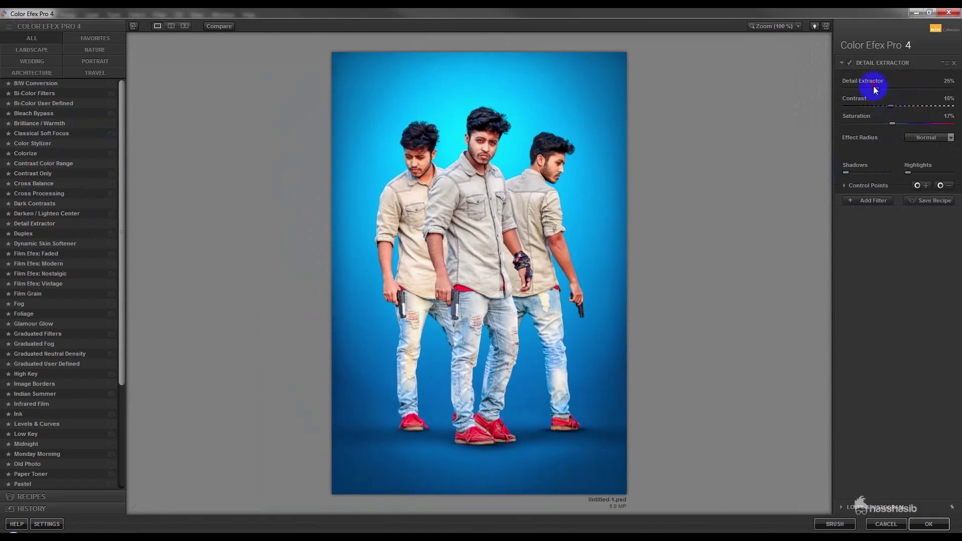
drag(884, 91, 877, 91)
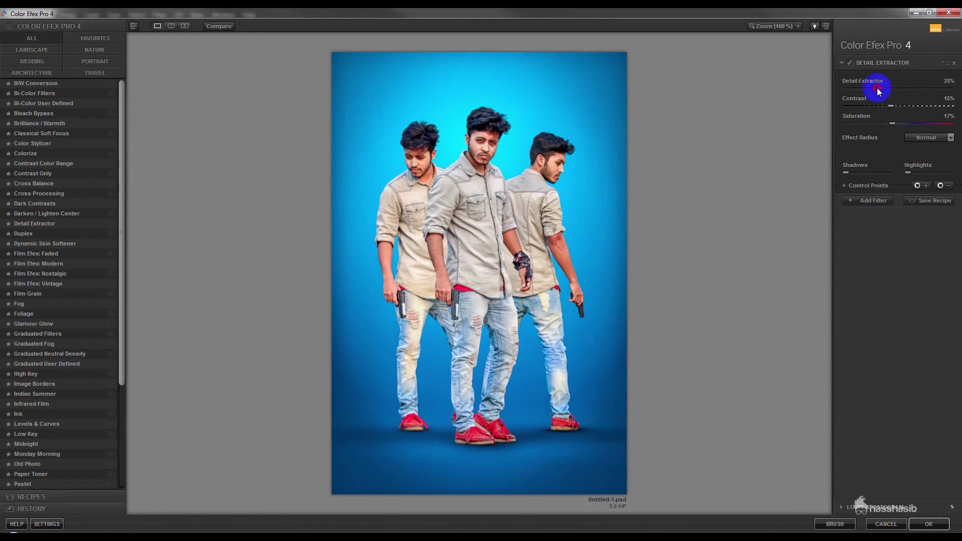
click(880, 200)
click(32, 315)
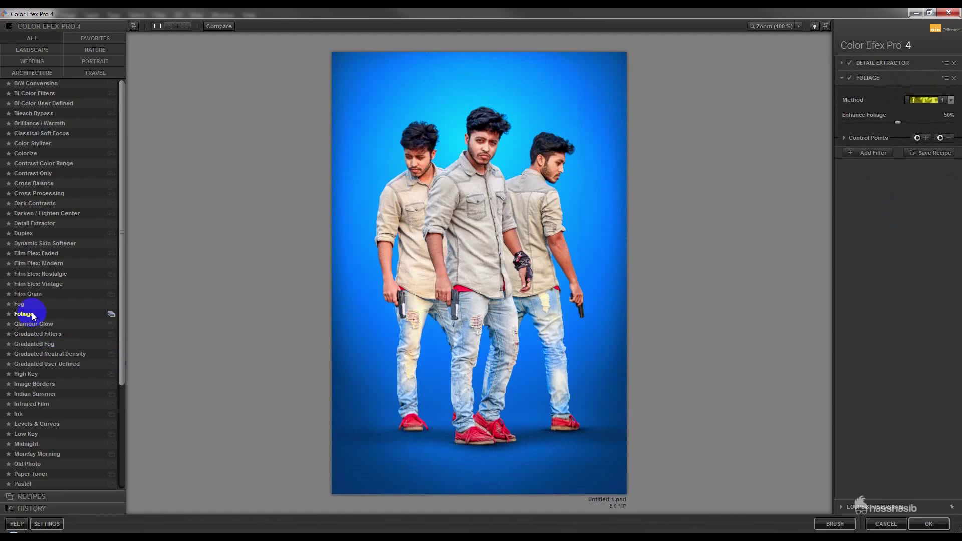
After trying several filters, set the second slot to Ink at 9% strength and add a third slot
click(22, 295)
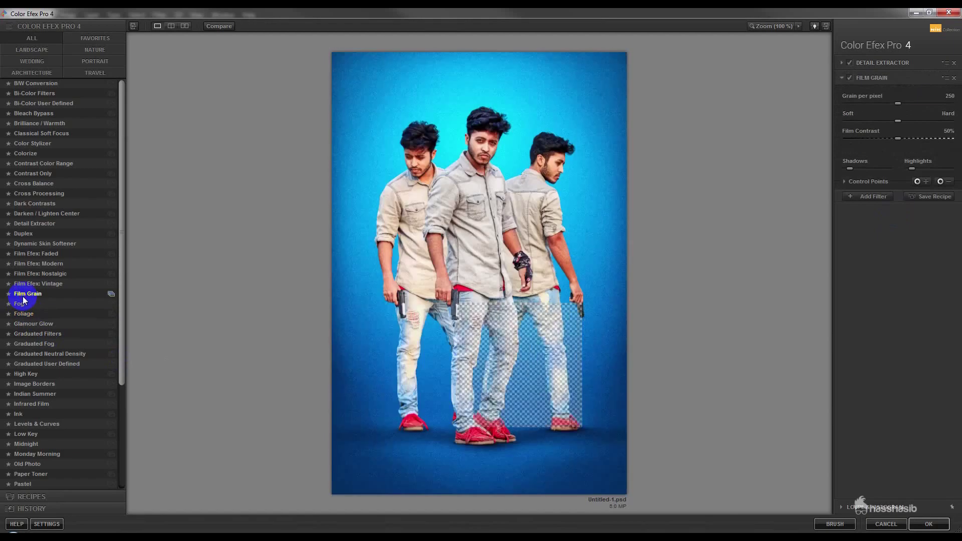
click(31, 243)
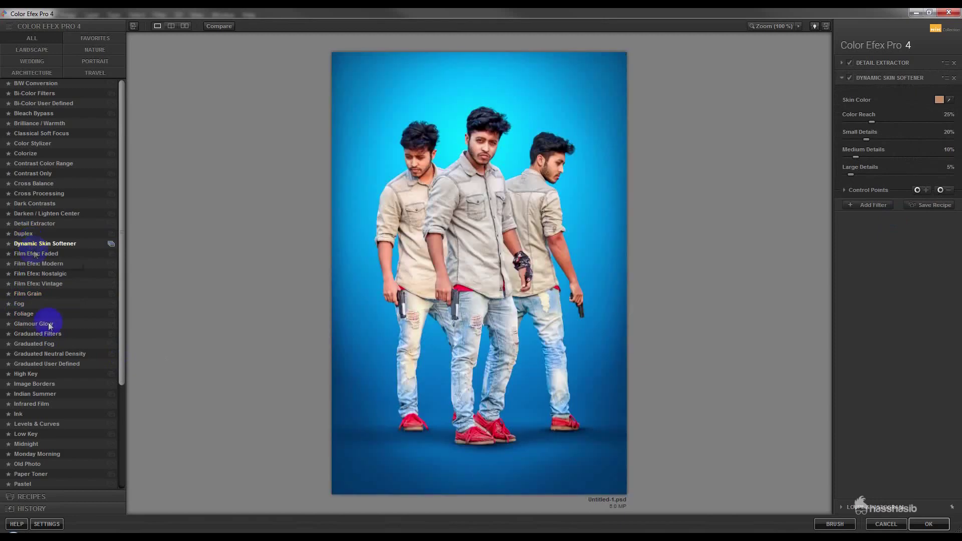
click(30, 324)
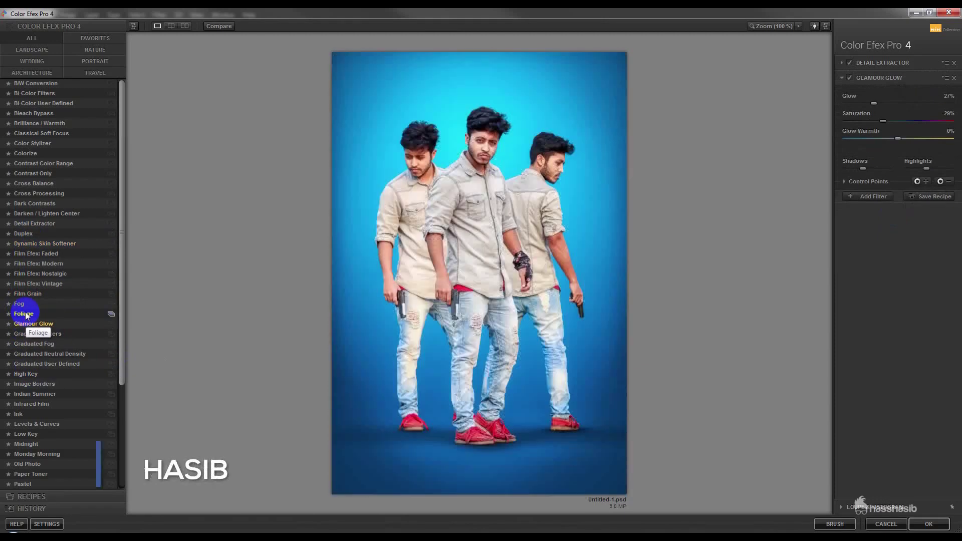
click(24, 314)
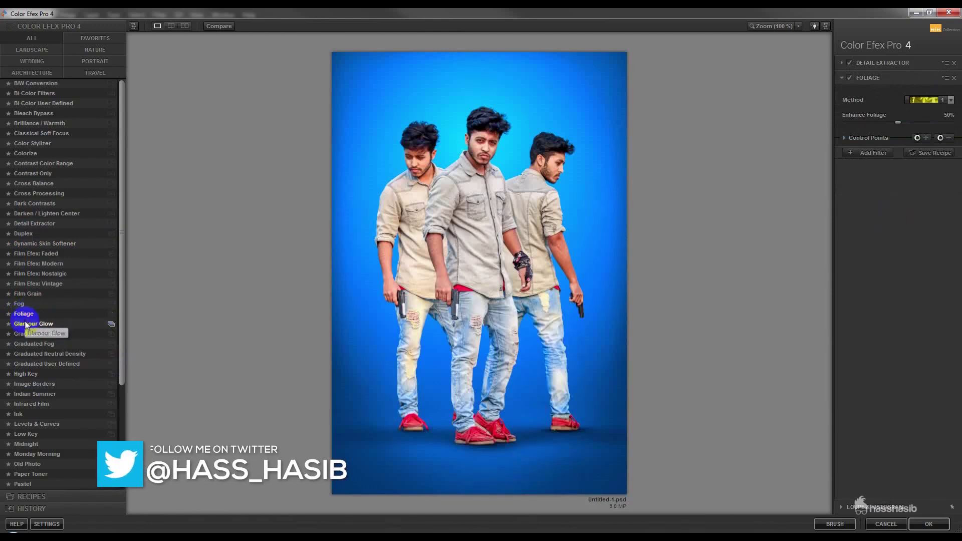
click(27, 325)
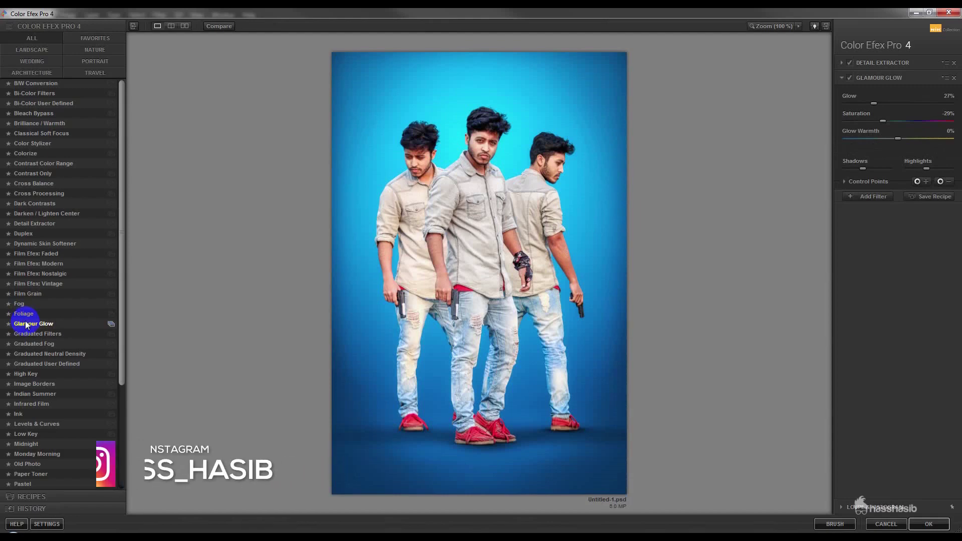
click(19, 415)
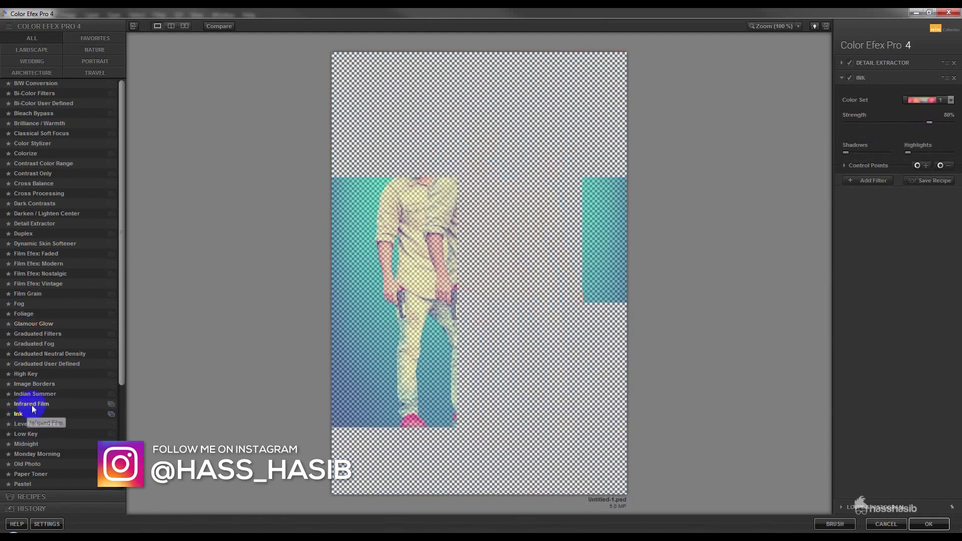
click(31, 405)
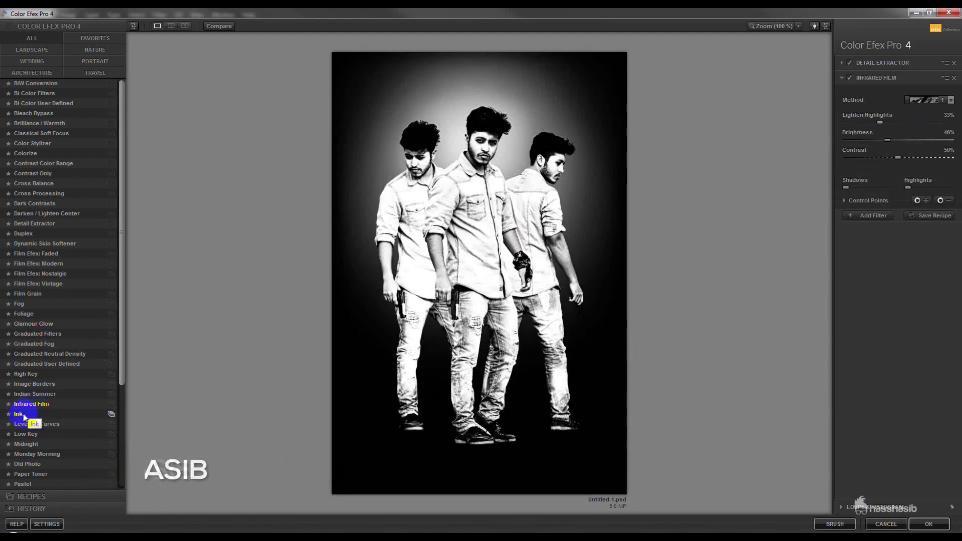
click(18, 414)
drag(929, 127, 854, 127)
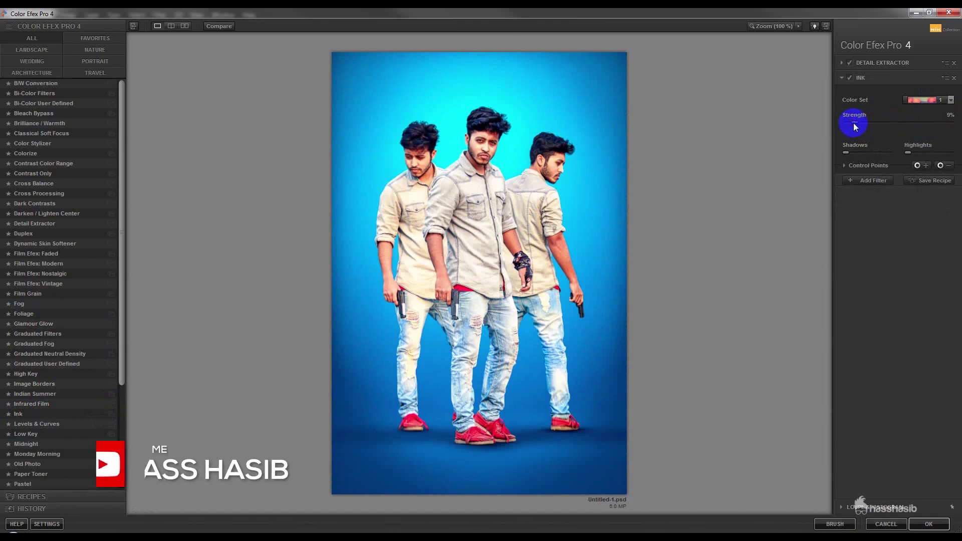
click(857, 180)
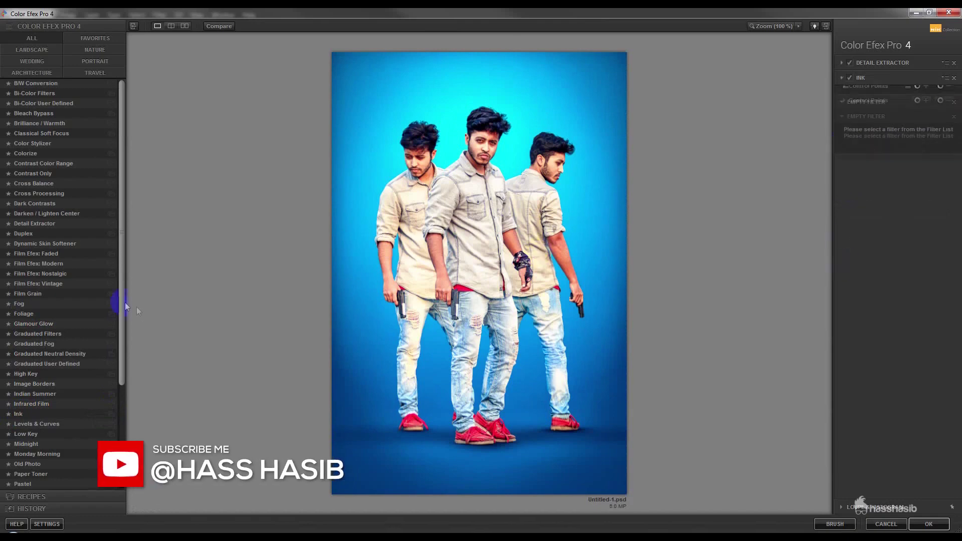
Try Tonal Contrast, Solarization and Remove Color Cast, then settle on Vignette Filter for the third slot
scroll(115, 386, down, 5)
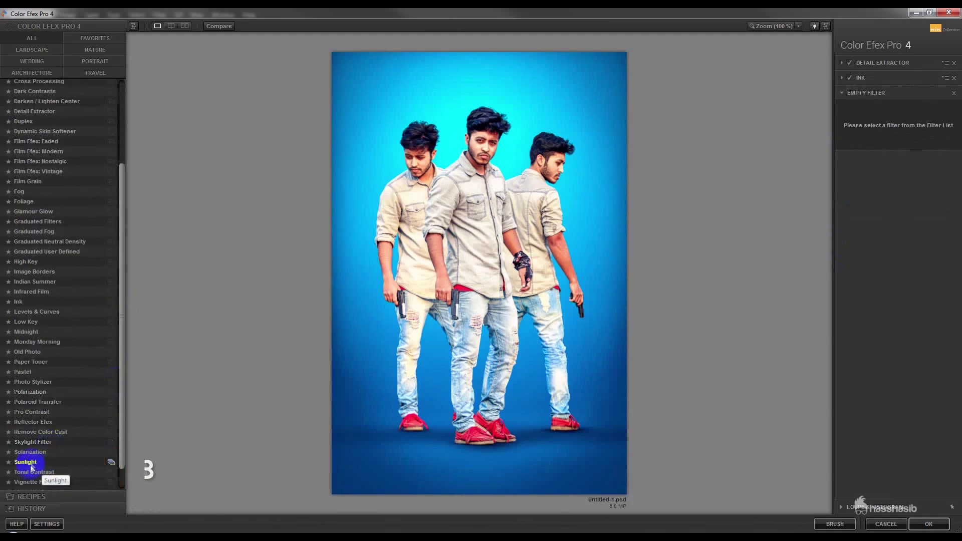
click(31, 472)
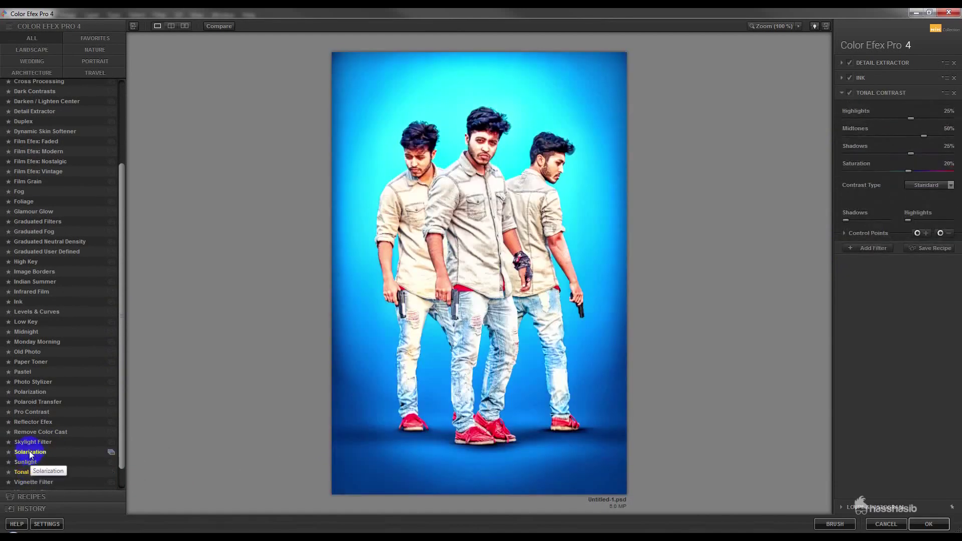
click(30, 452)
click(25, 433)
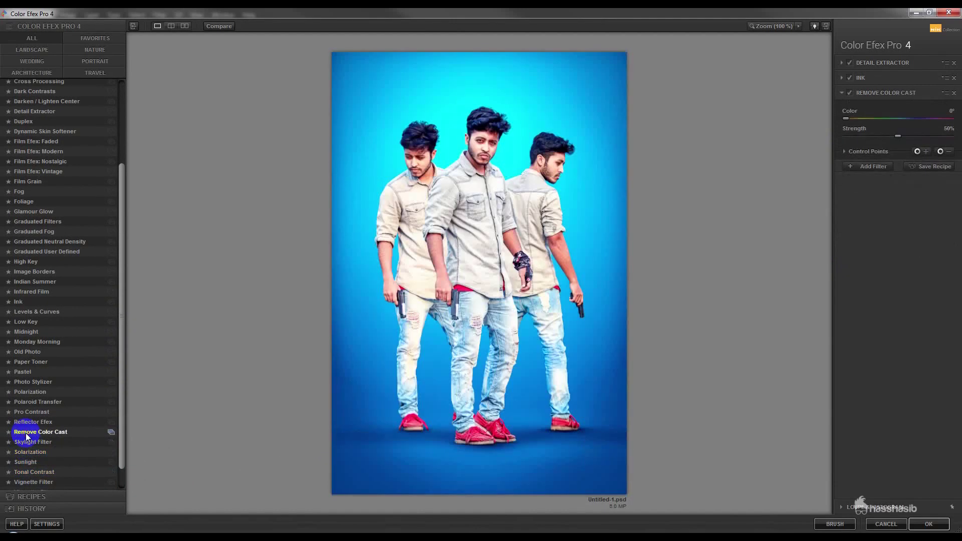
click(37, 484)
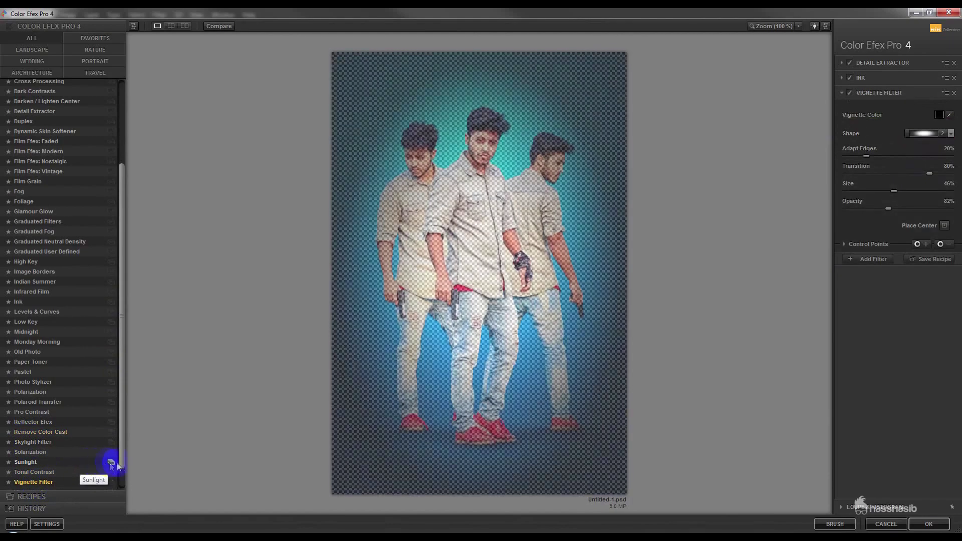
Browse the recipes, decline the Warm Sunset recipe to keep the current filters, and close Recipes
click(47, 495)
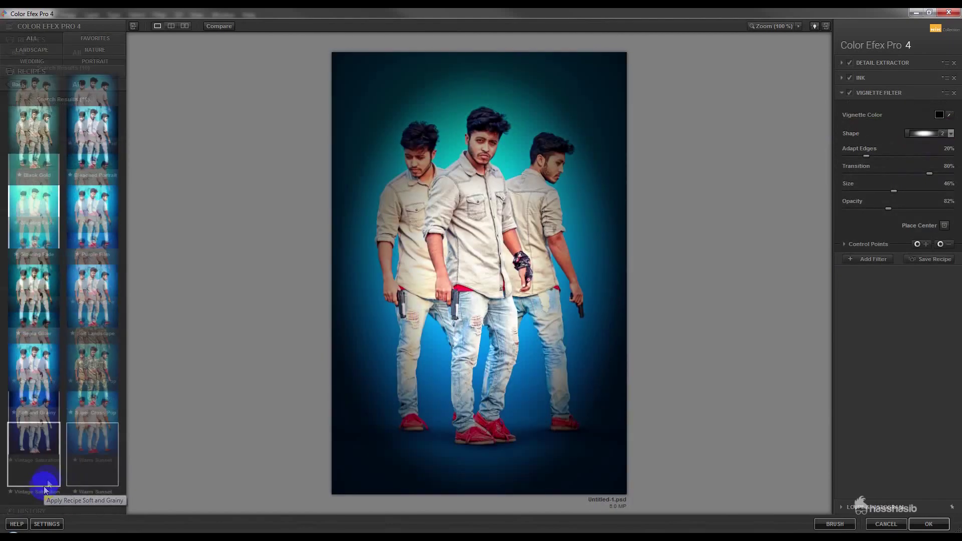
click(14, 52)
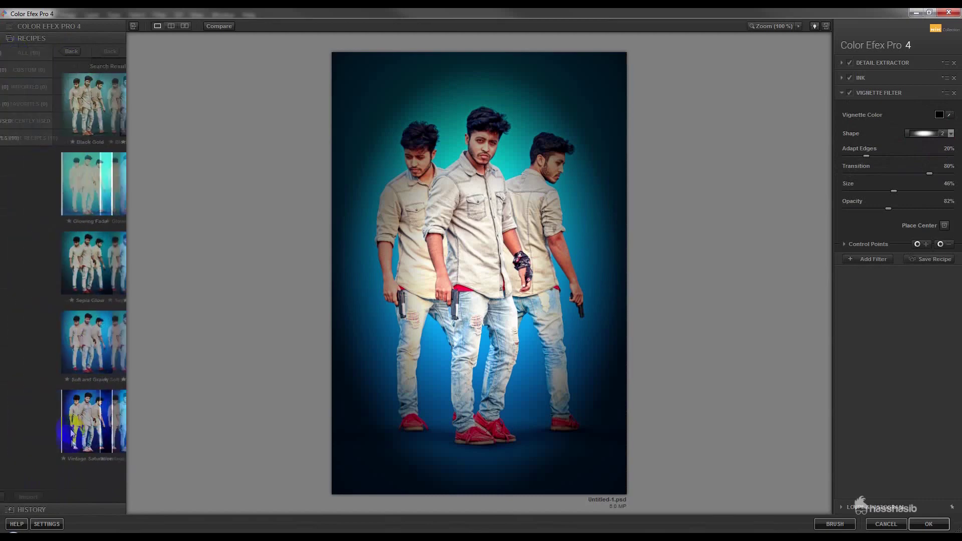
click(68, 53)
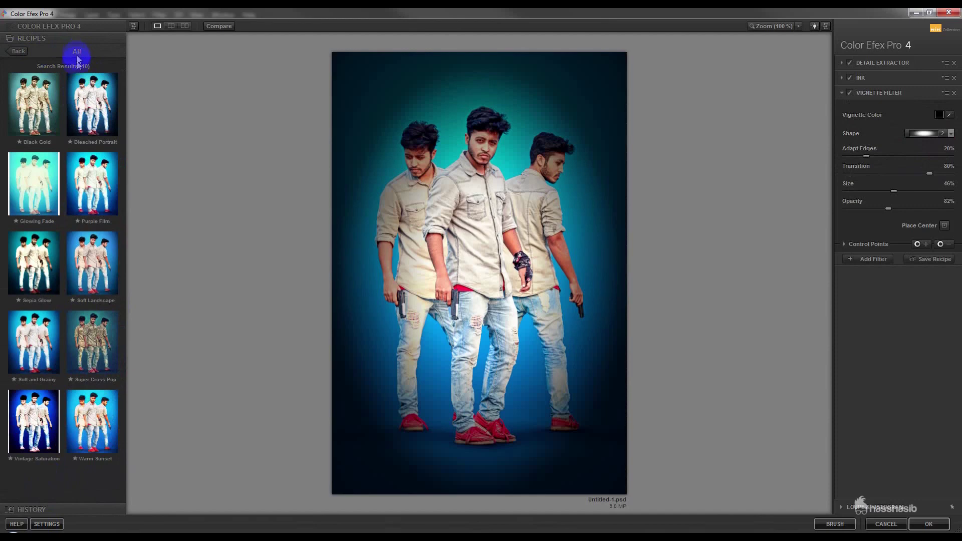
click(98, 424)
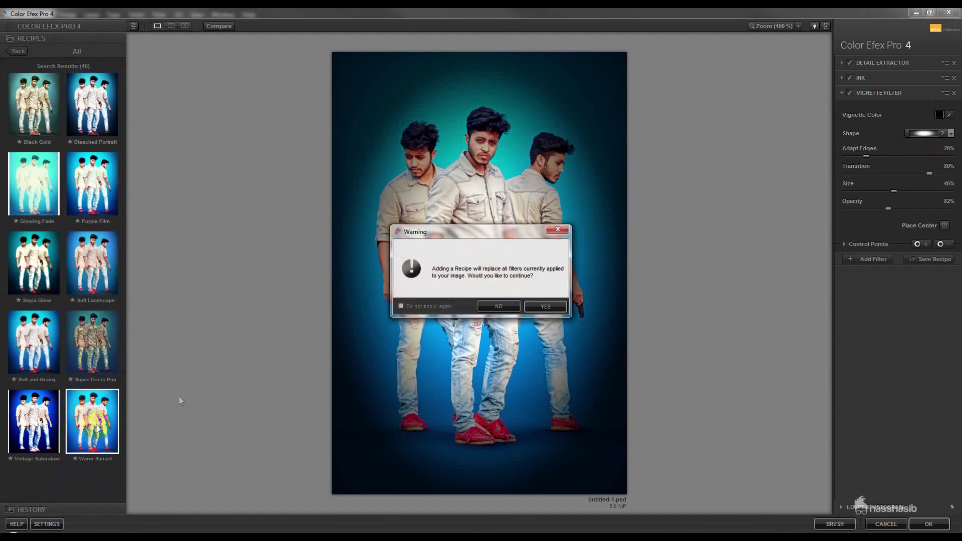
click(499, 306)
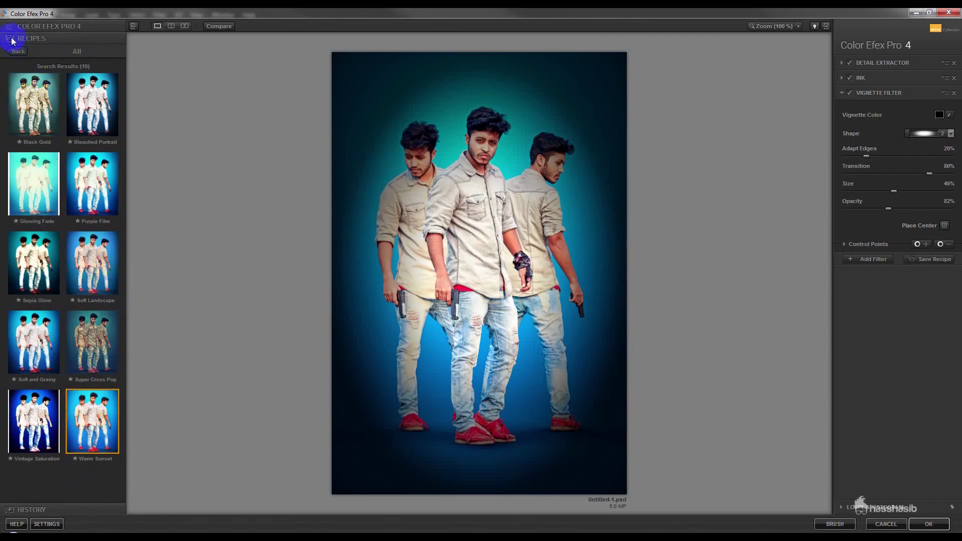
click(32, 39)
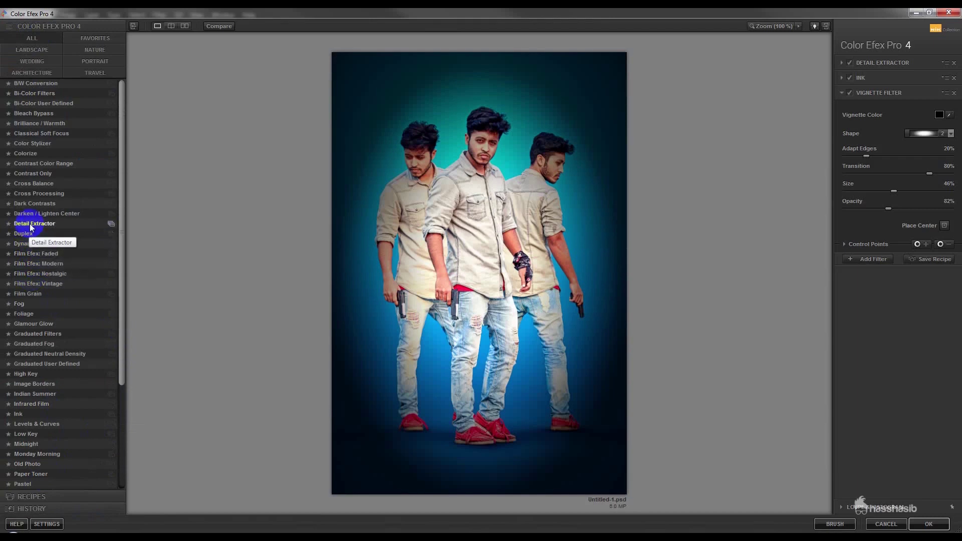
Replace the third filter with Dynamic Skin Softener, apply the stack, and rerun it with Ctrl+F
click(40, 173)
click(40, 164)
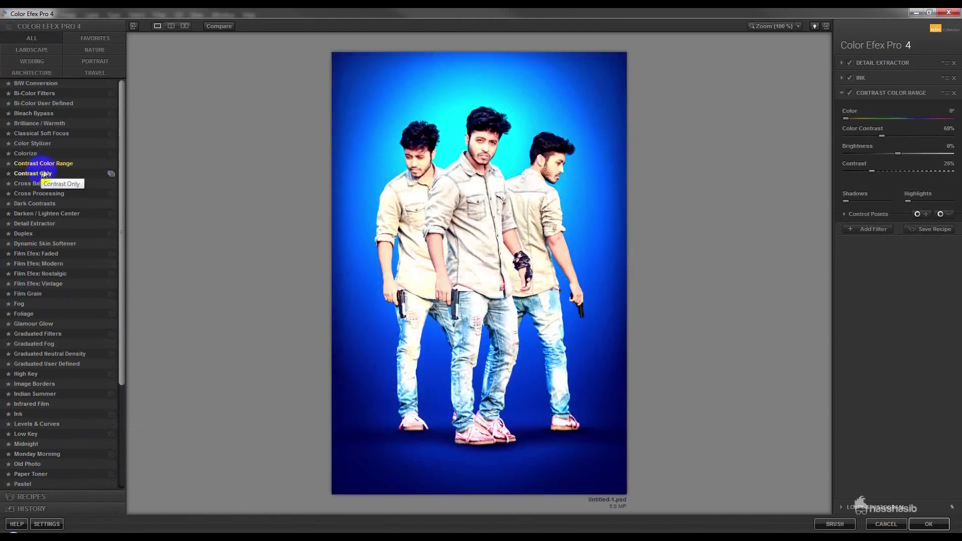
click(35, 154)
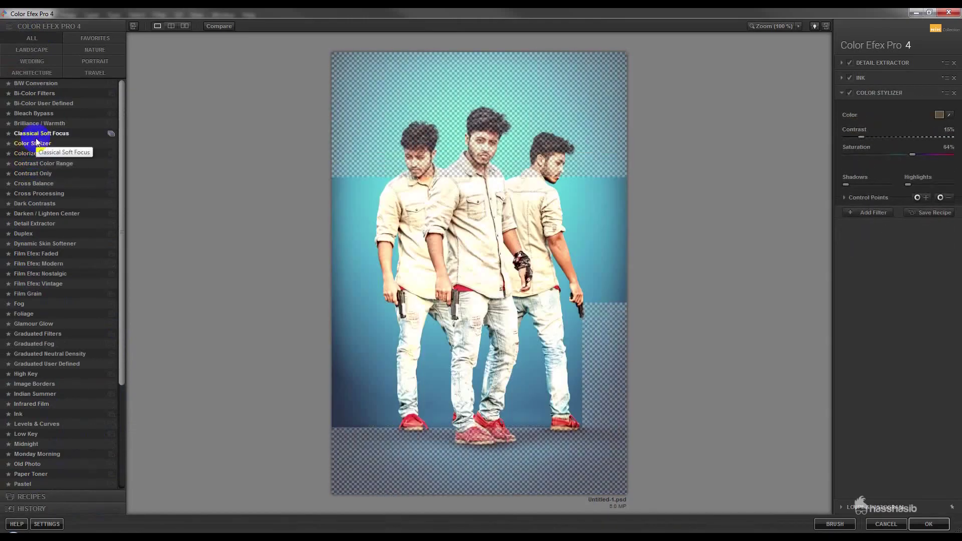
click(39, 112)
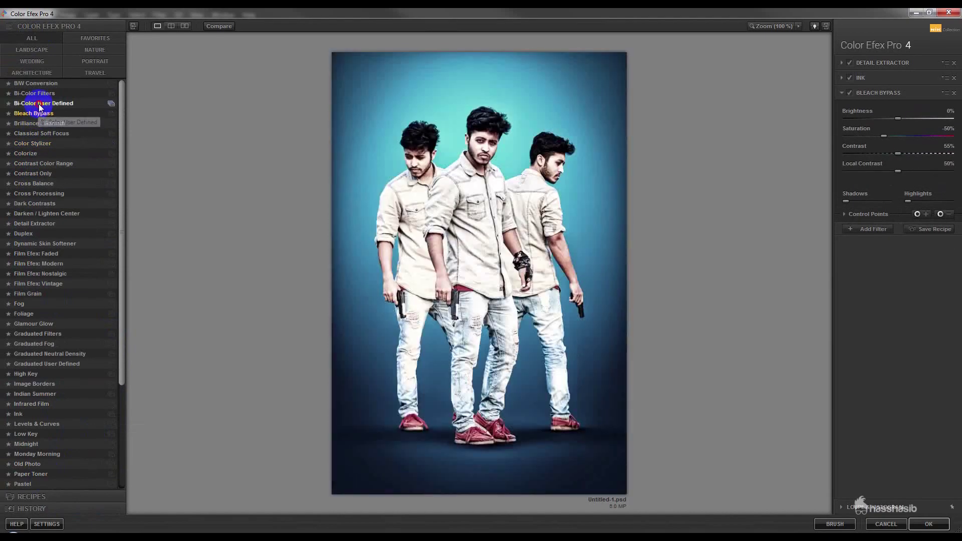
click(40, 103)
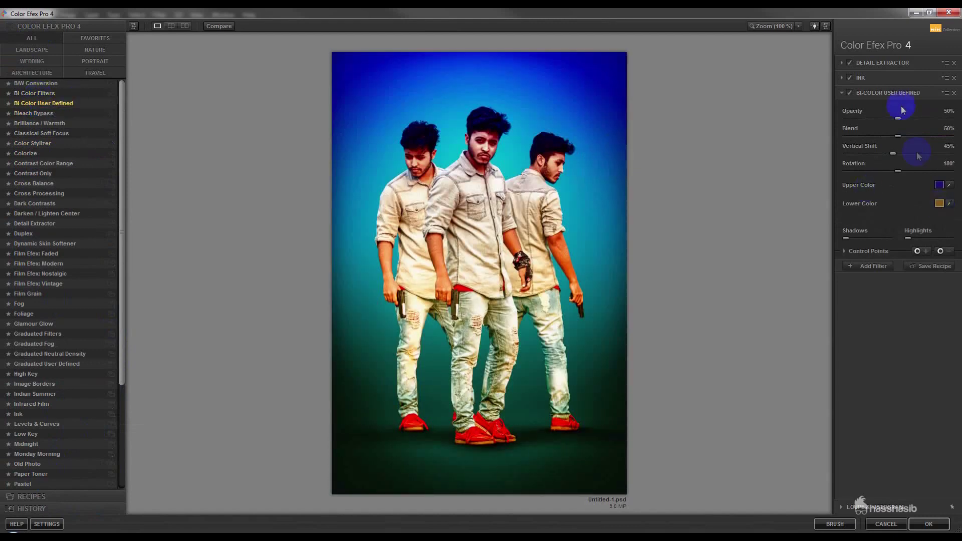
click(38, 243)
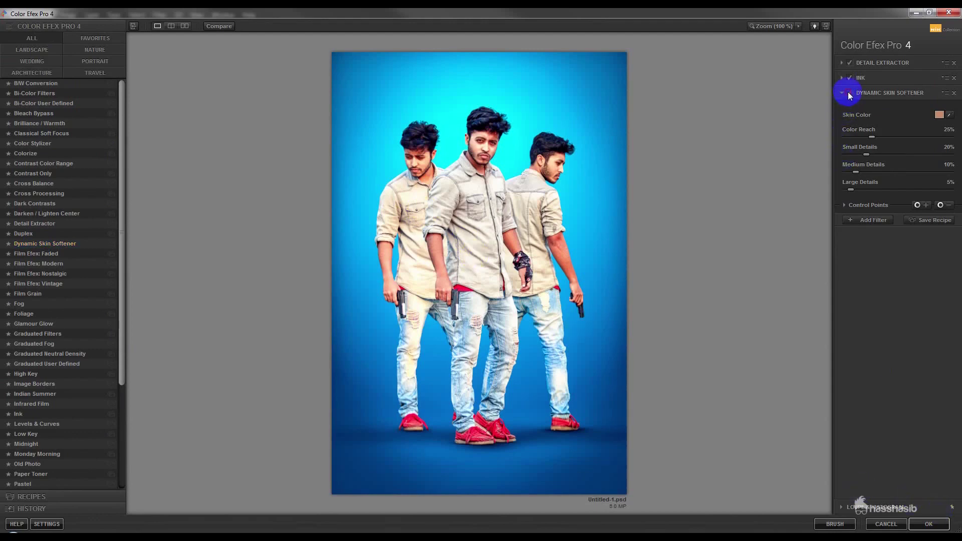
click(928, 523)
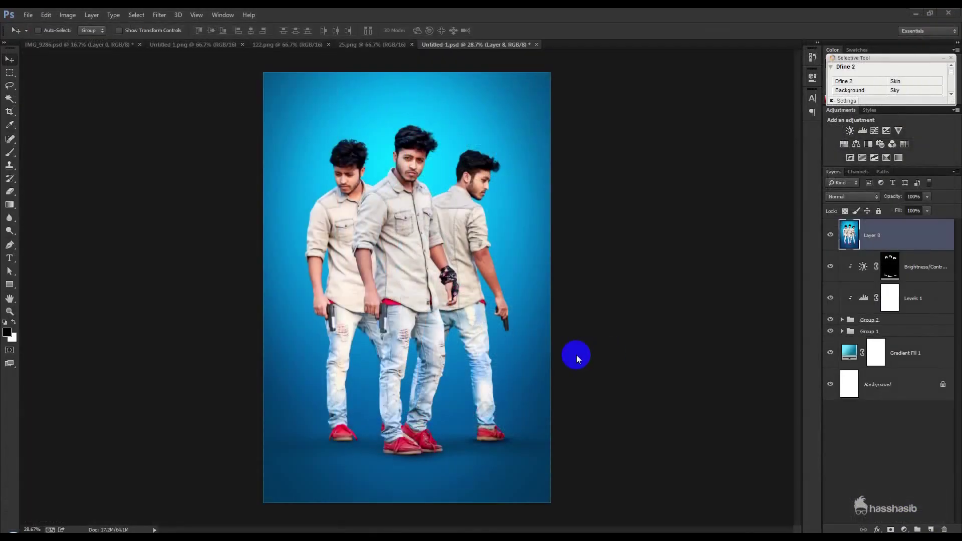
key(ctrl+f)
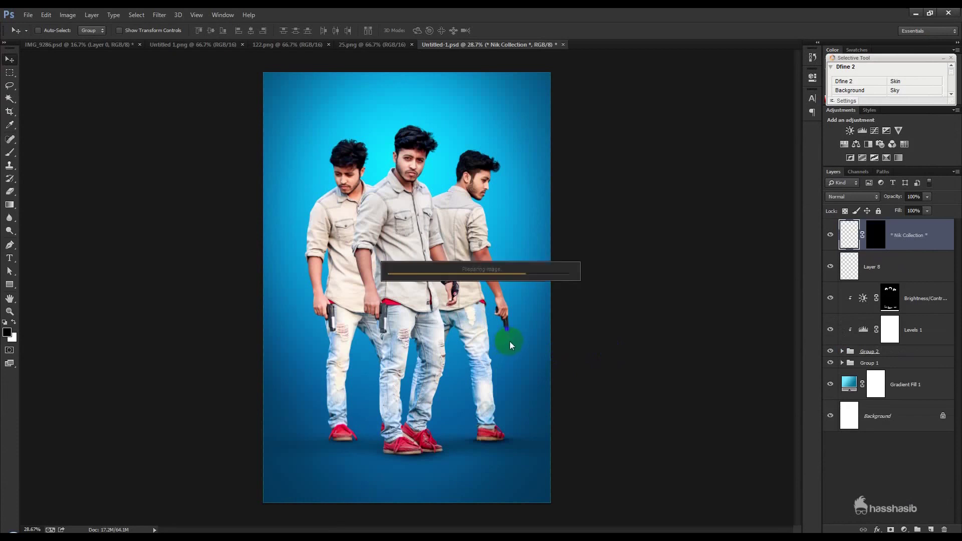
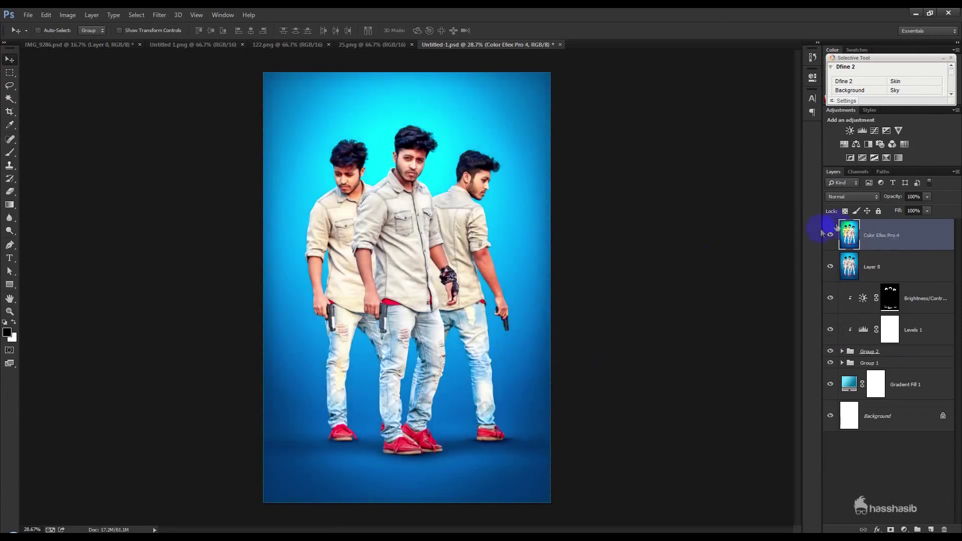
Duplicate the Color Efex Pro 4 layer and cool its Camera Raw white balance, lowering Temperature and raising Tint
click(155, 20)
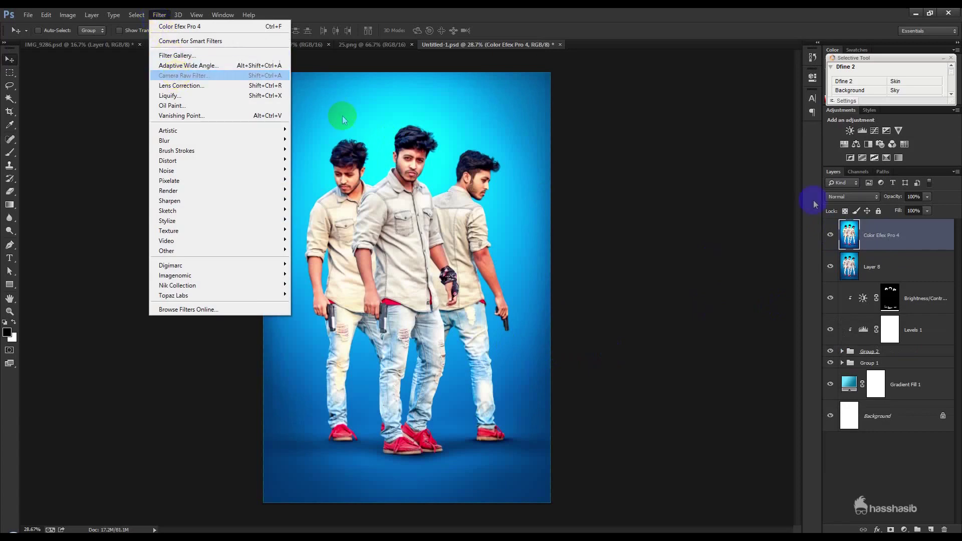
click(877, 235)
key(ctrl+j)
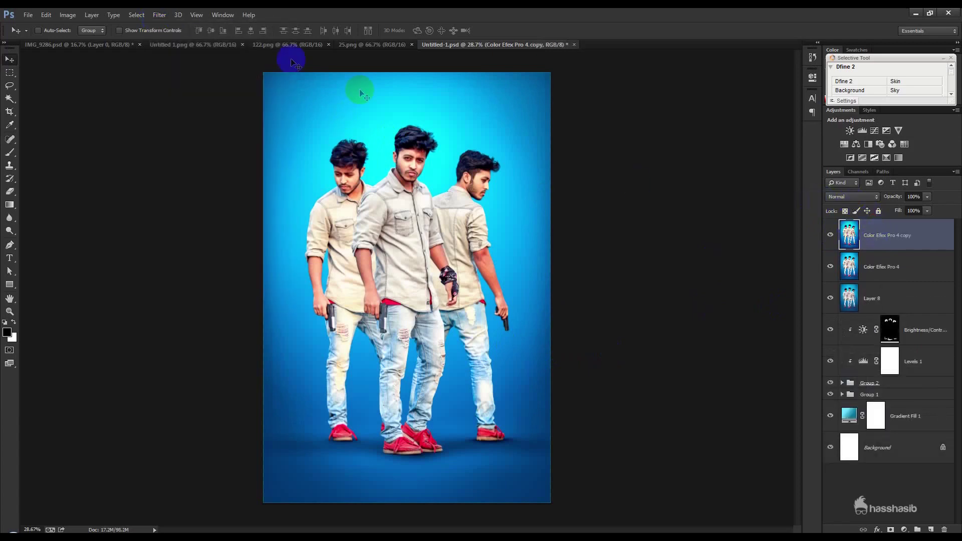
click(159, 15)
click(177, 75)
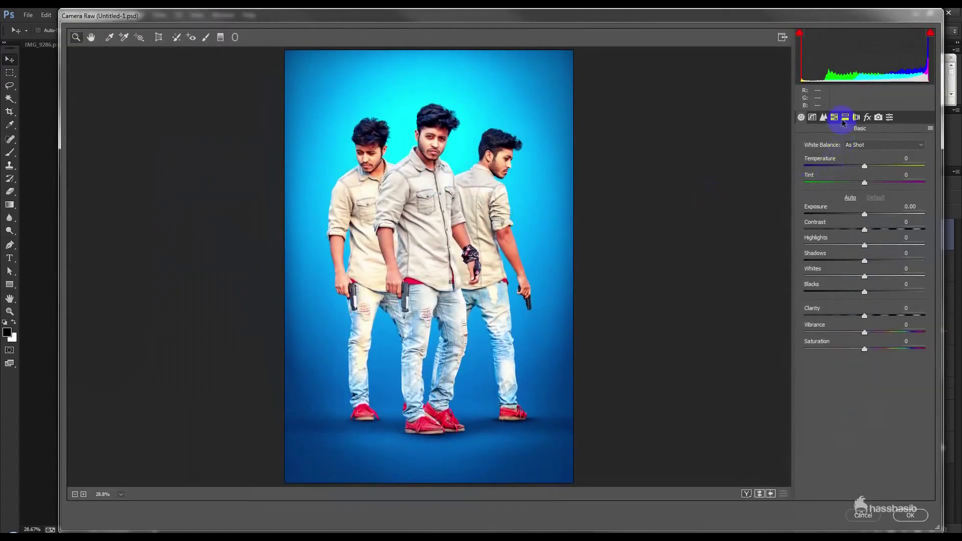
drag(864, 167, 858, 167)
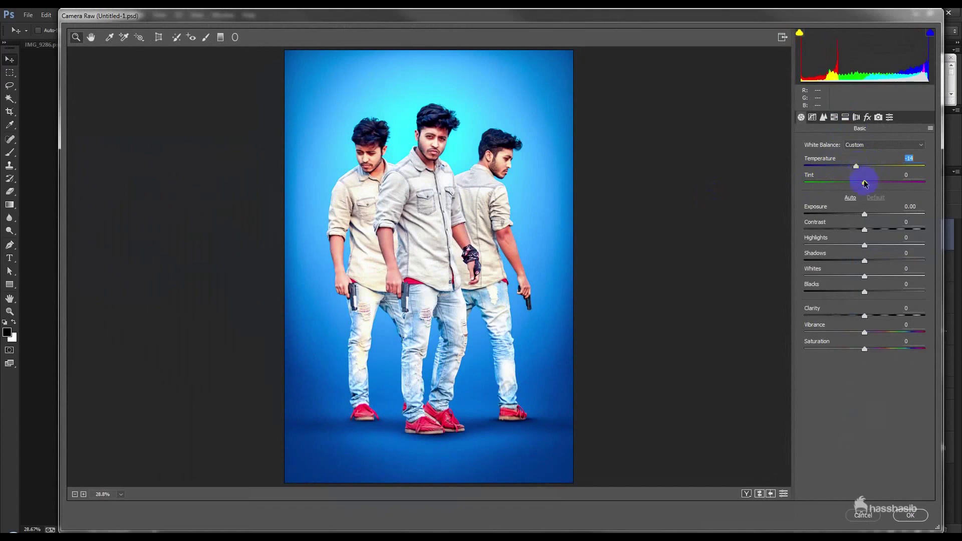
drag(860, 183, 867, 182)
Shift the HSL hues: reds −8, oranges +18, yellows slightly adjusted
click(823, 116)
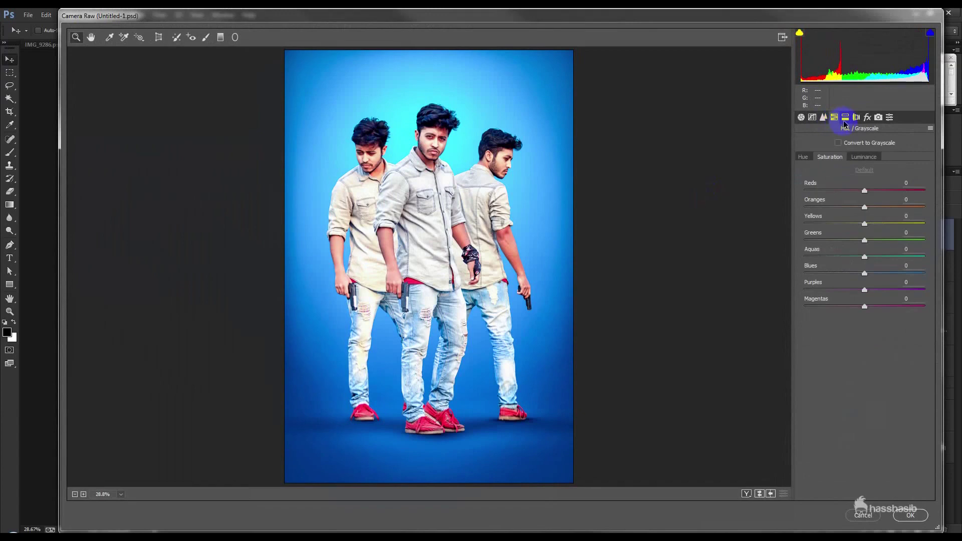
click(804, 157)
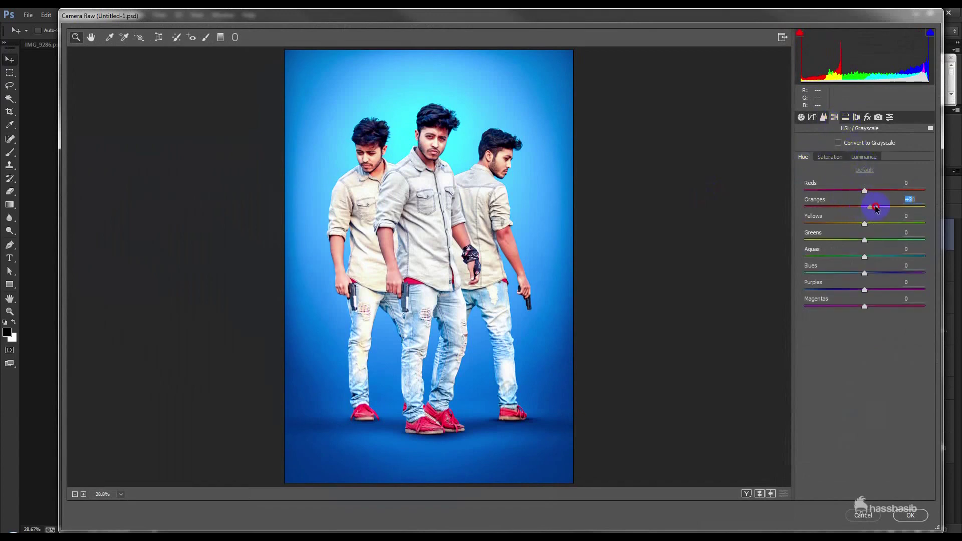
drag(875, 206, 888, 210)
drag(880, 210, 858, 191)
mouse_move(864, 224)
mouse_down()
mouse_move(834, 220)
mouse_move(866, 221)
mouse_move(856, 224)
mouse_up()
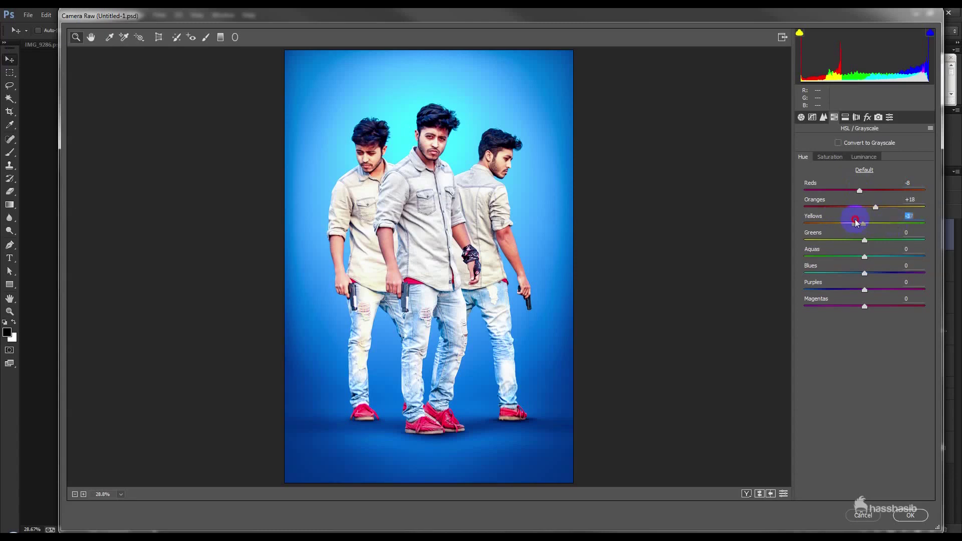
click(831, 157)
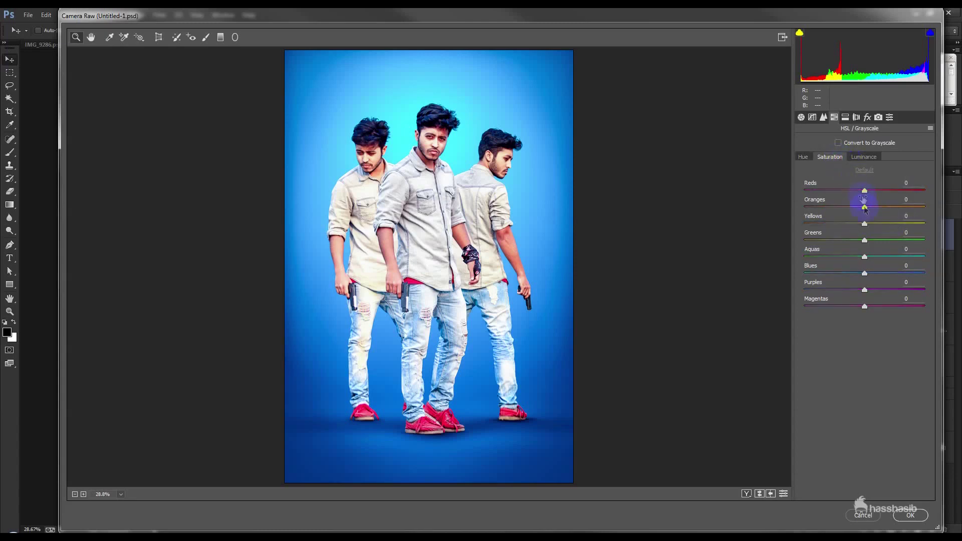
Raise red and orange saturation, brighten oranges to +7 luminance and darken the reds
drag(881, 194, 896, 194)
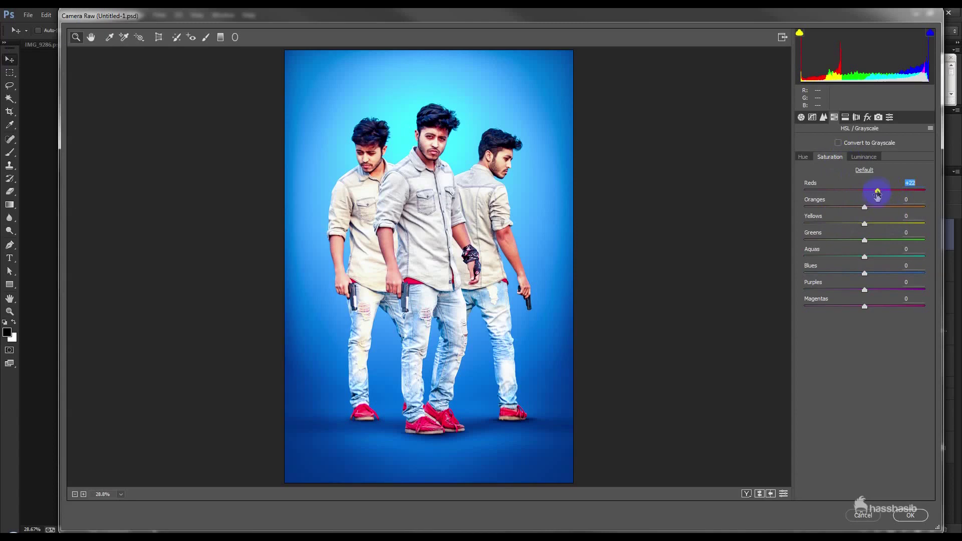
drag(865, 208, 880, 208)
click(864, 157)
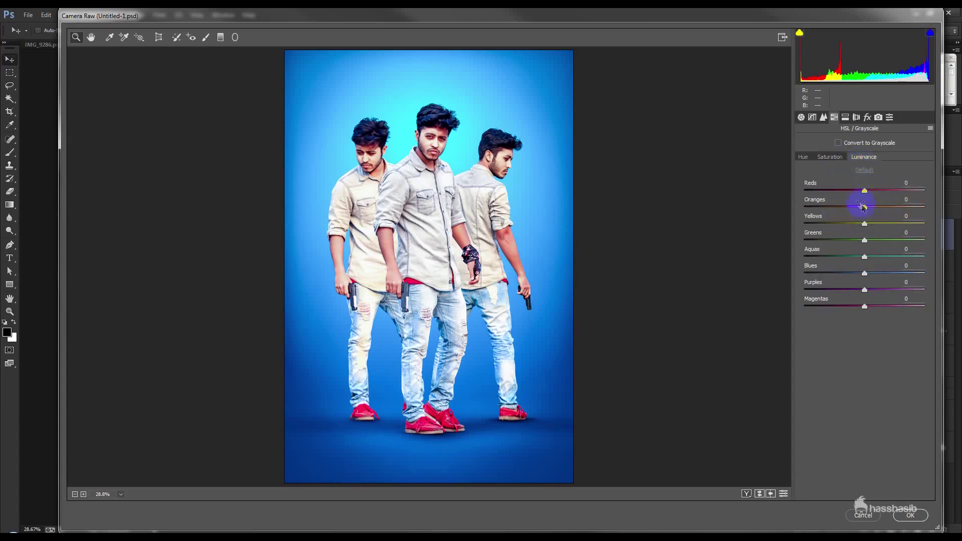
drag(854, 209, 868, 205)
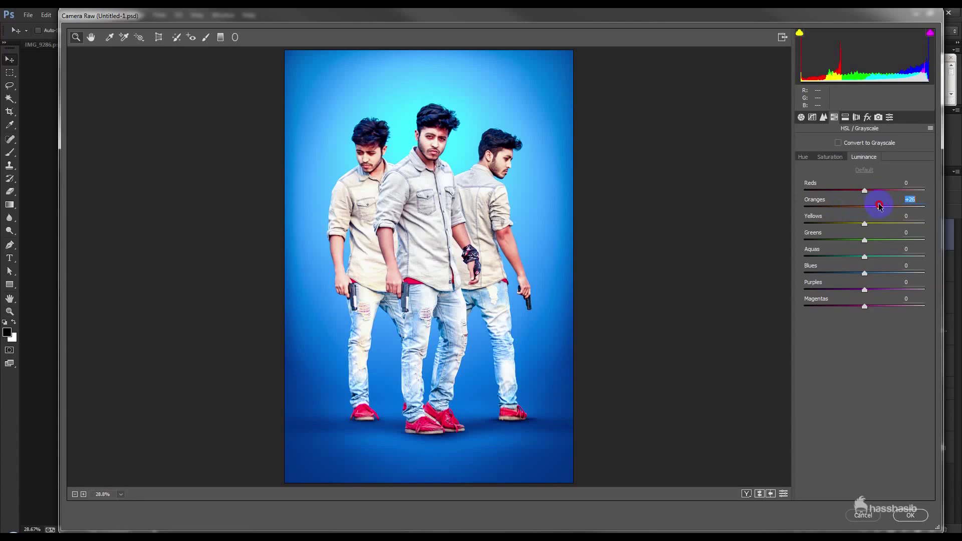
drag(864, 193, 855, 191)
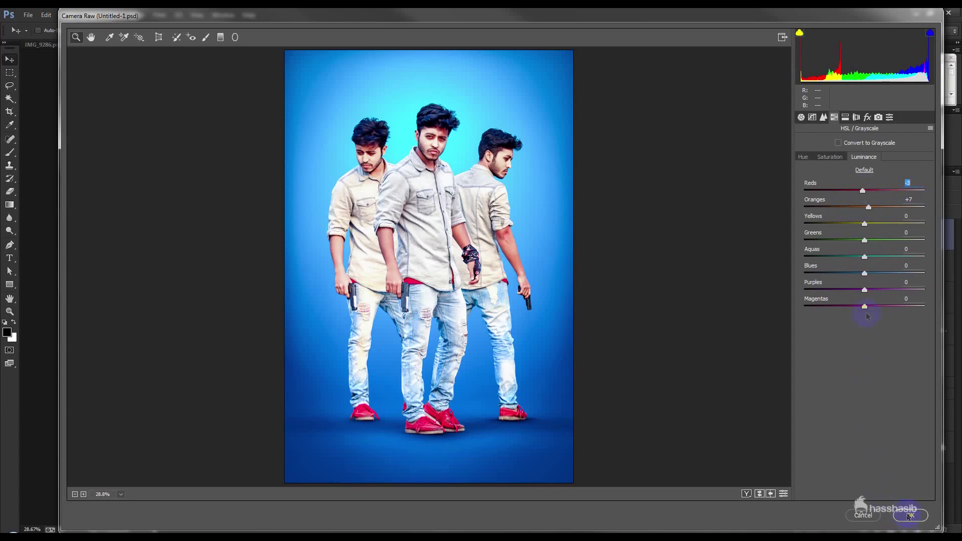
Add +11 Dehaze and apply the Camera Raw edits to the duplicated layer
click(866, 118)
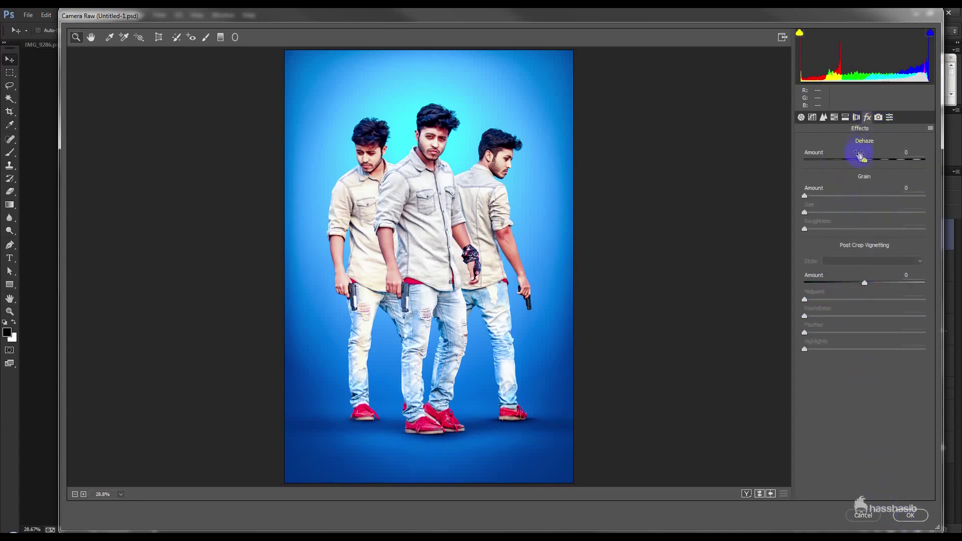
drag(865, 161, 871, 162)
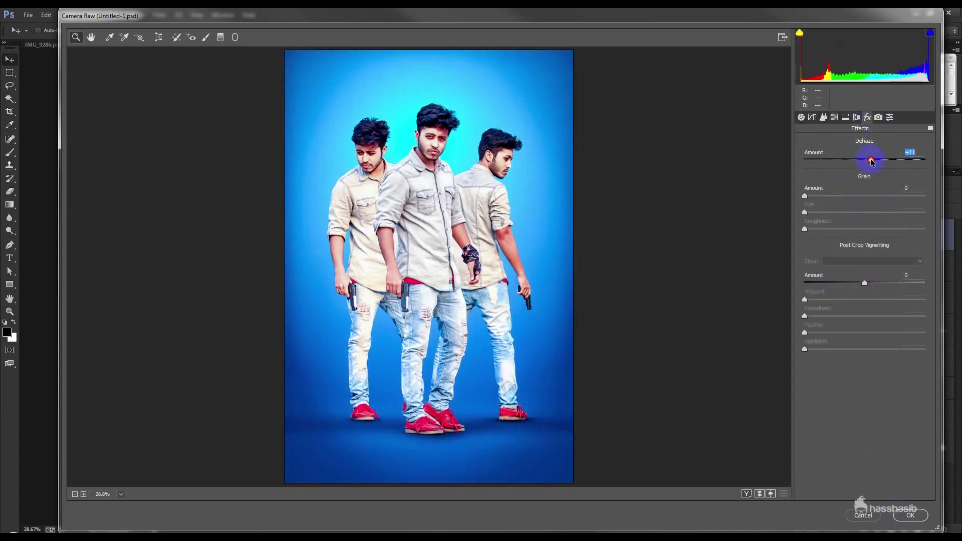
click(910, 514)
click(160, 14)
Apply Viveza 2 with global Structure raised to about 26–29%
mouse_move(178, 285)
click(313, 355)
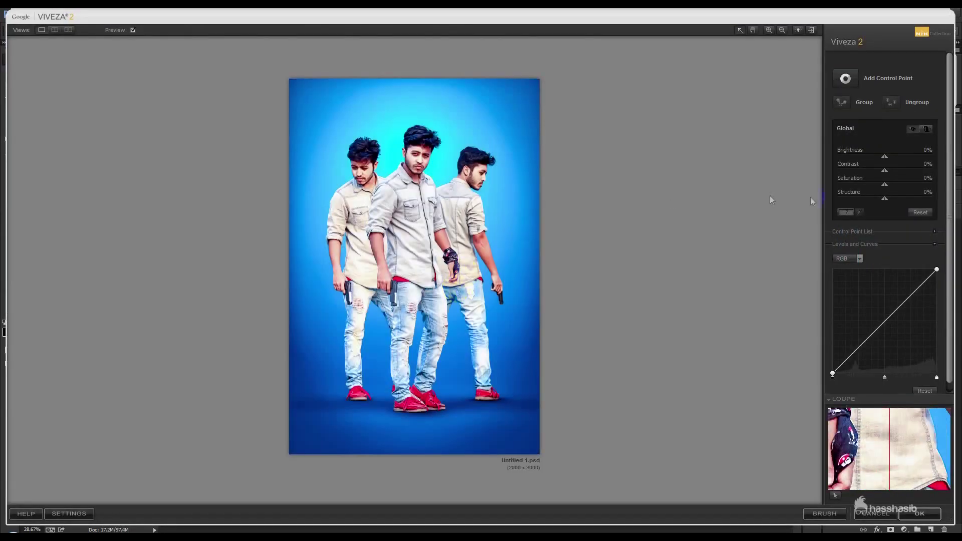
drag(884, 198, 895, 200)
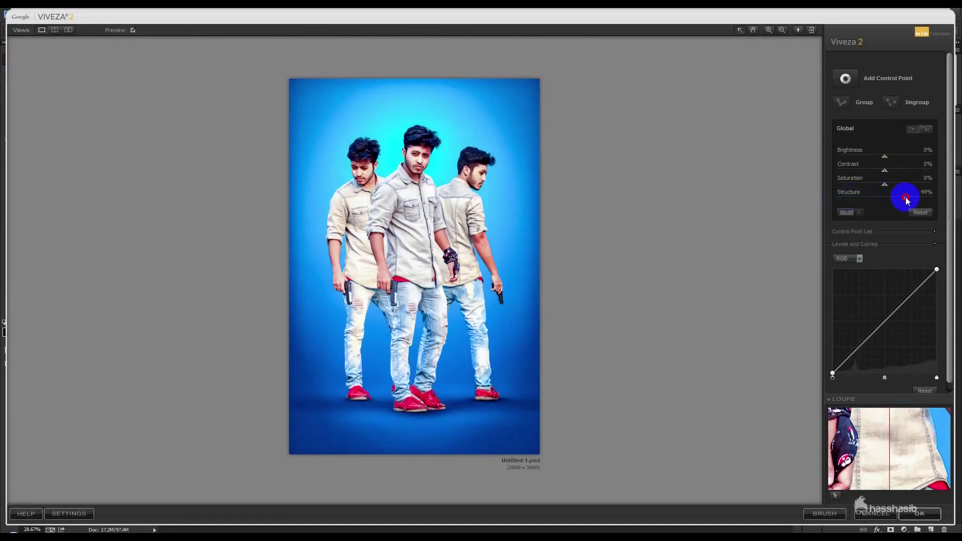
drag(907, 201, 898, 200)
click(920, 520)
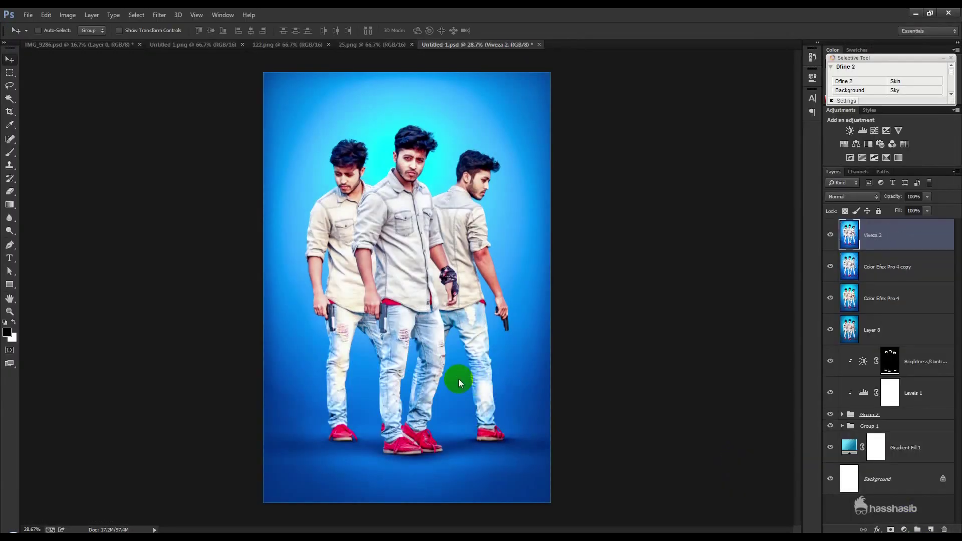
scroll(456, 365, up, 1)
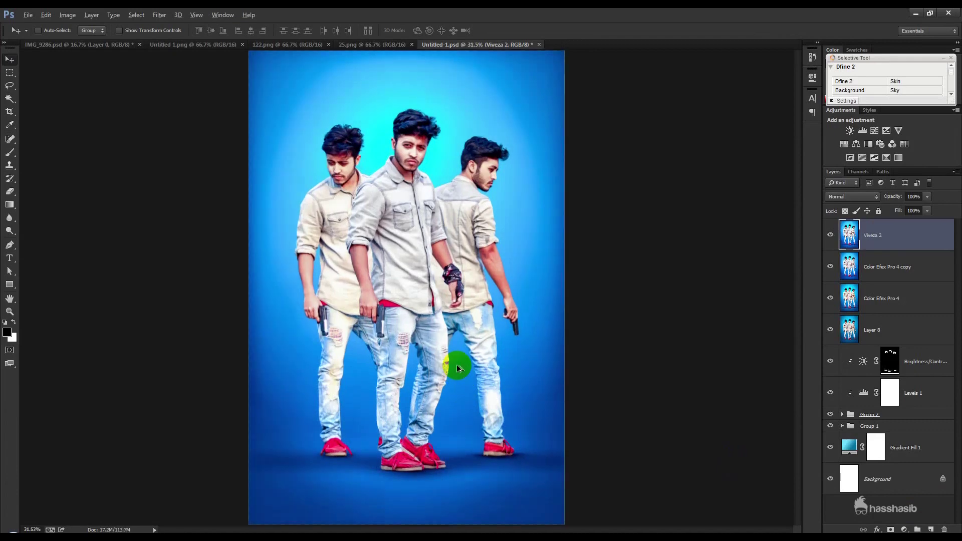
scroll(455, 365, down, 1)
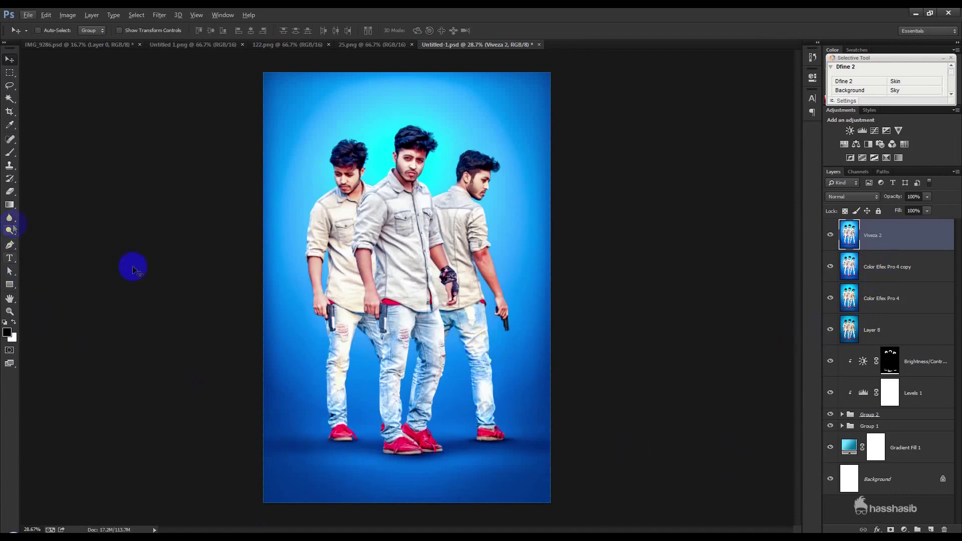
Select the Brush tool and add a new empty Layer 9 for edge shading
click(10, 155)
drag(521, 454, 301, 454)
key(ctrl+z)
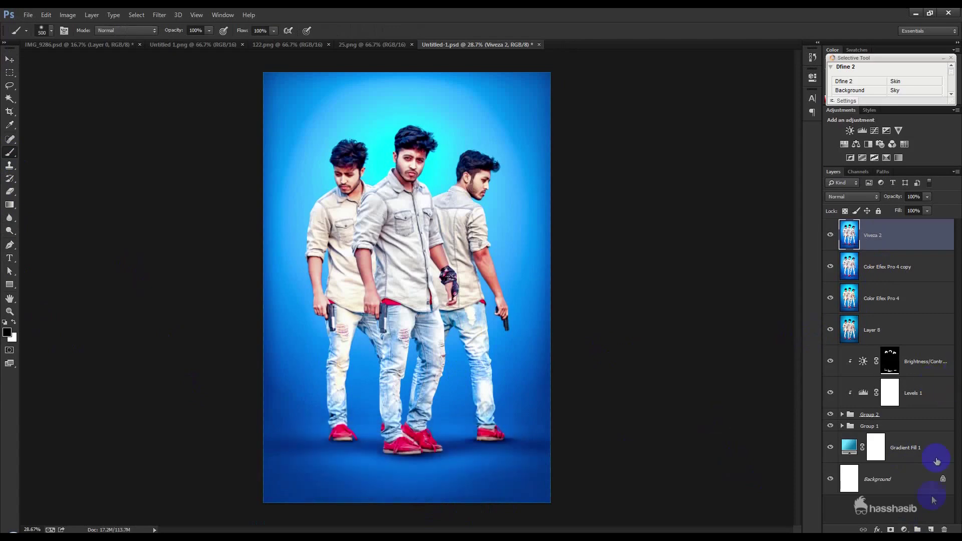
click(930, 529)
drag(305, 458, 503, 452)
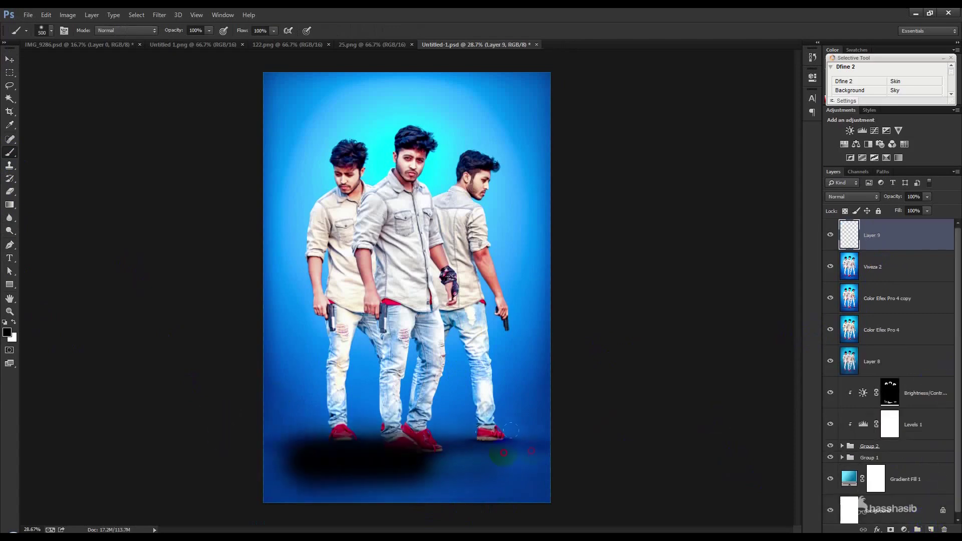
key(ctrl+z)
With a large 10%-opacity brush, faintly darken the top edge and set Layer 9 to 70% opacity
key(bracketright)
key(bracketright)
key(1)
key(bracketright)
key(bracketright)
key(bracketright)
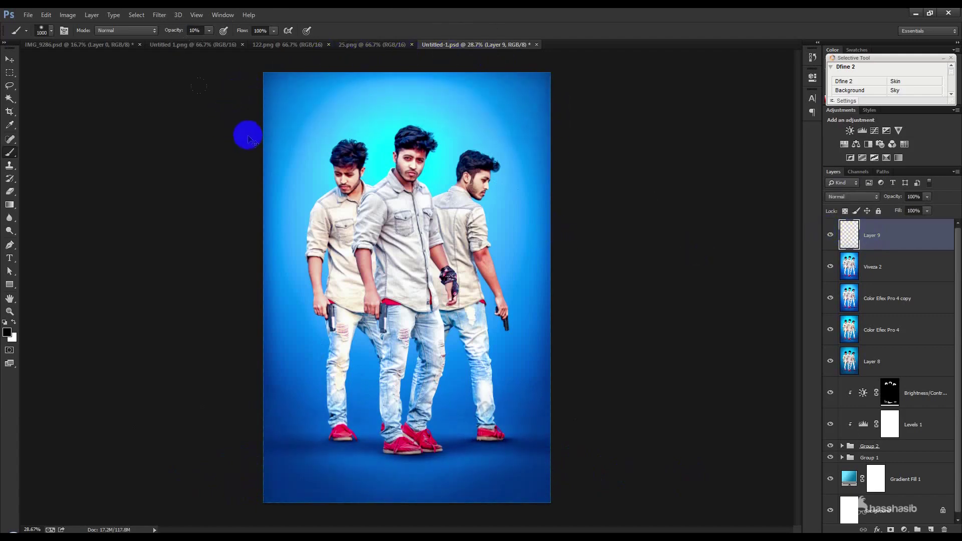
drag(275, 90, 504, 68)
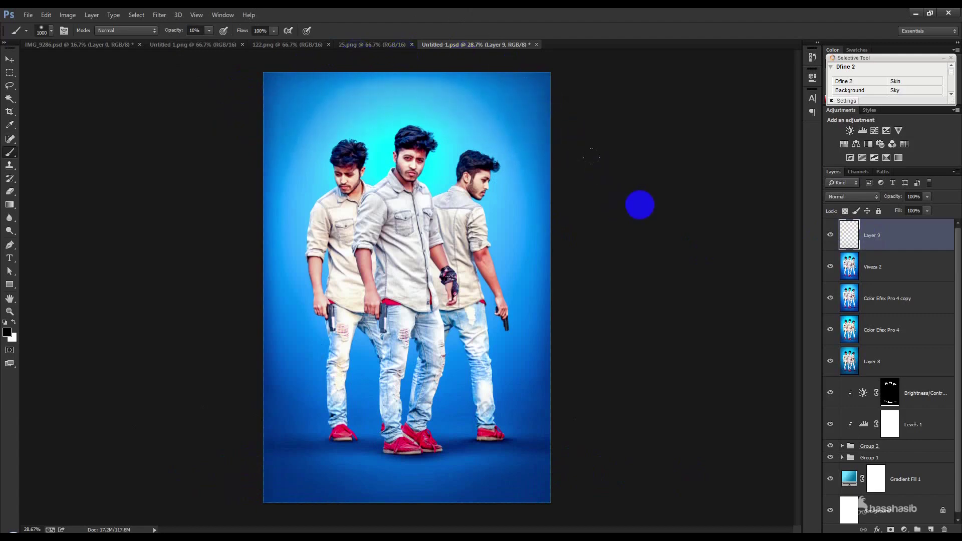
drag(895, 200, 879, 199)
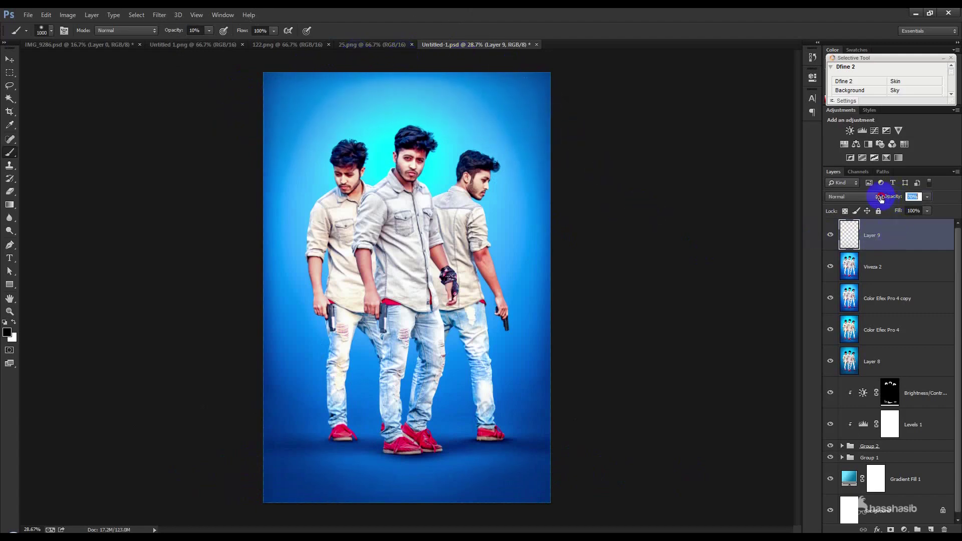
click(11, 61)
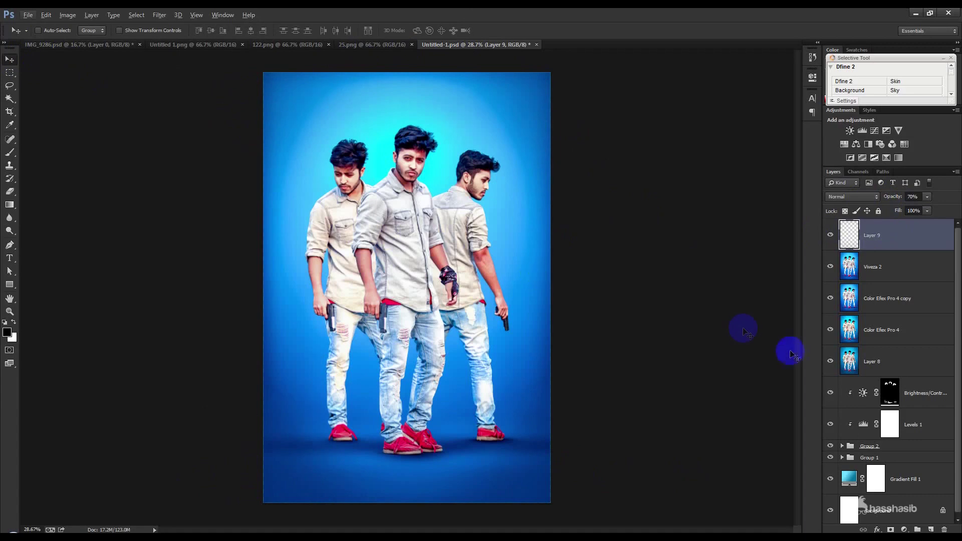
Make the Color Efex Pro 4 layer, its copy and the Viveza 2 layer visible again
click(863, 366)
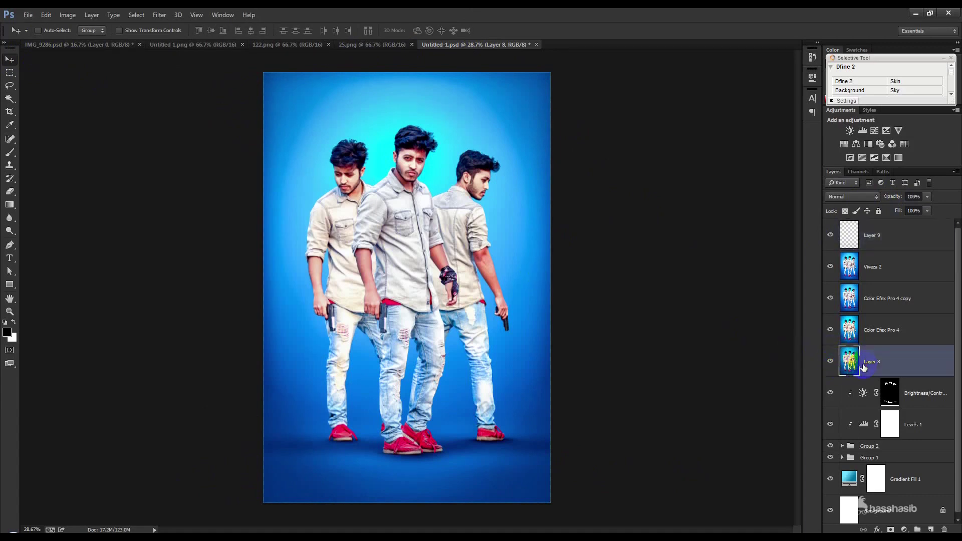
drag(863, 367, 864, 234)
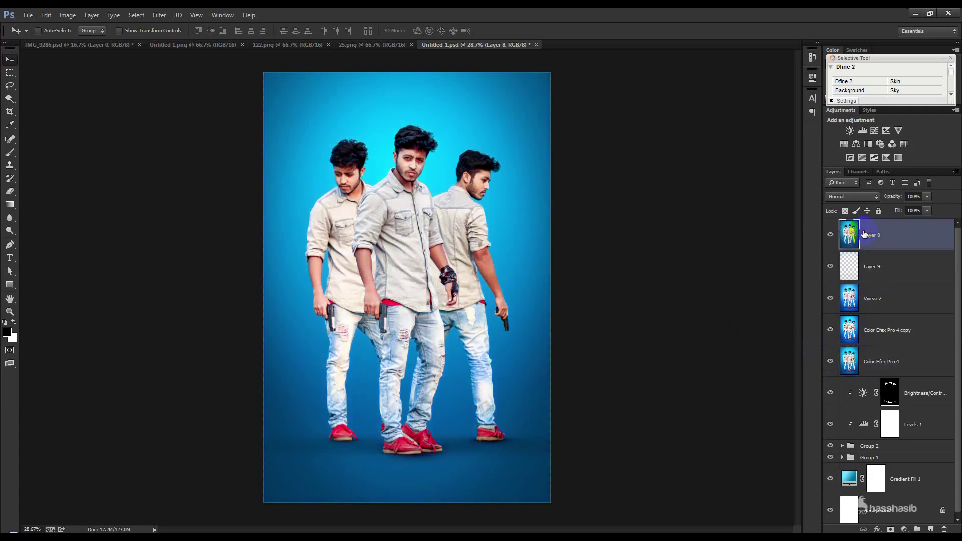
key(ctrl+z)
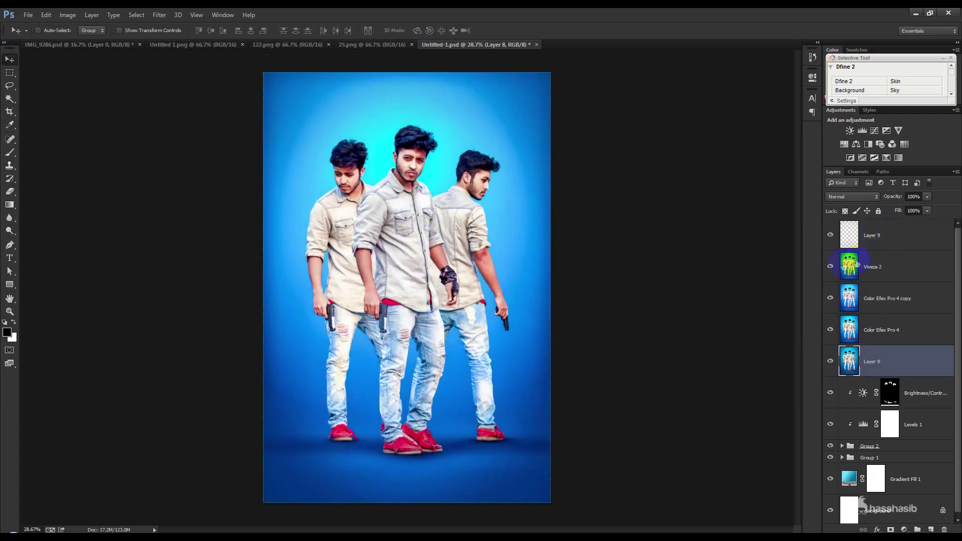
drag(832, 268, 833, 332)
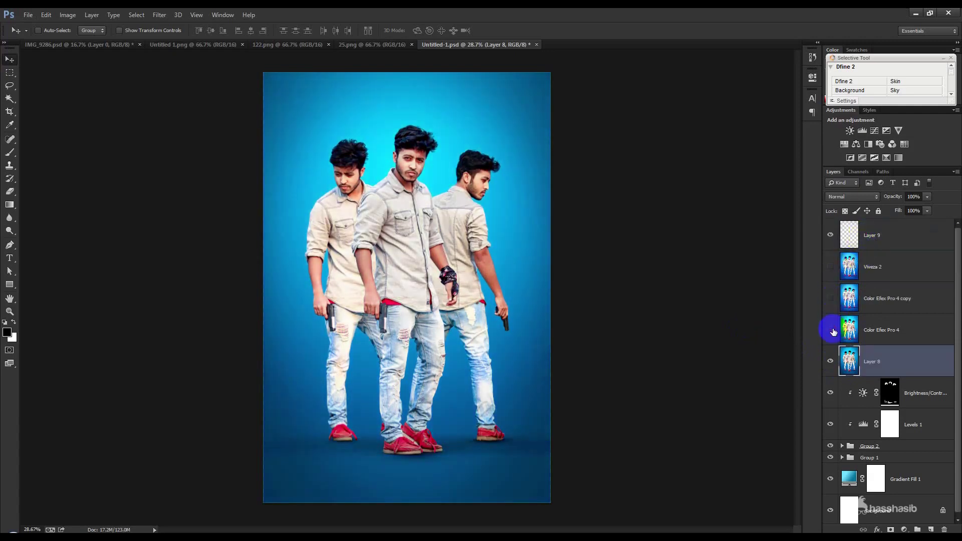
click(831, 329)
click(831, 298)
click(830, 267)
From Layer 9, stamp all visible layers into a new merged Layer 10
click(867, 237)
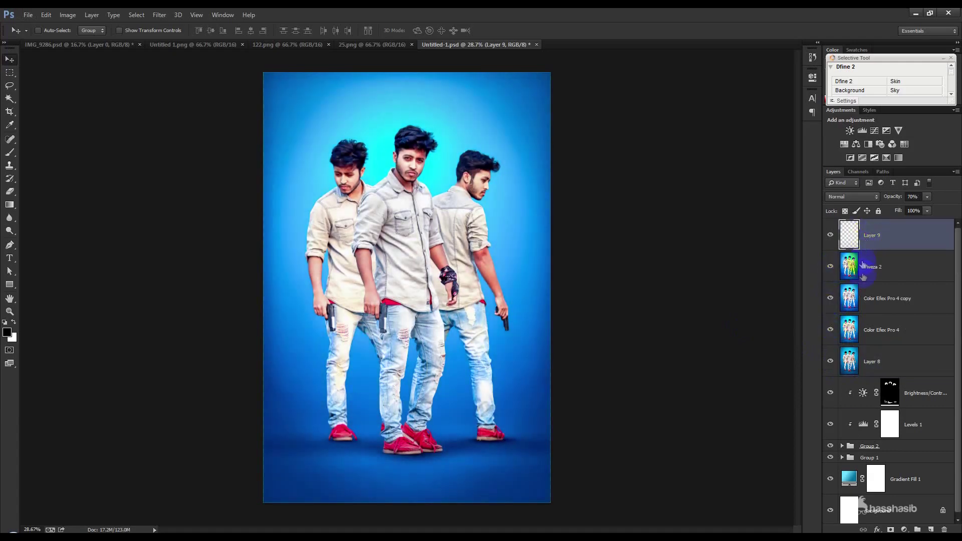
key(ctrl+alt+shift+e)
click(163, 16)
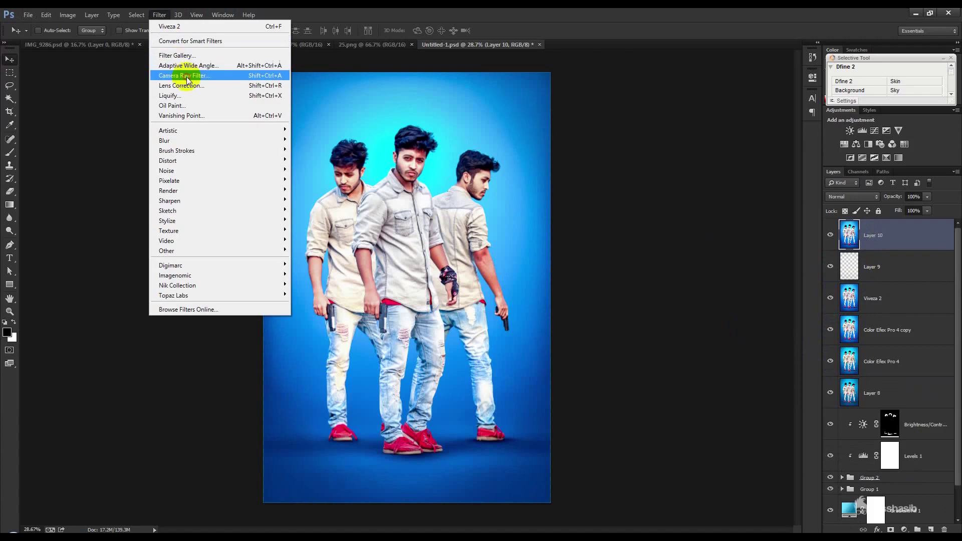
Apply a Camera Raw graduated filter from Layer 10's bottom upward with lowered exposure, clarity and sharpness
click(170, 75)
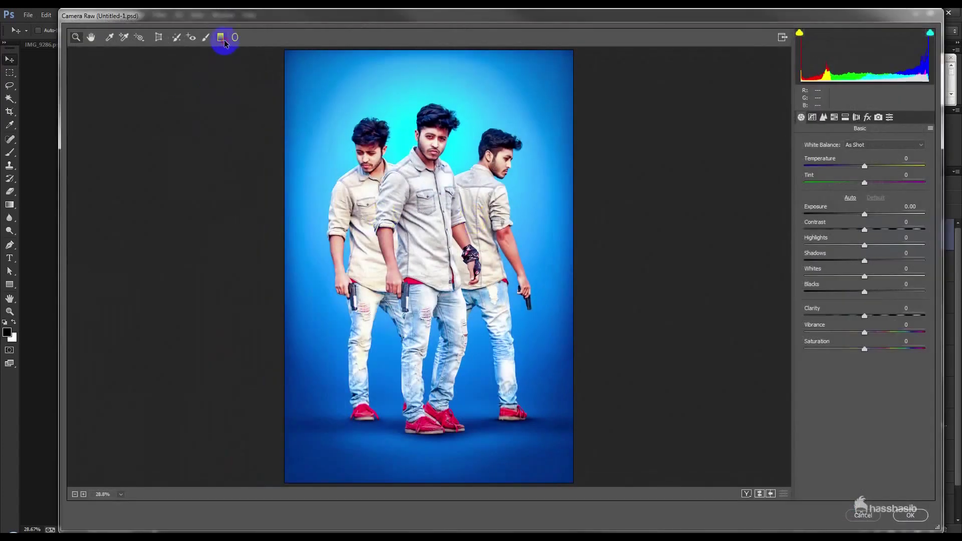
click(221, 37)
drag(417, 436, 422, 327)
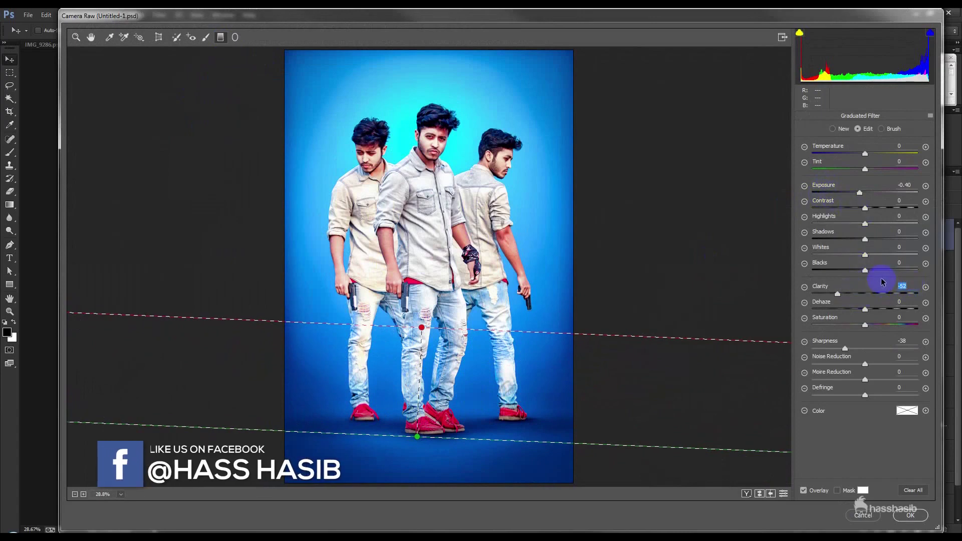
drag(859, 193, 855, 194)
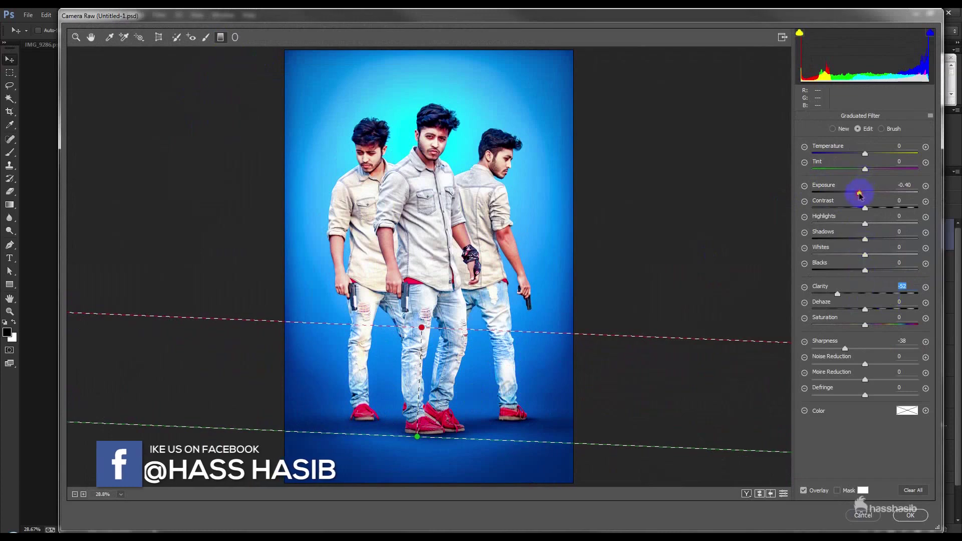
drag(860, 195, 859, 195)
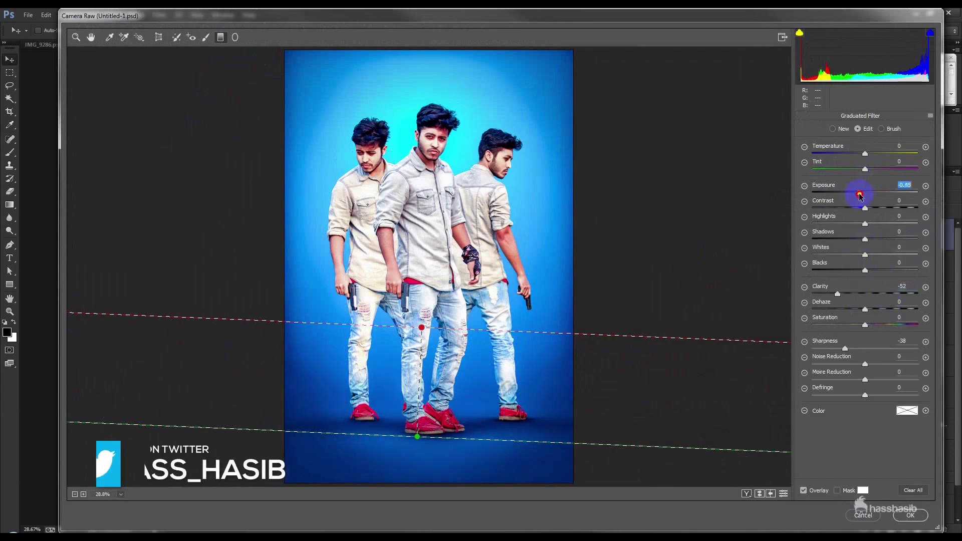
click(910, 516)
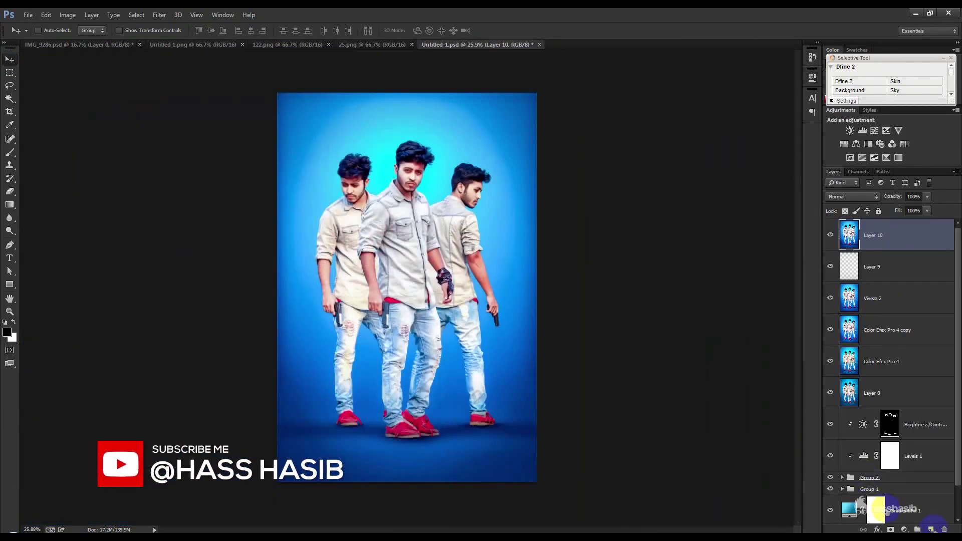
Add a new layer filled with black and apply Add Noise to it
click(931, 529)
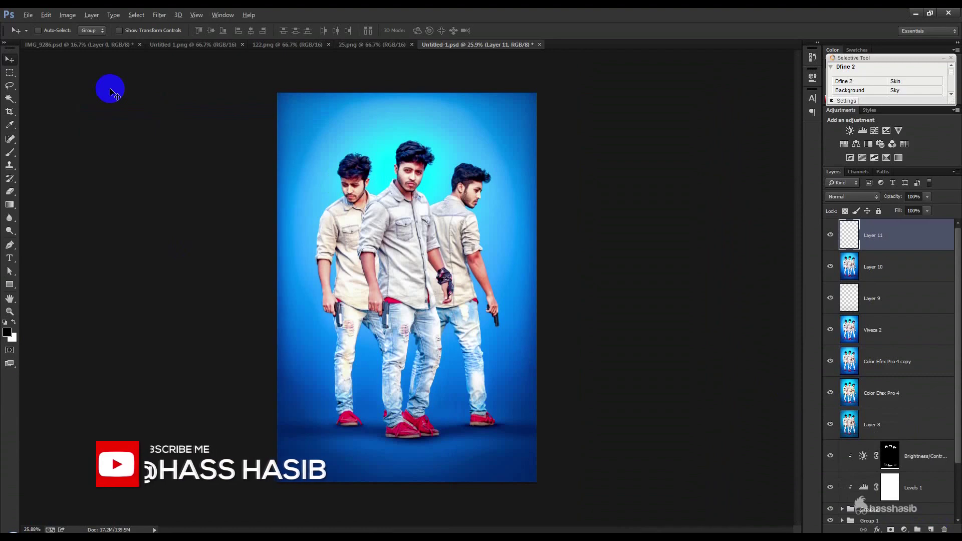
key(alt+BackSpace)
click(159, 15)
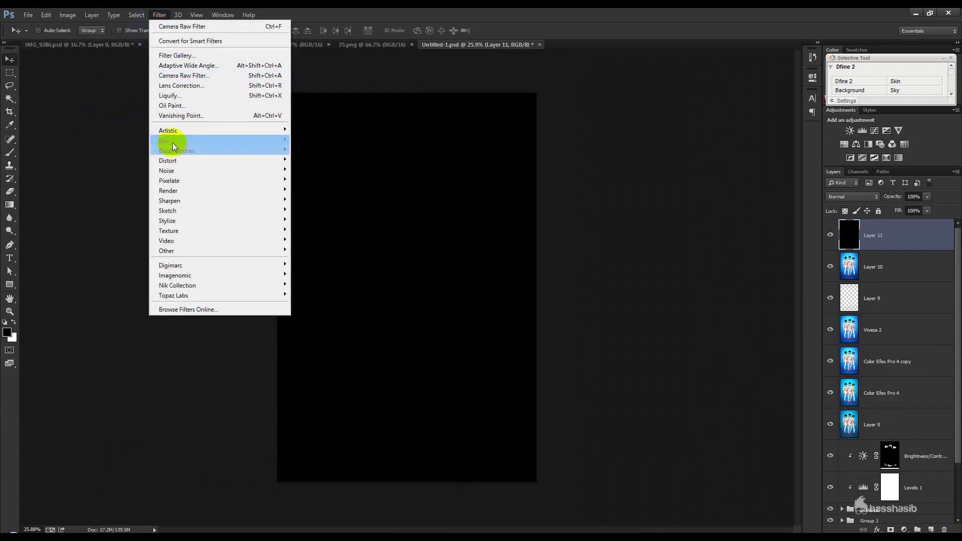
mouse_move(181, 170)
click(313, 170)
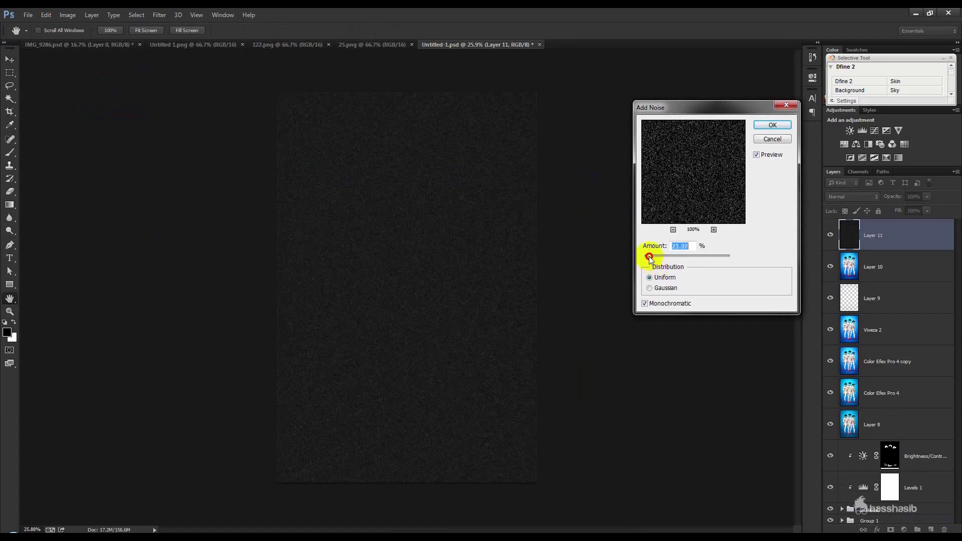
click(772, 124)
Set the noise layer's blend mode to Screen
click(837, 196)
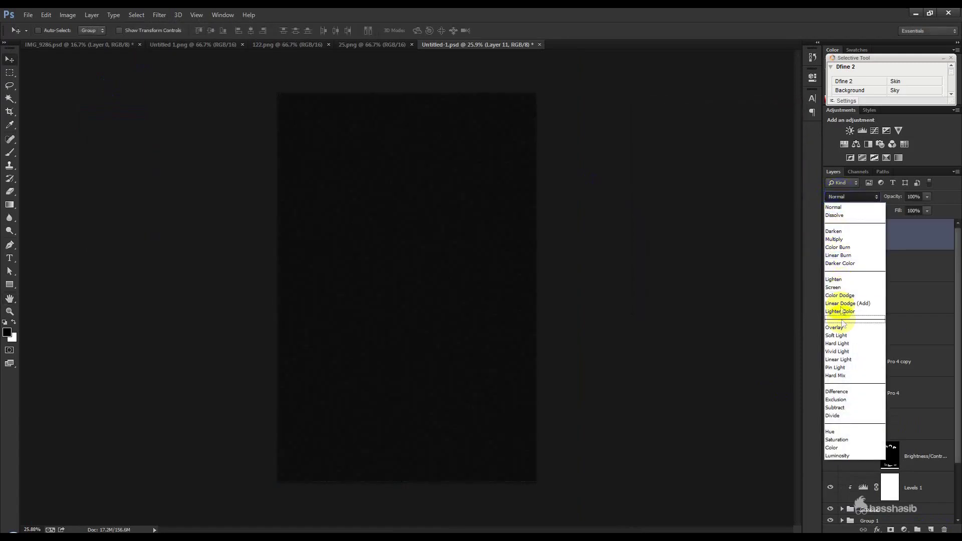
click(834, 287)
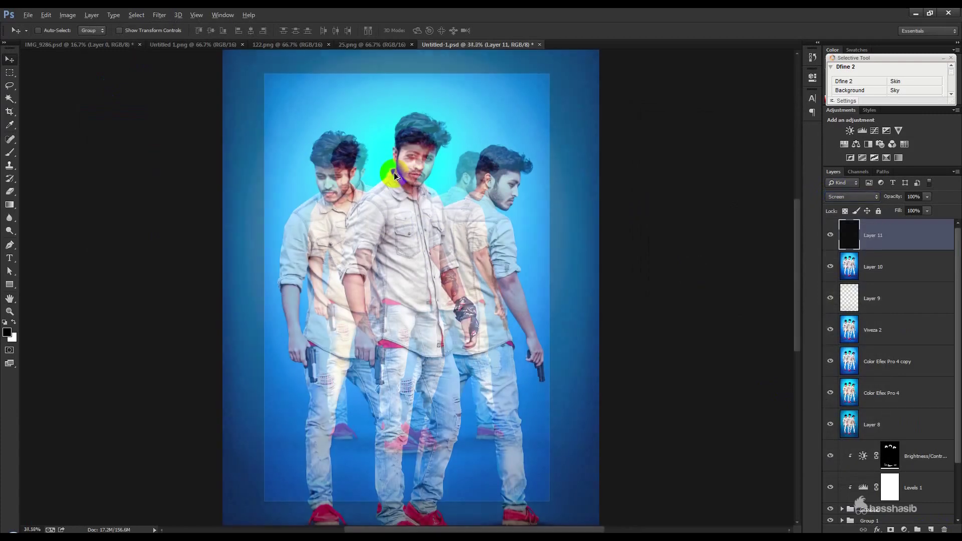
scroll(398, 235, up, 5)
scroll(176, 259, up, 1)
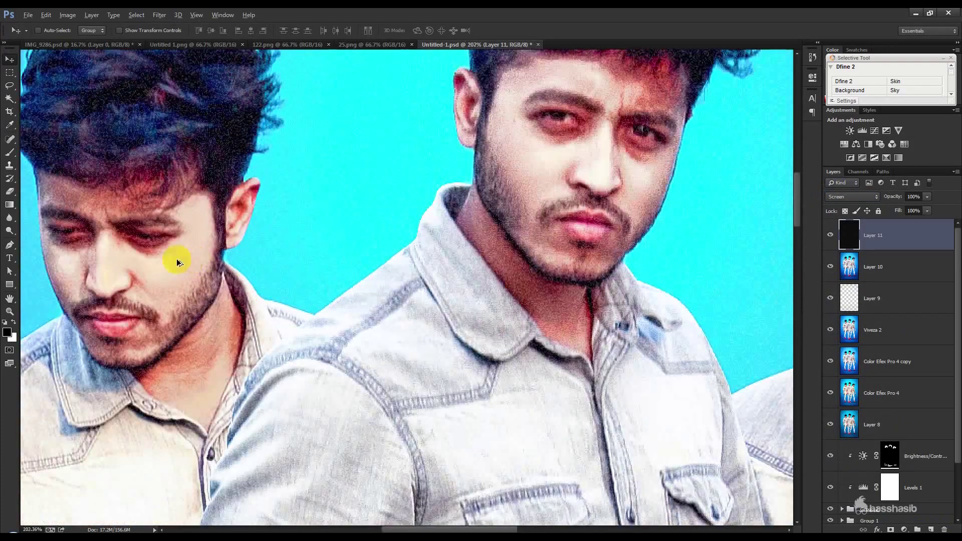
scroll(176, 263, up, 1)
scroll(436, 262, up, 1)
scroll(378, 270, up, 1)
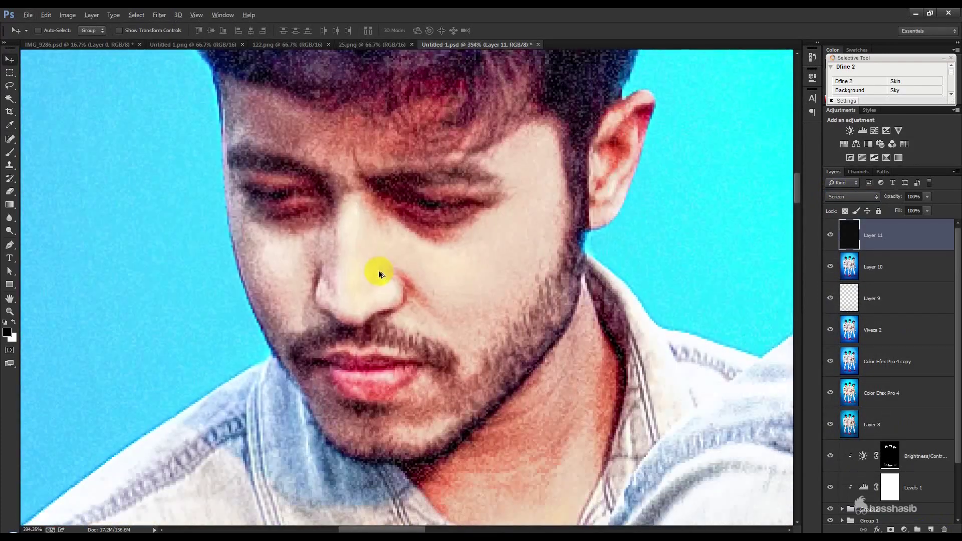
click(889, 277)
Duplicate Layer 10, save, and saturate the left man's cheek with the Sponge tool
key(ctrl+j)
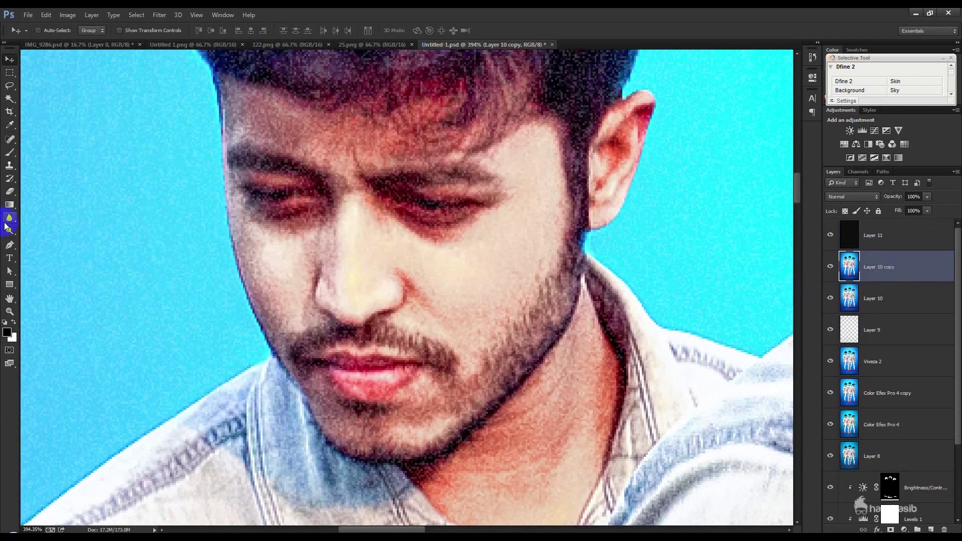
key(ctrl+s)
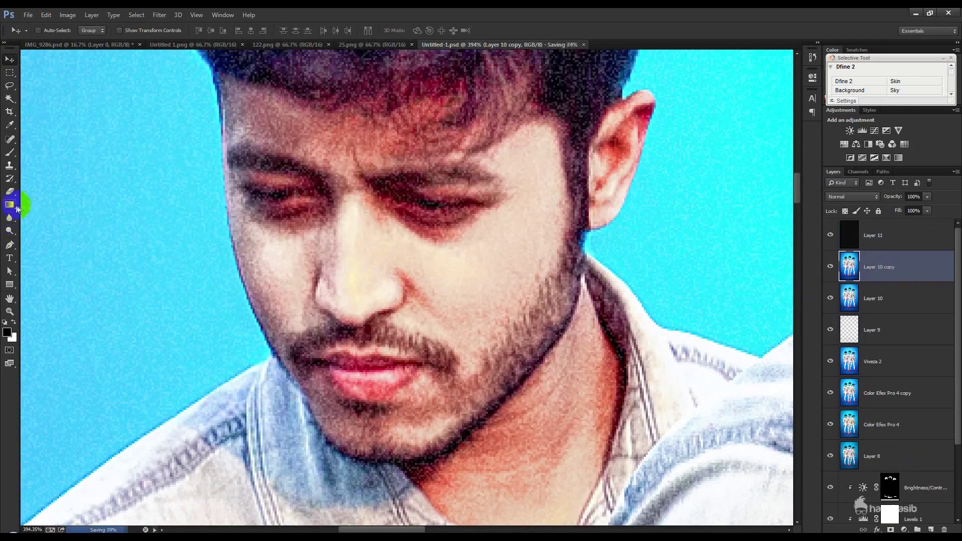
click(9, 217)
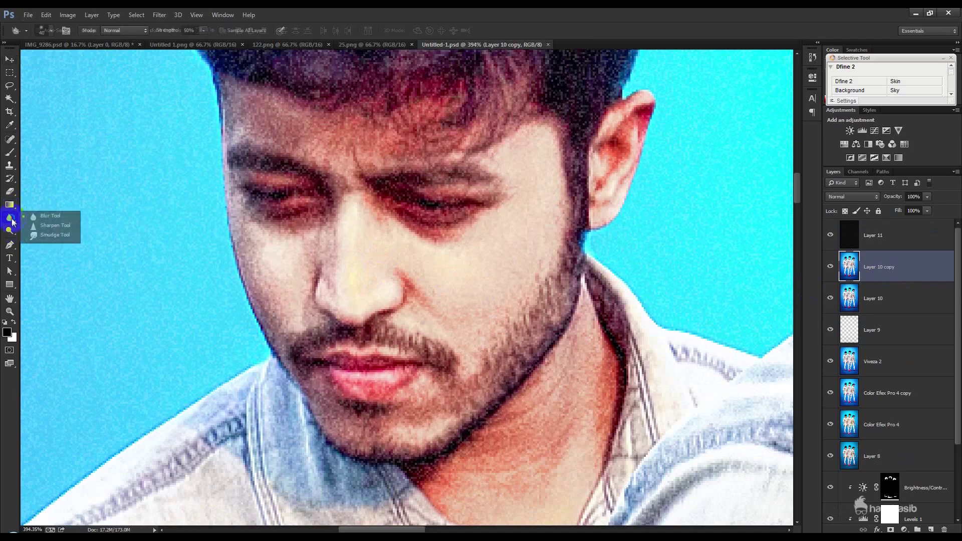
click(10, 230)
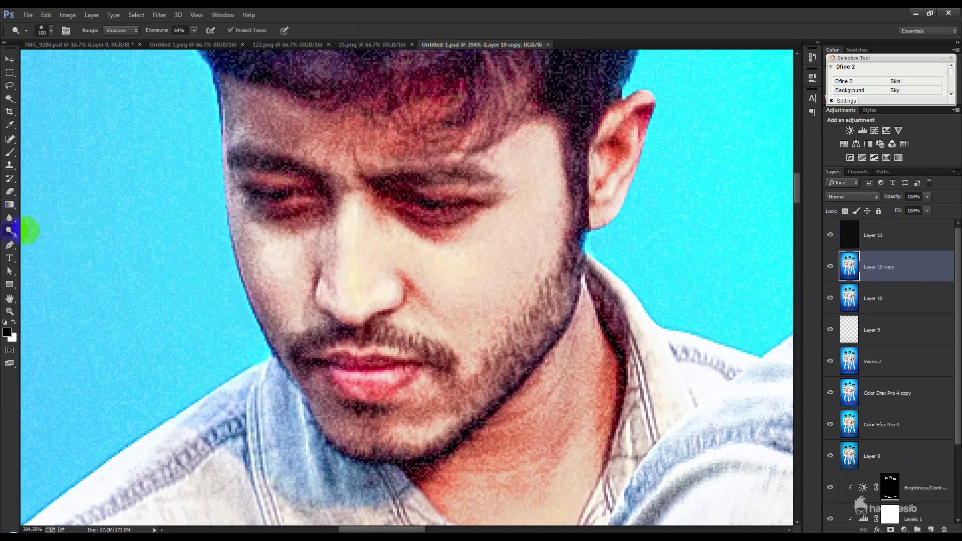
click(50, 248)
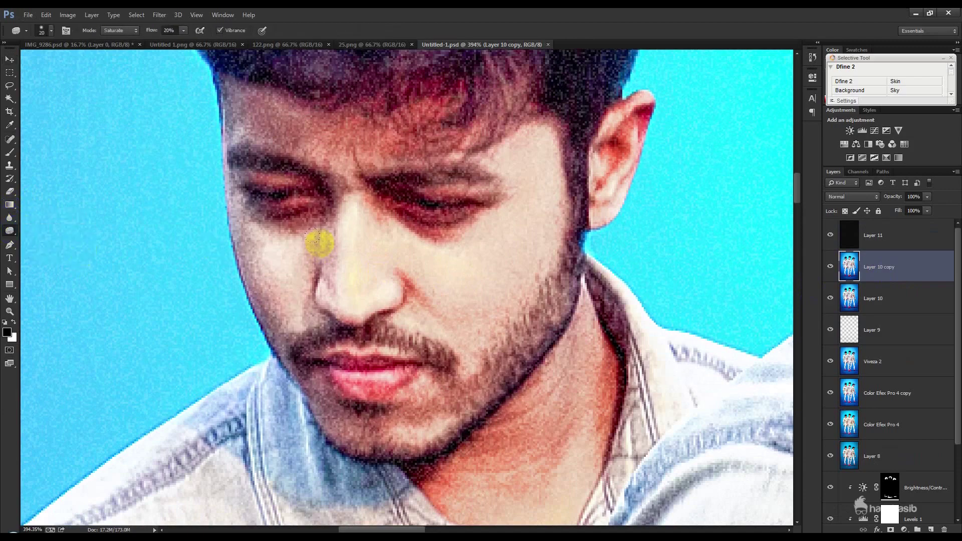
key(bracketleft)
drag(462, 280, 415, 268)
Smudge-smooth the skin on the left man's cheek, nose and brow
click(831, 243)
click(830, 235)
click(8, 222)
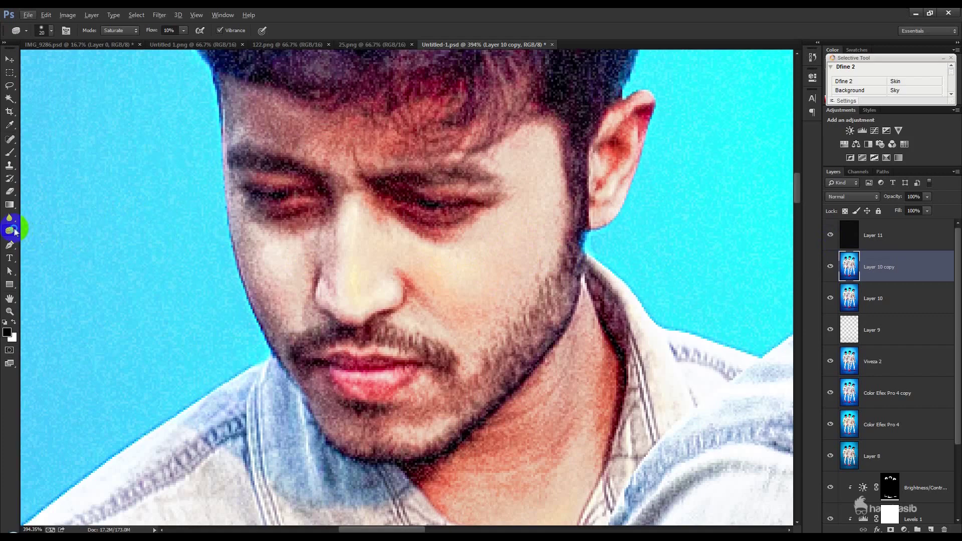
click(50, 247)
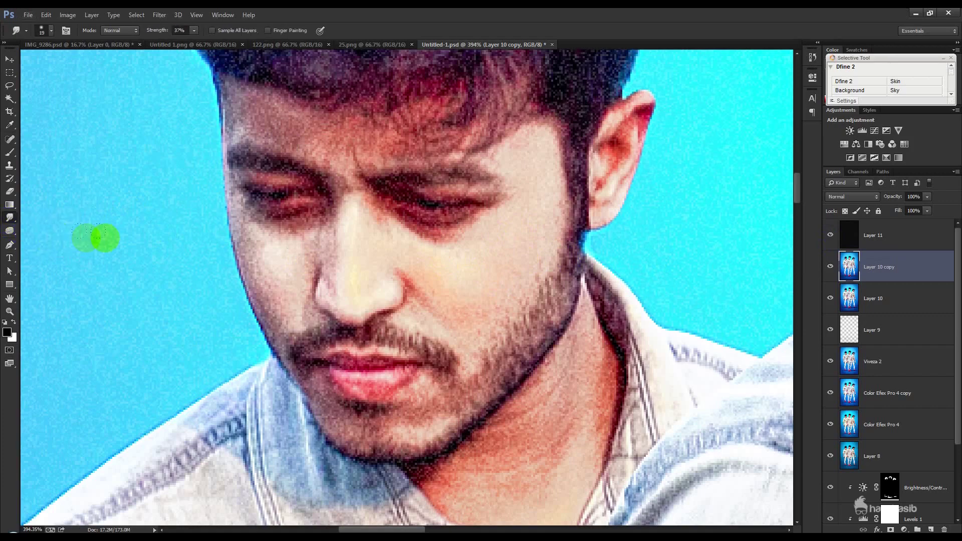
drag(442, 282, 458, 290)
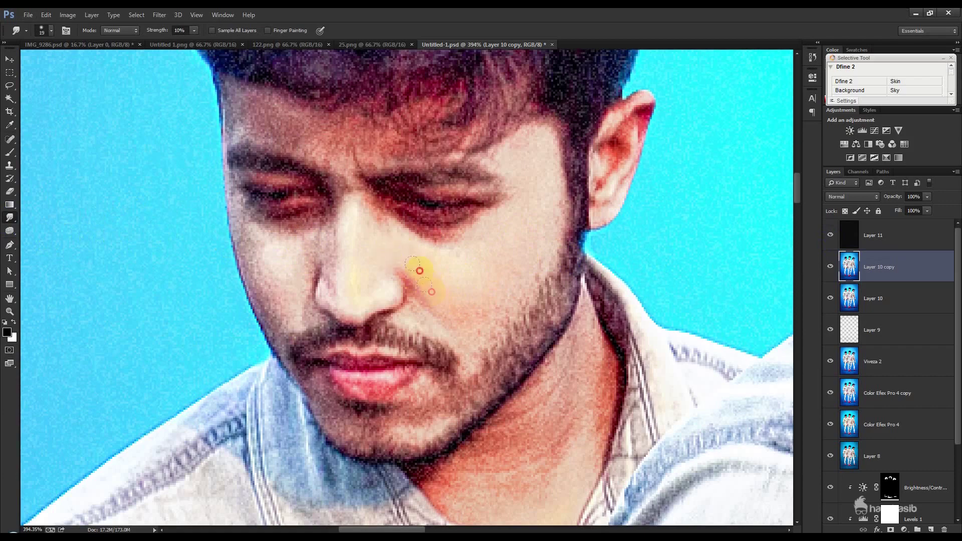
drag(446, 271, 483, 285)
drag(369, 285, 326, 171)
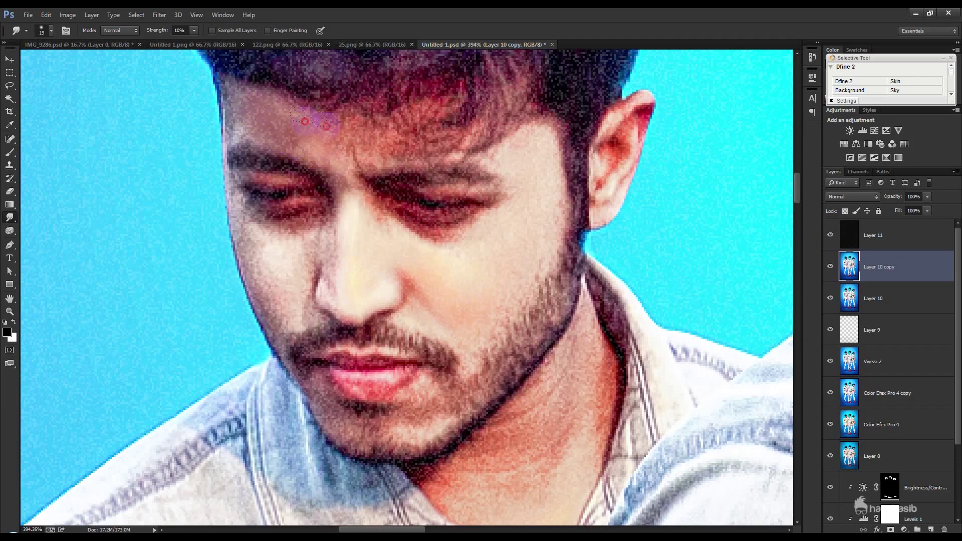
drag(479, 189, 505, 190)
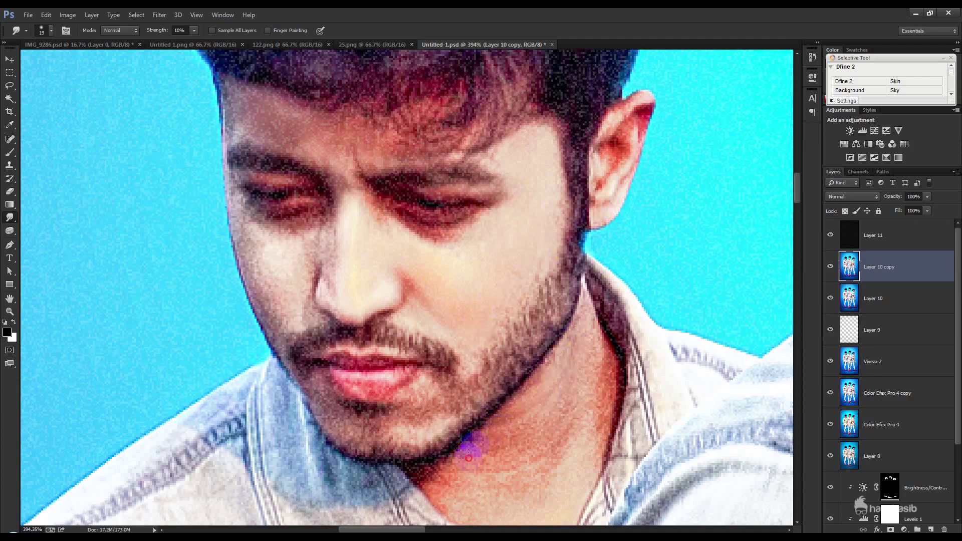
Smudge-smooth the skin at the chin, neck and jawline
scroll(441, 411, down, 1)
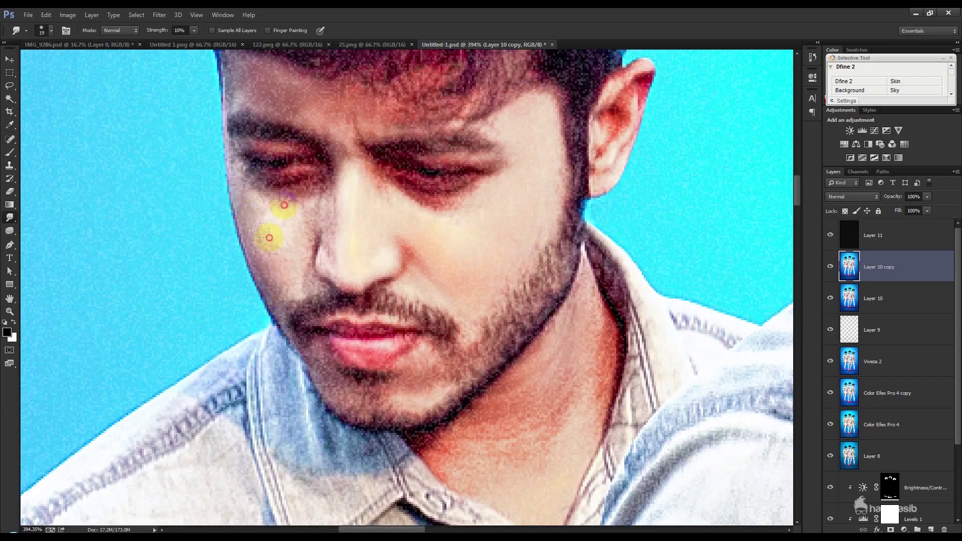
drag(304, 344, 297, 356)
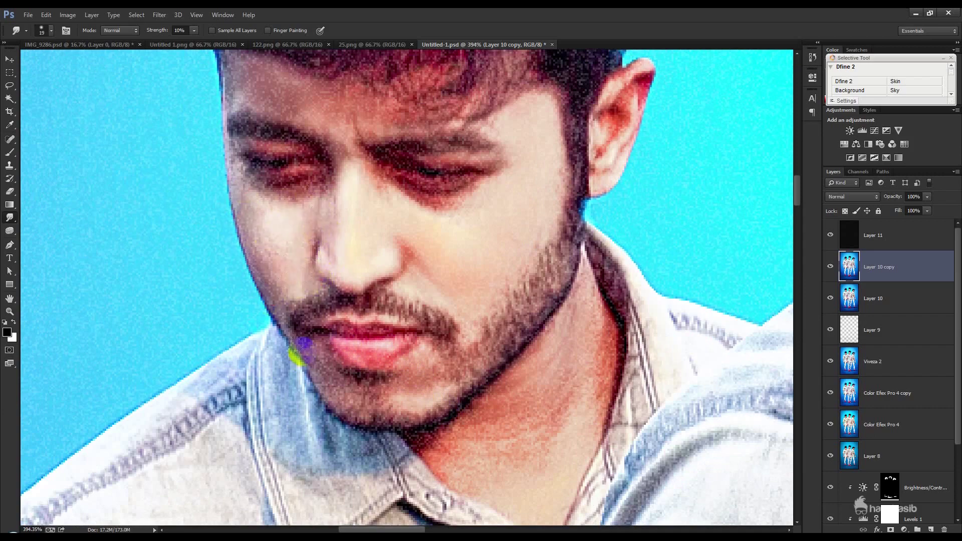
scroll(350, 386, down, 1)
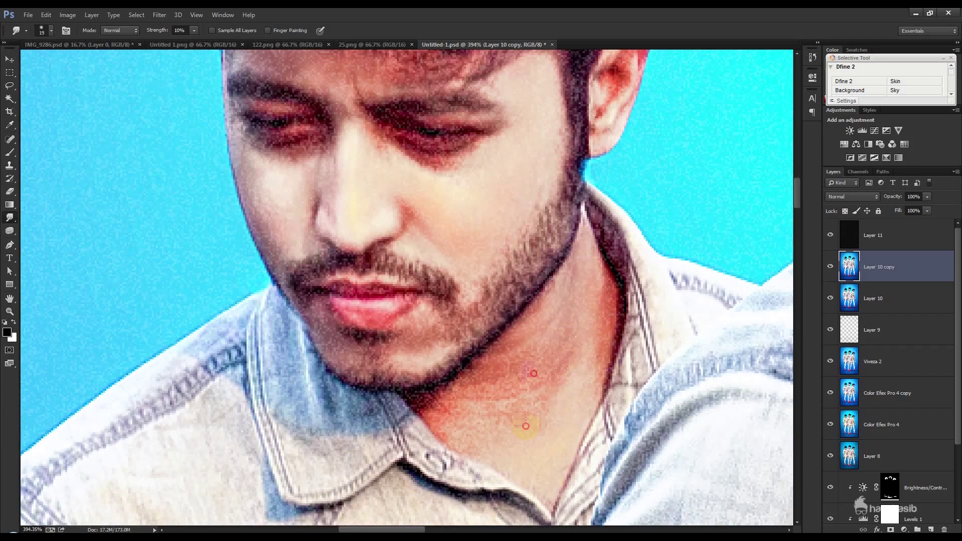
drag(479, 386, 494, 454)
drag(460, 377, 504, 427)
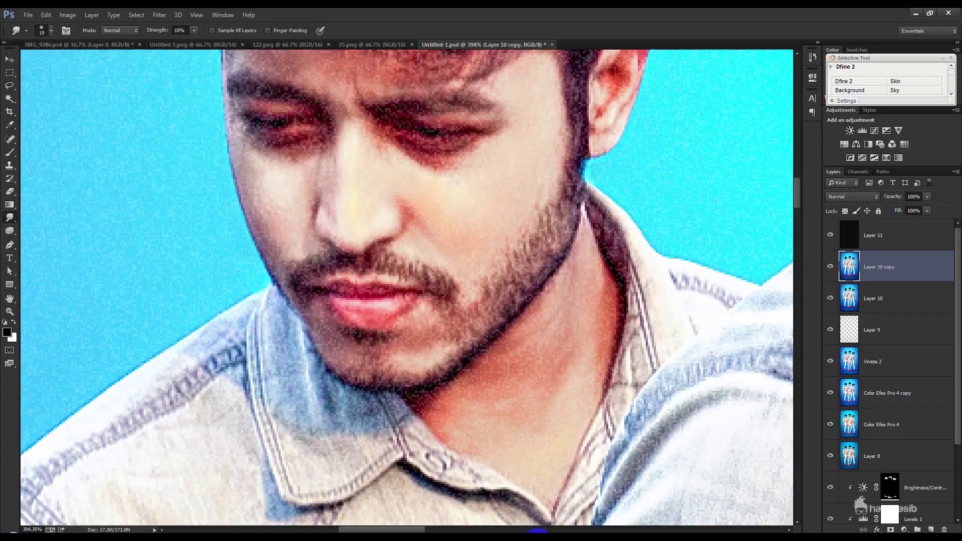
key(ctrl+0)
Bring chain7 from the Explorer folder onto the canvas, placed diagonally across the figures
click(436, 497)
drag(495, 112, 88, 531)
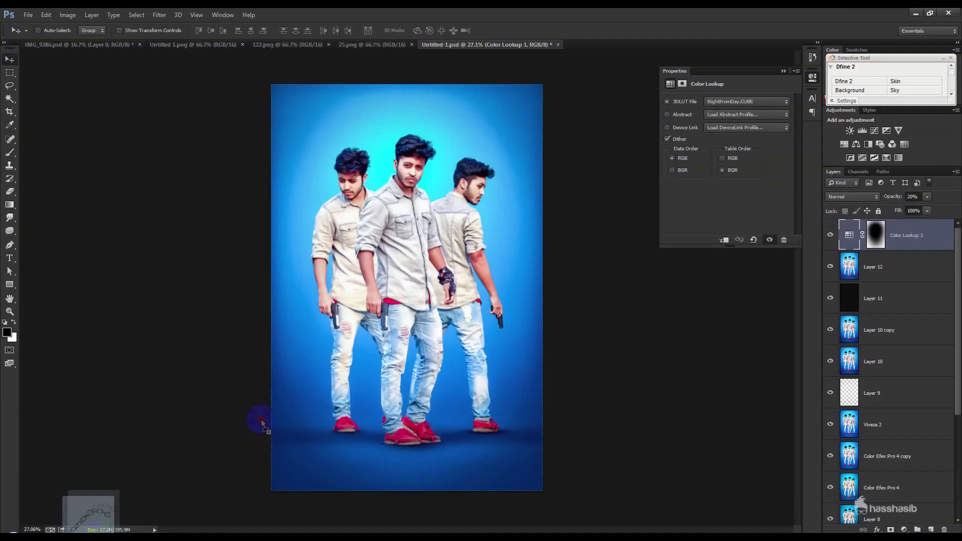
drag(88, 531, 418, 303)
drag(461, 278, 462, 422)
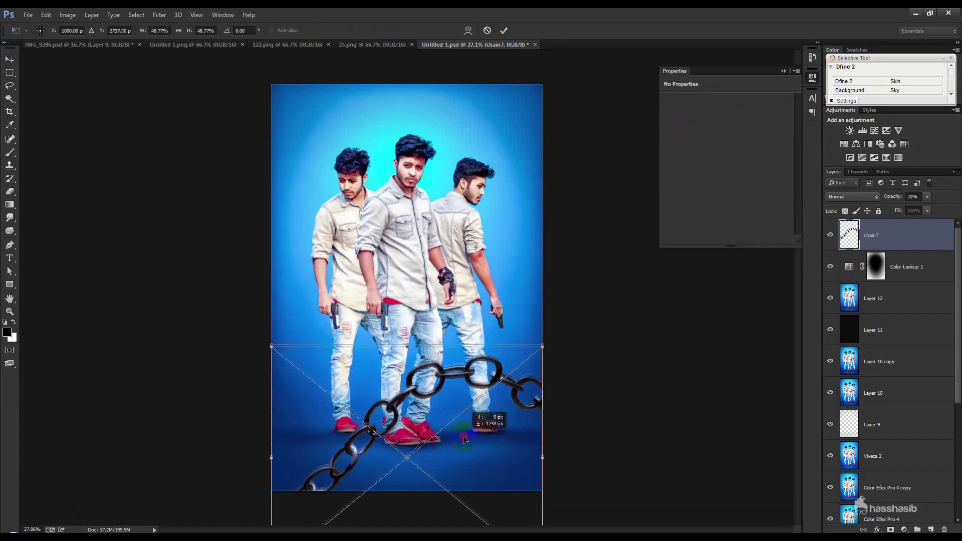
Nudge and tilt chain7 across the figures' feet and commit the placement
drag(462, 422, 462, 432)
mouse_move(585, 354)
mouse_down()
mouse_move(594, 381)
mouse_move(536, 420)
mouse_up()
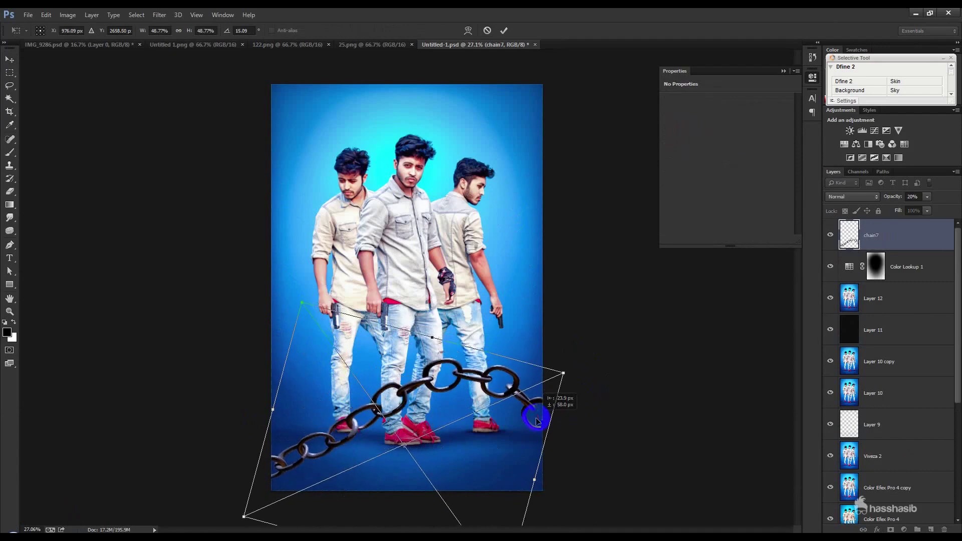
key(Return)
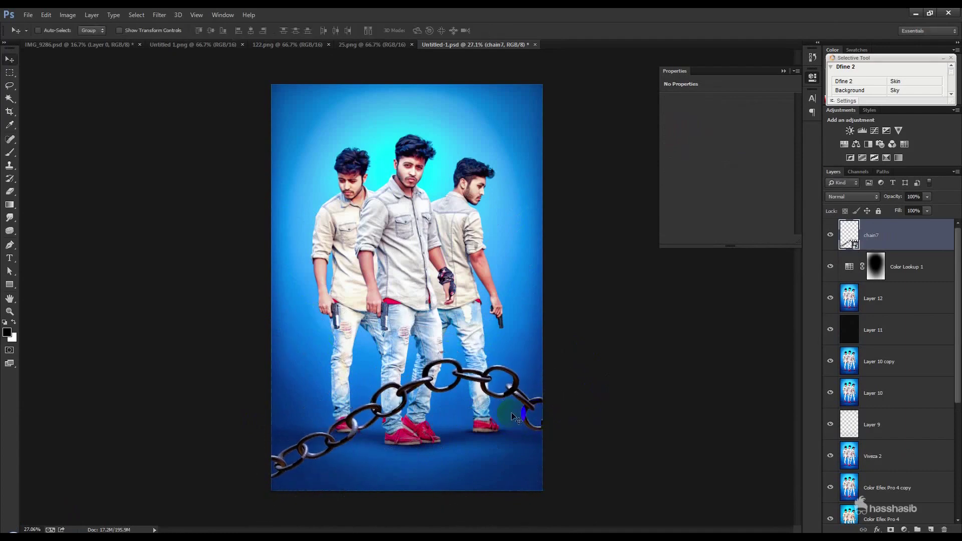
Duplicate the chain, flip it vertically, and shrink it to about a third in the top-right corner
drag(511, 415, 516, 290)
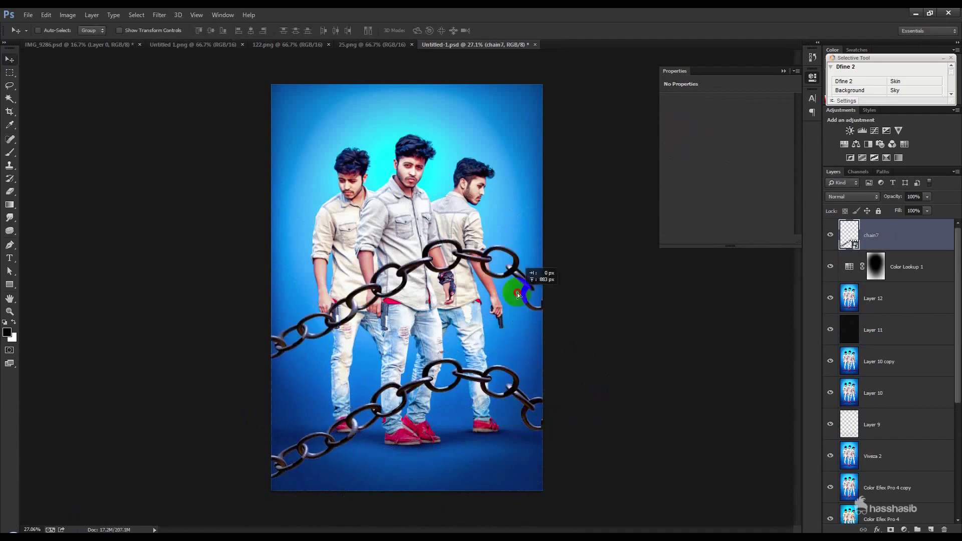
key(ctrl+t)
right_click(517, 294)
click(556, 443)
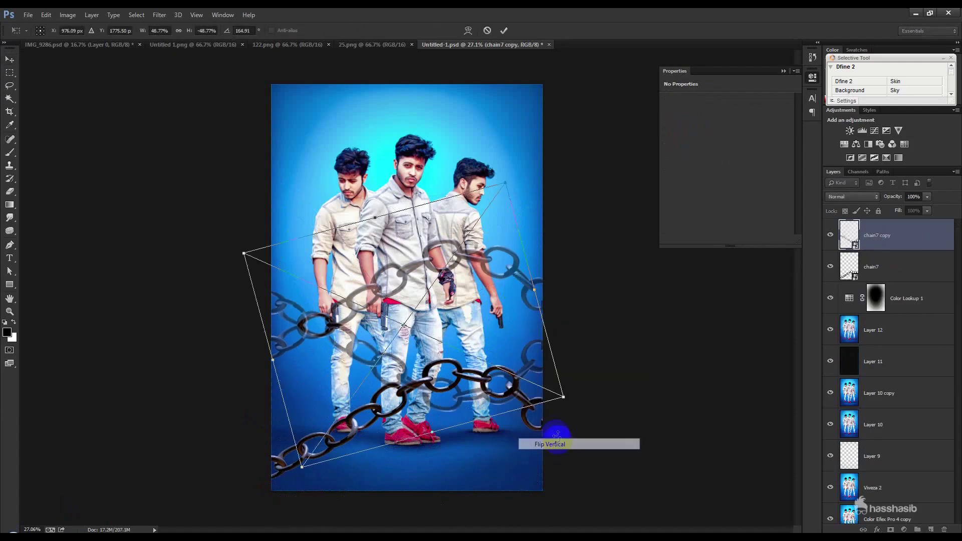
drag(554, 430, 502, 135)
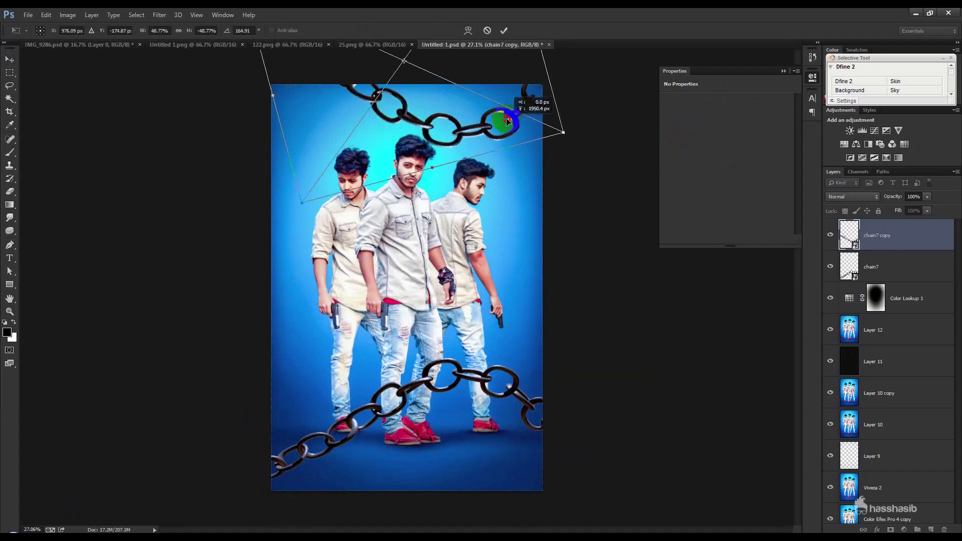
drag(502, 135, 573, 133)
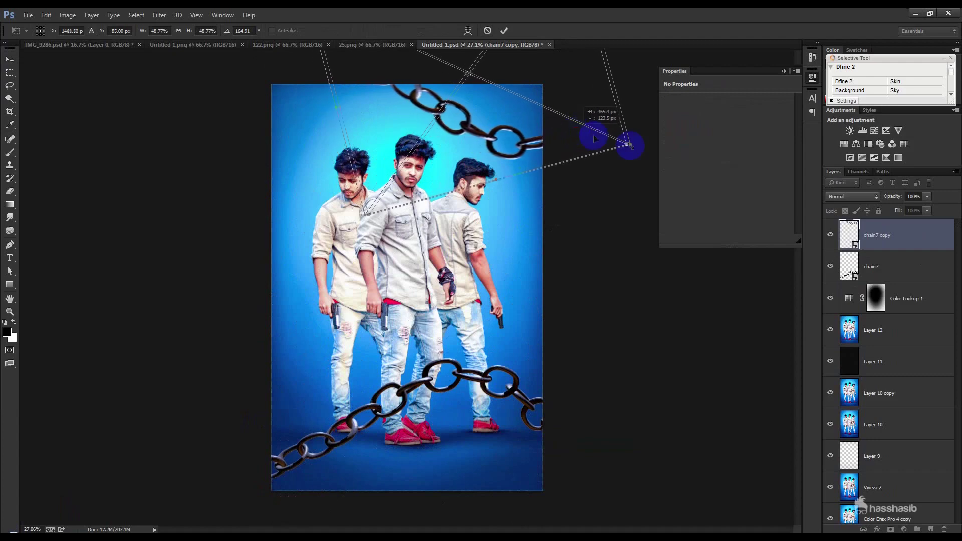
mouse_move(630, 146)
mouse_down()
mouse_move(575, 111)
mouse_move(577, 122)
mouse_up()
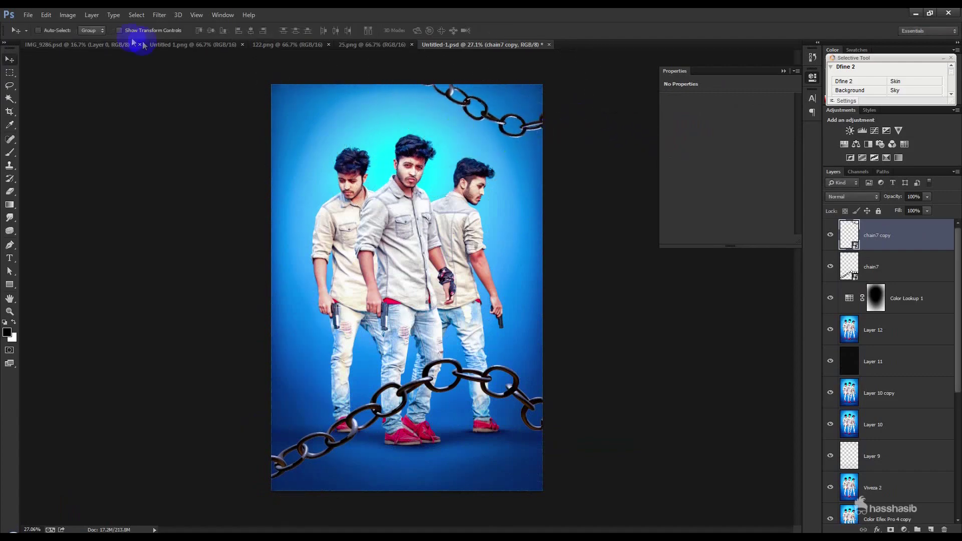
click(158, 14)
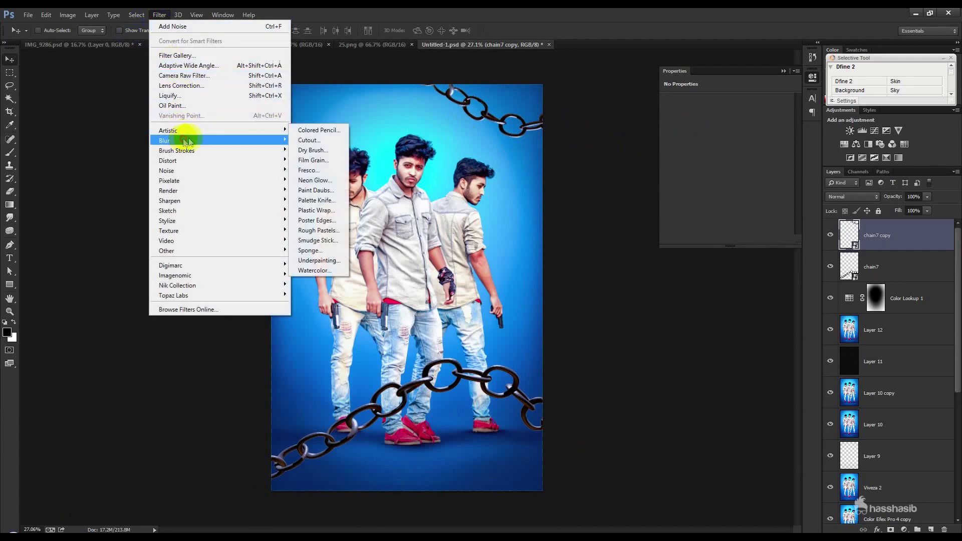
Give the top chain copy a Gaussian Blur of about 7.4 radius
click(316, 214)
click(761, 240)
drag(763, 239, 761, 239)
click(856, 105)
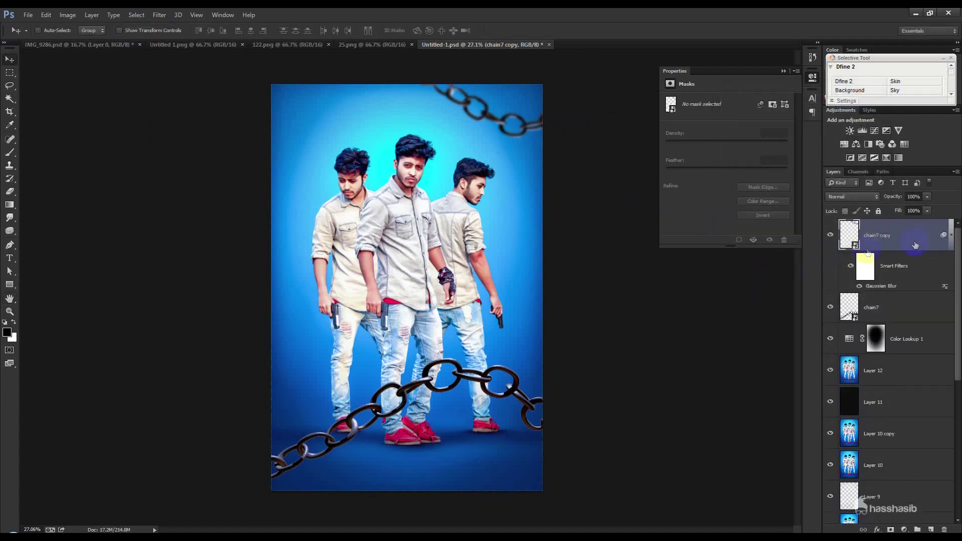
click(948, 245)
Apply a stronger Gaussian Blur to the lower chain7 layer and shift it slightly
click(910, 266)
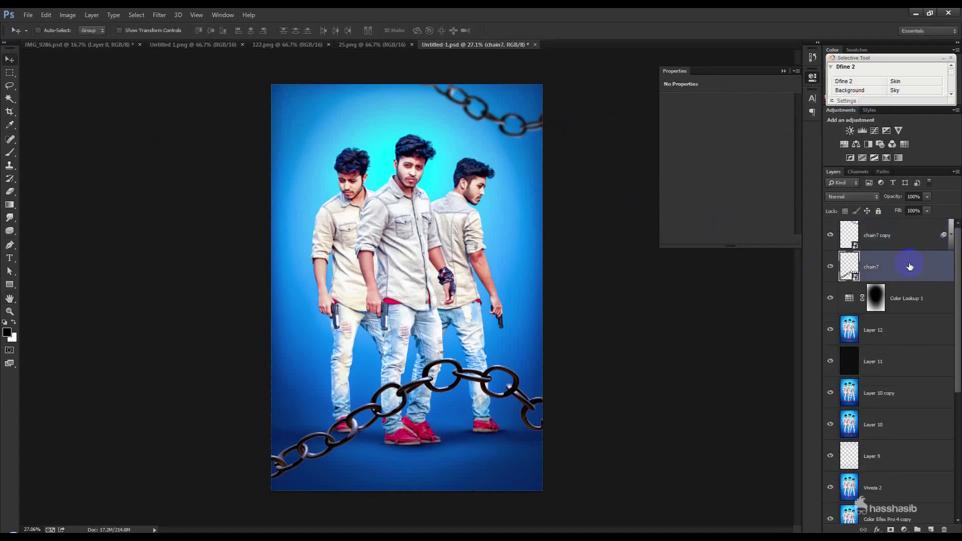
key(ctrl+alt+f)
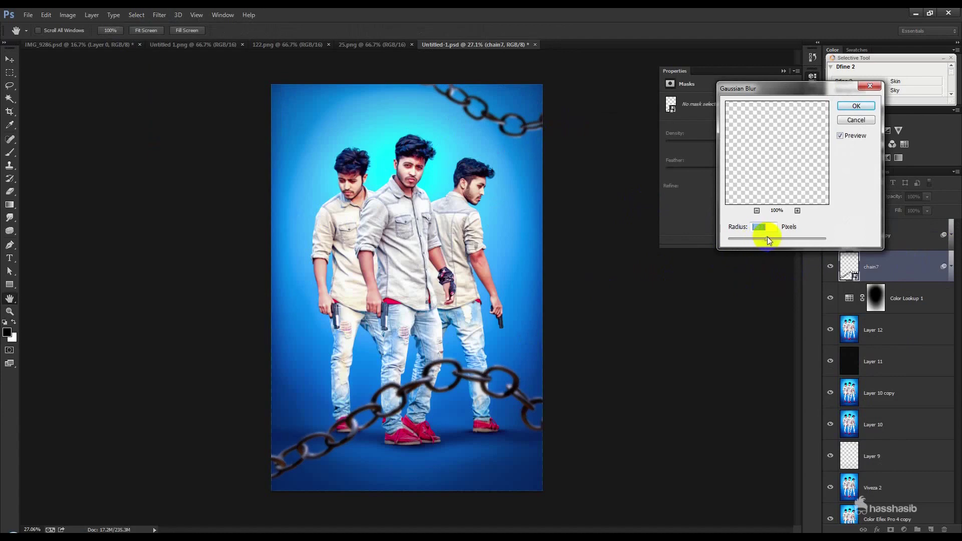
drag(779, 240, 755, 237)
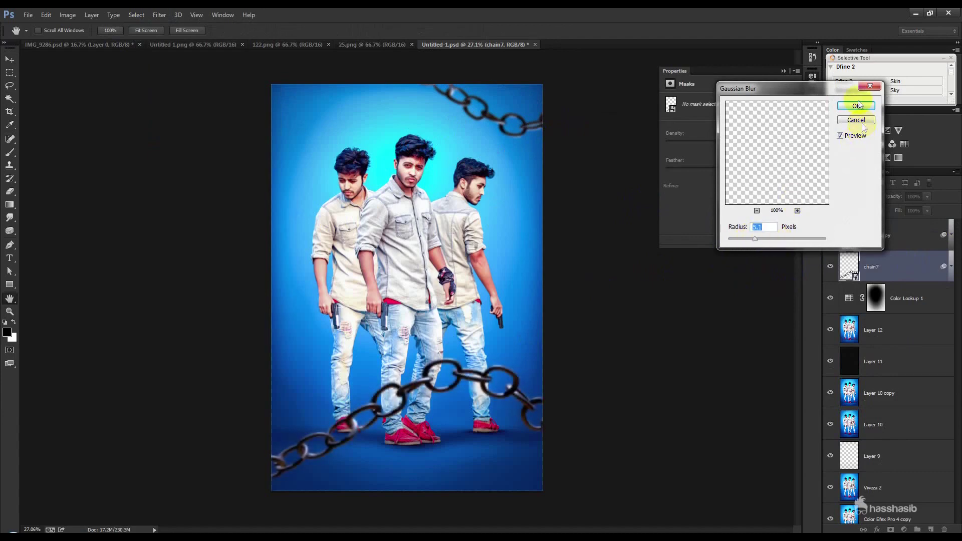
click(856, 105)
mouse_move(581, 273)
mouse_down()
mouse_move(601, 309)
mouse_move(577, 238)
mouse_move(582, 248)
mouse_up()
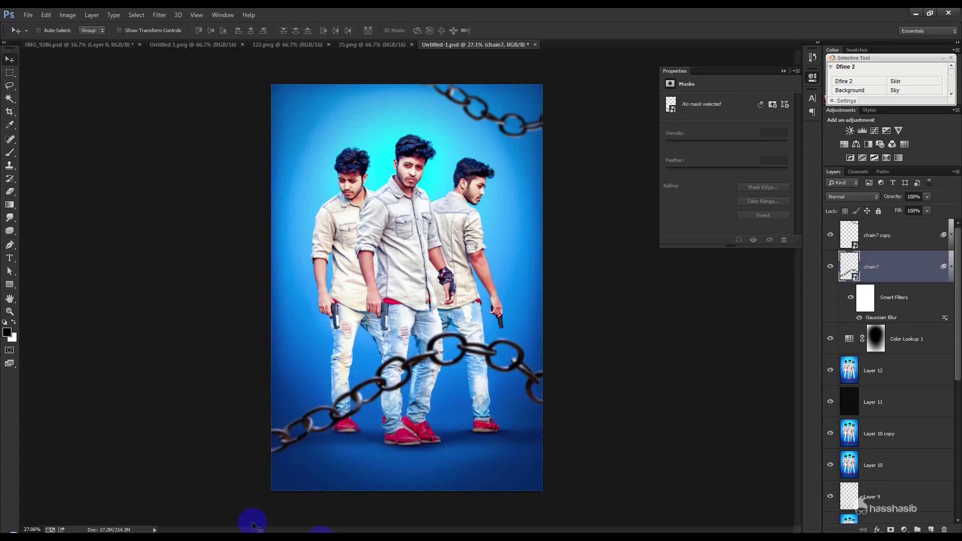
Drag chain6 from the chain images folder onto the poster as a new layer
click(357, 531)
click(399, 477)
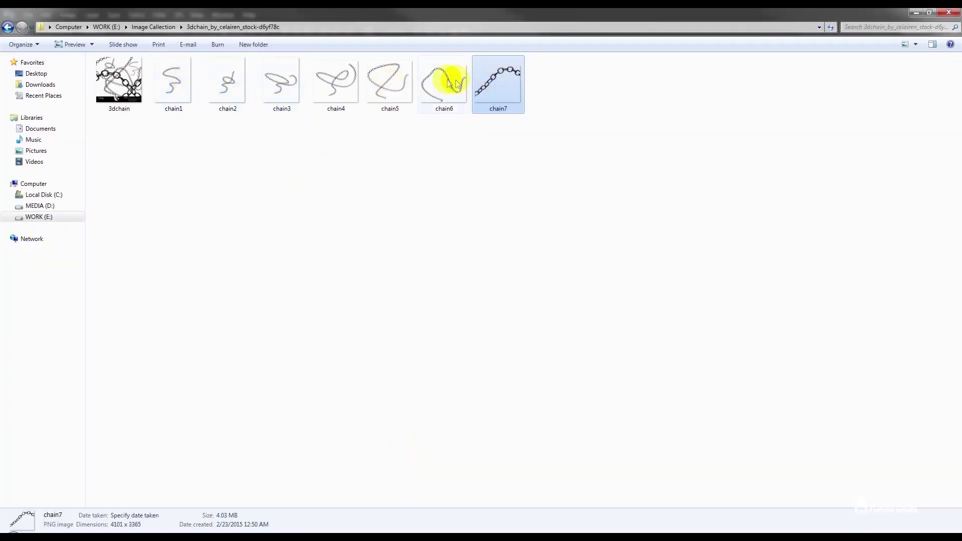
drag(441, 85, 381, 297)
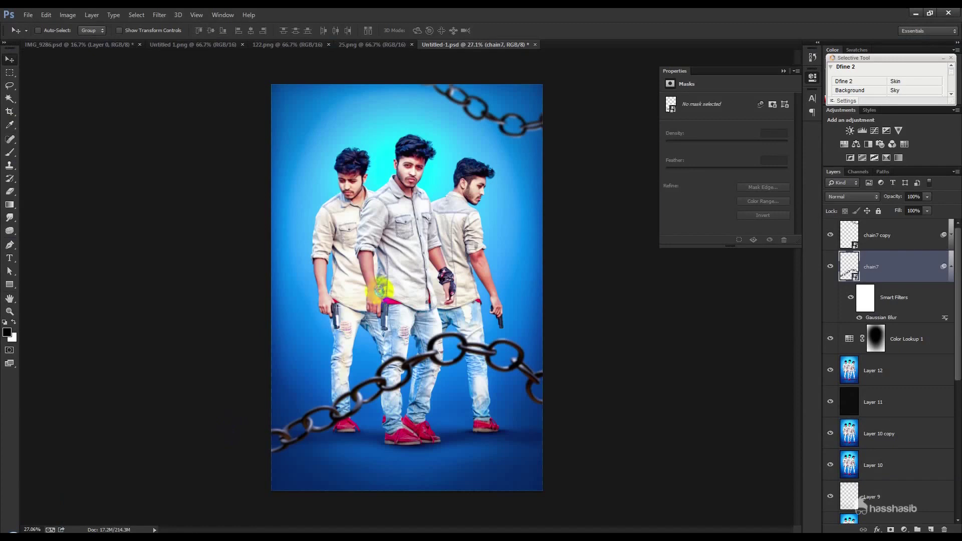
drag(382, 297, 382, 282)
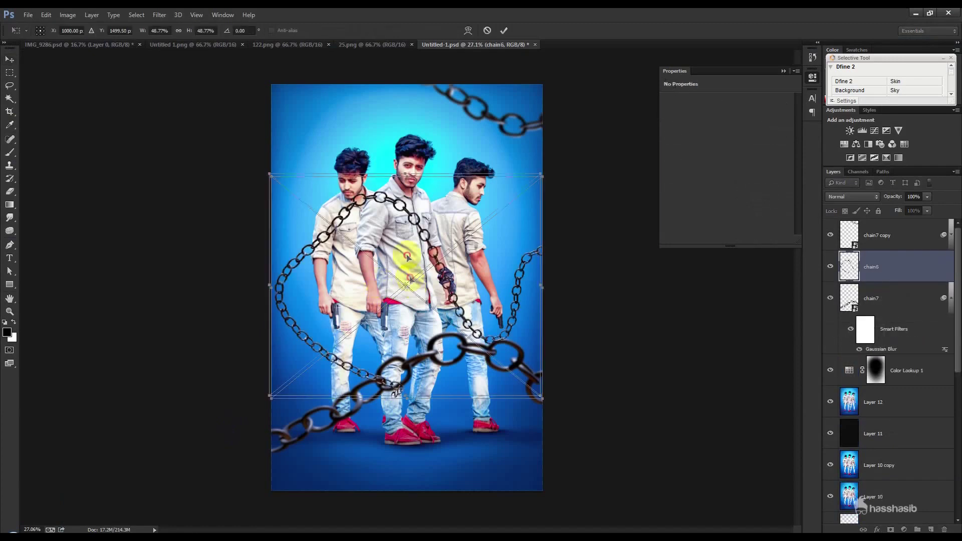
Rotate chain6 about 178°, scale it to 33% and place it over the left and centre figures
drag(511, 158, 532, 158)
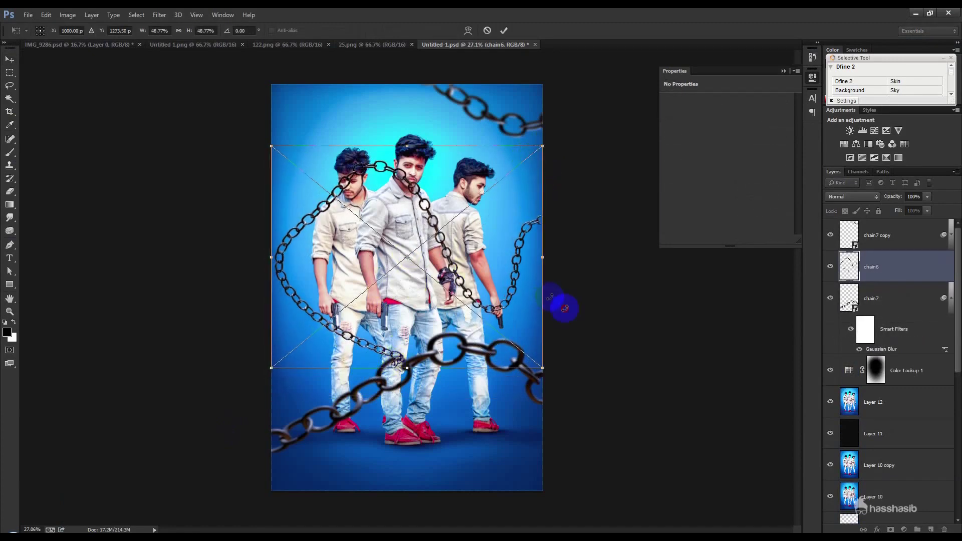
drag(550, 296, 247, 200)
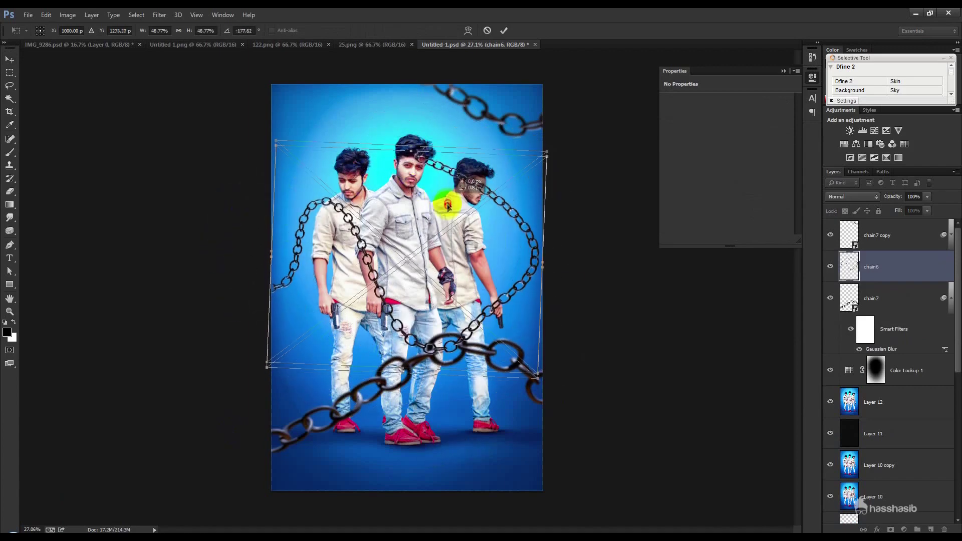
drag(447, 204, 442, 210)
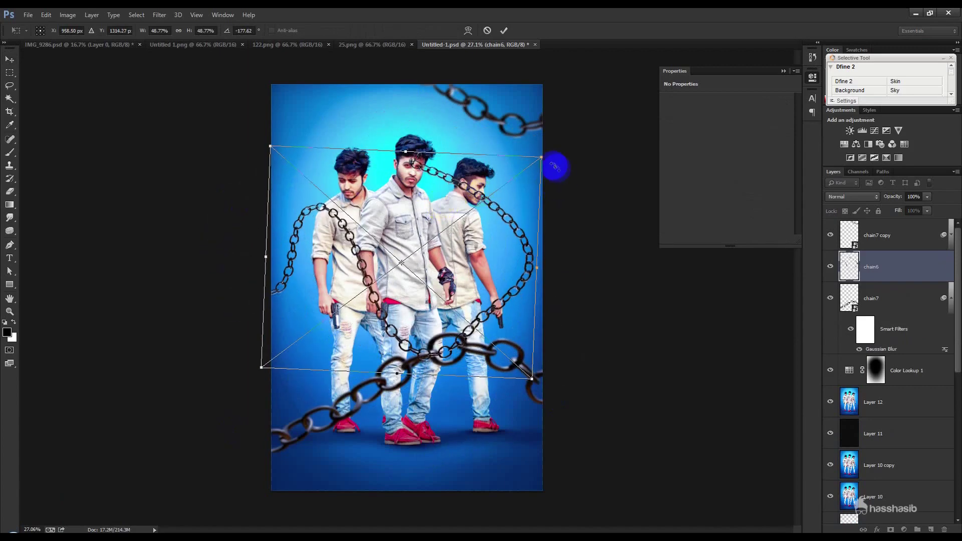
mouse_move(542, 158)
mouse_down()
mouse_move(427, 231)
mouse_move(420, 193)
mouse_up()
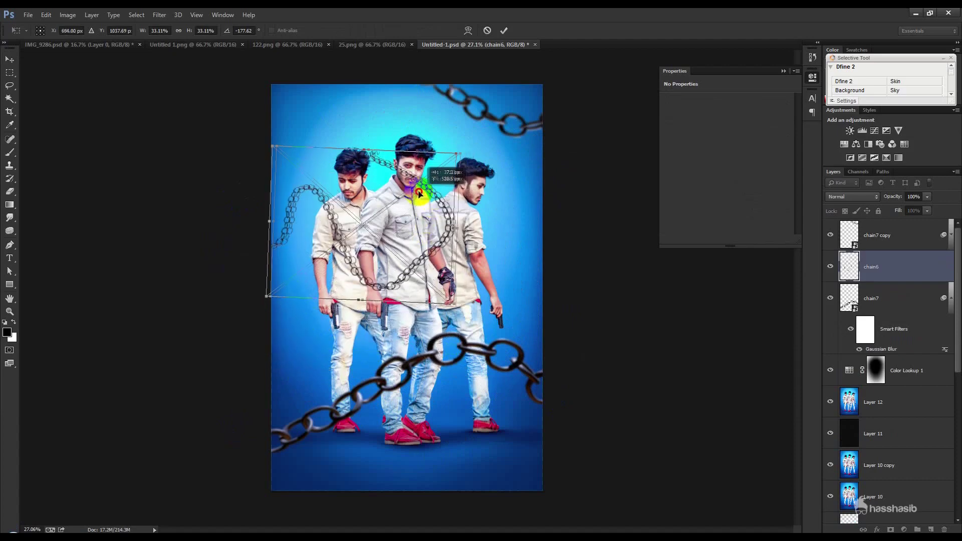
drag(423, 187, 413, 195)
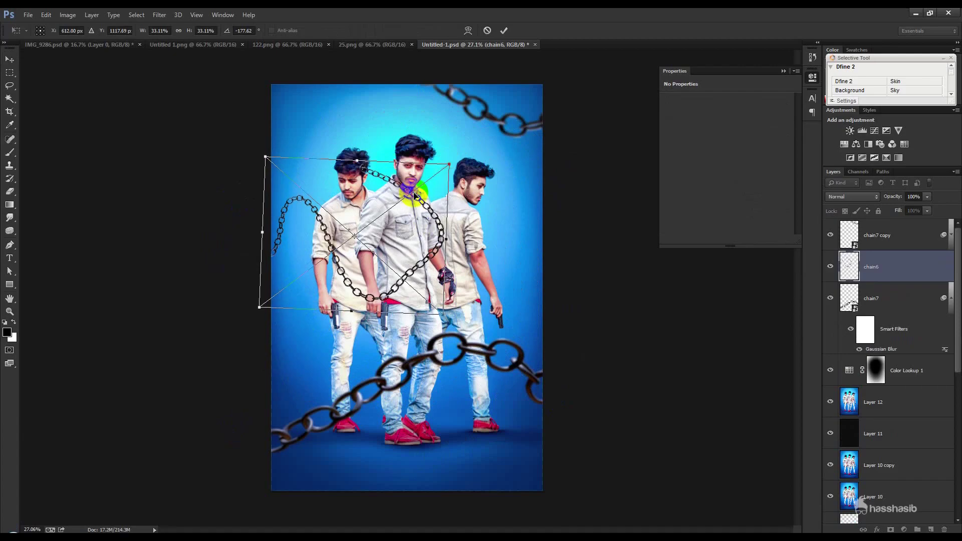
click(503, 31)
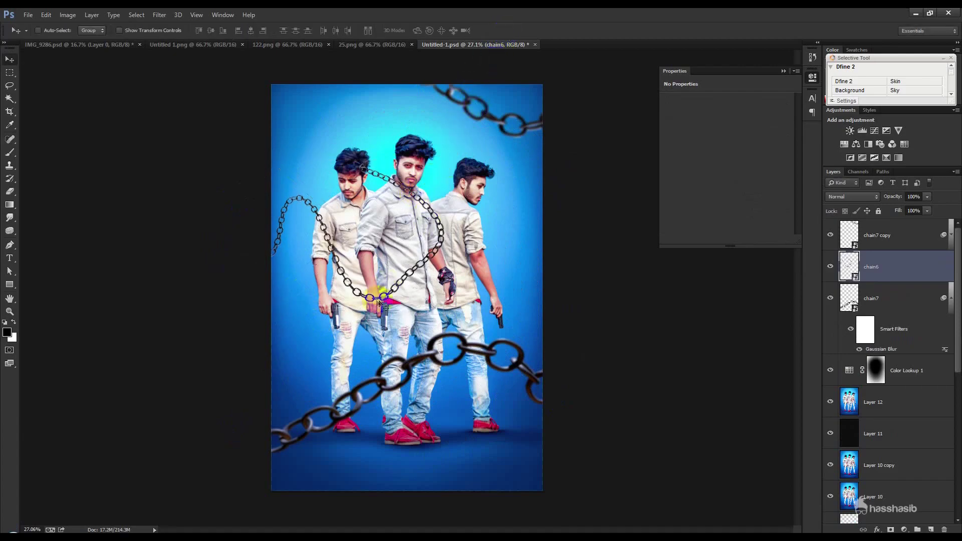
Move chain6 slightly up and left, and collapse the lower chain's filter list
scroll(384, 300, up, 3)
drag(384, 299, 373, 272)
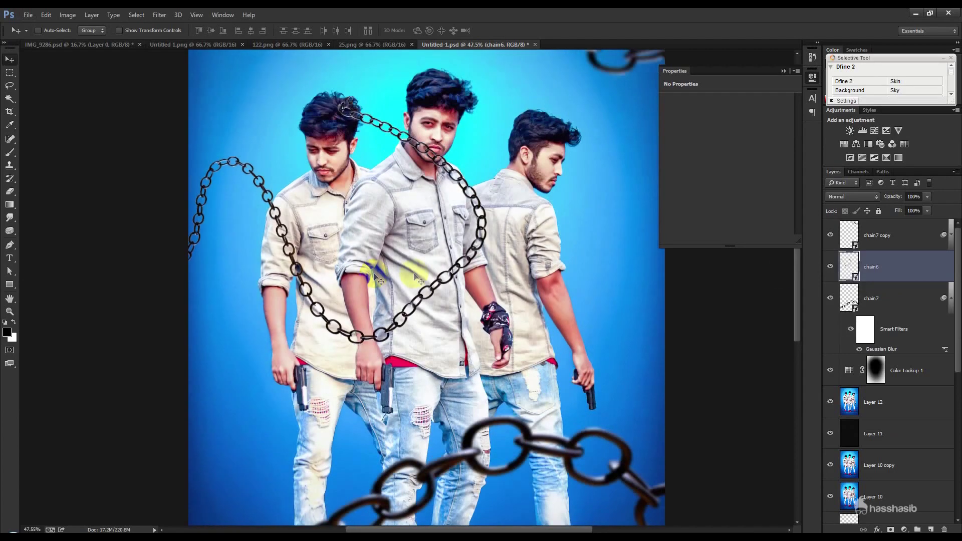
click(947, 298)
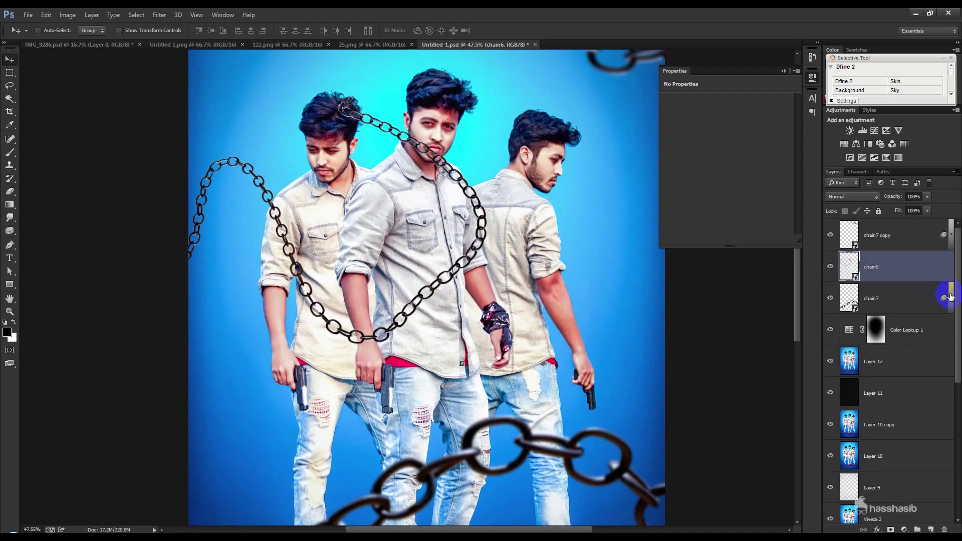
scroll(883, 436, down, 3)
scroll(880, 433, down, 2)
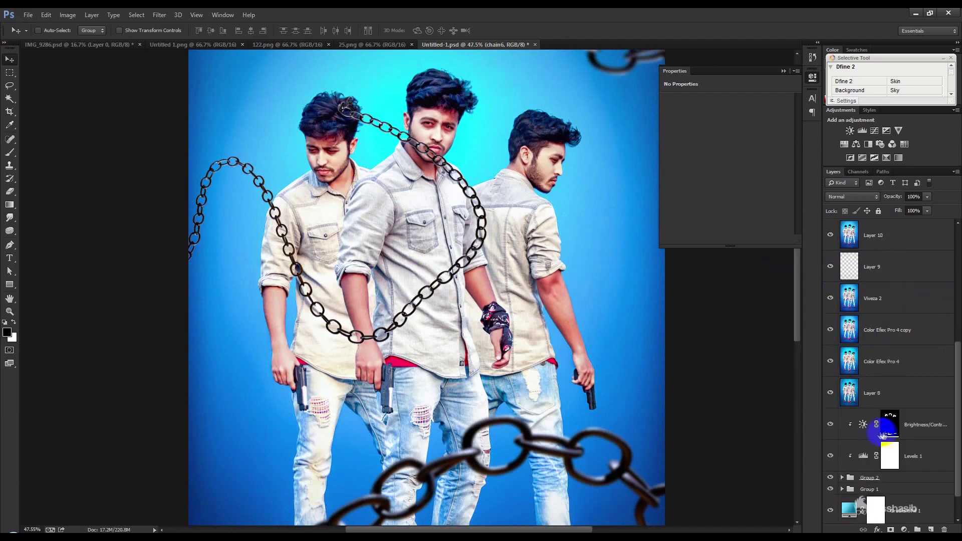
scroll(880, 431, down, 2)
scroll(847, 457, down, 1)
Expand Group 2 in the Layers panel and clear the active selection
click(841, 445)
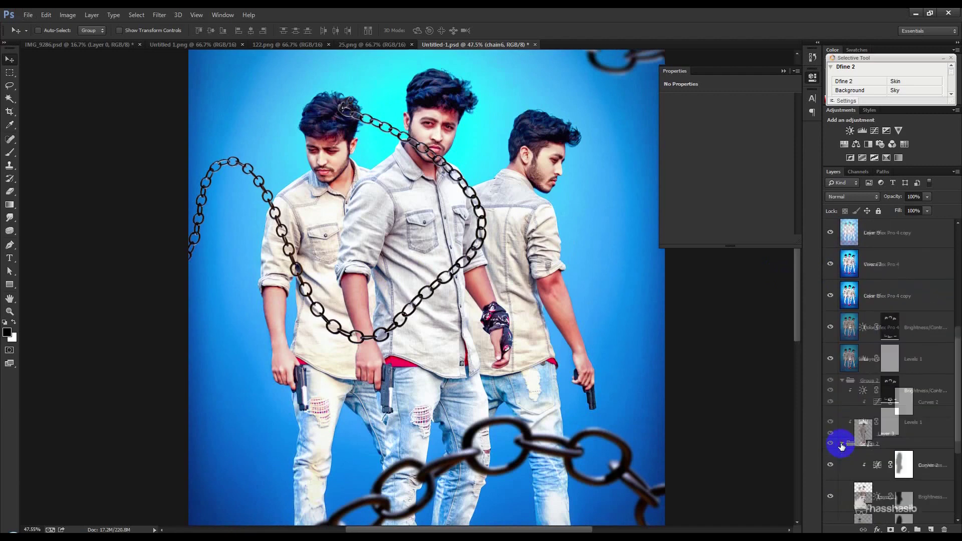
scroll(877, 419, down, 3)
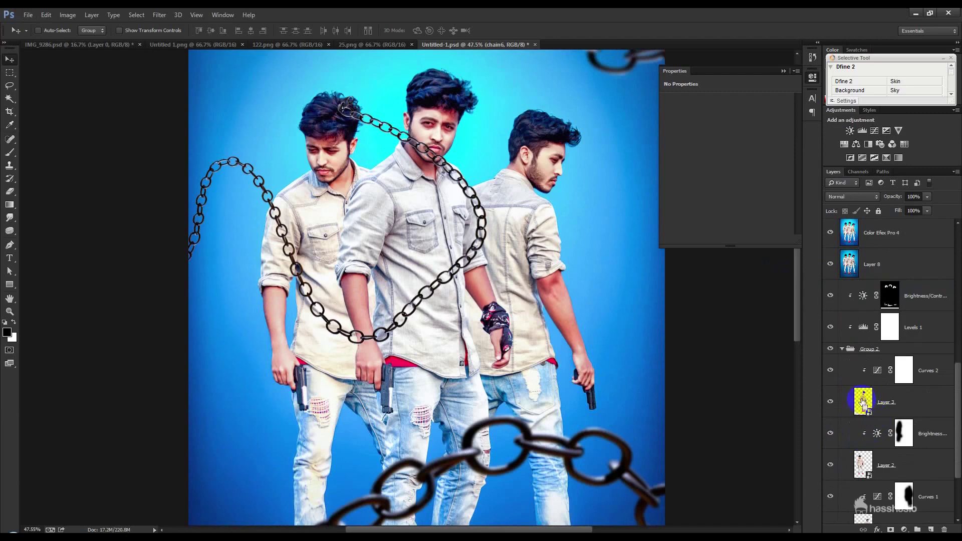
scroll(864, 398, up, 4)
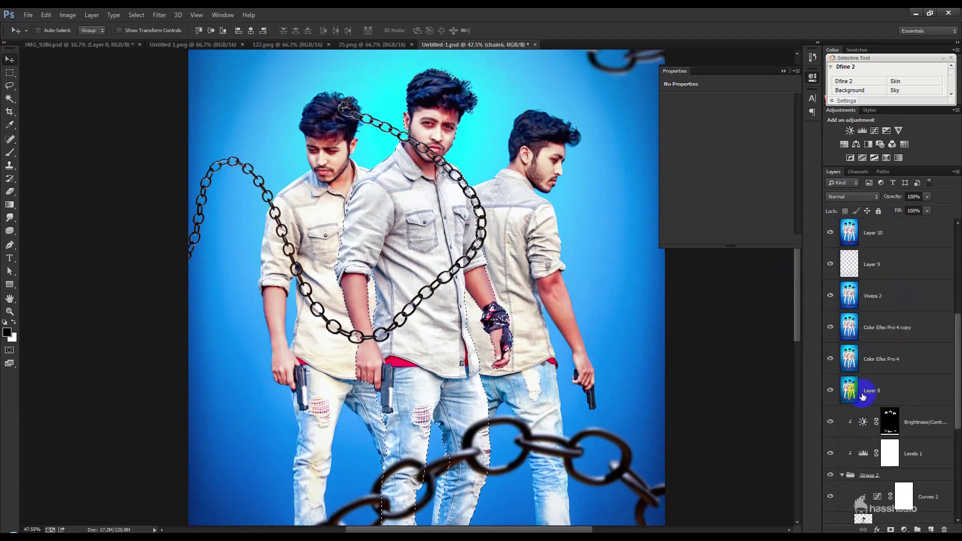
scroll(870, 393, up, 3)
scroll(875, 324, up, 2)
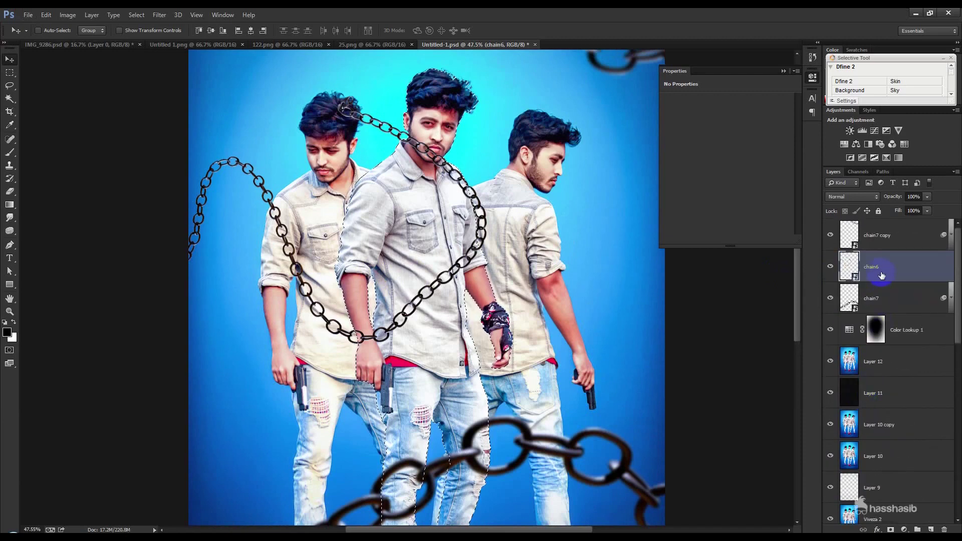
key(ctrl+d)
Add a layer mask to chain6 and load the centre figure's outline as a selection
click(890, 530)
scroll(870, 320, down, 5)
scroll(881, 408, down, 6)
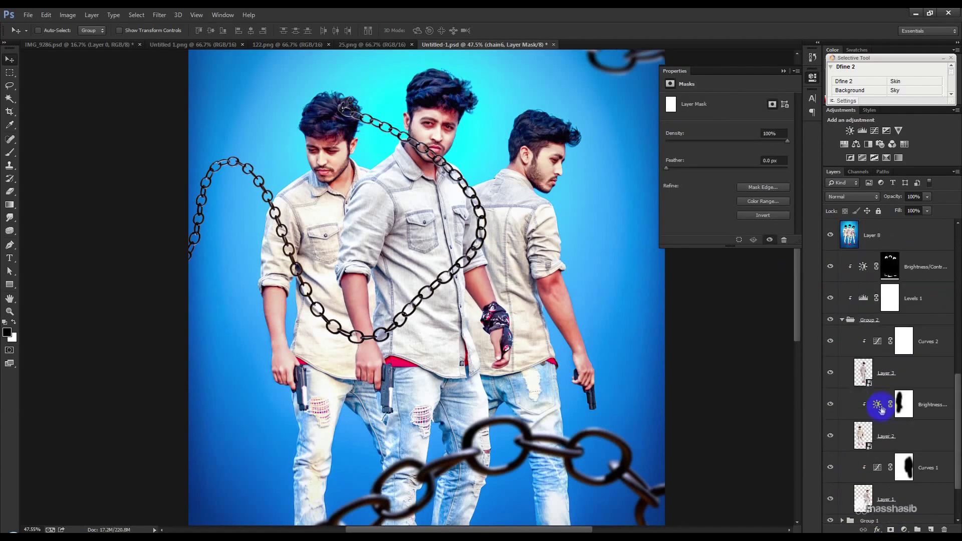
ctrl+click(863, 371)
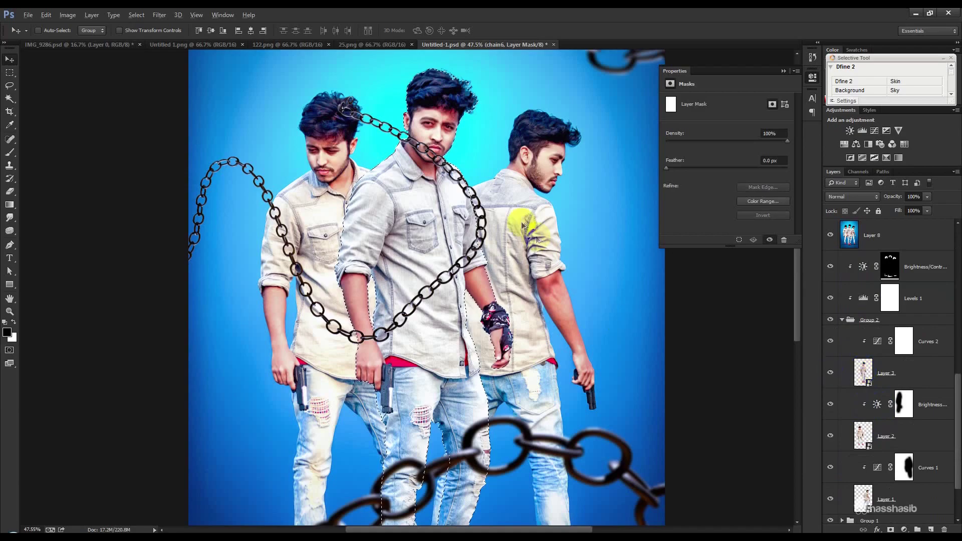
scroll(494, 214, up, 2)
scroll(498, 215, up, 3)
drag(465, 227, 519, 373)
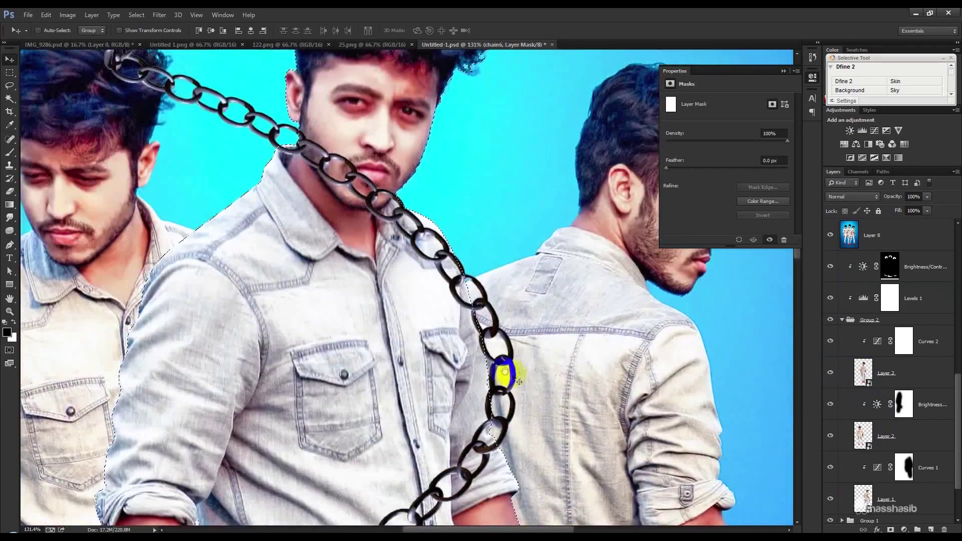
Choose a small hard round brush at 100% opacity
click(11, 155)
click(264, 177)
right_click(332, 202)
click(364, 248)
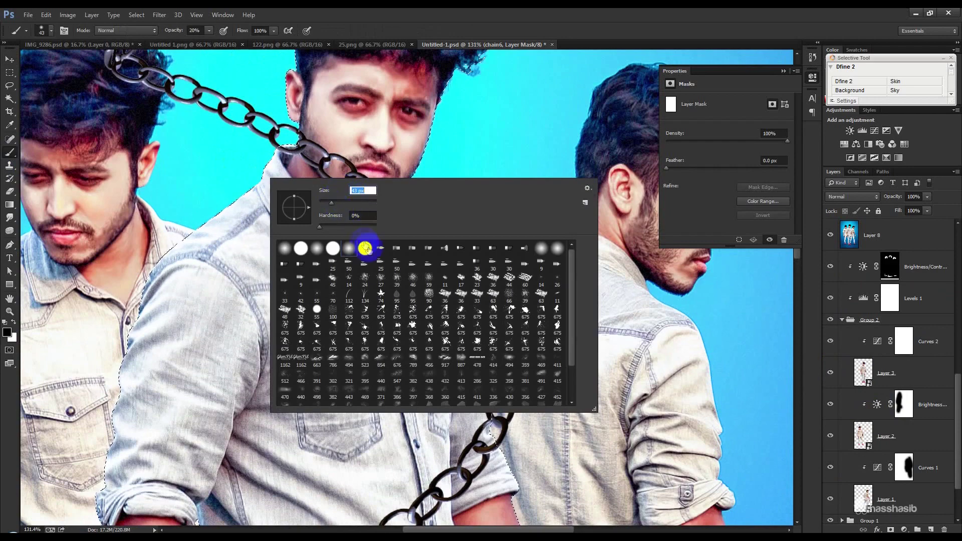
key(0)
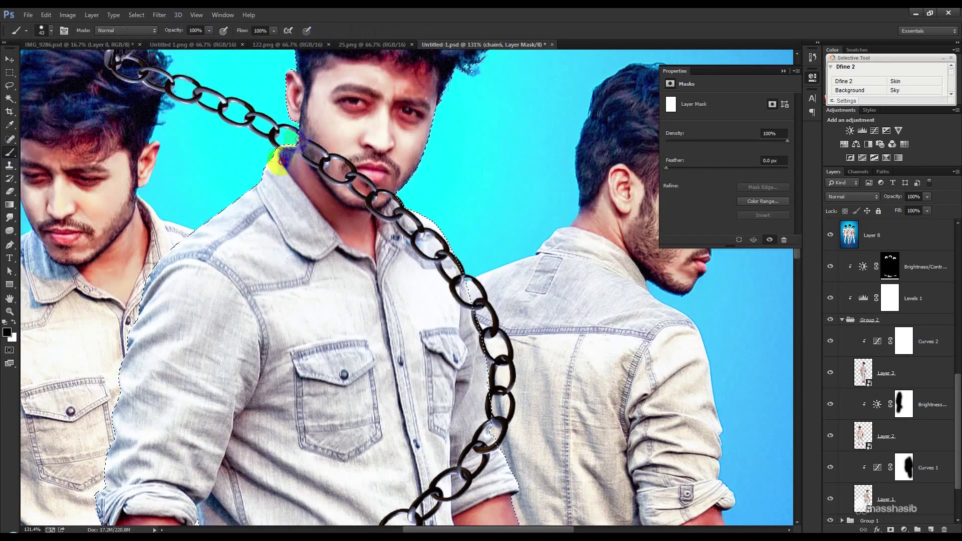
Paint chain6's mask black from the centre man's mouth down over his shoulder
mouse_move(372, 168)
mouse_down()
mouse_move(456, 274)
mouse_move(458, 309)
mouse_up()
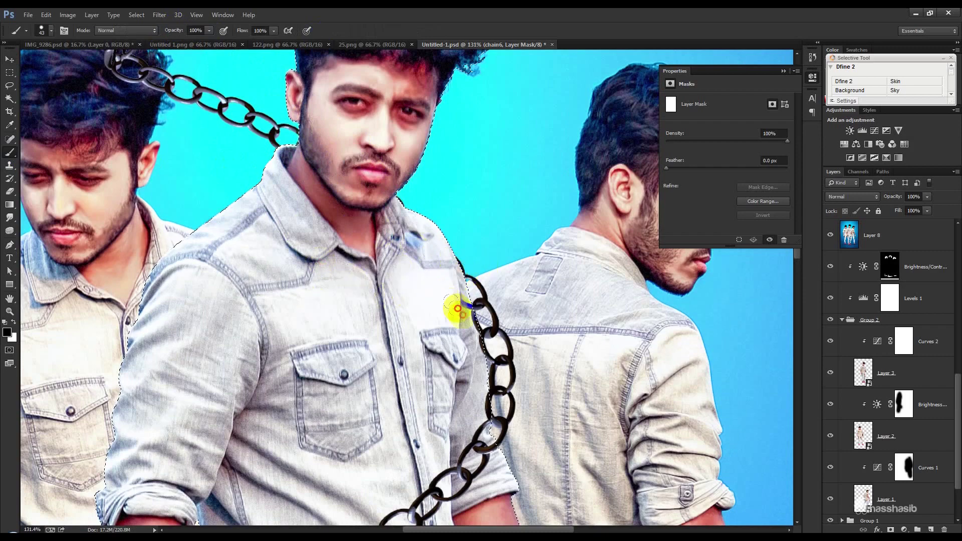
mouse_move(485, 354)
mouse_down()
mouse_move(440, 233)
mouse_move(448, 240)
mouse_up()
key(ctrl+0)
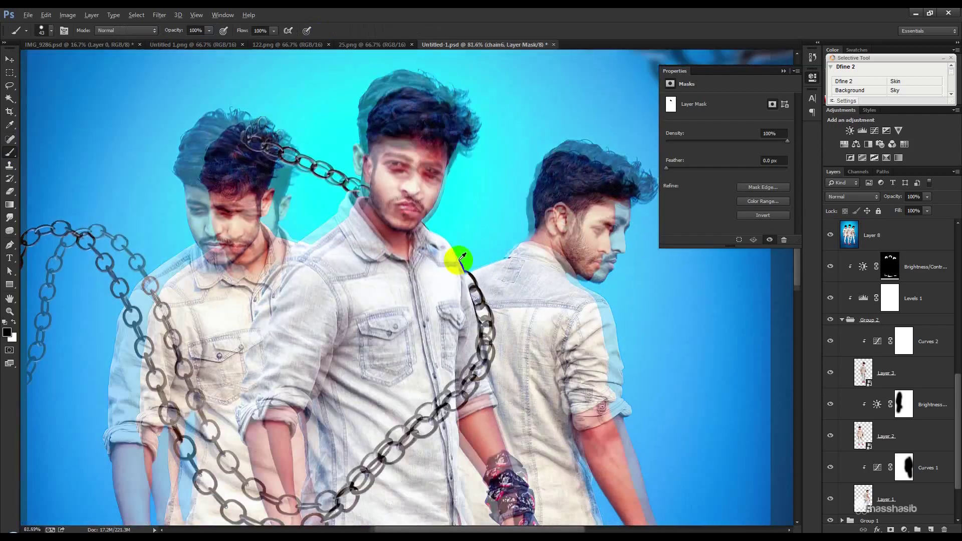
scroll(377, 294, down, 2)
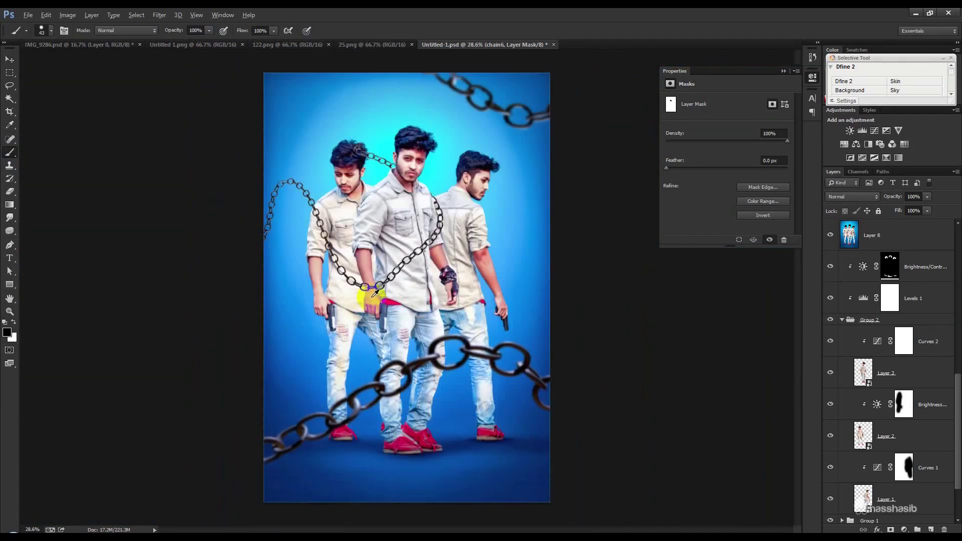
scroll(346, 247, up, 2)
scroll(346, 247, up, 2)
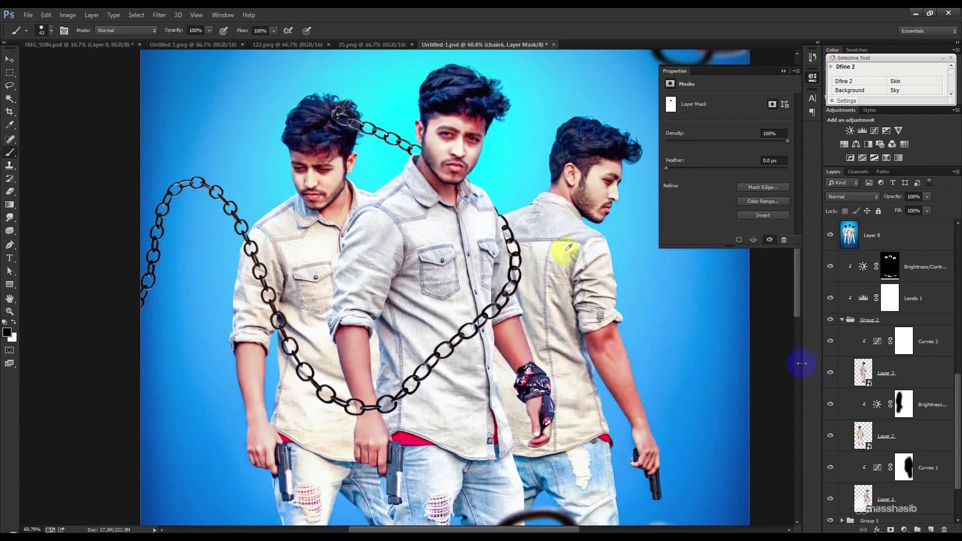
Load then clear the Layer 2 figure's selection, and duplicate the chain6 layer
ctrl+click(862, 436)
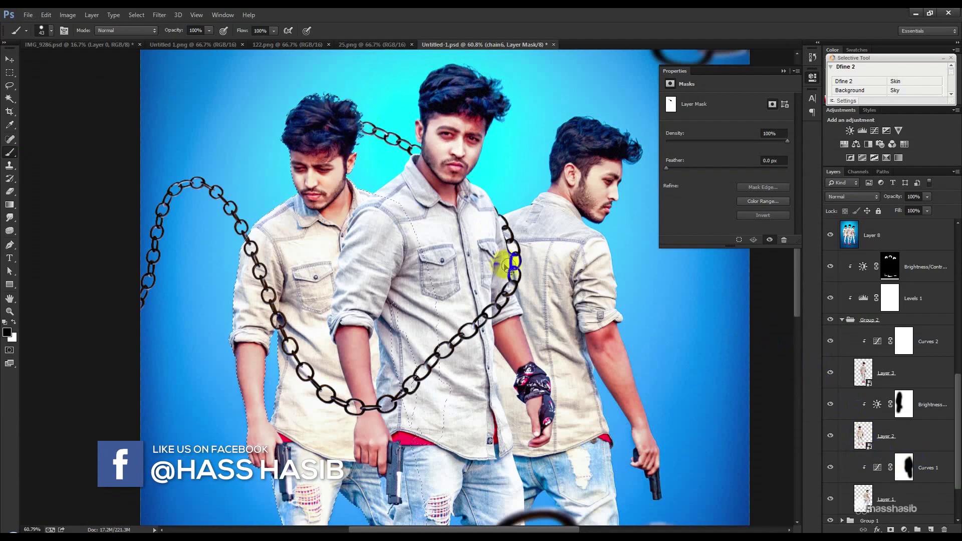
key(ctrl+d)
scroll(507, 258, down, 2)
scroll(505, 258, down, 2)
scroll(505, 258, up, 2)
scroll(395, 300, up, 1)
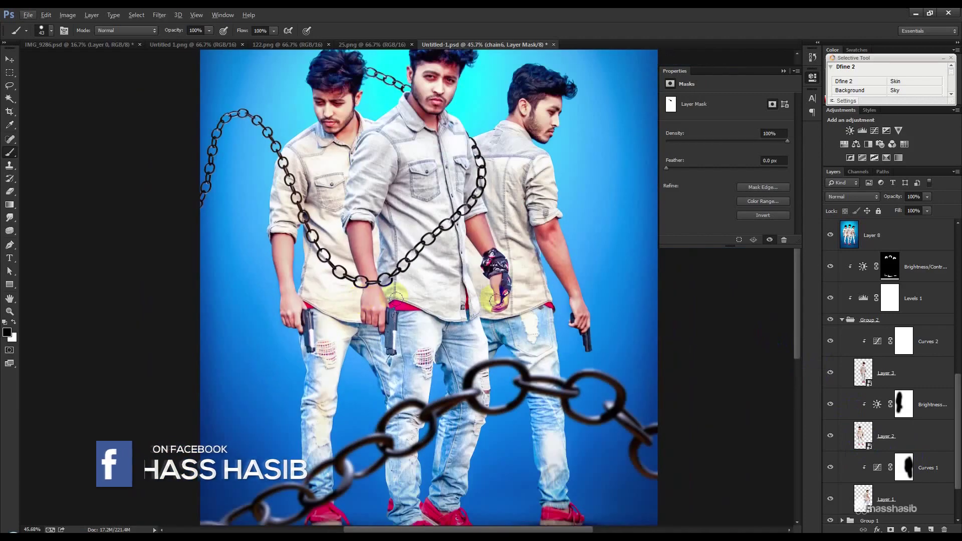
scroll(882, 351, up, 5)
scroll(880, 321, up, 5)
scroll(880, 318, up, 3)
click(913, 277)
key(ctrl+j)
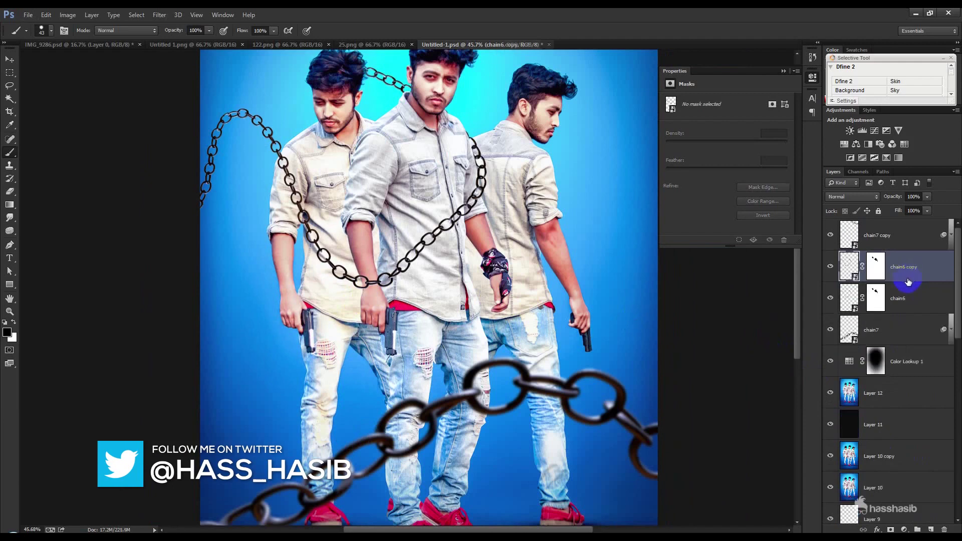
Place the chain6 copy beneath the original and invert its mask to reveal it fully
drag(911, 277, 909, 312)
right_click(907, 301)
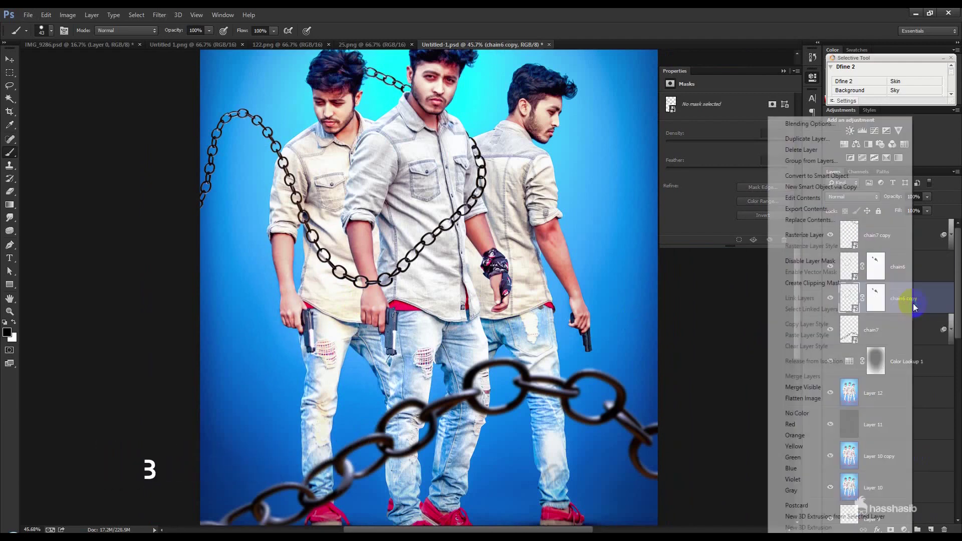
click(816, 238)
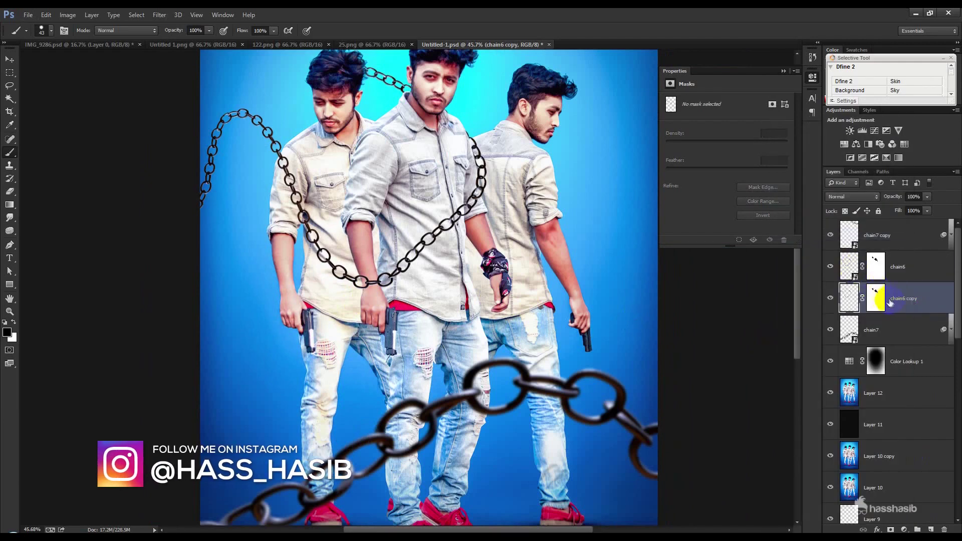
click(876, 297)
key(ctrl+i)
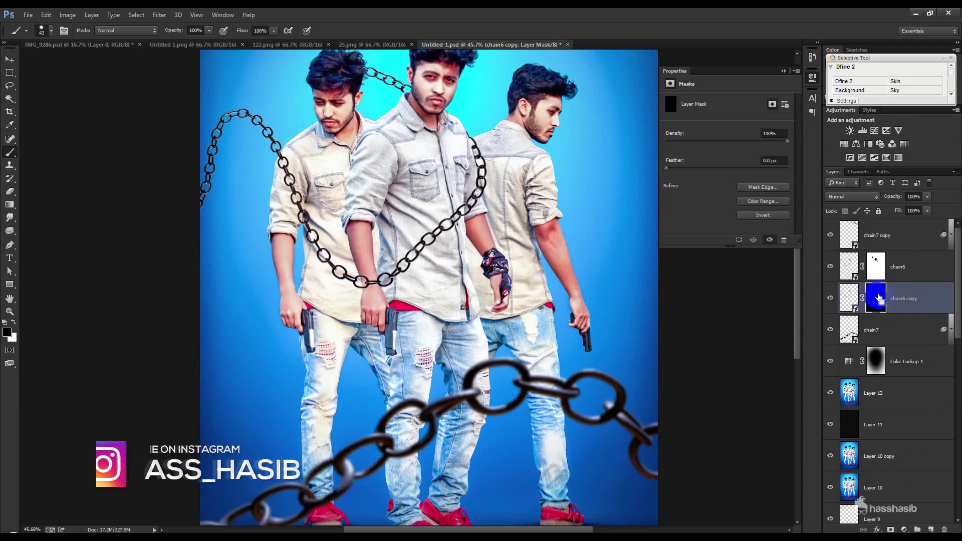
key(ctrl+i)
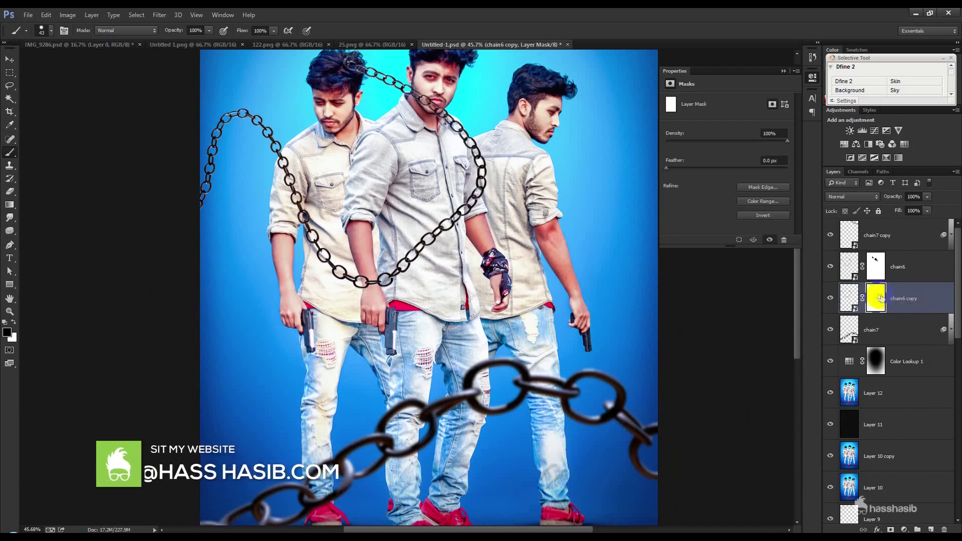
Shift the chain copy down about 80 px and rasterize the layer
click(6, 59)
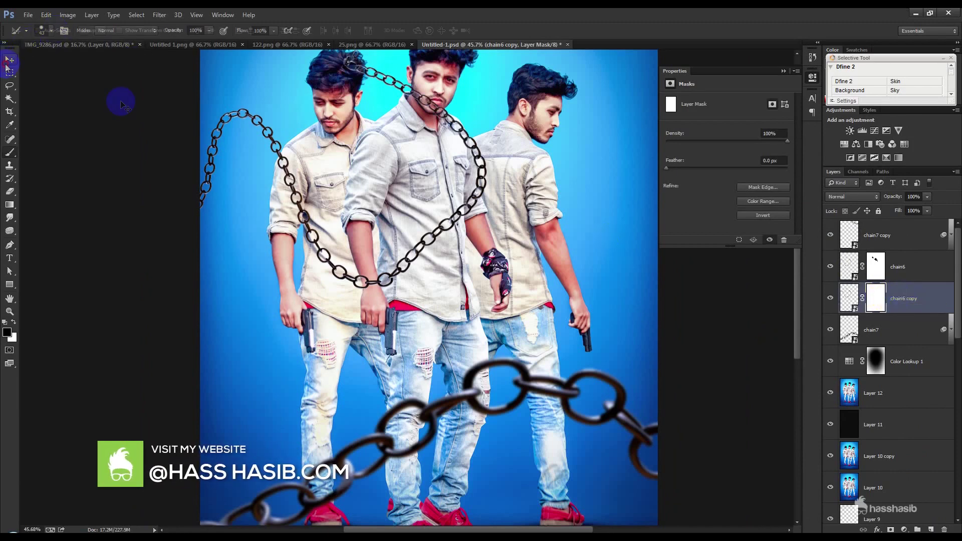
drag(353, 153, 354, 172)
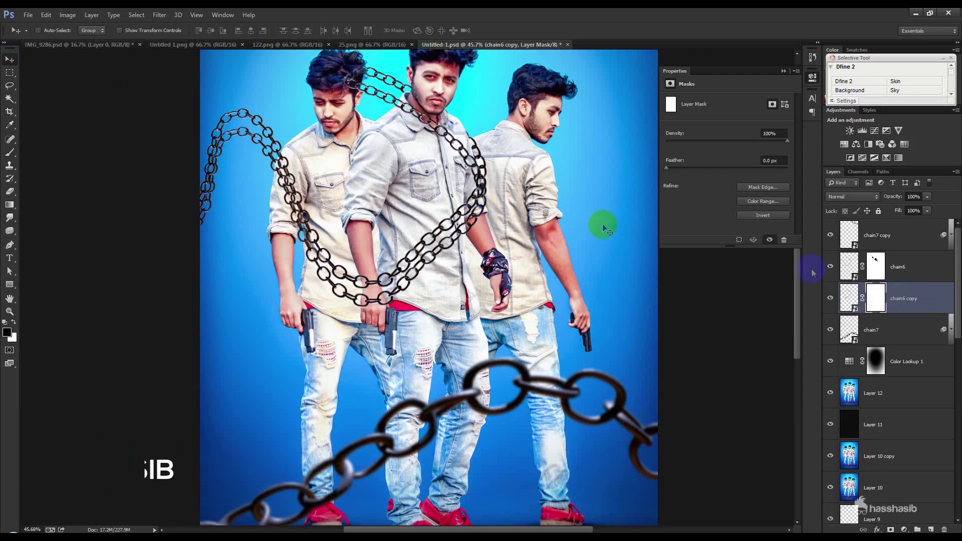
click(876, 299)
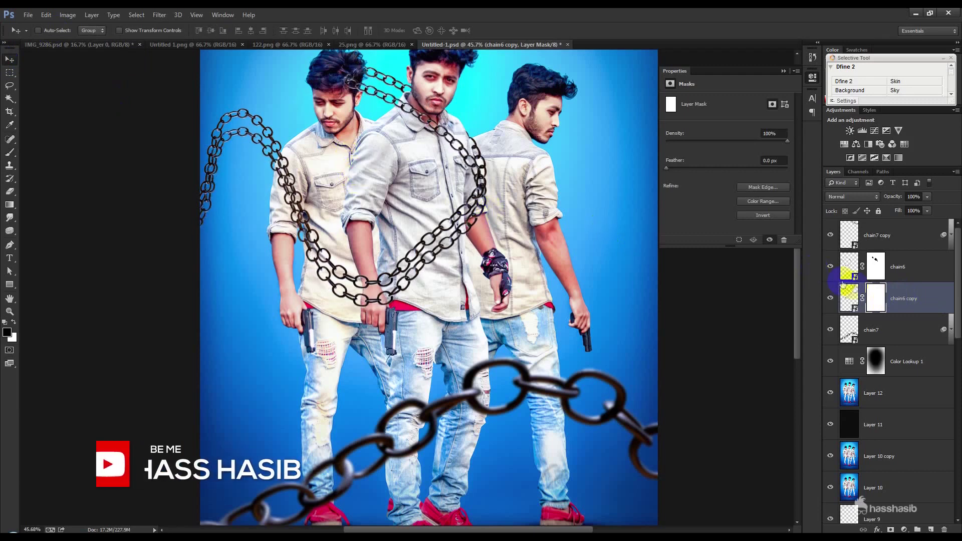
right_click(924, 296)
click(824, 228)
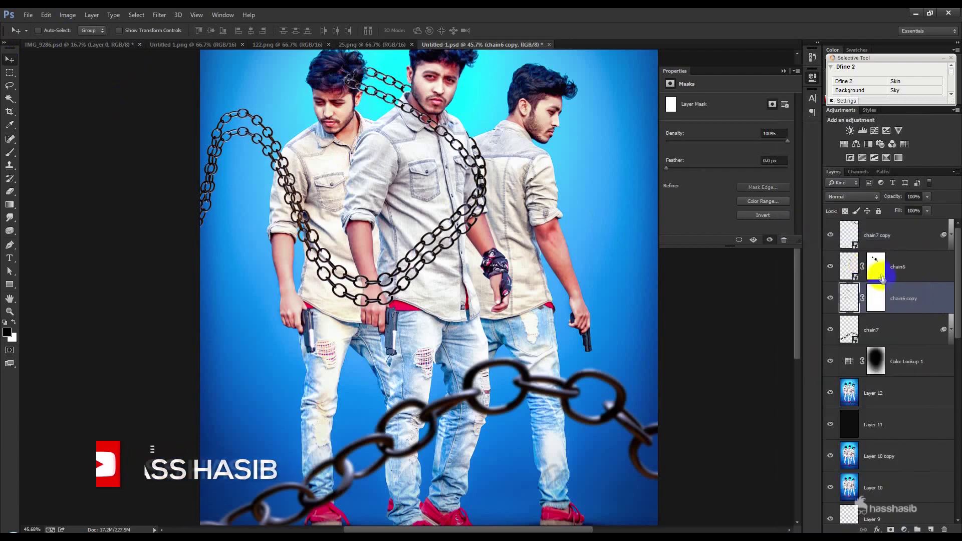
key(ctrl+m)
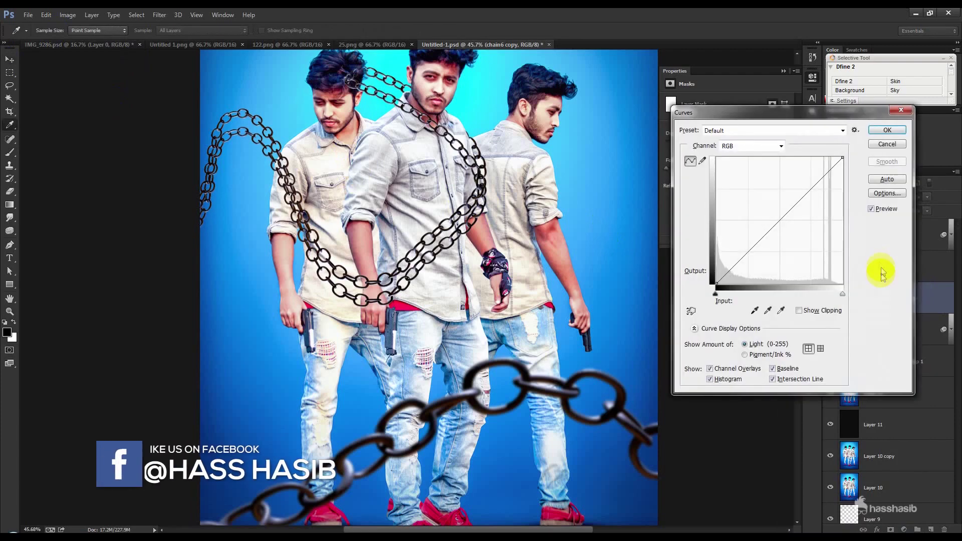
Darken the chain copy to pure black with Curves and fade it to 26% opacity
drag(842, 159, 884, 296)
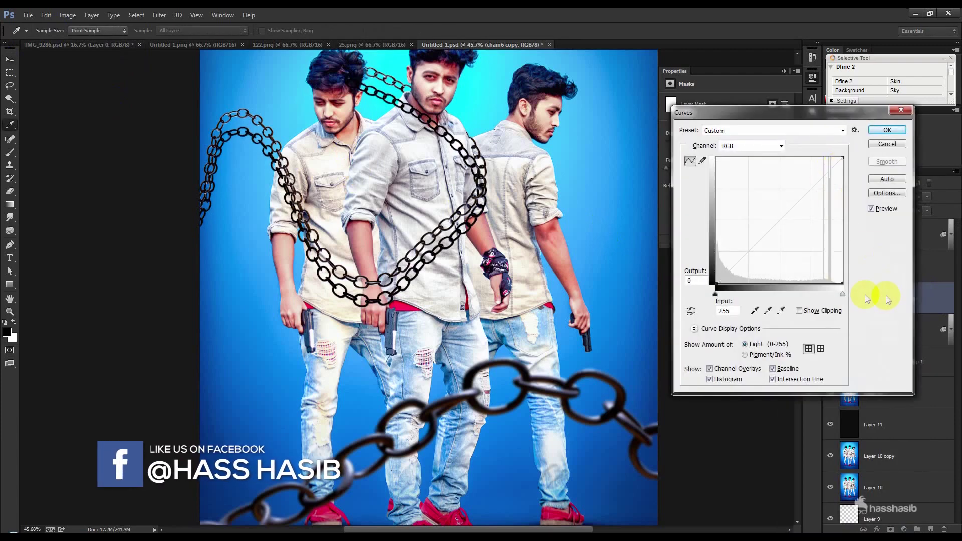
click(880, 131)
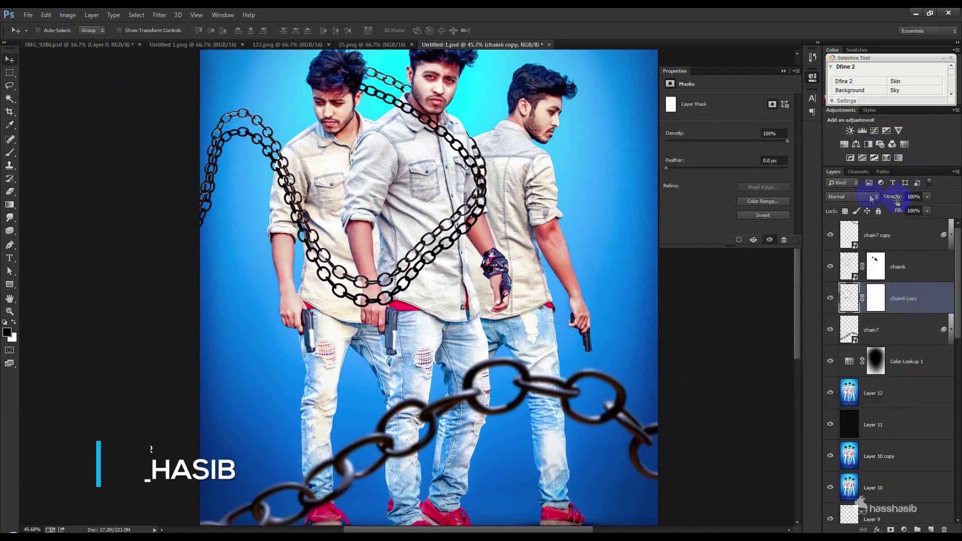
drag(891, 197, 858, 199)
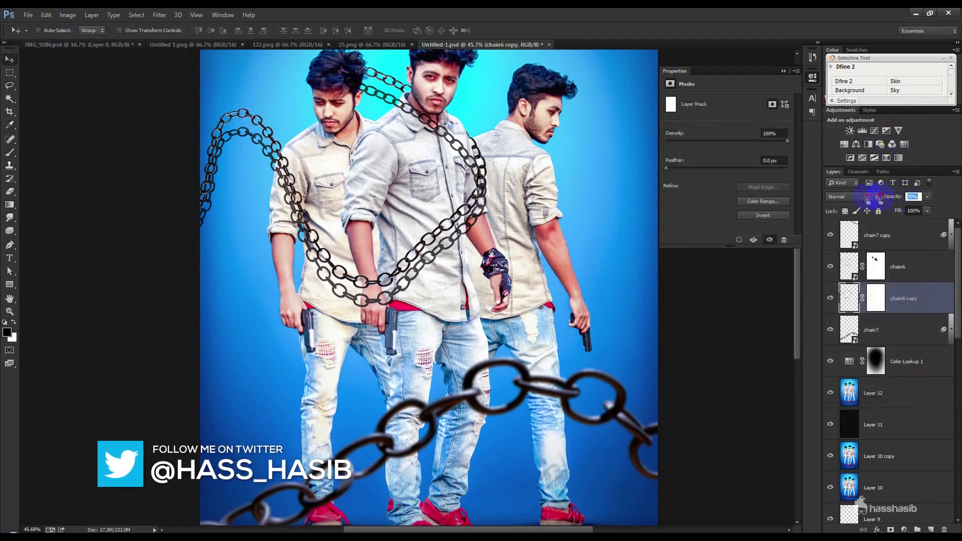
Apply a Gaussian Blur to the shadow chain and nudge it 28 px lower
click(159, 14)
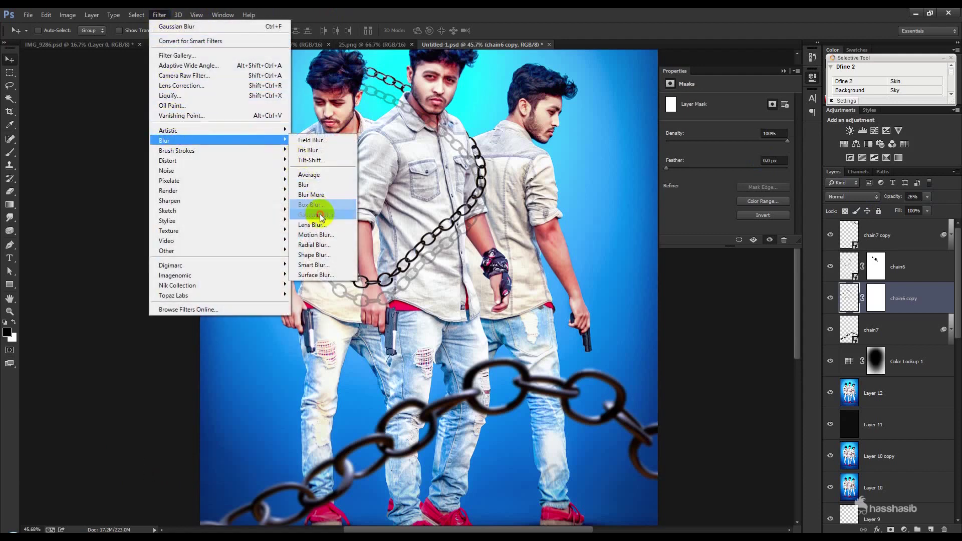
click(316, 214)
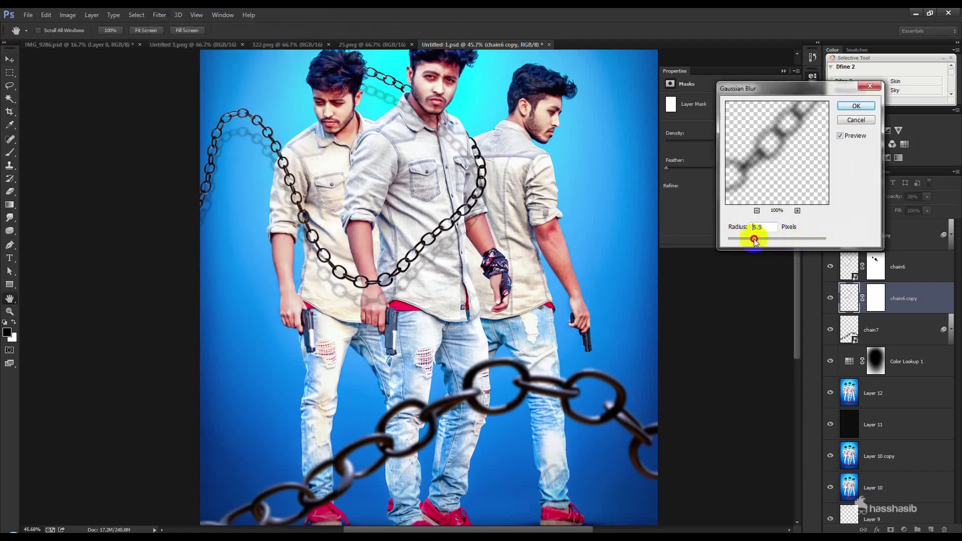
click(856, 106)
key(v)
drag(461, 224, 463, 236)
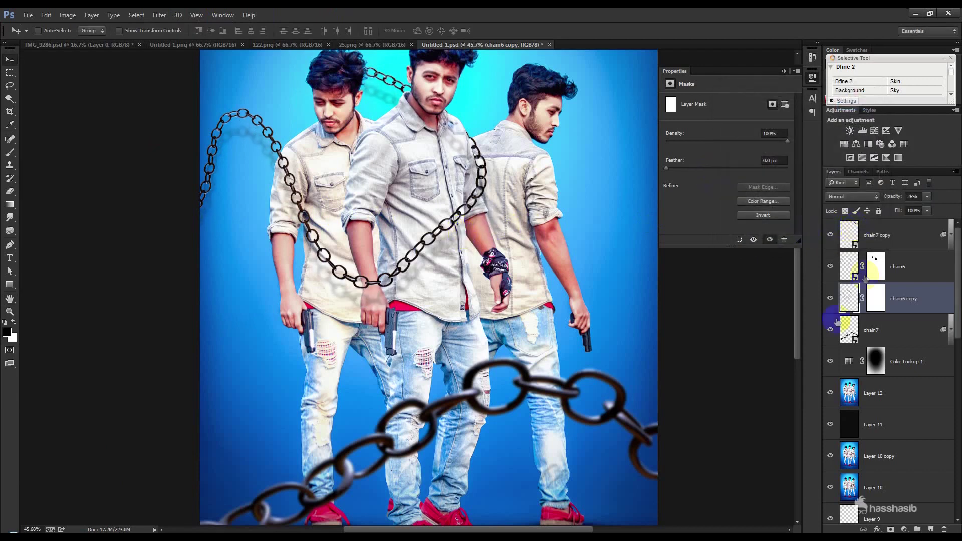
mouse_move(870, 329)
mouse_down()
mouse_move(876, 414)
mouse_move(882, 329)
mouse_up()
Mask the chain shadow off the middle figure's collar, chest pocket and shirt
click(878, 306)
scroll(867, 419, down, 10)
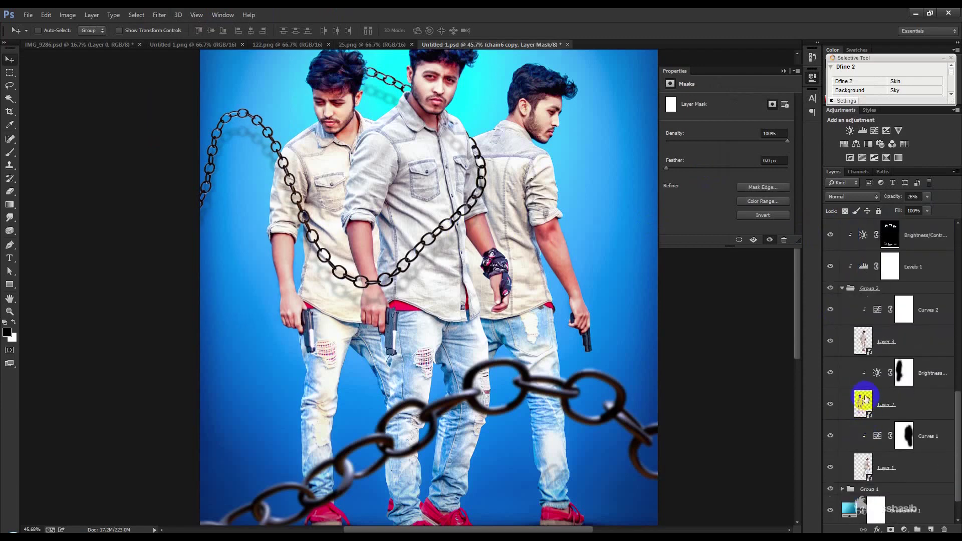
ctrl+click(863, 345)
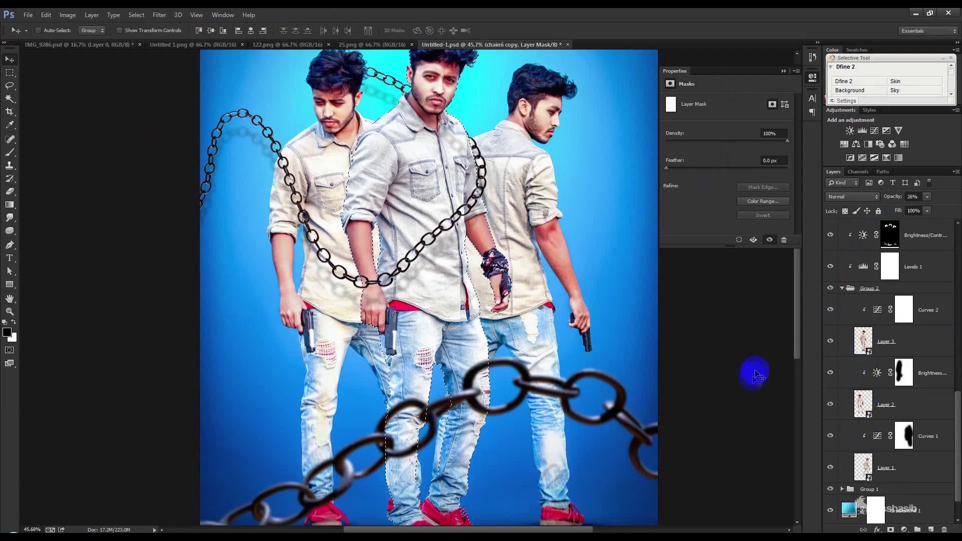
scroll(476, 115, up, 5)
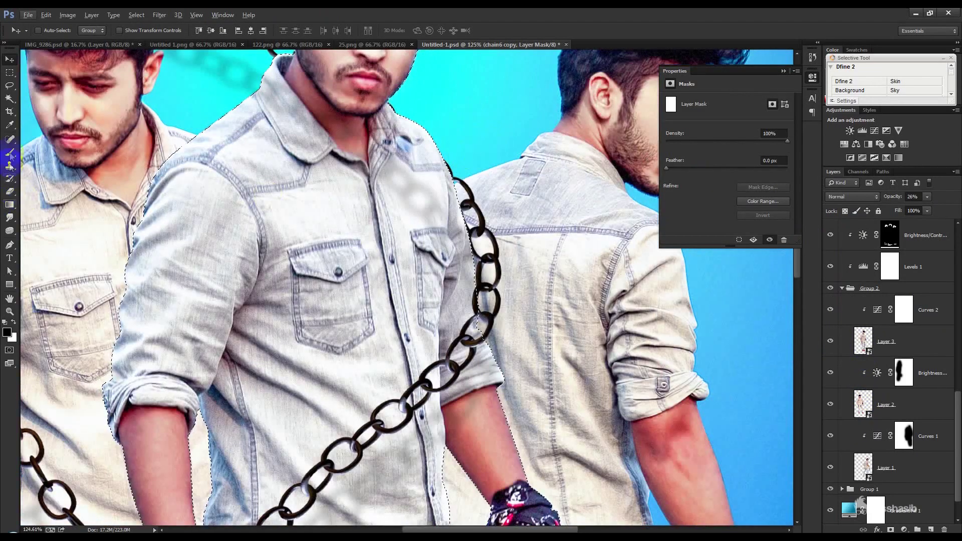
click(9, 152)
drag(419, 197, 381, 166)
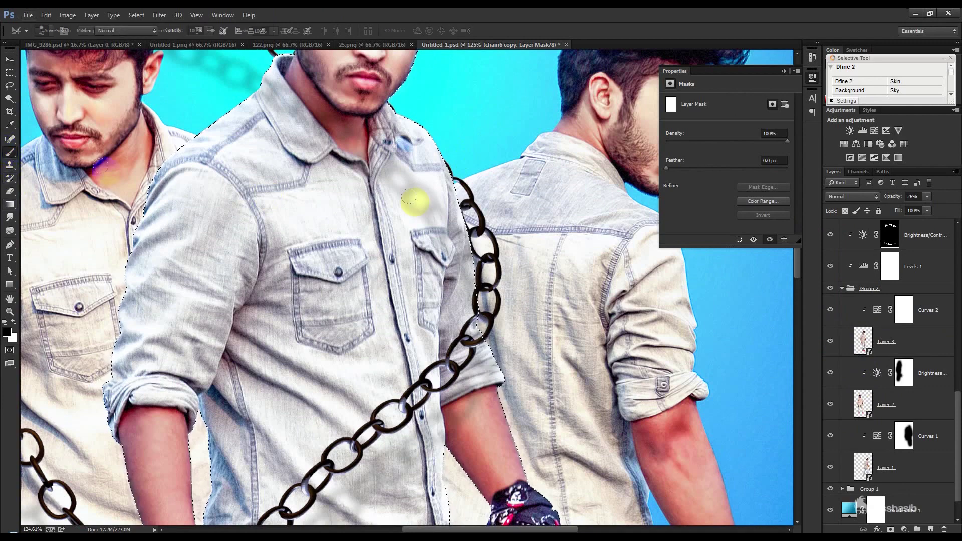
drag(286, 88, 273, 103)
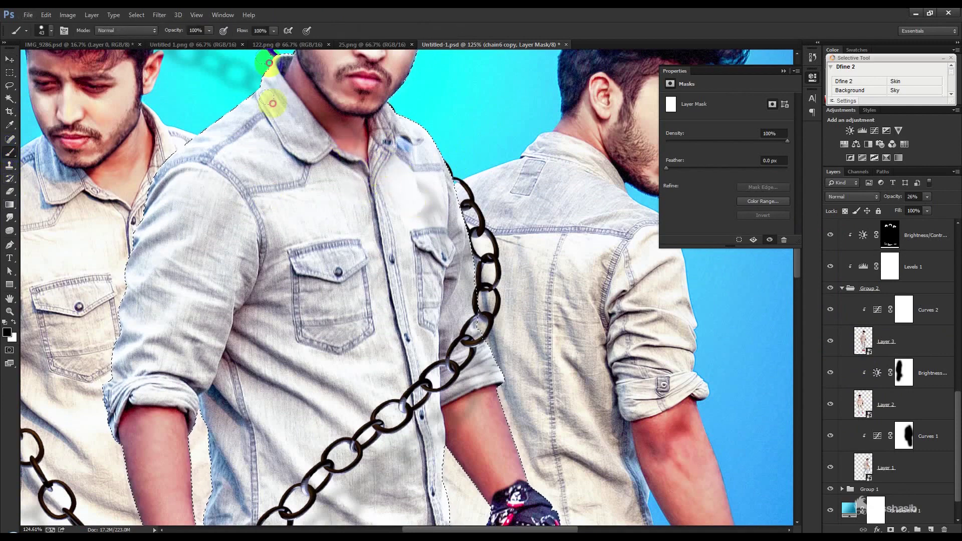
mouse_move(432, 140)
mouse_down()
mouse_move(446, 252)
mouse_move(435, 277)
mouse_move(483, 295)
mouse_up()
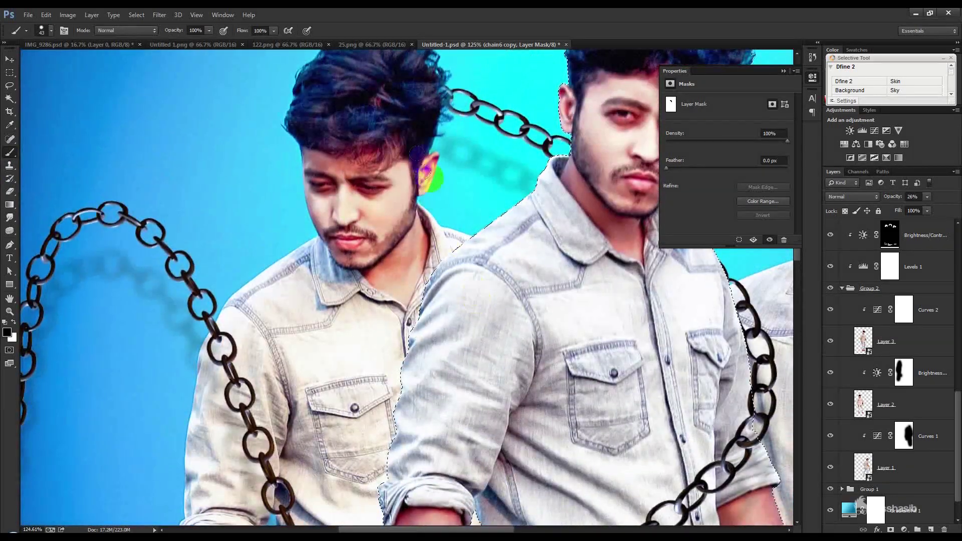
drag(424, 173, 473, 214)
key(ctrl+d)
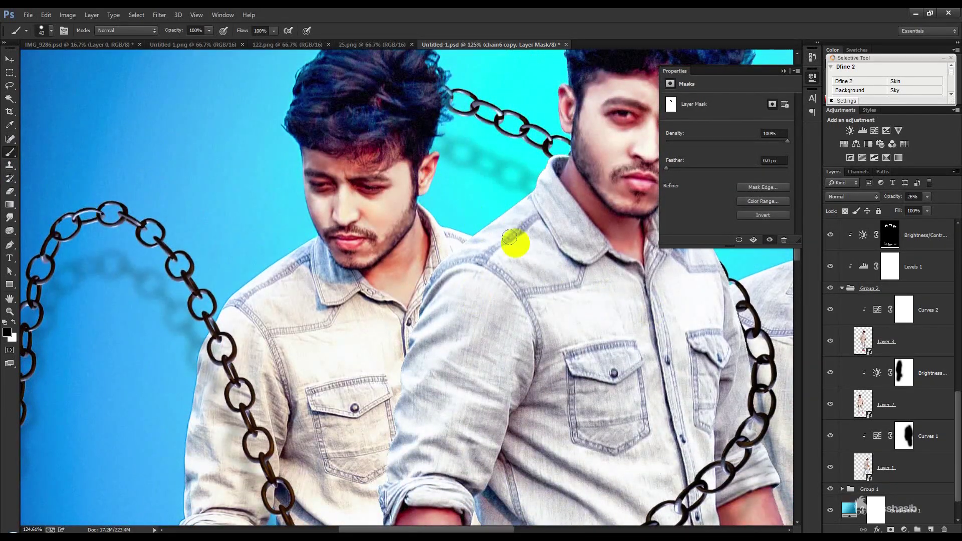
Mask the shadow along the shoulder and right man's shirt, loading figure outlines as selections
mouse_move(508, 232)
mouse_down()
mouse_move(498, 163)
mouse_move(425, 145)
mouse_up()
mouse_move(501, 346)
mouse_down()
mouse_move(441, 275)
mouse_move(476, 257)
mouse_up()
click(661, 394)
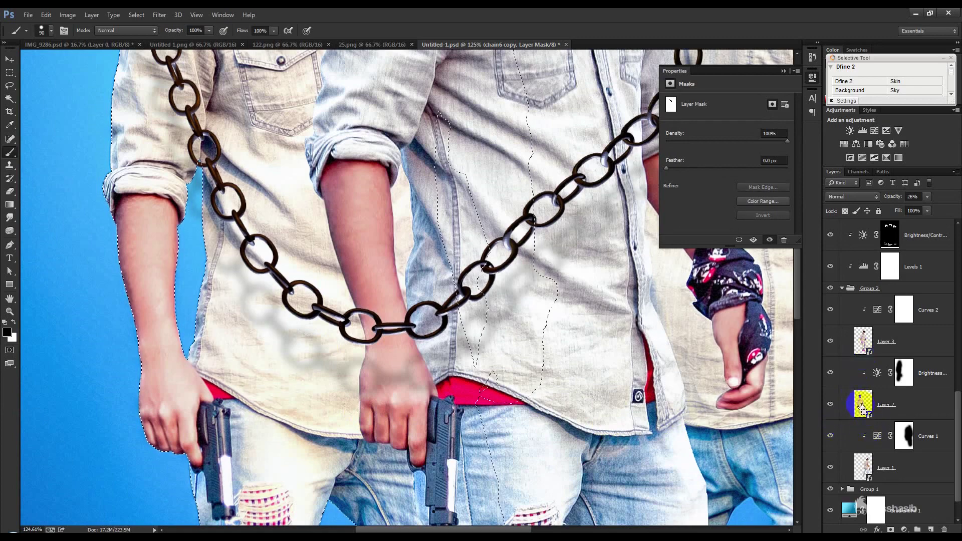
ctrl+shift+click(870, 353)
click(858, 369)
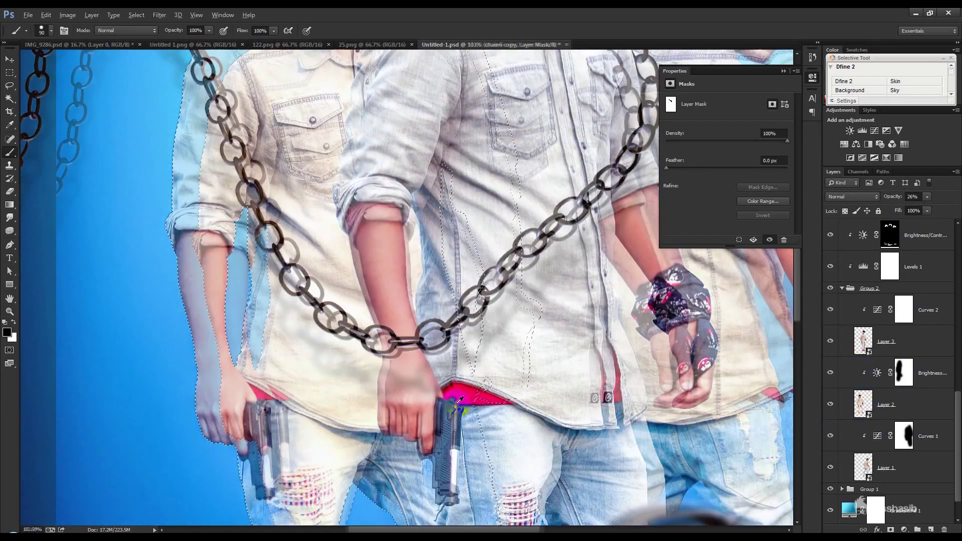
key(ctrl+minus)
click(843, 369)
ctrl+click(862, 340)
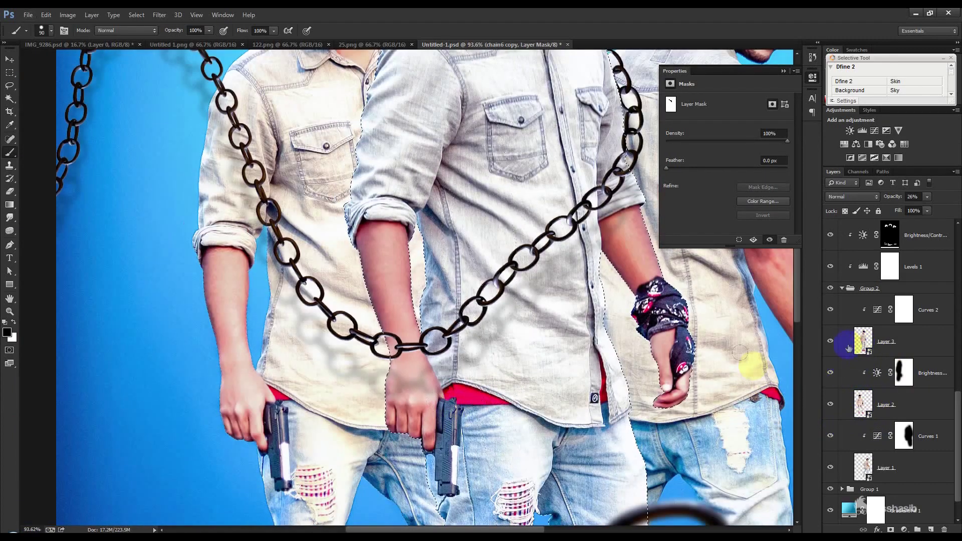
click(370, 384)
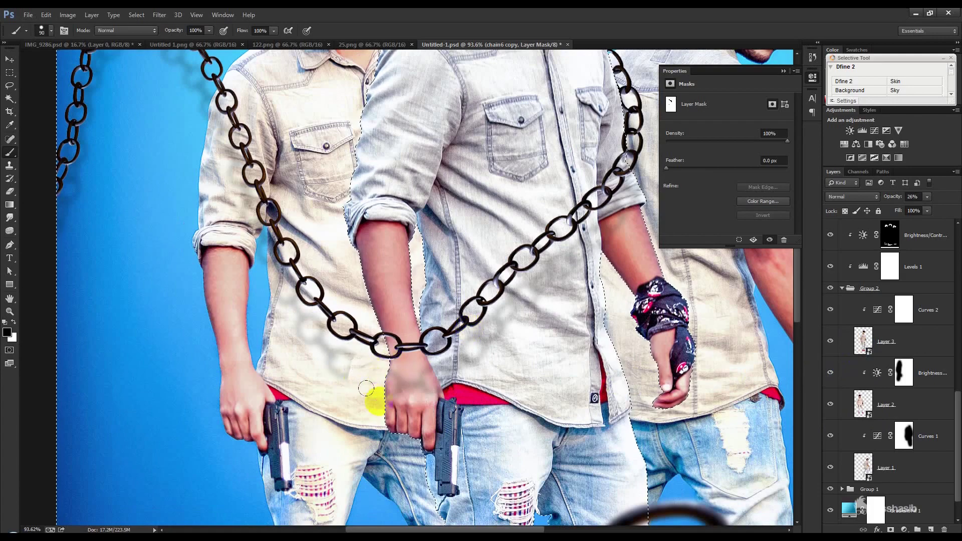
scroll(366, 389, down, 4)
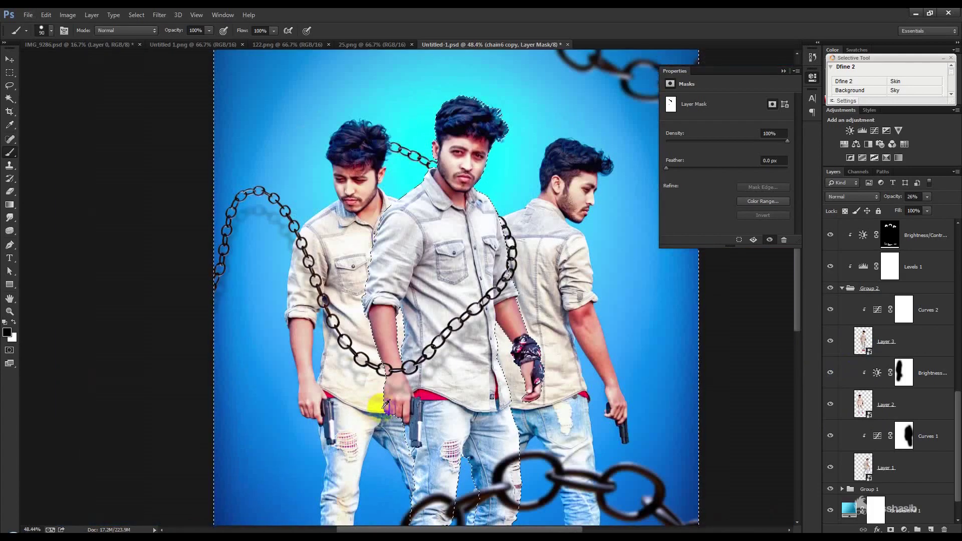
scroll(385, 407, up, 2)
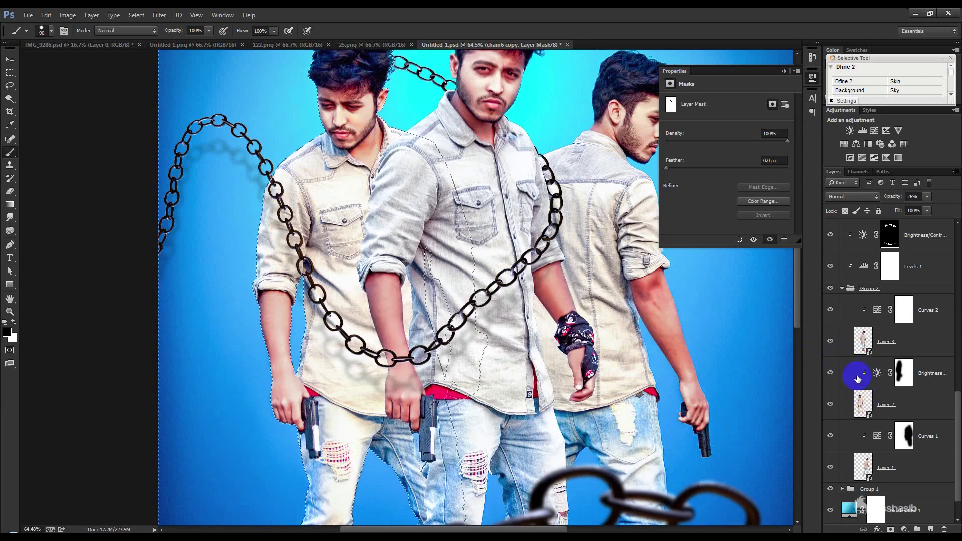
Paint out the blurry shadow beside the top-left chain
mouse_move(259, 136)
mouse_down()
mouse_move(238, 181)
mouse_move(217, 157)
mouse_move(182, 199)
mouse_move(170, 236)
mouse_move(172, 183)
mouse_up()
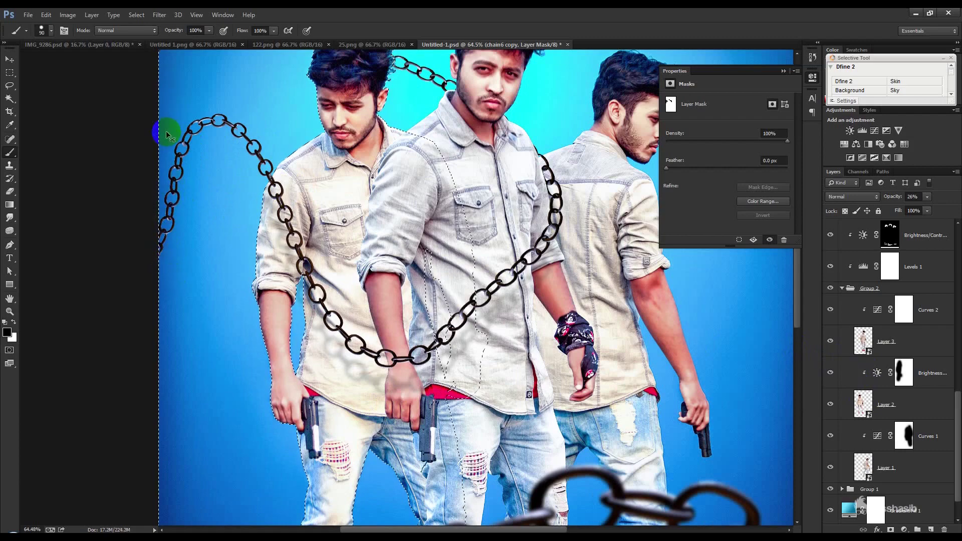
scroll(280, 212, down, 2)
scroll(278, 209, down, 2)
scroll(279, 209, up, 1)
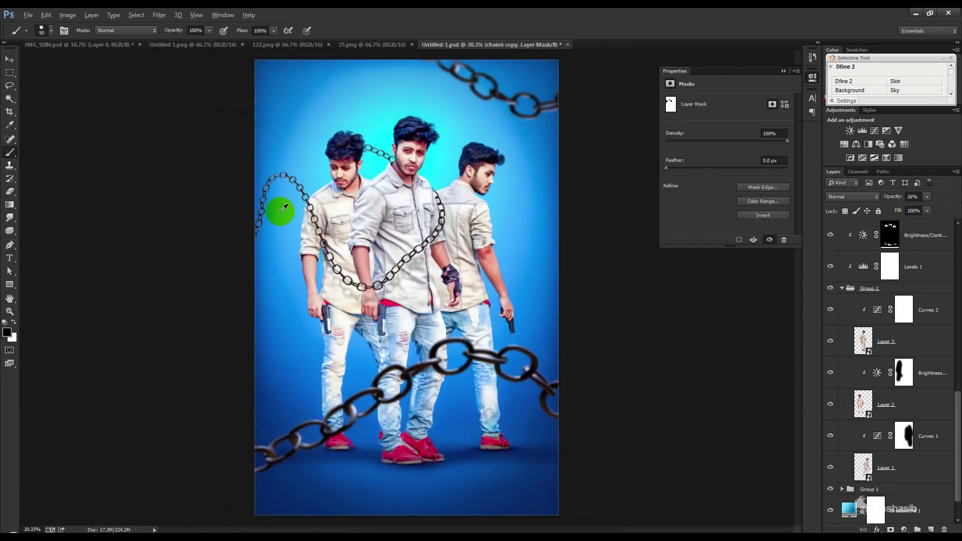
Drag the chain1 image from the chain images folder onto the composition
click(10, 59)
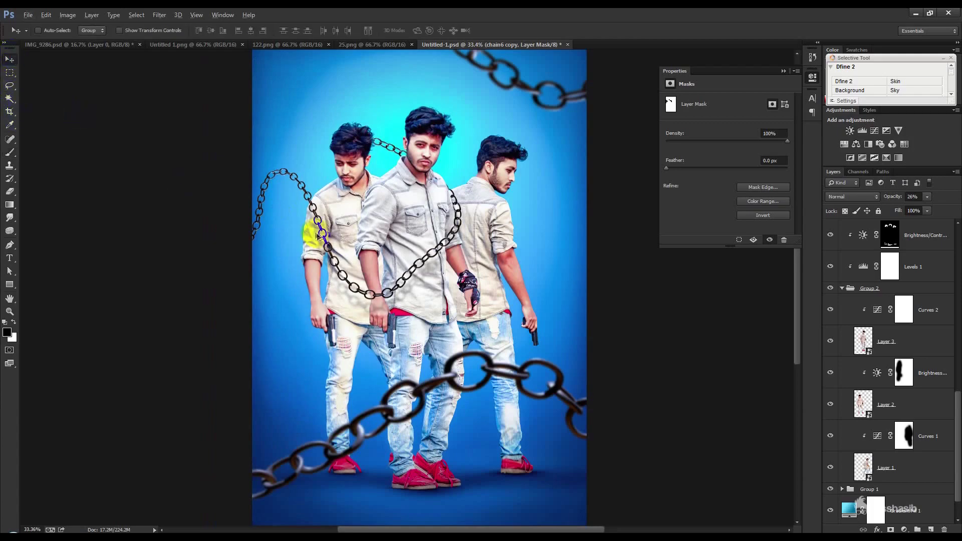
scroll(313, 233, down, 1)
scroll(316, 232, down, 1)
mouse_move(365, 530)
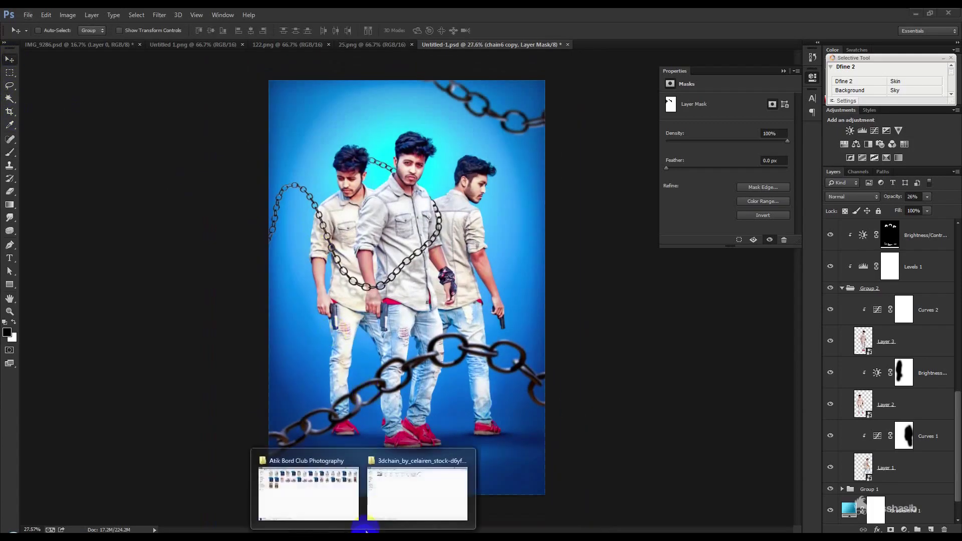
click(408, 494)
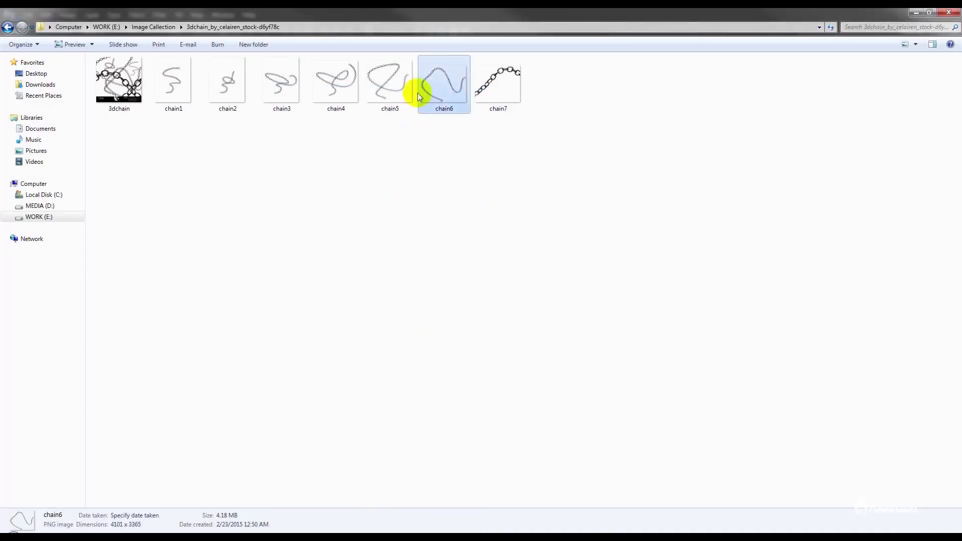
drag(172, 81, 107, 530)
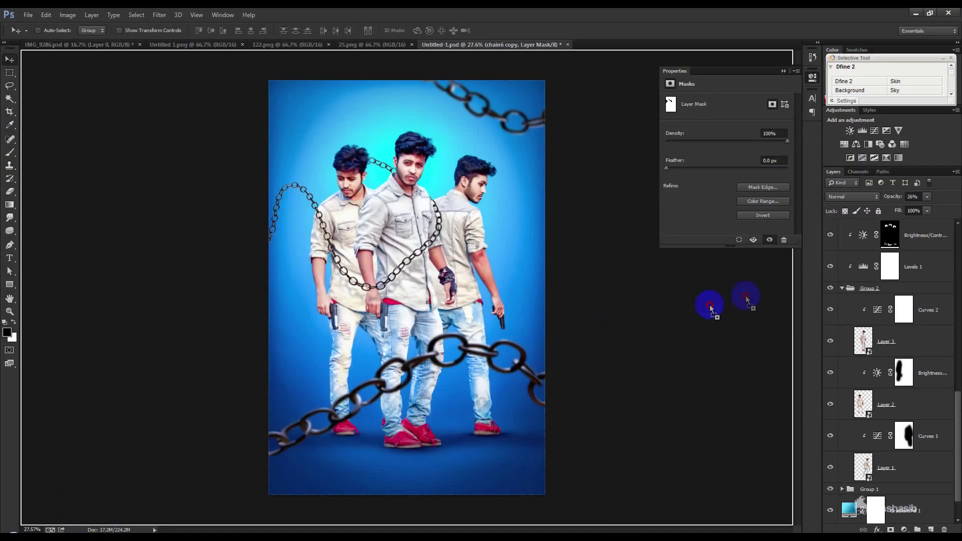
drag(107, 529, 555, 334)
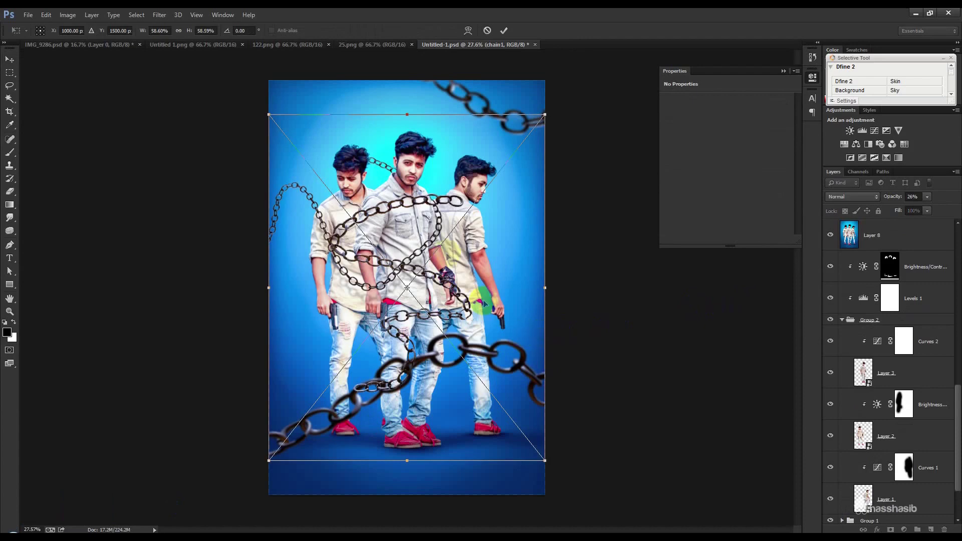
Scale chain1 to about a quarter and rotate it to curl down beside the right figure
mouse_move(484, 304)
mouse_down()
mouse_move(634, 337)
mouse_move(603, 409)
mouse_move(542, 394)
mouse_move(502, 344)
mouse_up()
mouse_move(593, 354)
mouse_down()
mouse_move(484, 300)
mouse_move(468, 328)
mouse_up()
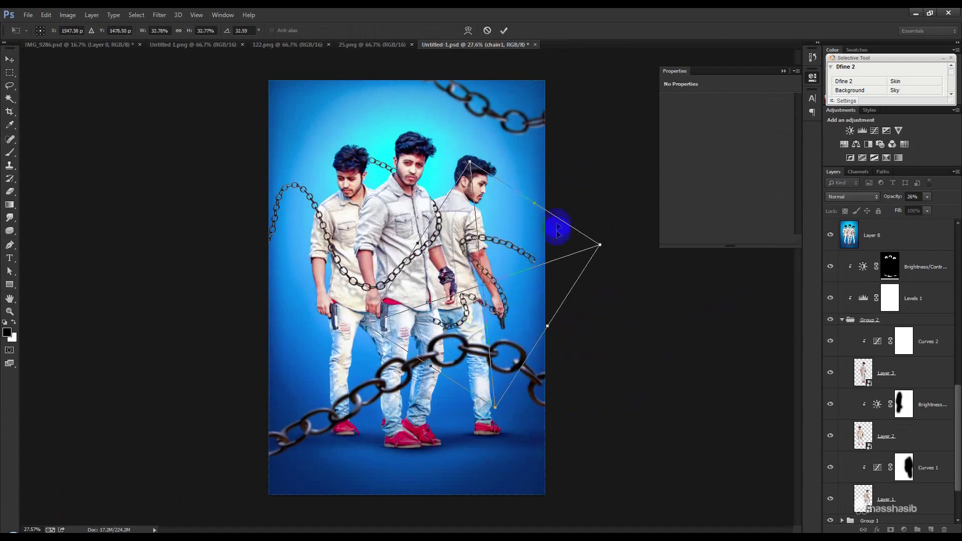
mouse_move(542, 199)
mouse_down()
mouse_move(609, 168)
mouse_move(620, 358)
mouse_move(507, 283)
mouse_up()
mouse_move(647, 224)
mouse_down()
mouse_move(644, 258)
mouse_move(591, 272)
mouse_move(547, 258)
mouse_move(564, 246)
mouse_up()
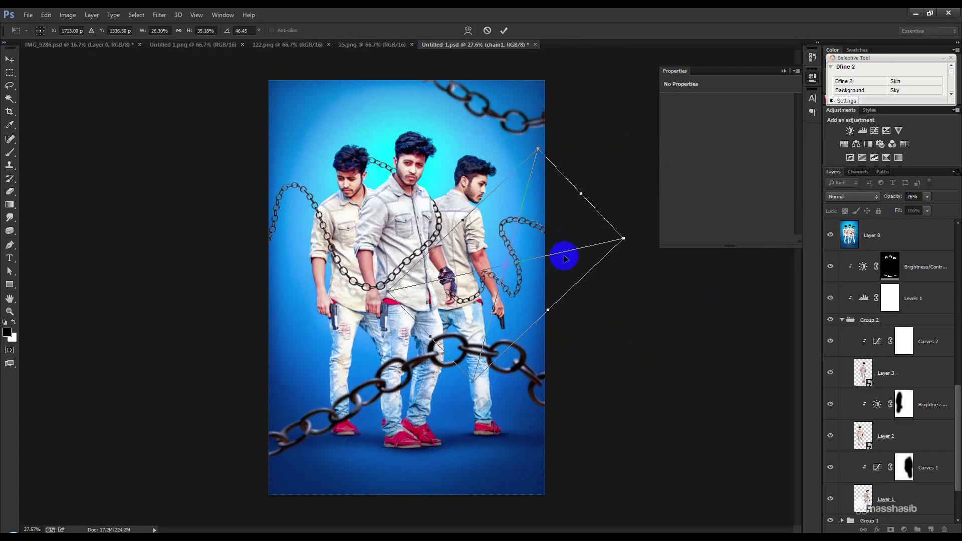
click(506, 31)
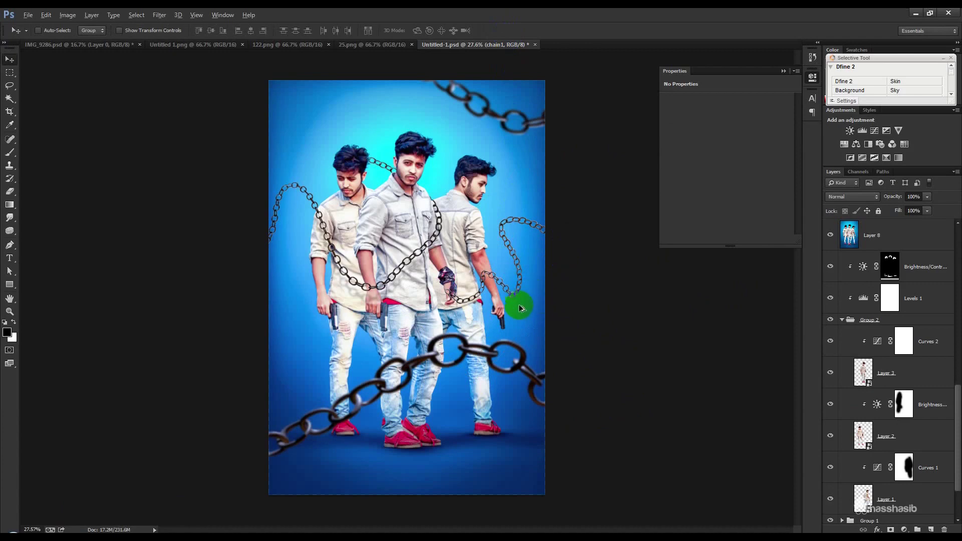
Stamp all visible layers into a merged Layer 13 at the top of the stack
scroll(884, 330, up, 3)
scroll(886, 329, up, 5)
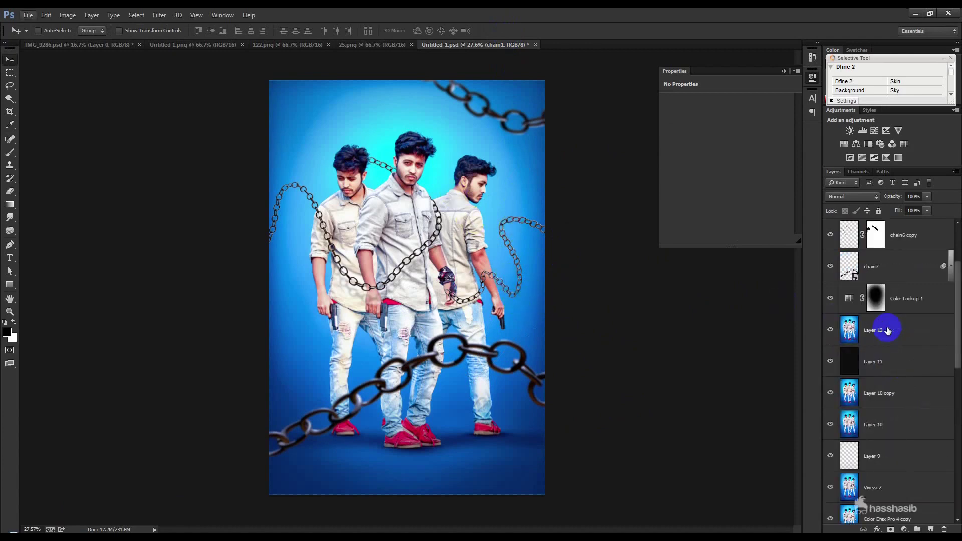
scroll(887, 329, up, 3)
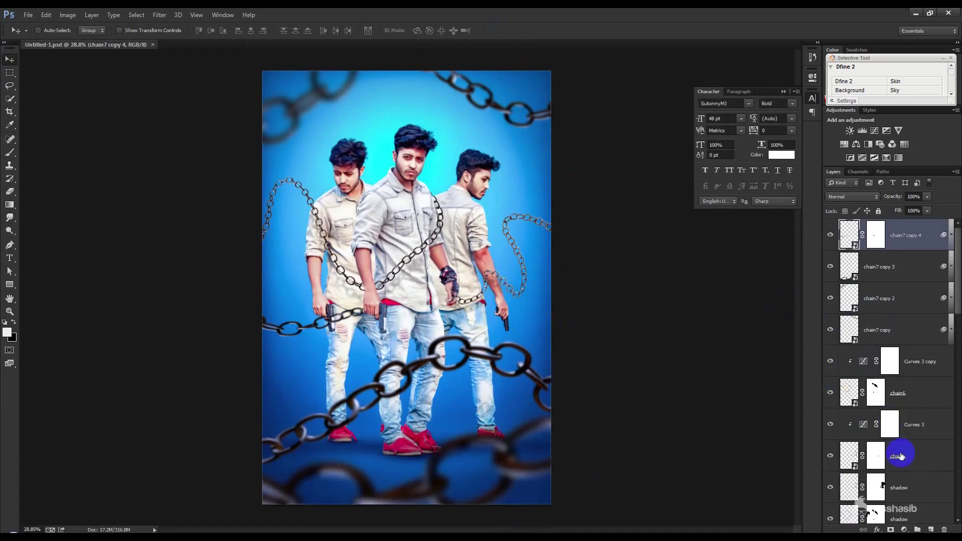
key(ctrl+shift+alt+e)
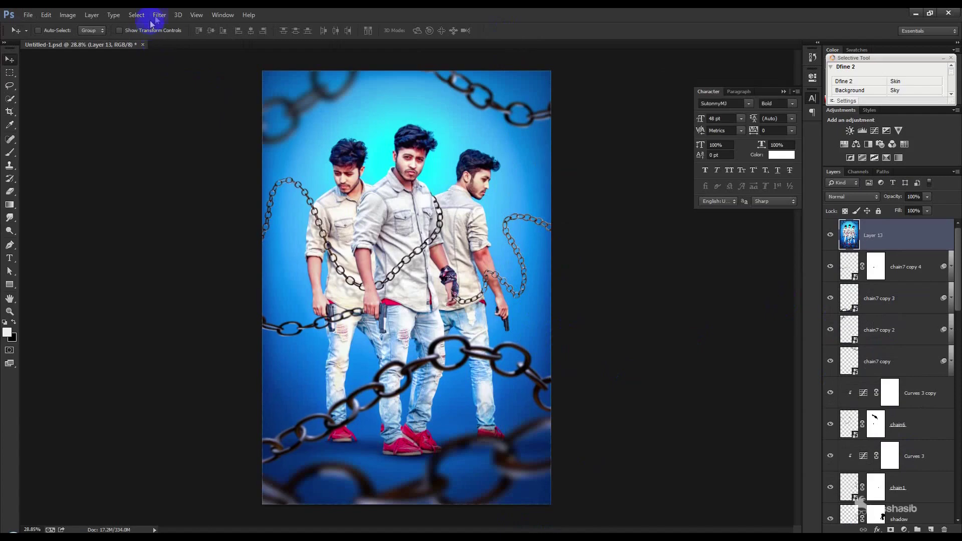
click(158, 16)
In the Camera Raw filter, raise the tone curve slightly to brighten the lighter tones
click(221, 76)
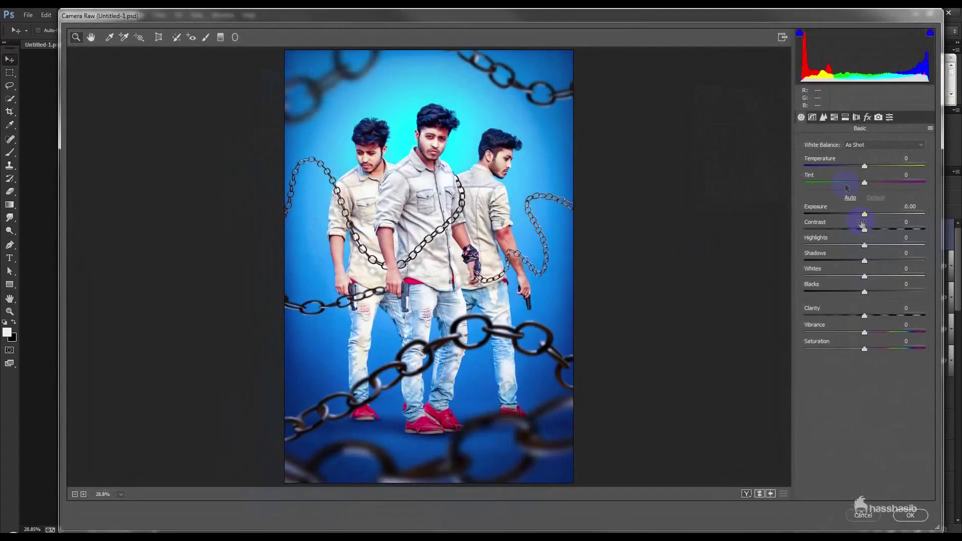
click(823, 119)
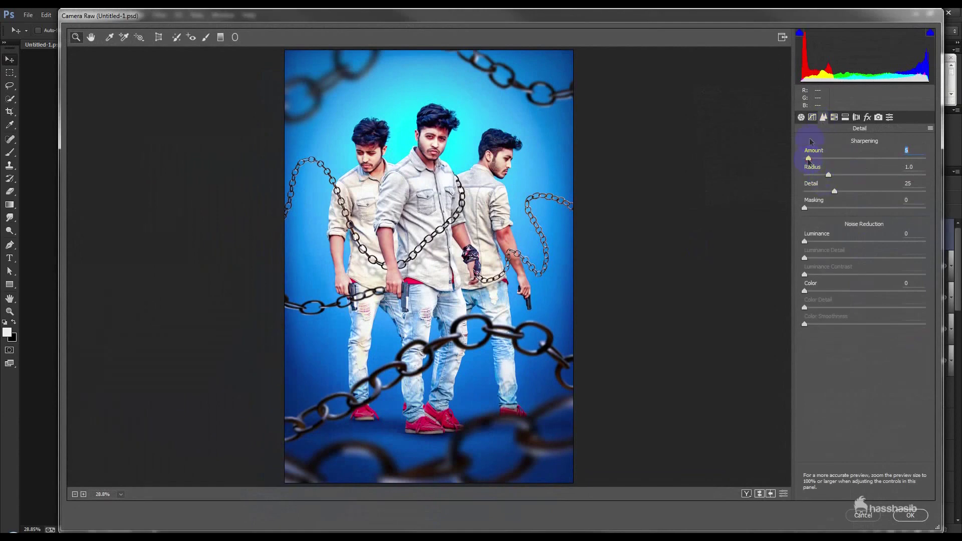
click(811, 117)
mouse_move(865, 317)
mouse_down()
mouse_move(867, 332)
mouse_move(881, 336)
mouse_move(855, 334)
mouse_move(869, 348)
mouse_move(858, 352)
mouse_up()
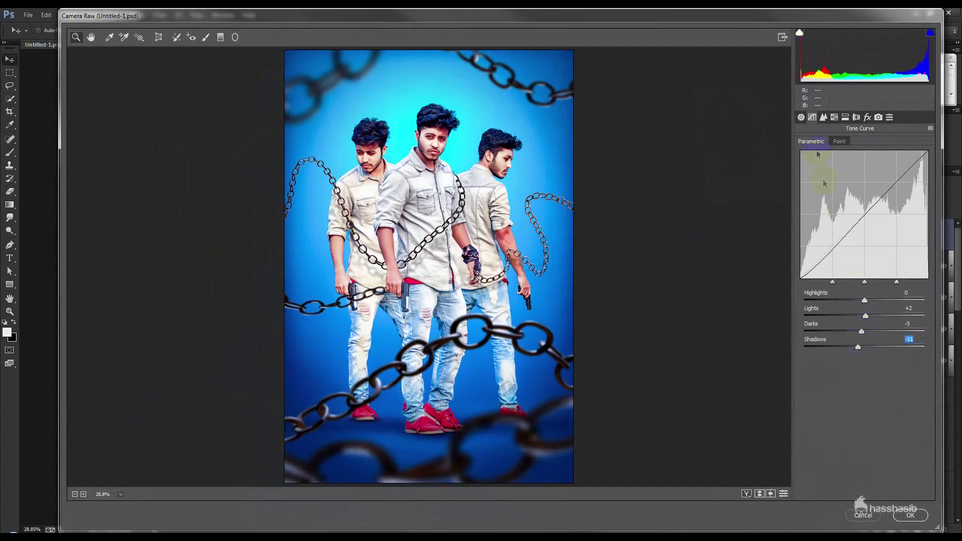
Set tint to −7 and vibrance to +6, then apply the Camera Raw changes
click(801, 118)
mouse_move(864, 171)
mouse_down()
mouse_move(855, 171)
mouse_move(863, 168)
mouse_move(872, 185)
mouse_move(860, 183)
mouse_up()
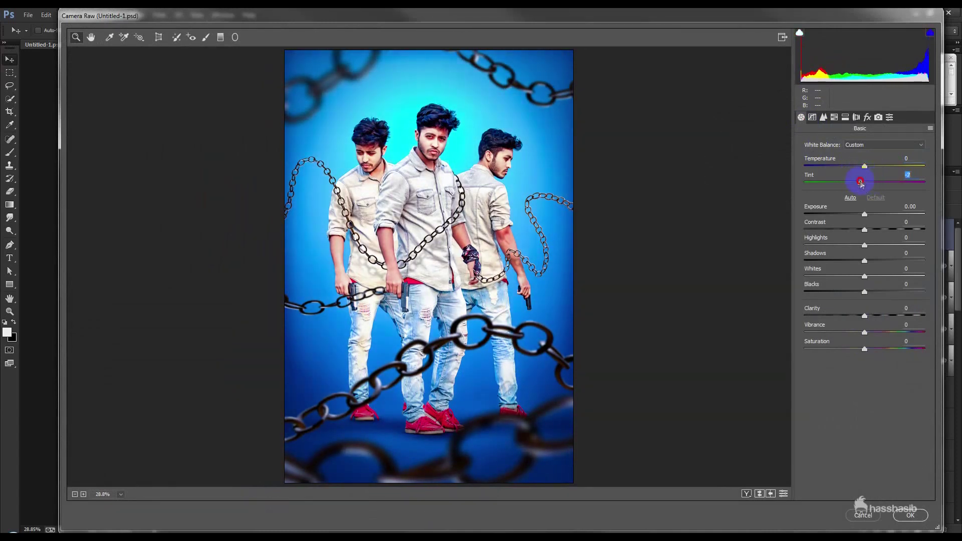
drag(865, 332, 871, 332)
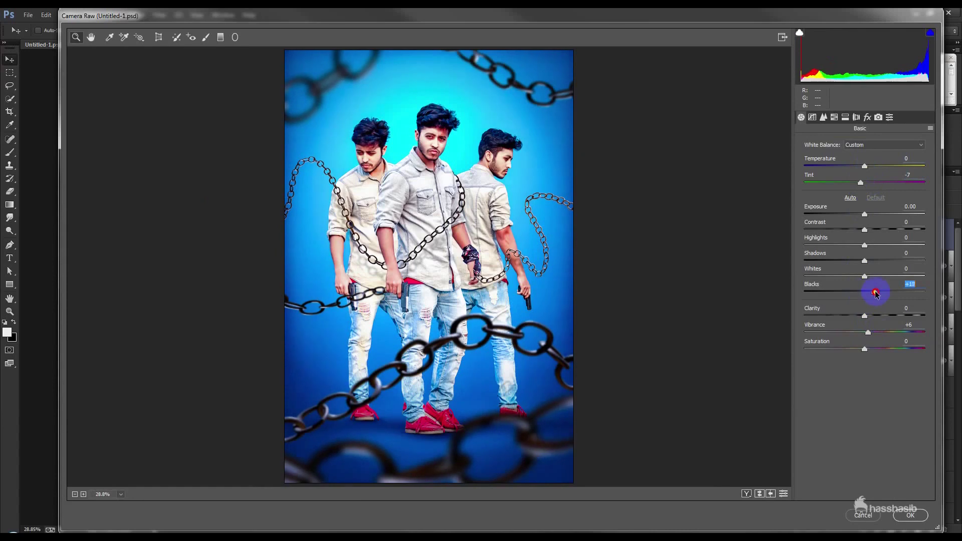
click(909, 515)
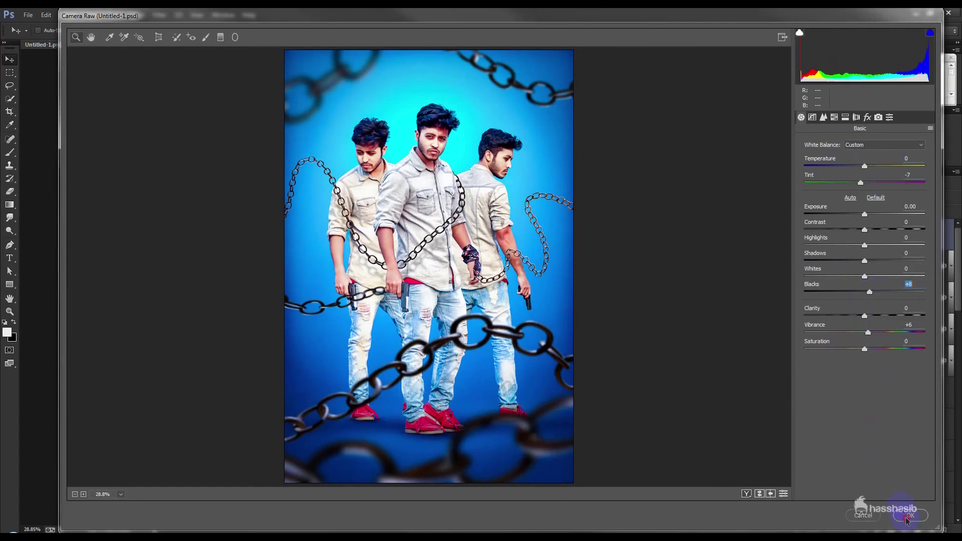